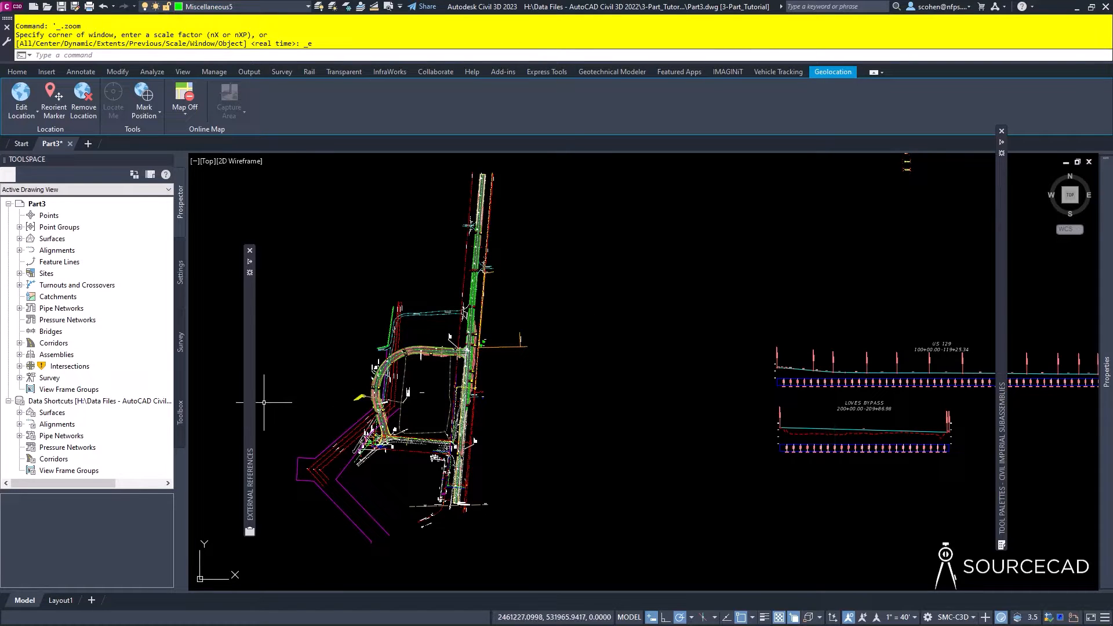
Highlight the TOPO and PROP-GEOM external references one after the other to see what each contributes to the drawing.
{"action": "mouse_move", "coordinate": [405, 394]}
{"action": "middle_mouse_down"}
{"action": "mouse_move", "coordinate": [650, 387]}
{"action": "mouse_move", "coordinate": [639, 385]}
{"action": "middle_mouse_up"}
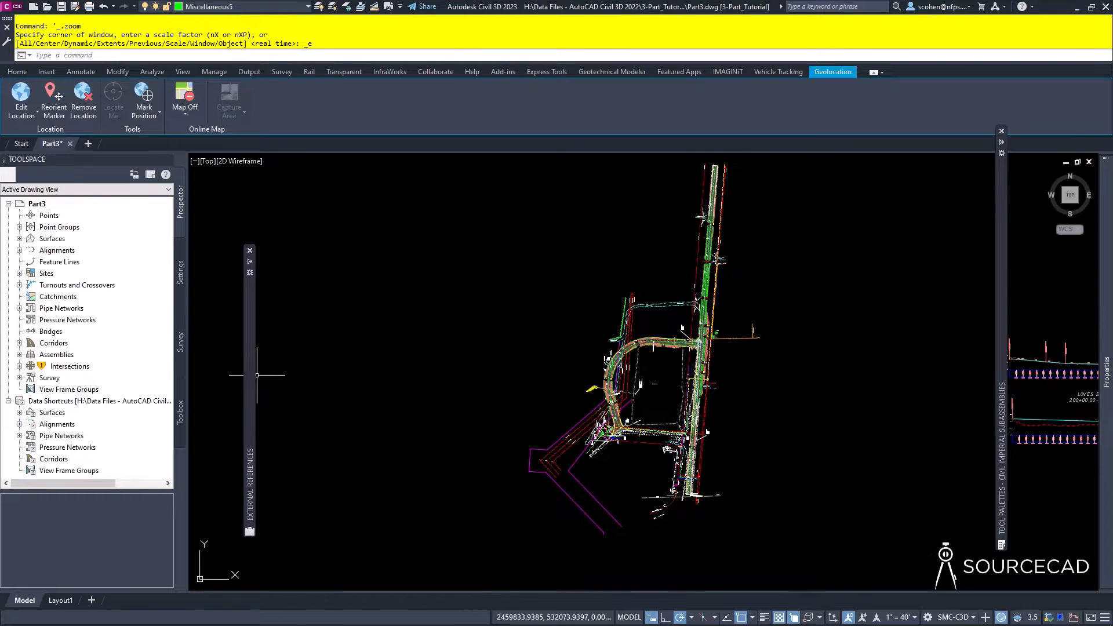
{"action": "mouse_move", "coordinate": [252, 380]}
{"action": "left_click", "coordinate": [279, 329]}
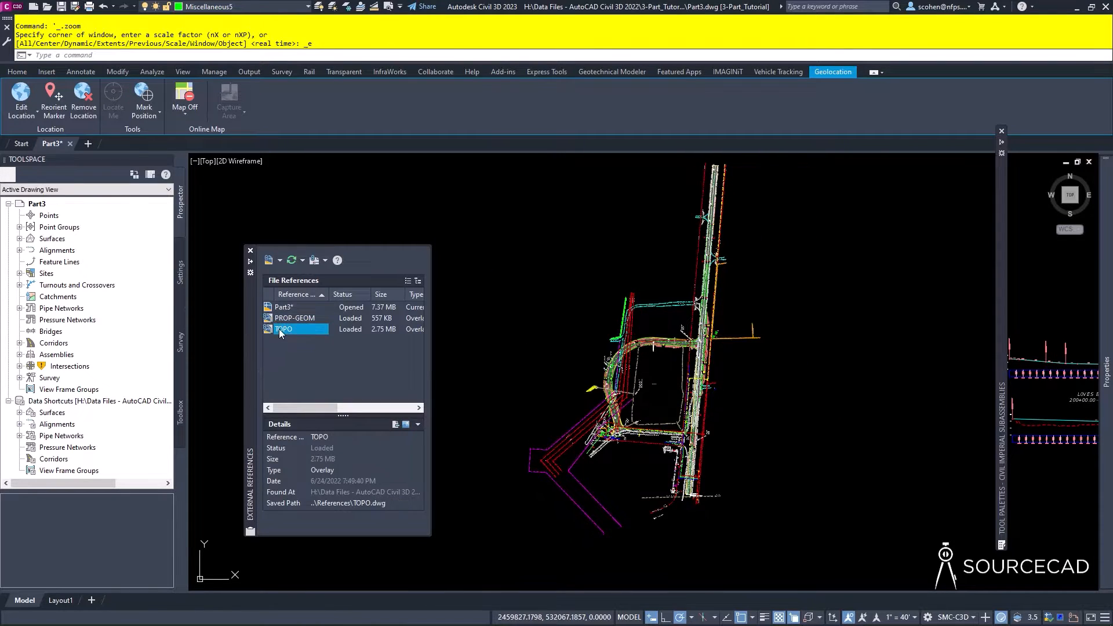
{"action": "left_click", "coordinate": [285, 320]}
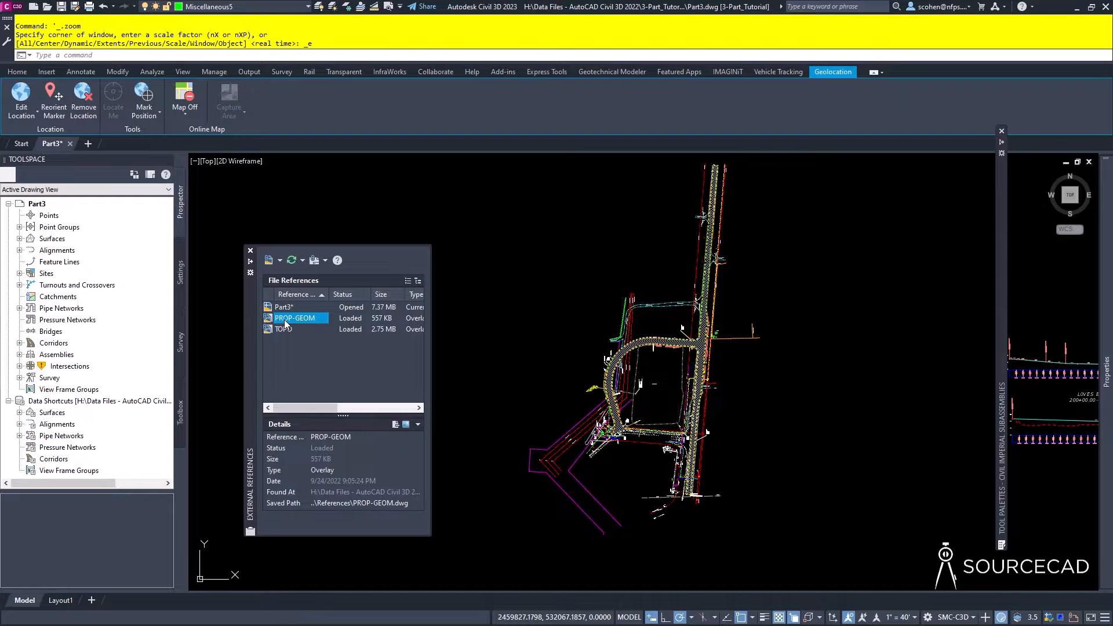
Examine the proposed drainage pipe crossing the bypass near station 208, and the overall road layout around it.
{"action": "scroll", "coordinate": [701, 353], "scroll_direction": "up", "scroll_amount": 10}
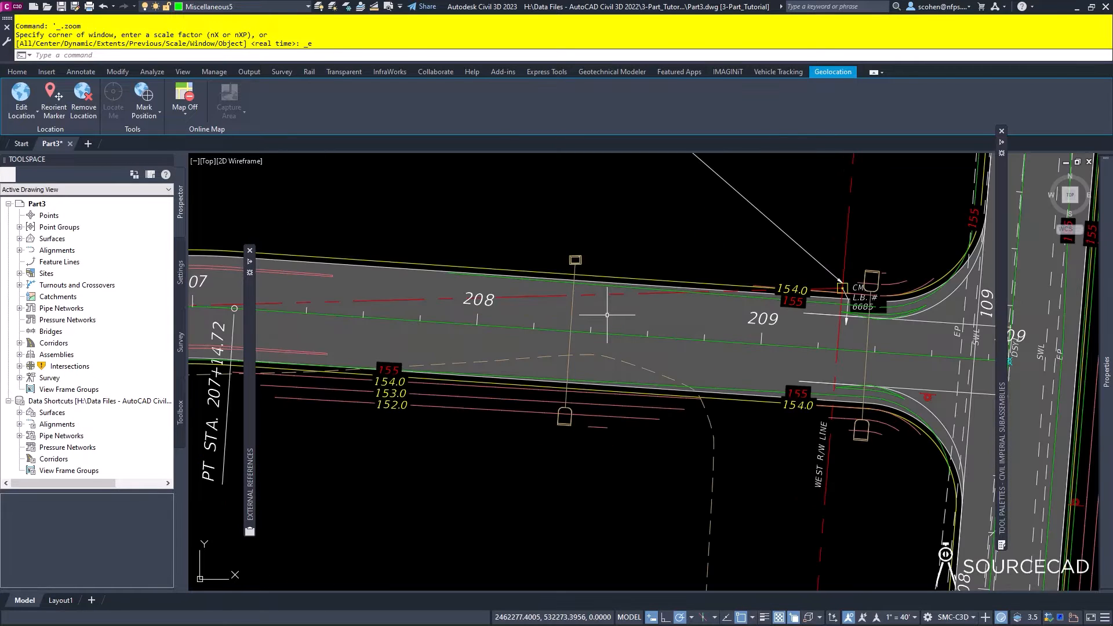
{"action": "left_click", "coordinate": [571, 408]}
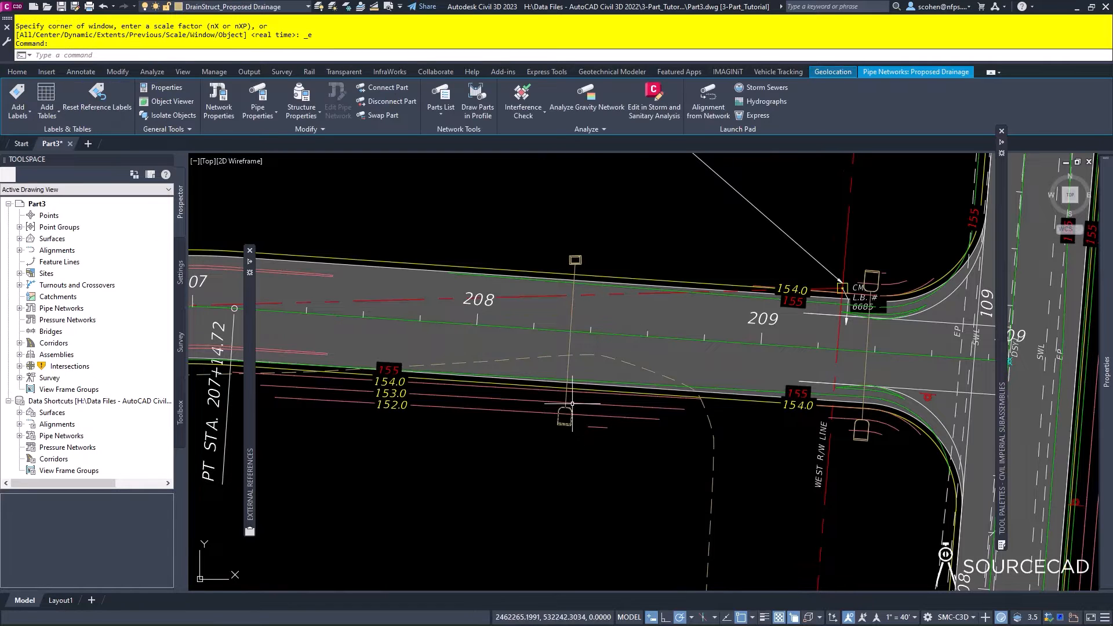
{"action": "key", "text": "Escape"}
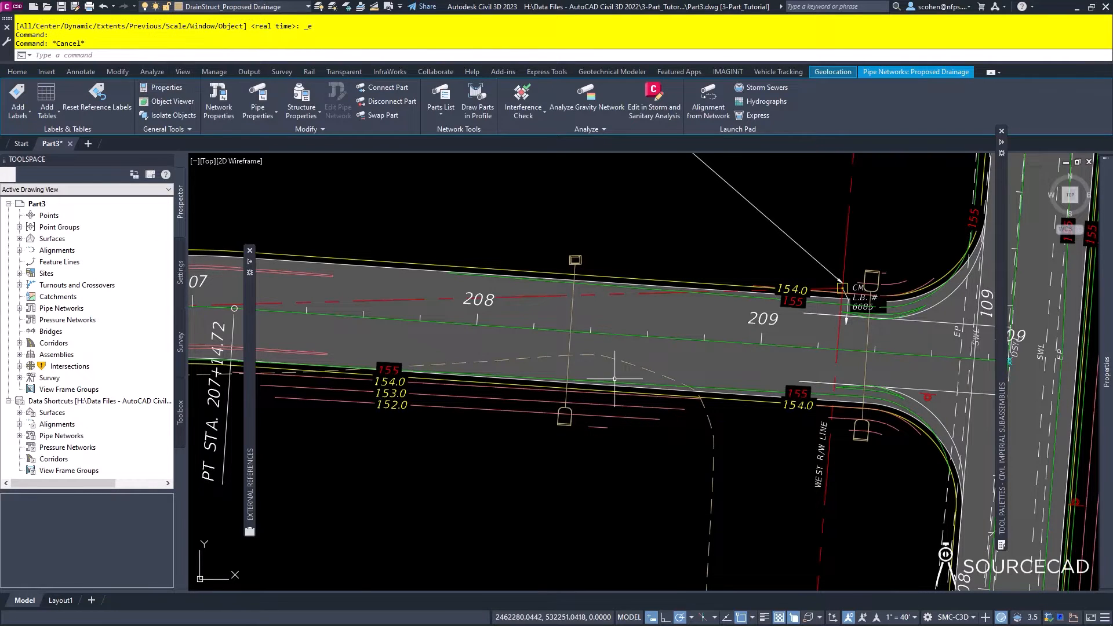
{"action": "scroll", "coordinate": [609, 364], "scroll_direction": "down", "scroll_amount": 8}
{"action": "mouse_move", "coordinate": [555, 383]}
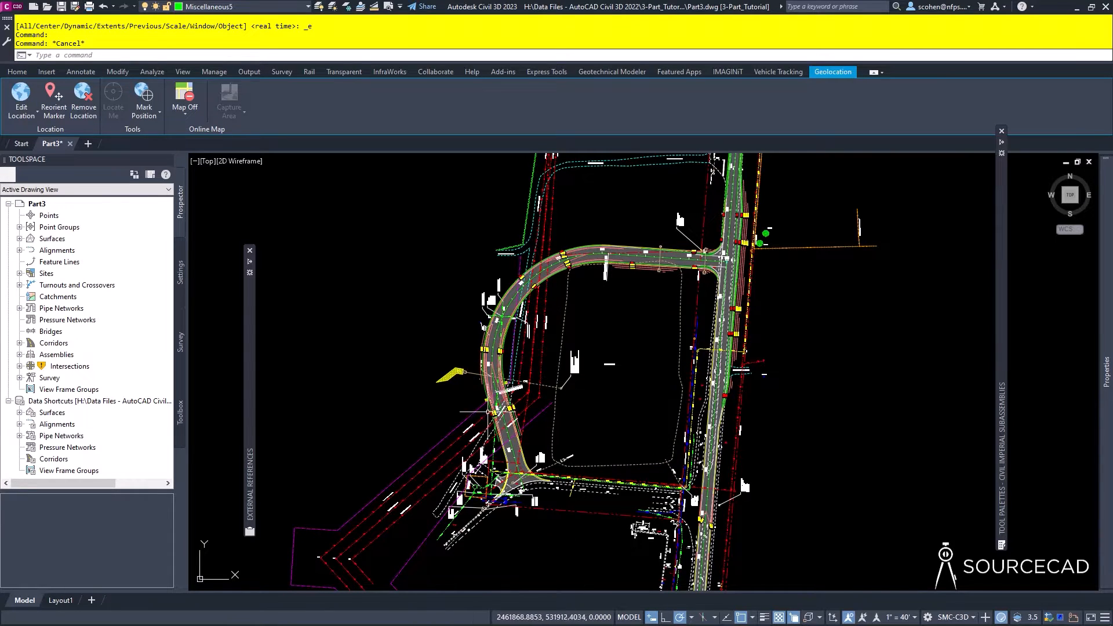
{"action": "middle_click_drag", "start_coordinate": [742, 424], "coordinate": [713, 381]}
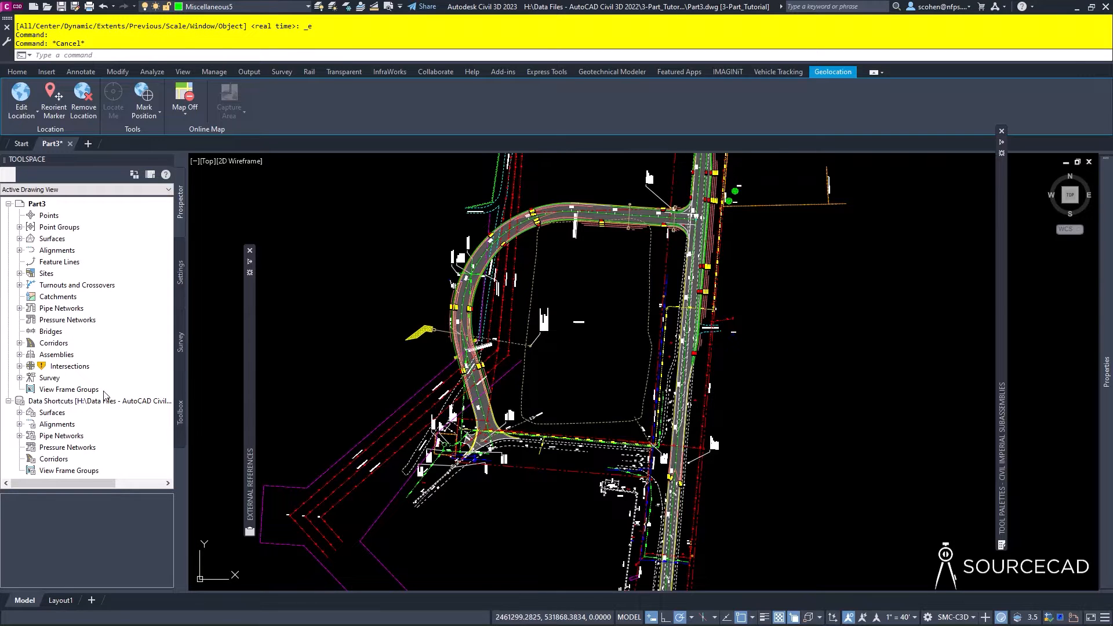
Start creating view frames for the LOVES BYPASS alignment, using the automatic station range.
{"action": "right_click", "coordinate": [71, 392]}
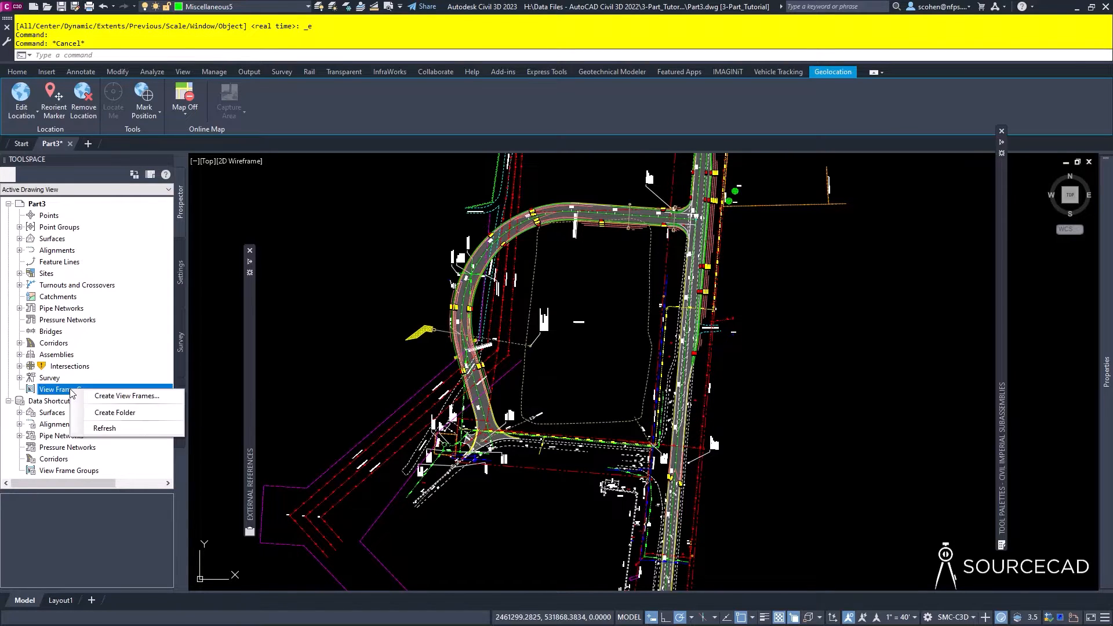
{"action": "left_click", "coordinate": [102, 397]}
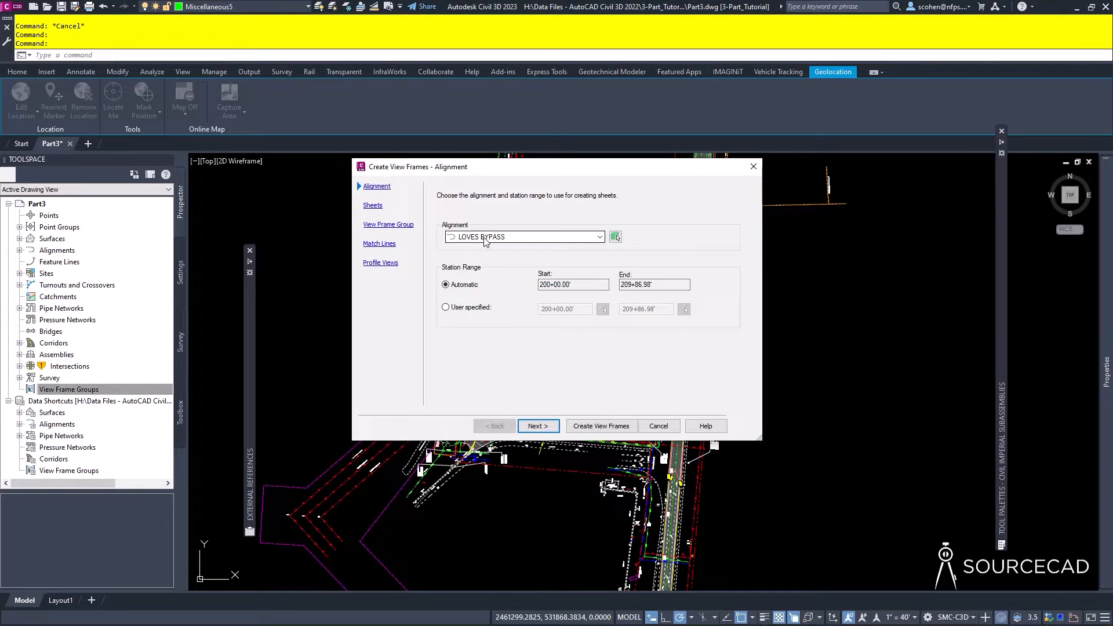
{"action": "left_click", "coordinate": [536, 426]}
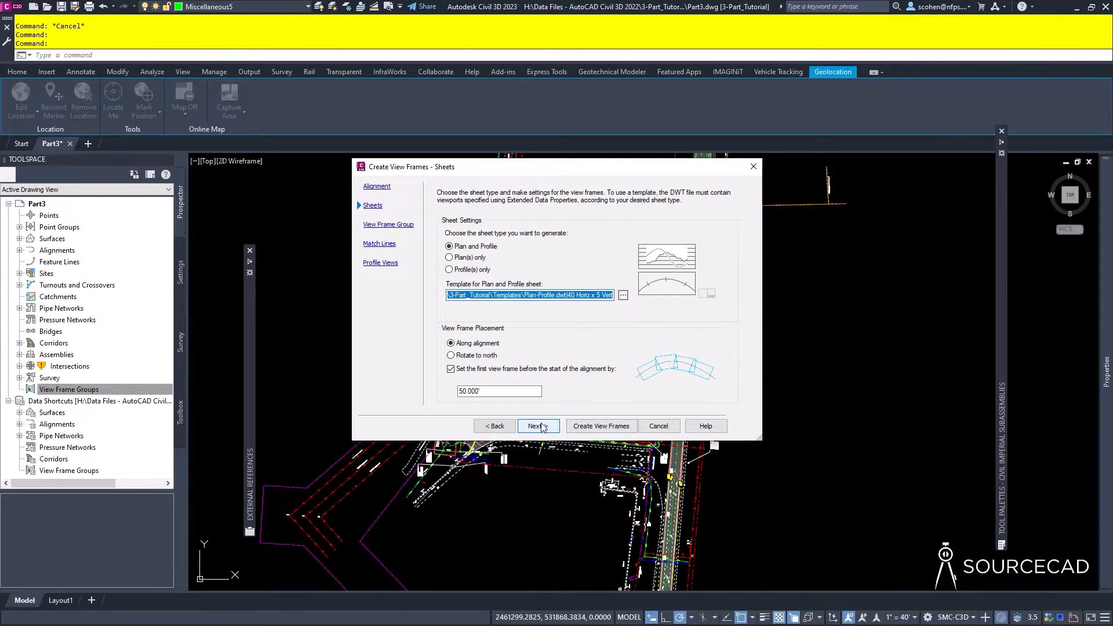
Accept Plan and Profile sheets with the Plan-Profile.dwt layout 40 Horiz x 5 Vert, placed along the alignment, first frame starting 50' before it.
{"action": "left_click", "coordinate": [625, 295]}
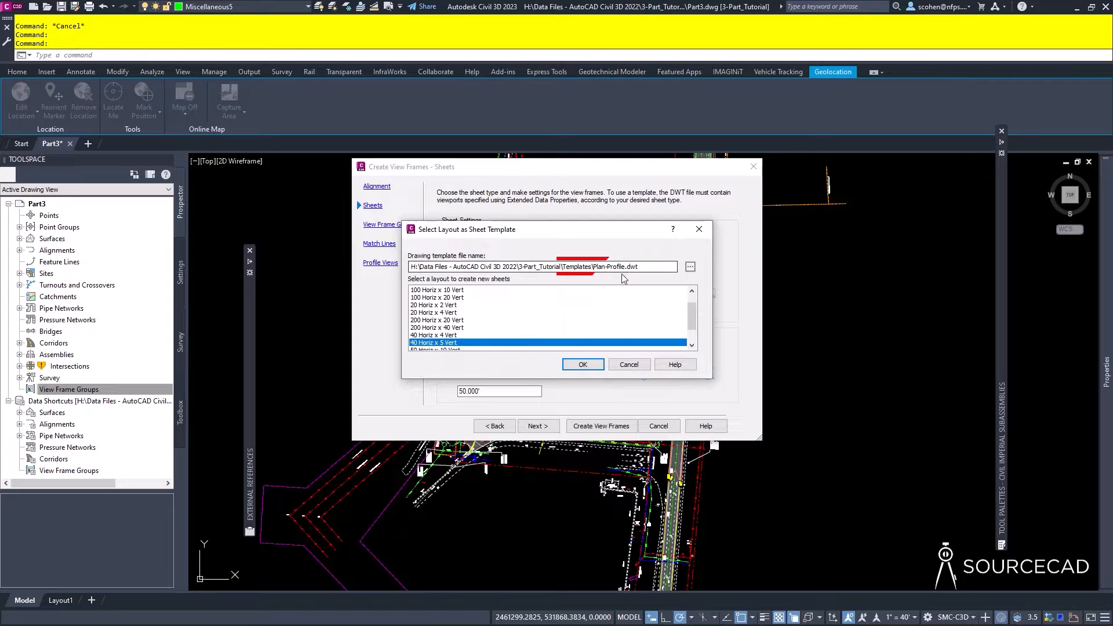
{"action": "left_click_drag", "start_coordinate": [641, 267], "coordinate": [409, 268]}
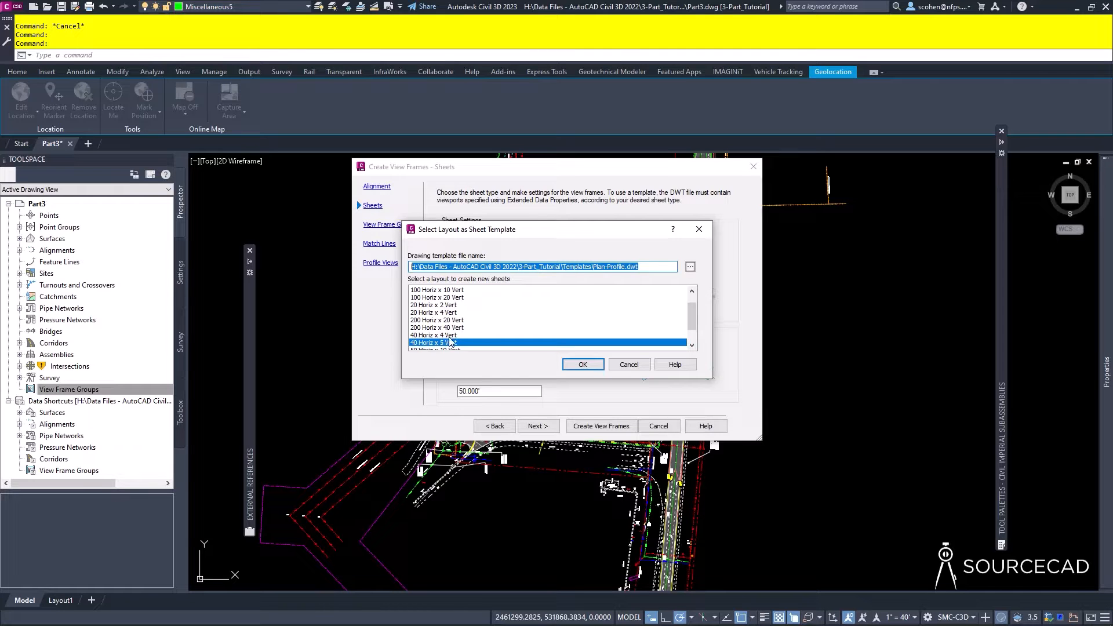
{"action": "left_click", "coordinate": [582, 364]}
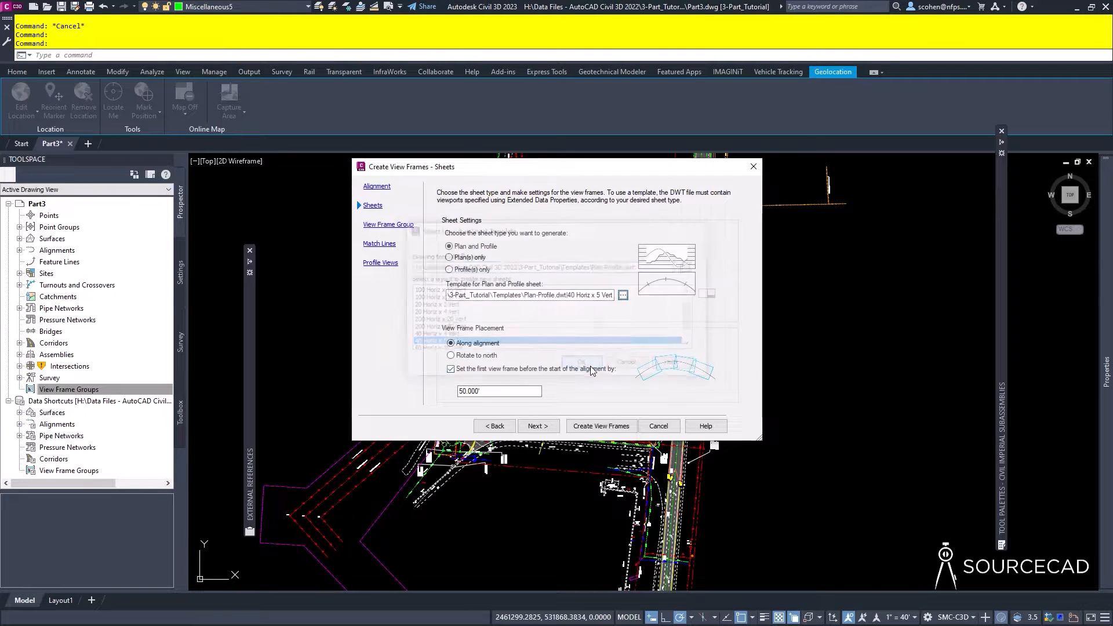
{"action": "left_click_drag", "start_coordinate": [497, 390], "coordinate": [456, 393]}
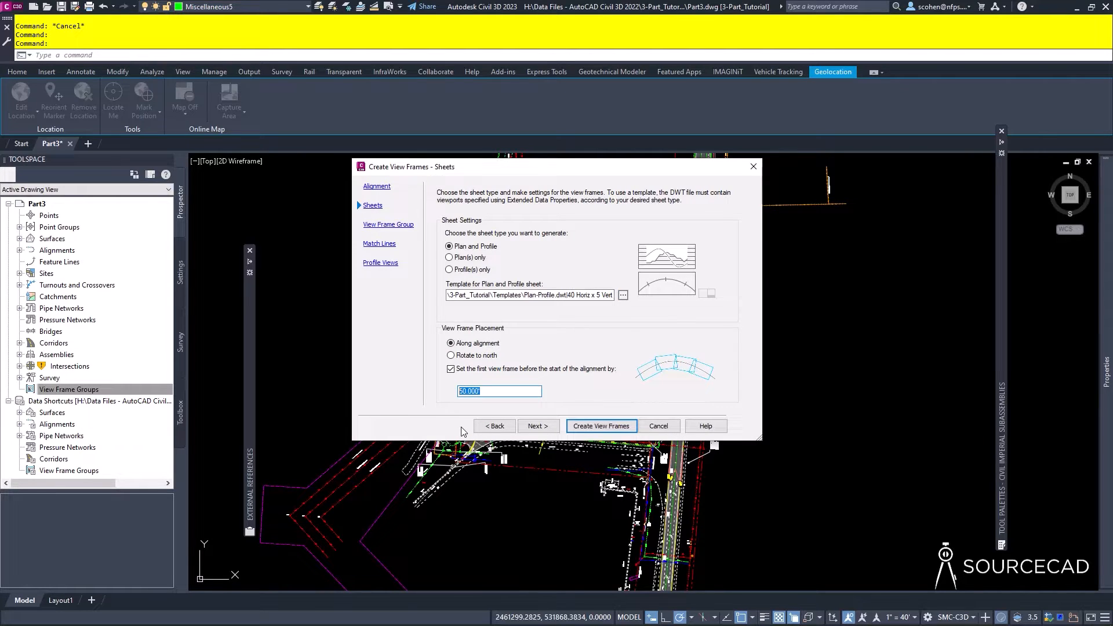
{"action": "left_click", "coordinate": [536, 426]}
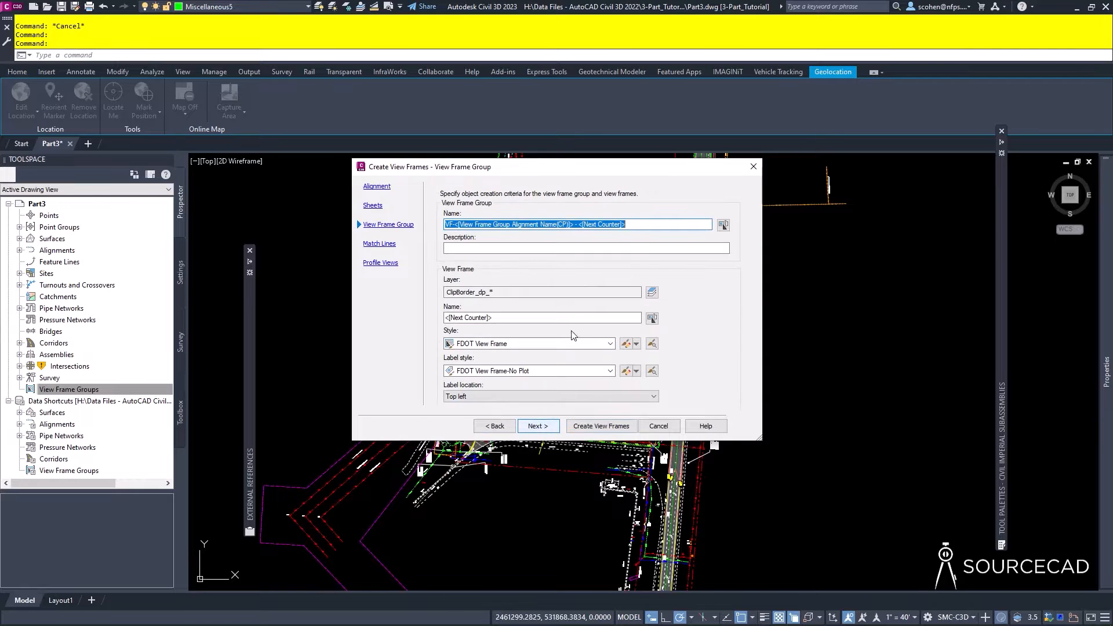
Accept the default view frame group settings and make match lines snap down to the nearest 10 station value.
{"action": "left_click", "coordinate": [537, 426]}
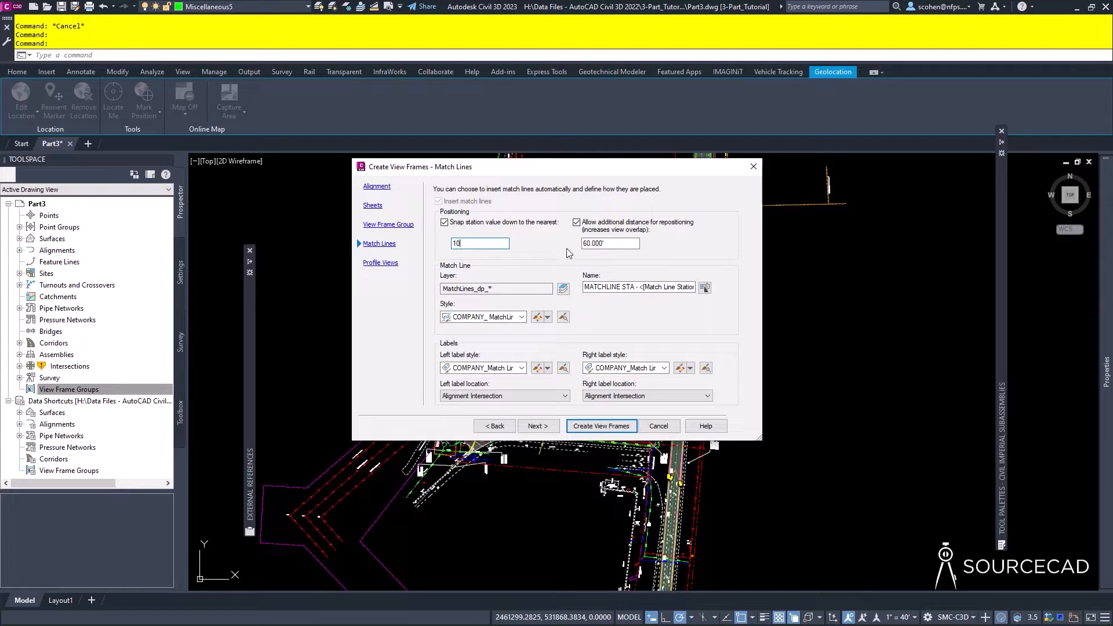
{"action": "key", "text": "Tab"}
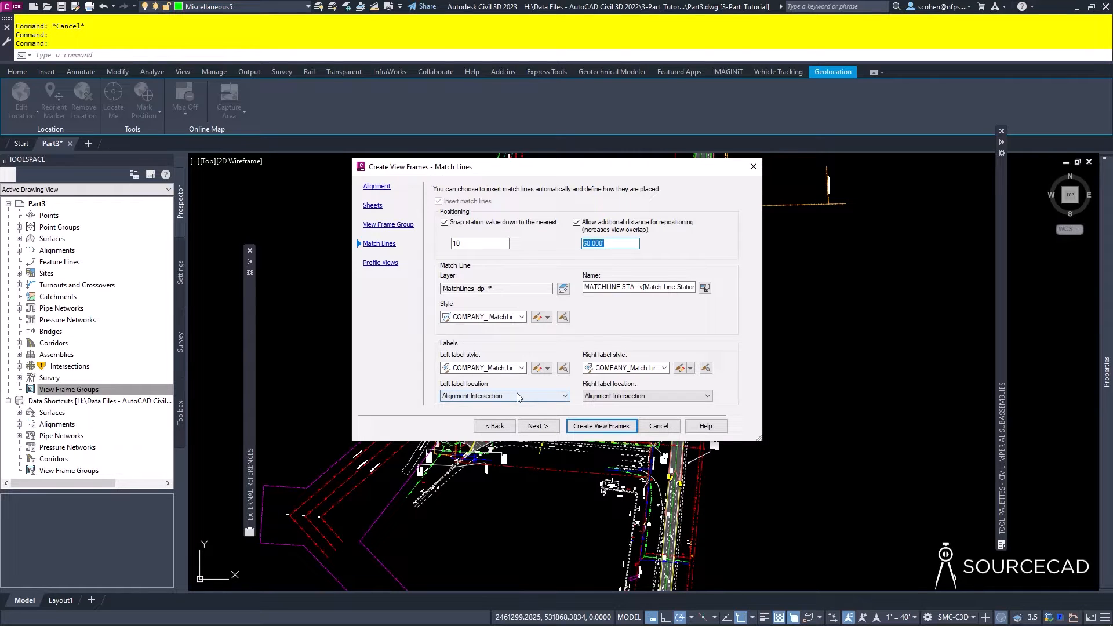
{"action": "left_click", "coordinate": [548, 429]}
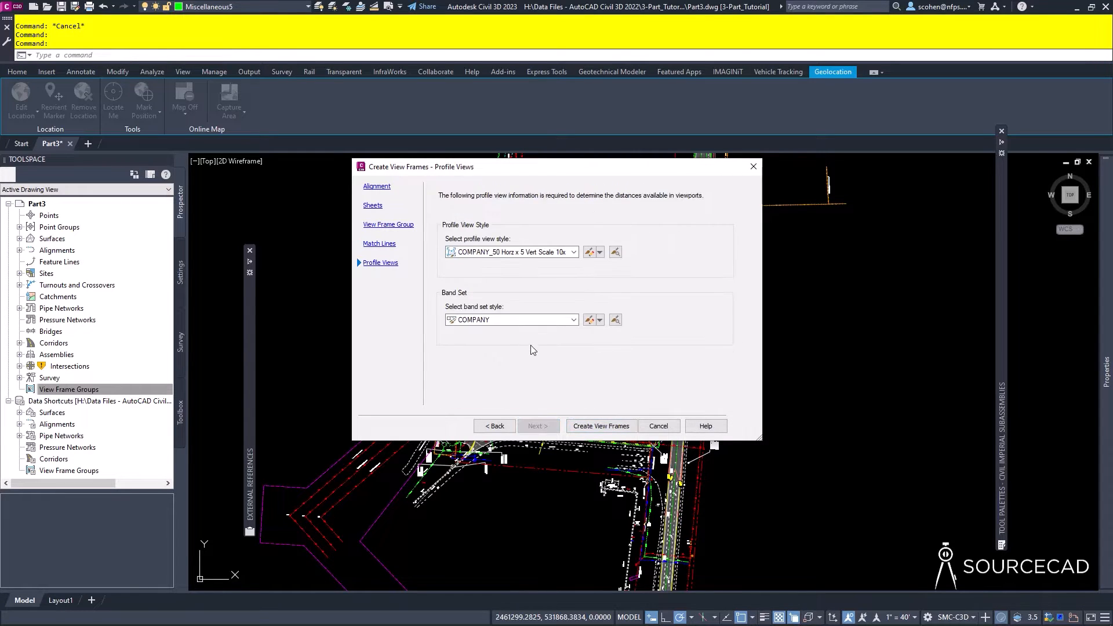
Choose the COMPANY_40 Horz x 4 Vert Scale 10x [Grid-Increment 5] profile view style and create the view frames.
{"action": "left_click", "coordinate": [539, 251]}
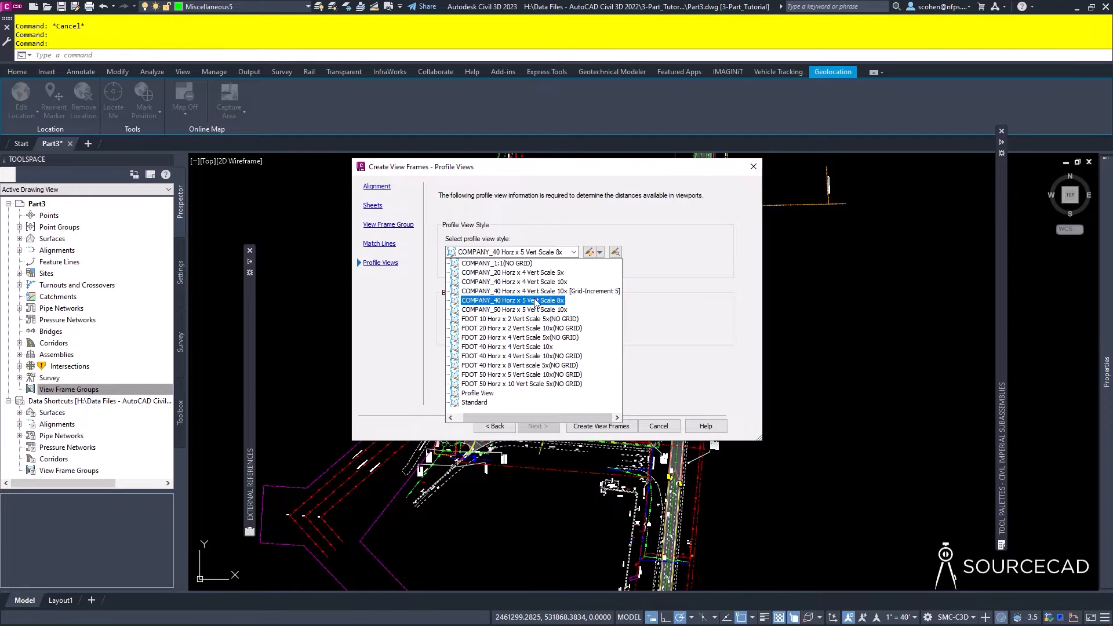
{"action": "left_click", "coordinate": [553, 291]}
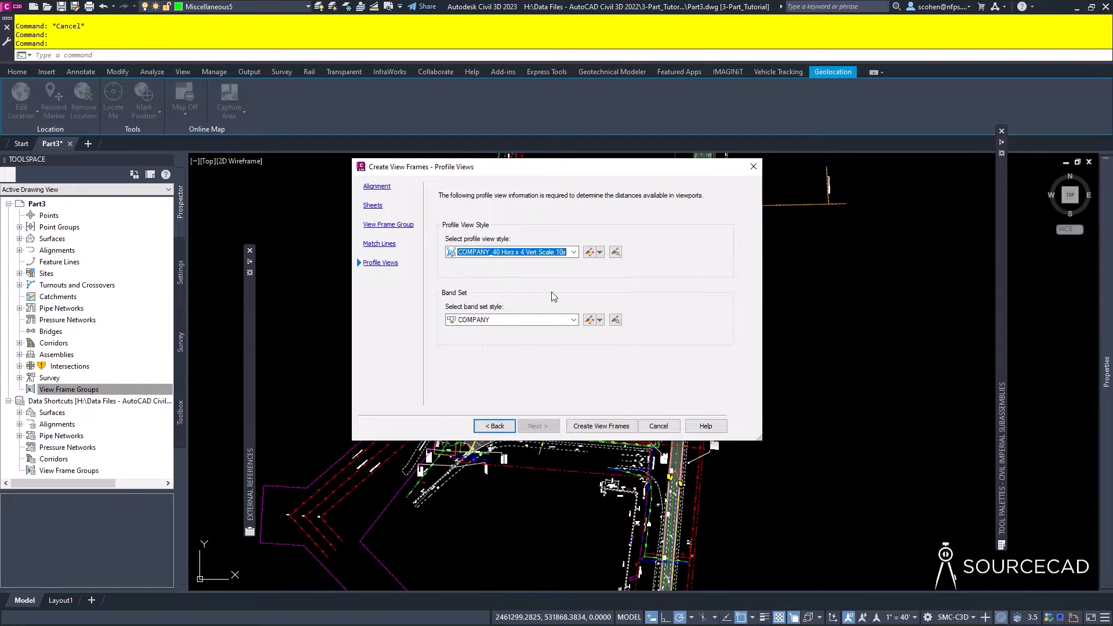
{"action": "left_click", "coordinate": [605, 429]}
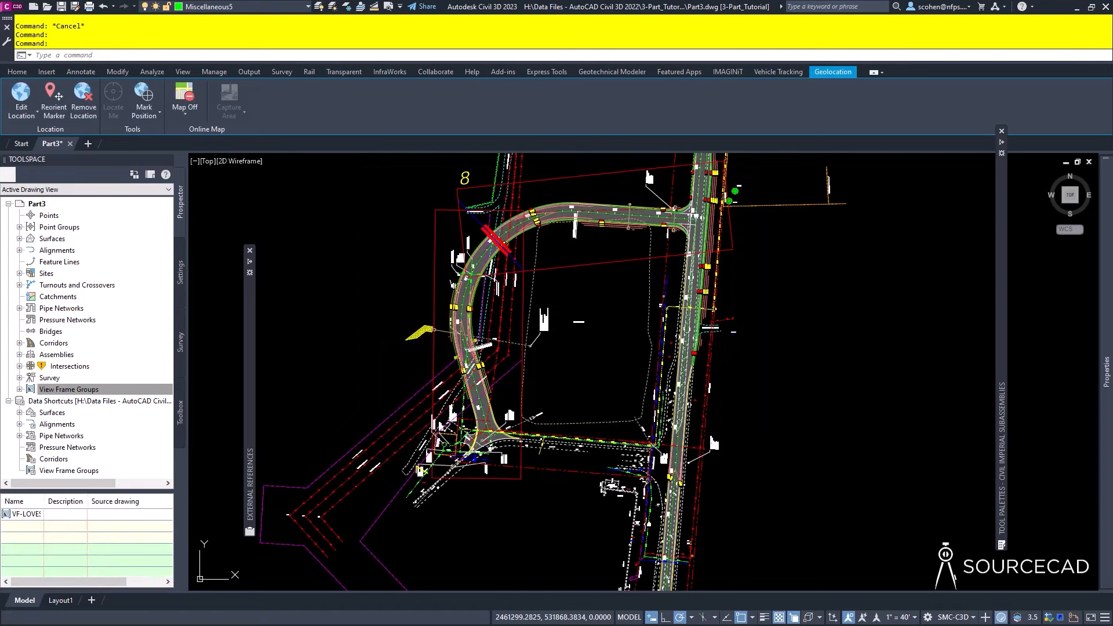
Try sliding the match line between the two view frames along the bypass near station 205.
{"action": "middle_click_drag", "start_coordinate": [493, 332], "coordinate": [473, 411]}
{"action": "scroll", "coordinate": [458, 300], "scroll_direction": "up", "scroll_amount": 4}
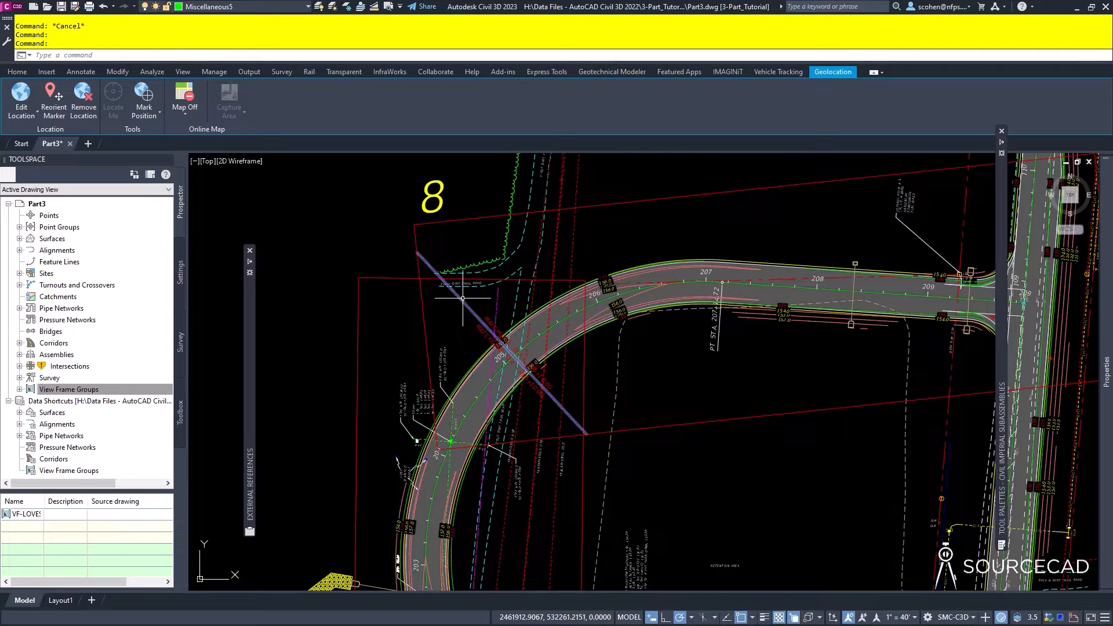
{"action": "left_click", "coordinate": [462, 298]}
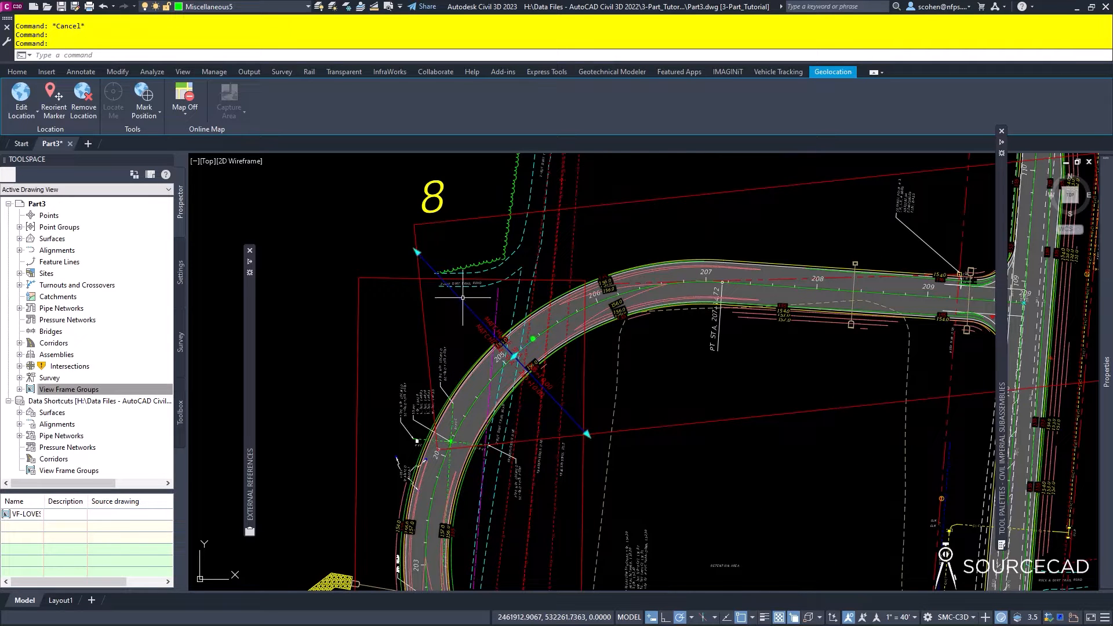
{"action": "left_click", "coordinate": [513, 354]}
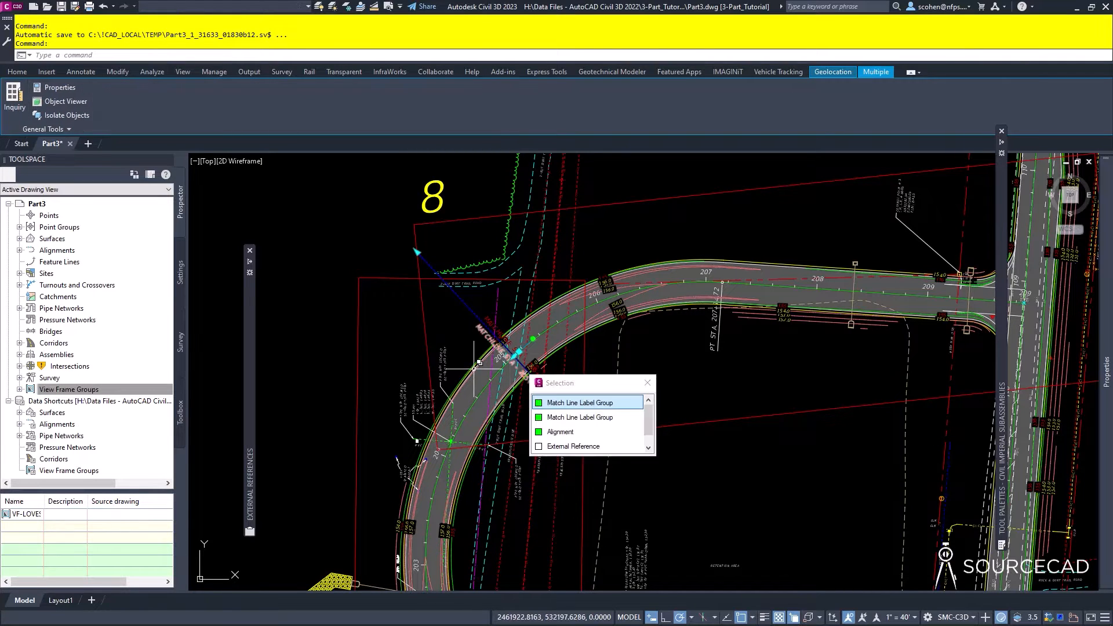
{"action": "left_click", "coordinate": [518, 352]}
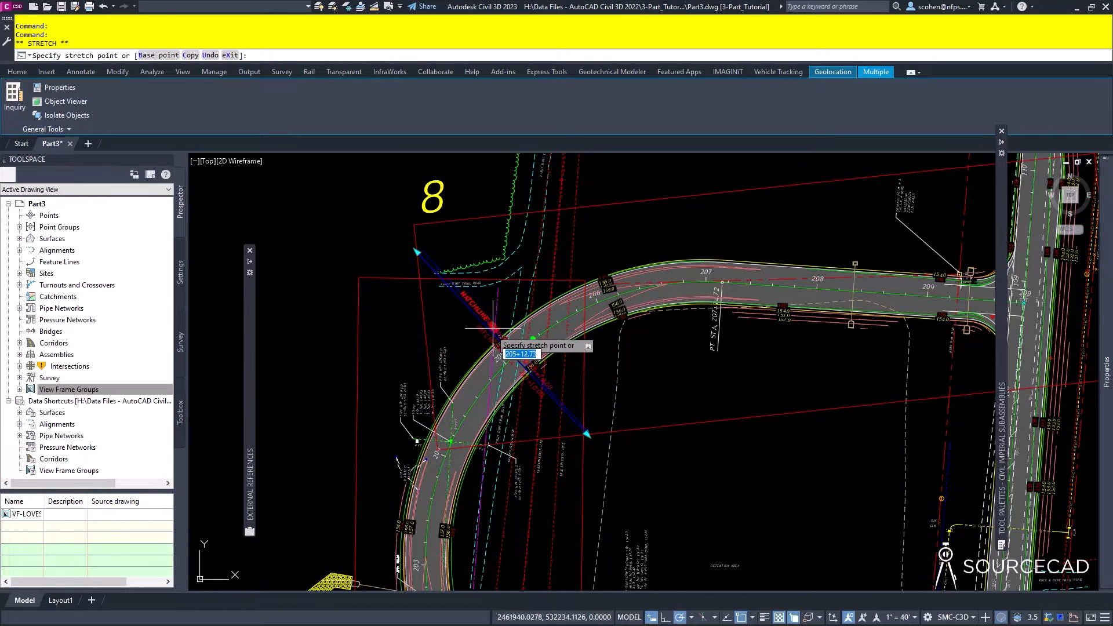
{"action": "key", "text": "Escape"}
{"action": "key", "text": "Escape"}
{"action": "key", "text": "Escape"}
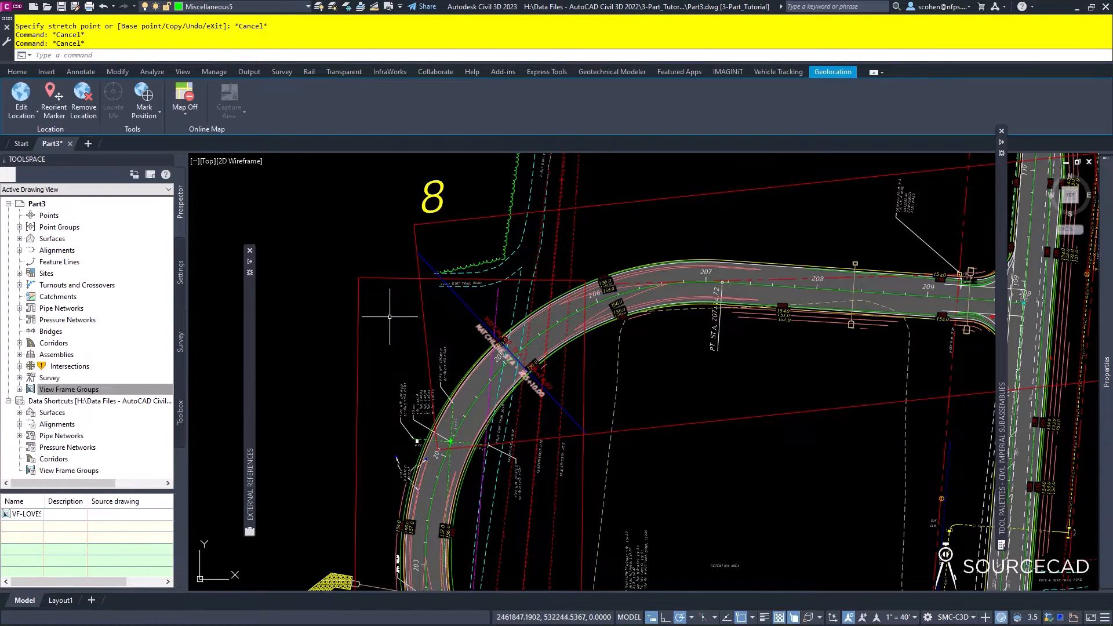
Try sliding view frame 8 along the bypass alignment.
{"action": "left_click", "coordinate": [422, 318]}
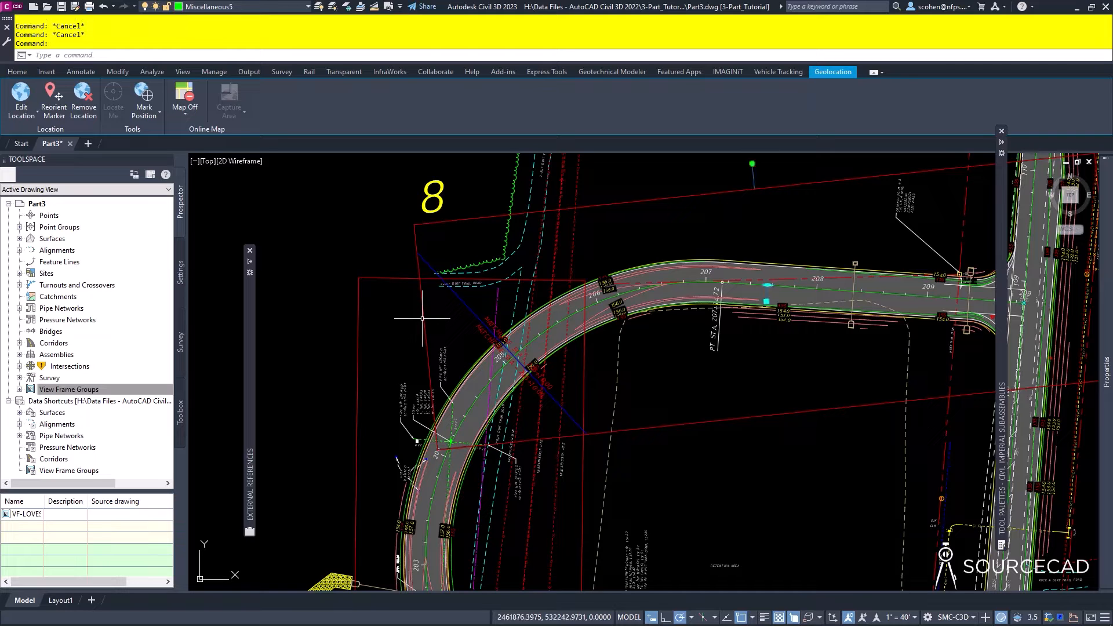
{"action": "left_click", "coordinate": [767, 286]}
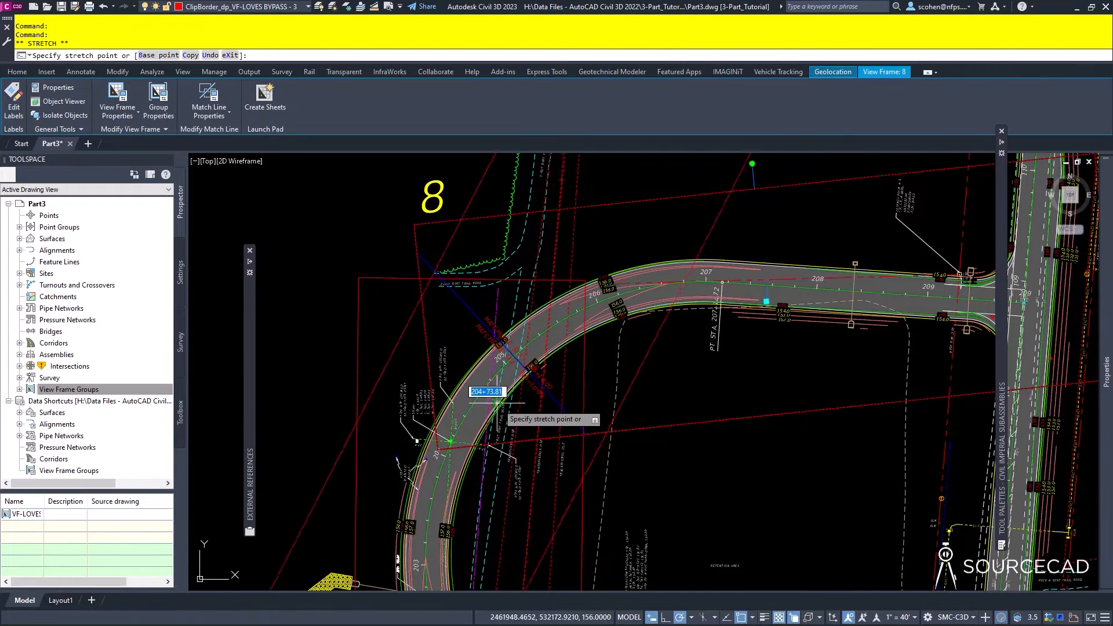
{"action": "key", "text": "Escape"}
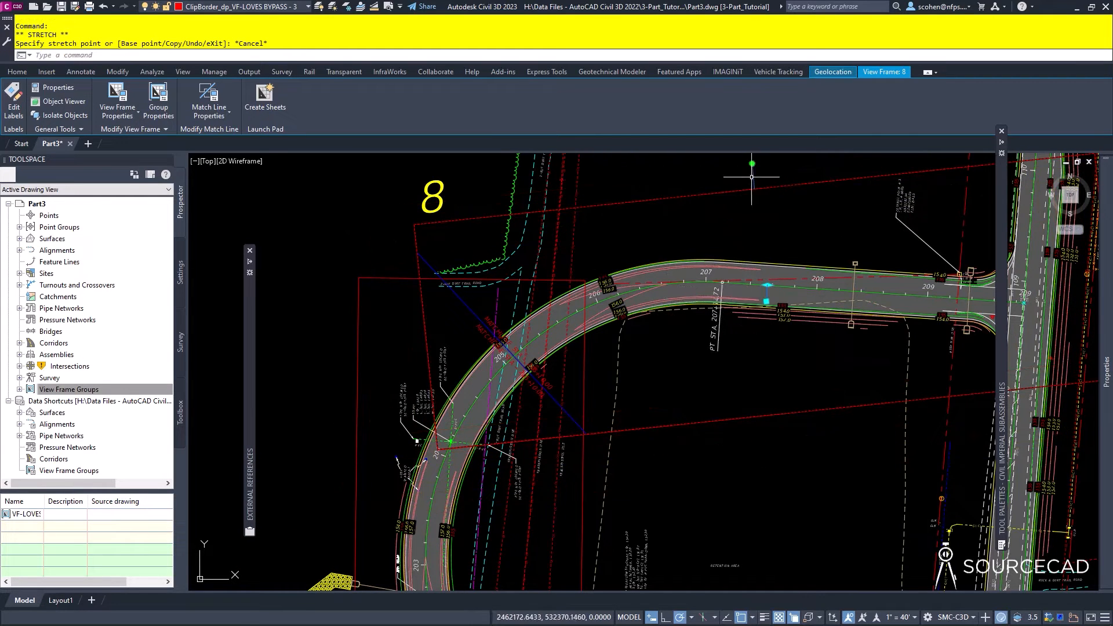
{"action": "left_click", "coordinate": [766, 285]}
{"action": "key", "text": "Escape"}
{"action": "key", "text": "Escape"}
{"action": "key", "text": "Escape"}
Start a new view frame group and choose US 129 as its alignment.
{"action": "scroll", "coordinate": [620, 330], "scroll_direction": "down", "scroll_amount": 2}
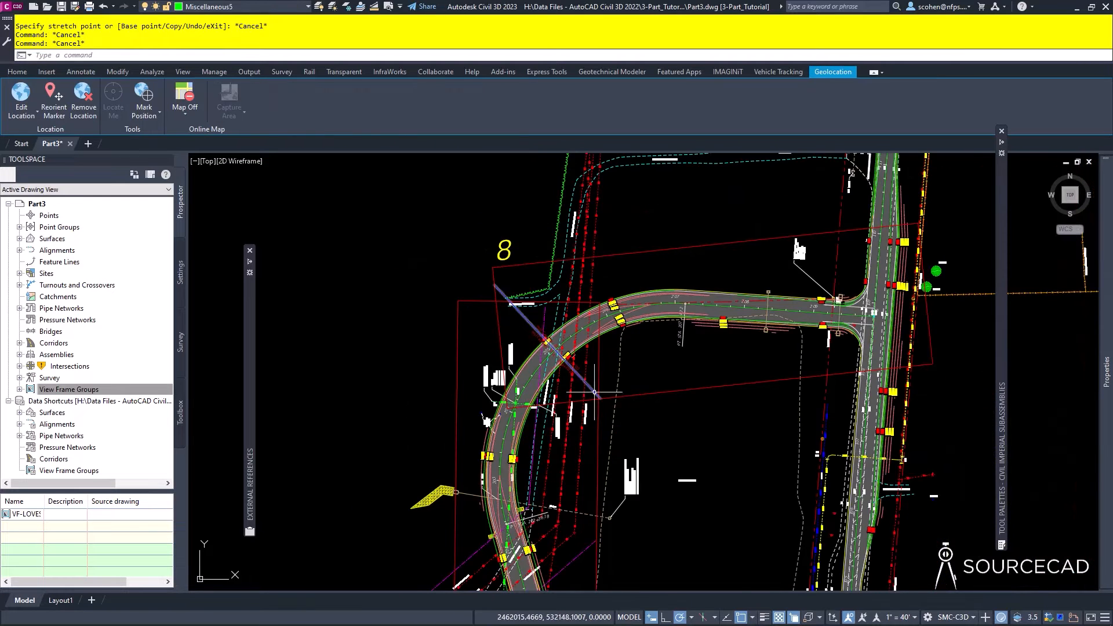
{"action": "scroll", "coordinate": [559, 380], "scroll_direction": "down", "scroll_amount": 4}
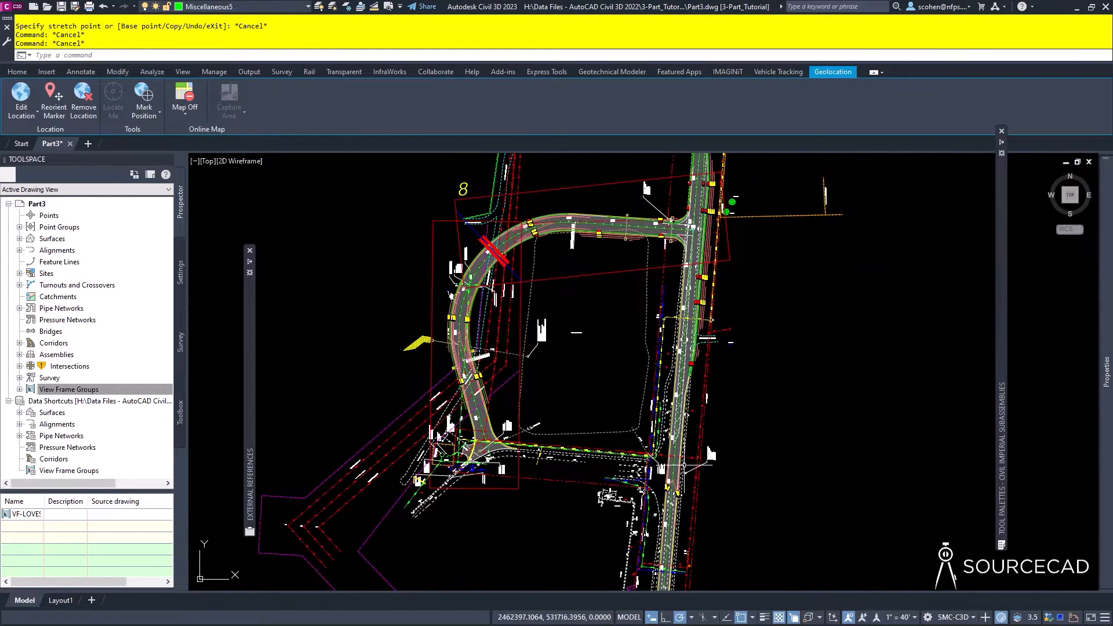
{"action": "middle_click_drag", "start_coordinate": [692, 524], "coordinate": [690, 328]}
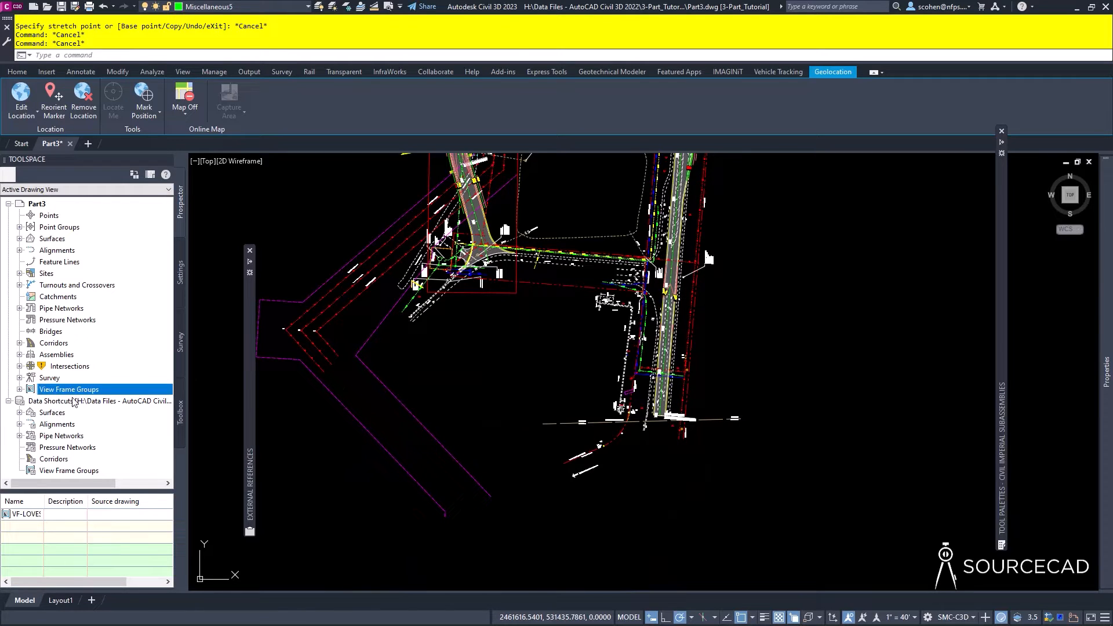
{"action": "right_click", "coordinate": [82, 393]}
{"action": "key", "text": "Escape"}
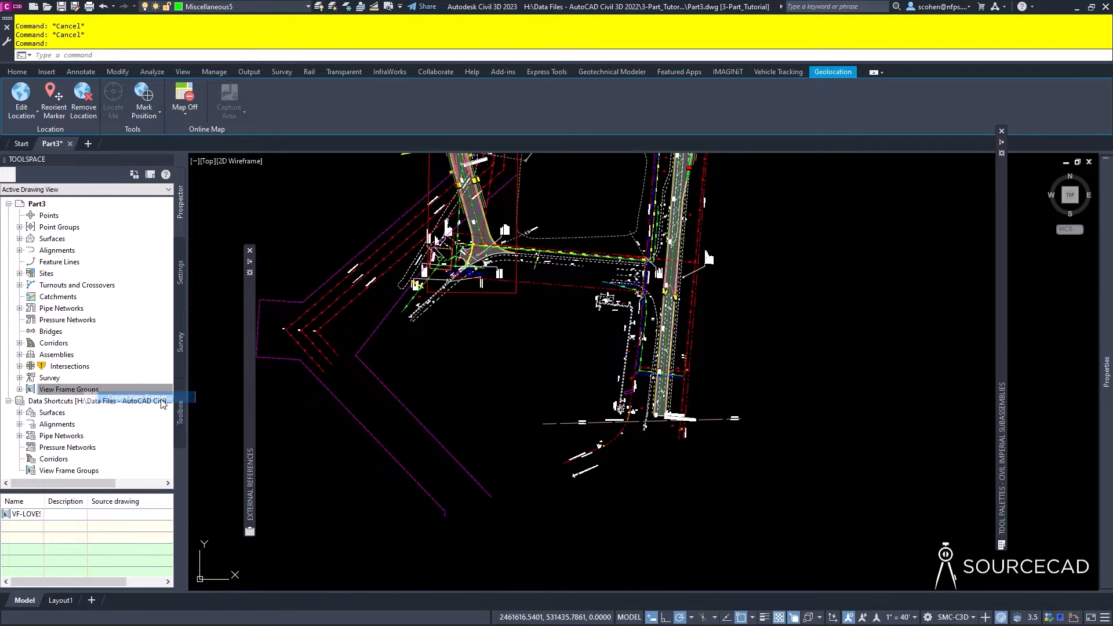
{"action": "left_click", "coordinate": [527, 238]}
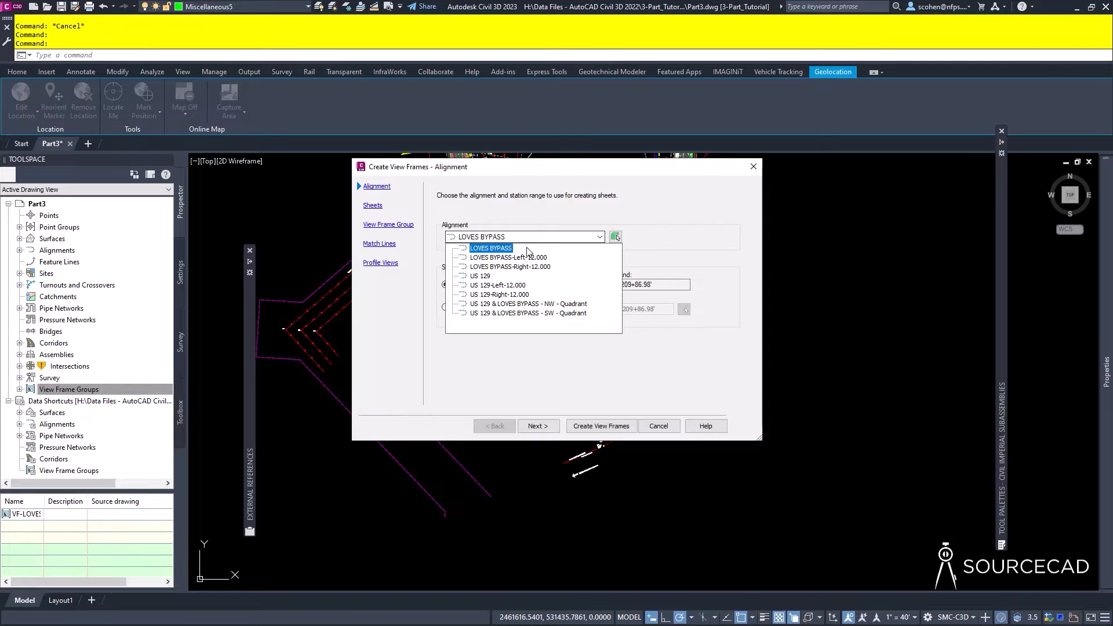
{"action": "left_click", "coordinate": [475, 277]}
{"action": "left_click", "coordinate": [538, 426]}
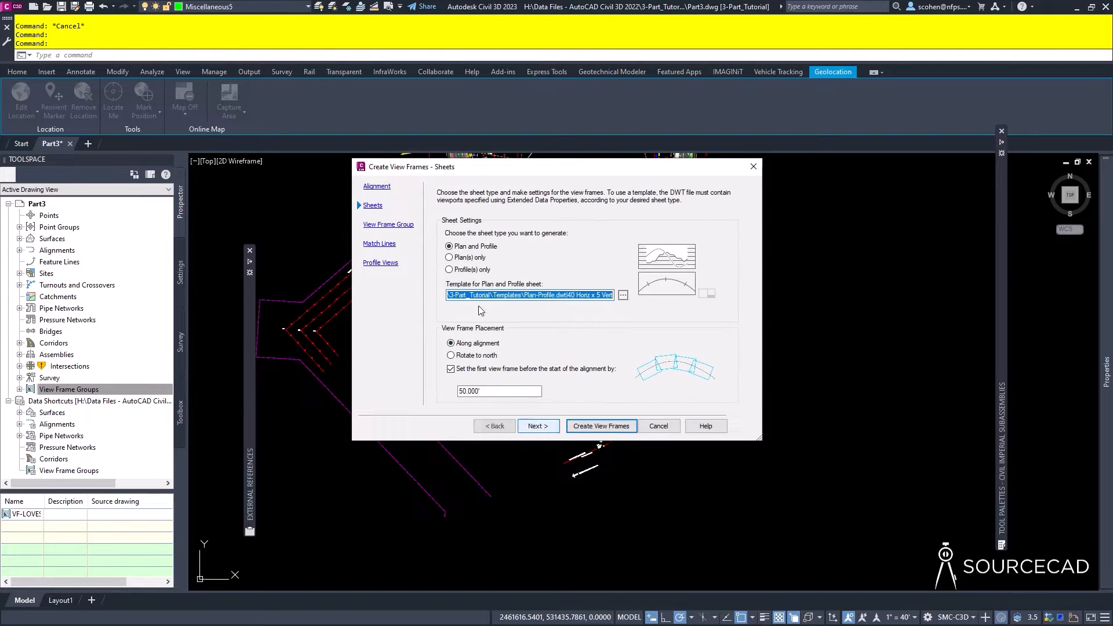
Set the sheet type to Plan(s) only, using the 40 Scale layout of the Plan Dual.dwt template.
{"action": "left_click", "coordinate": [470, 258]}
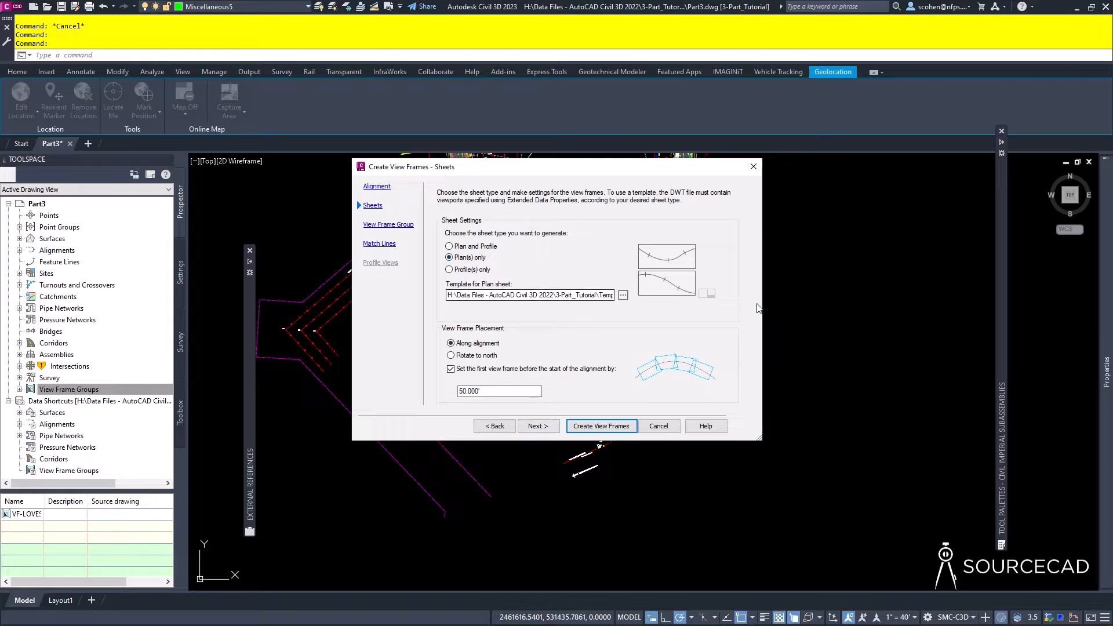
{"action": "left_click", "coordinate": [623, 294]}
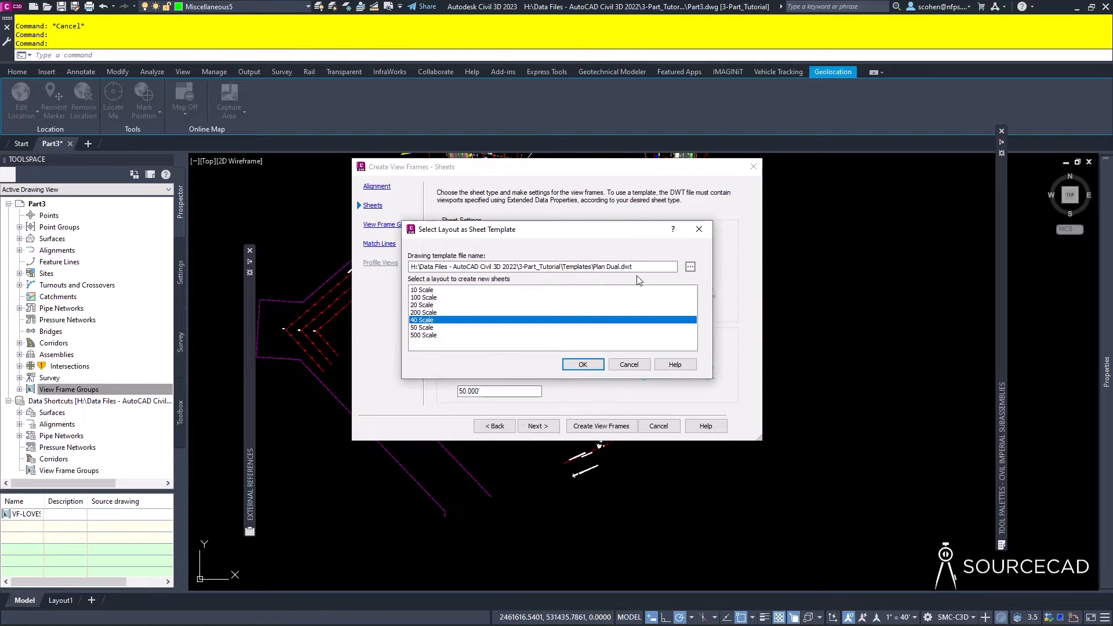
{"action": "left_click_drag", "start_coordinate": [642, 267], "coordinate": [406, 266]}
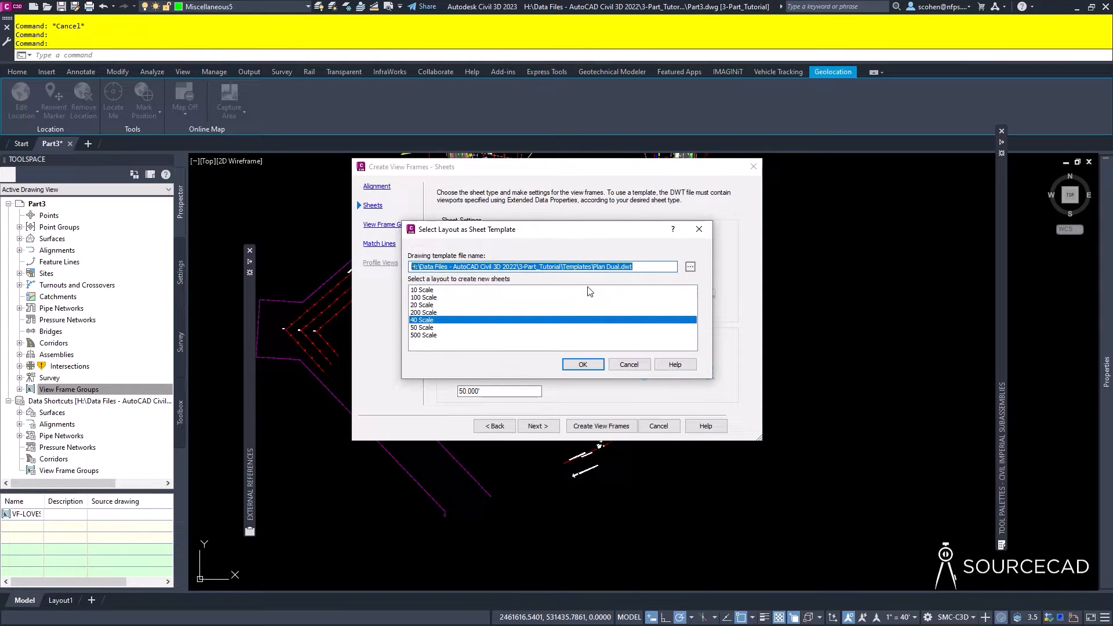
{"action": "left_click", "coordinate": [612, 267]}
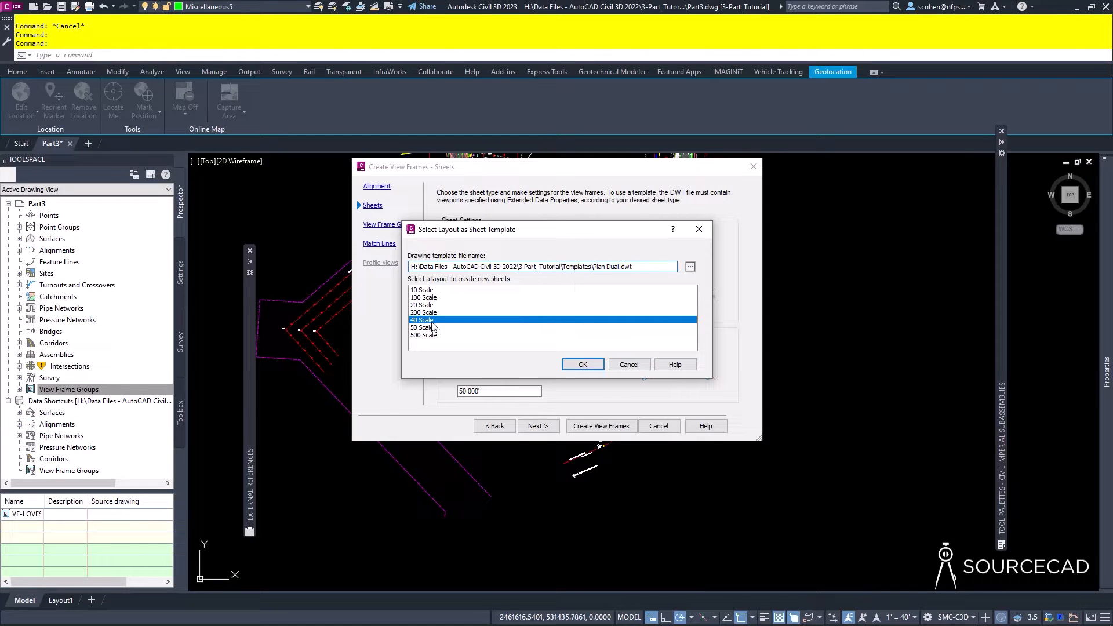
{"action": "left_click", "coordinate": [578, 364]}
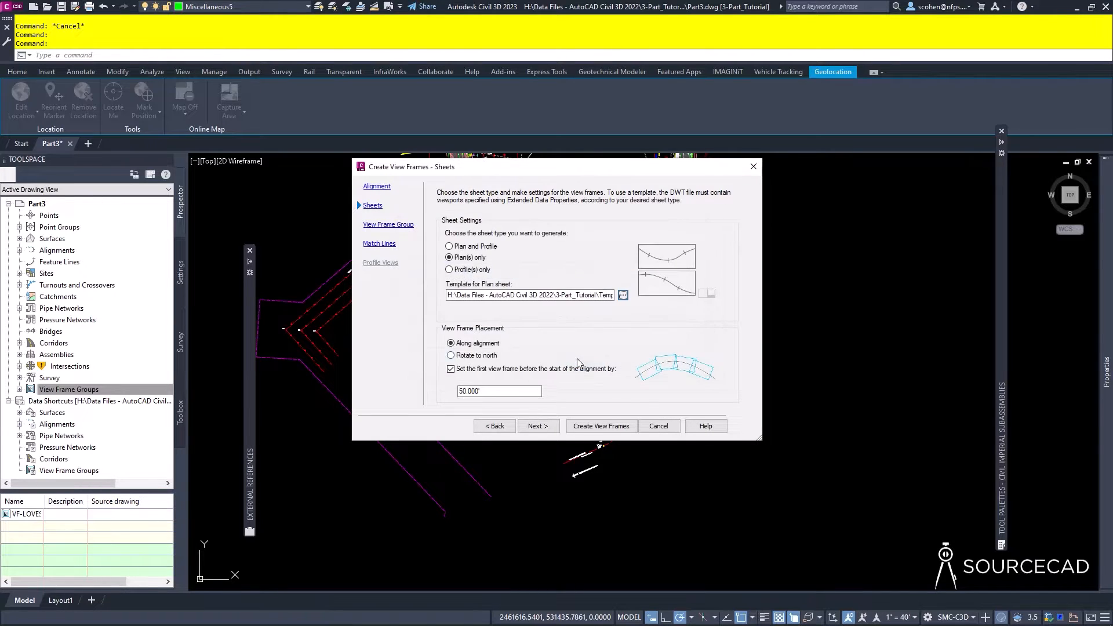
Accept the default view frame group and match line settings and create the view frames along US 129.
{"action": "left_click", "coordinate": [538, 426]}
{"action": "left_click", "coordinate": [538, 426]}
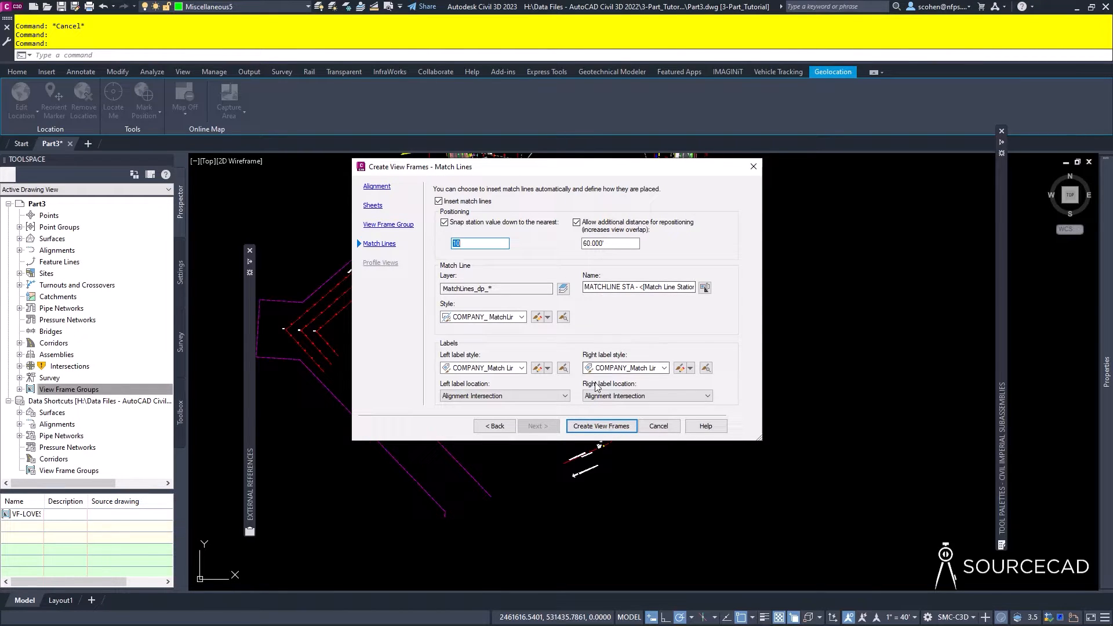
{"action": "left_click", "coordinate": [592, 426]}
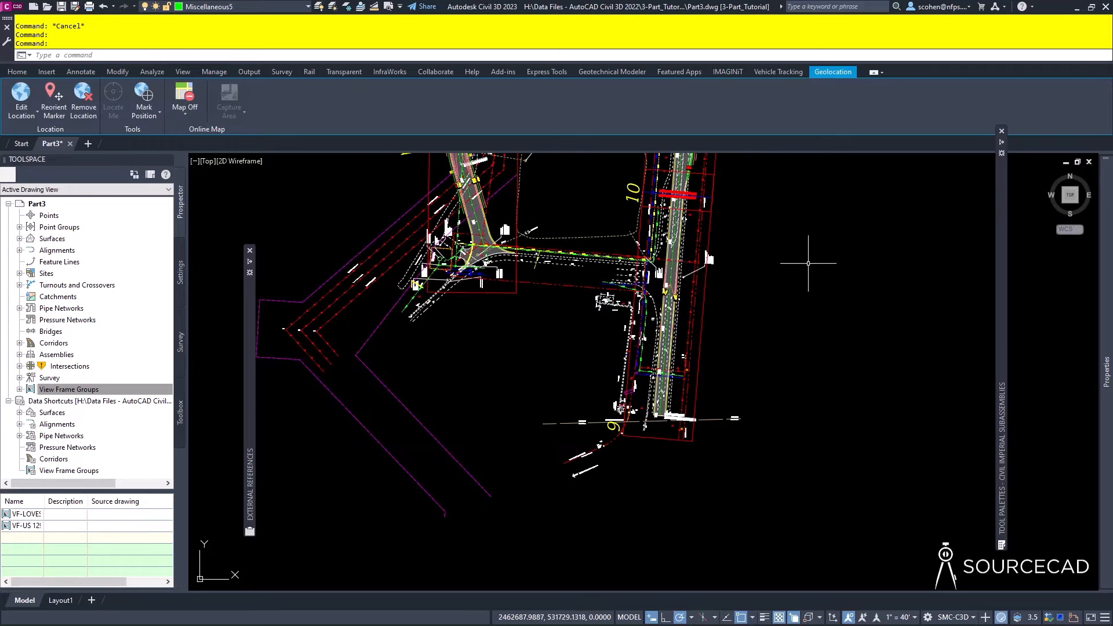
{"action": "mouse_move", "coordinate": [810, 159]}
{"action": "middle_mouse_down"}
{"action": "mouse_move", "coordinate": [670, 543]}
{"action": "mouse_move", "coordinate": [684, 415]}
{"action": "mouse_move", "coordinate": [716, 299]}
{"action": "middle_mouse_up"}
{"action": "scroll", "coordinate": [670, 543], "scroll_direction": "down", "scroll_amount": 2}
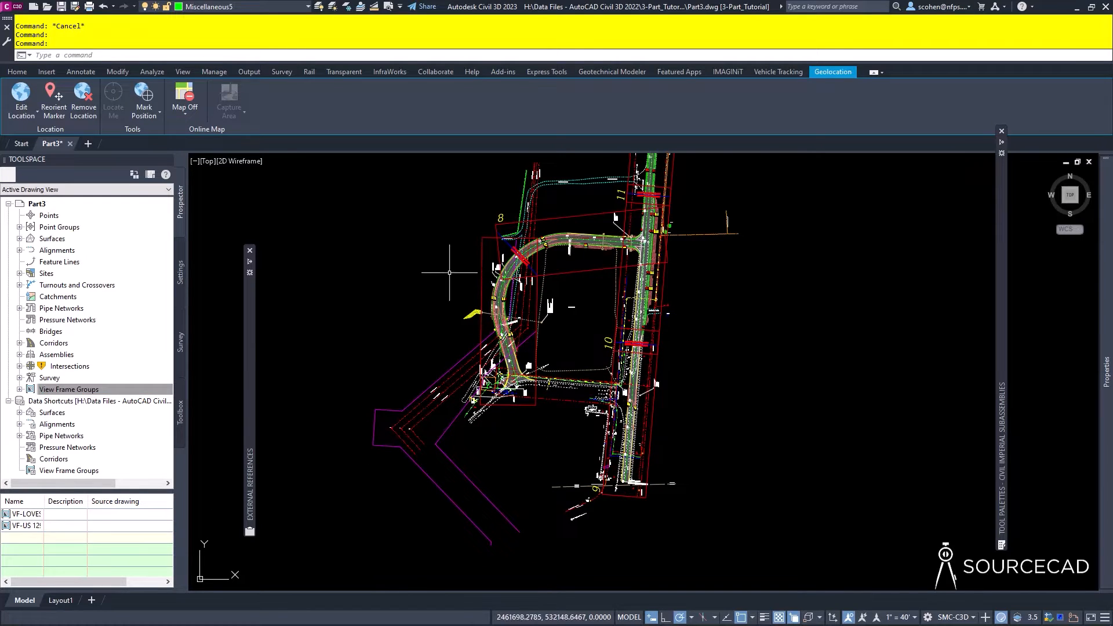
Open the existing 3-PART sheet set in the Sheet Set Manager.
{"action": "key", "text": "ctrl+4"}
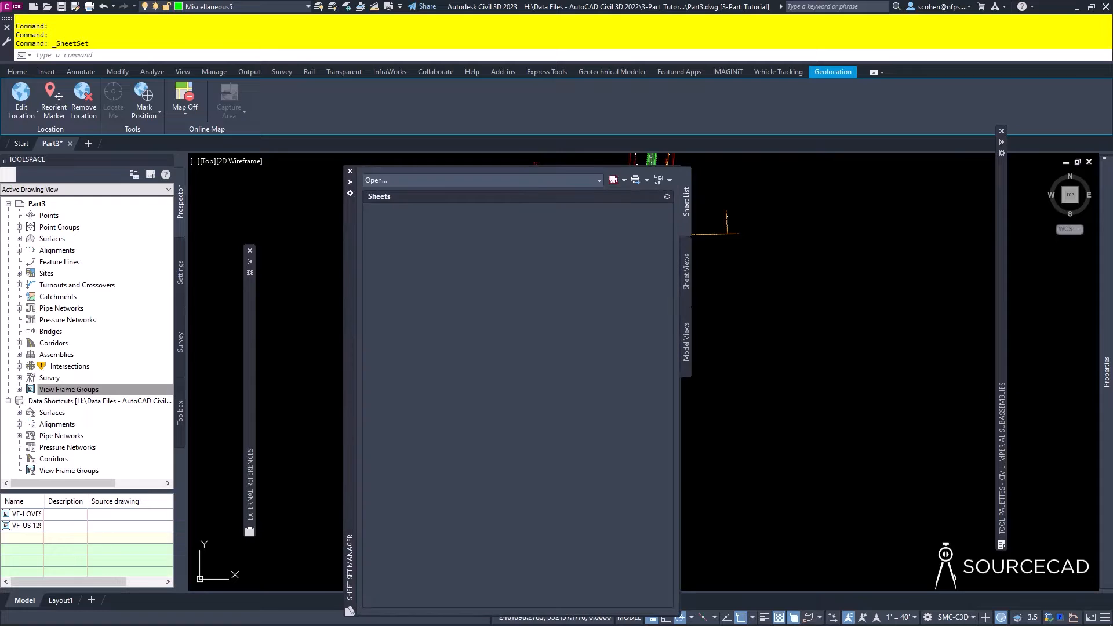
{"action": "left_click_drag", "start_coordinate": [350, 290], "coordinate": [333, 212]}
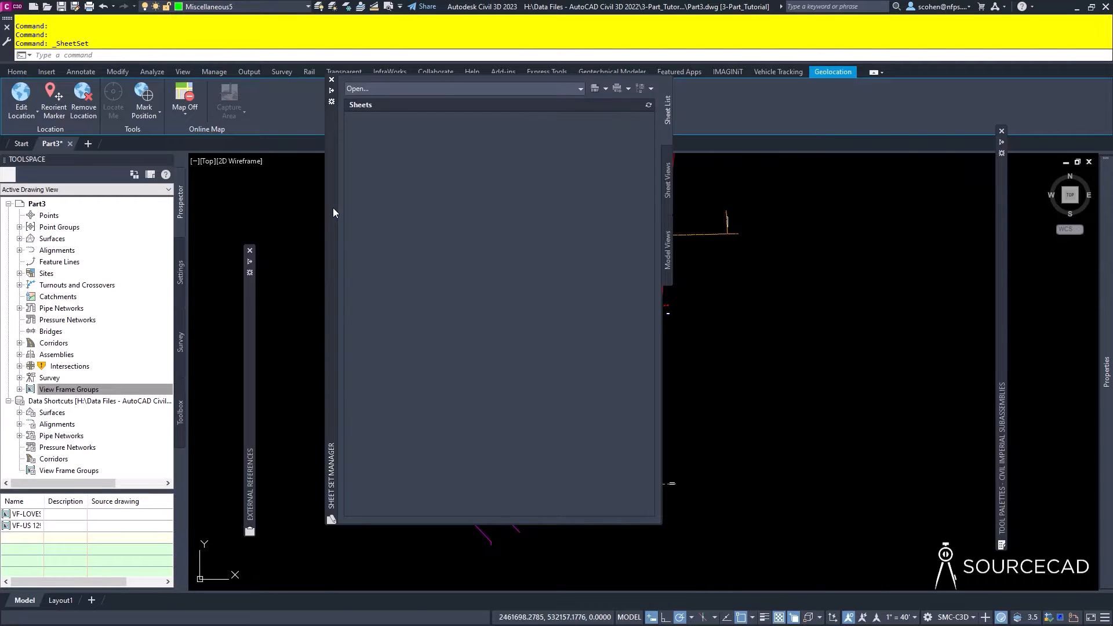
{"action": "left_click", "coordinate": [441, 87]}
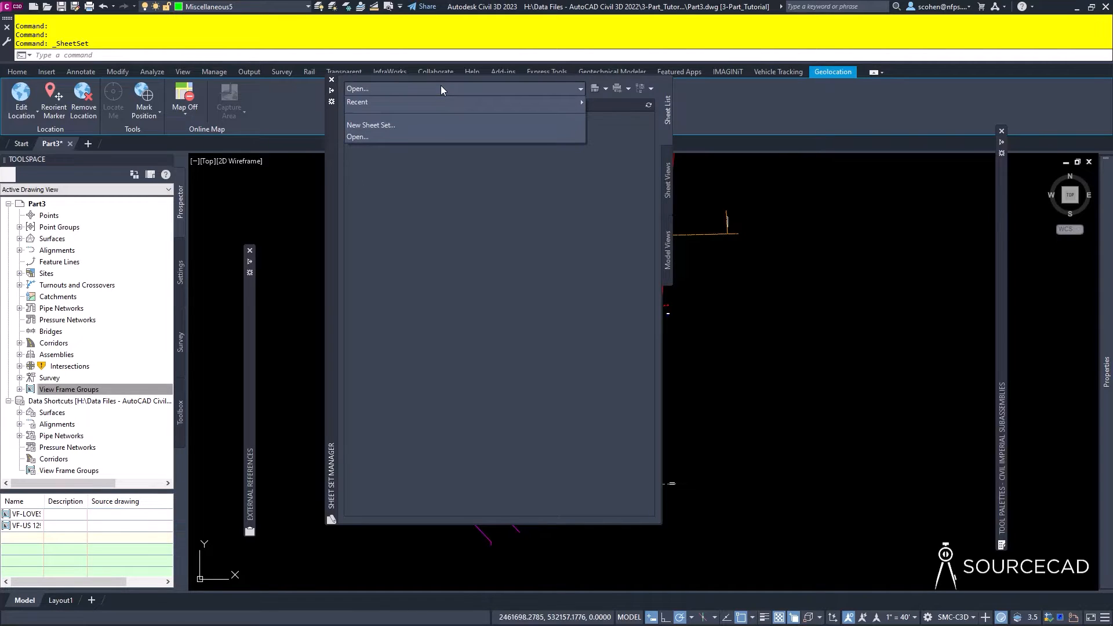
{"action": "left_click", "coordinate": [373, 135]}
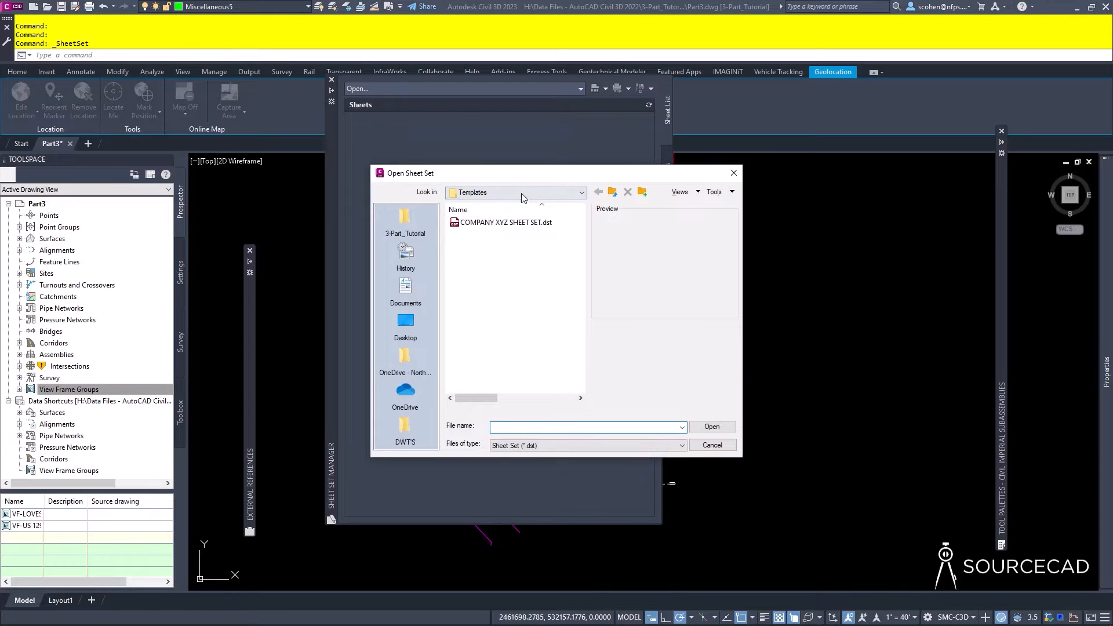
{"action": "left_click", "coordinate": [378, 234]}
{"action": "double_click", "coordinate": [475, 277]}
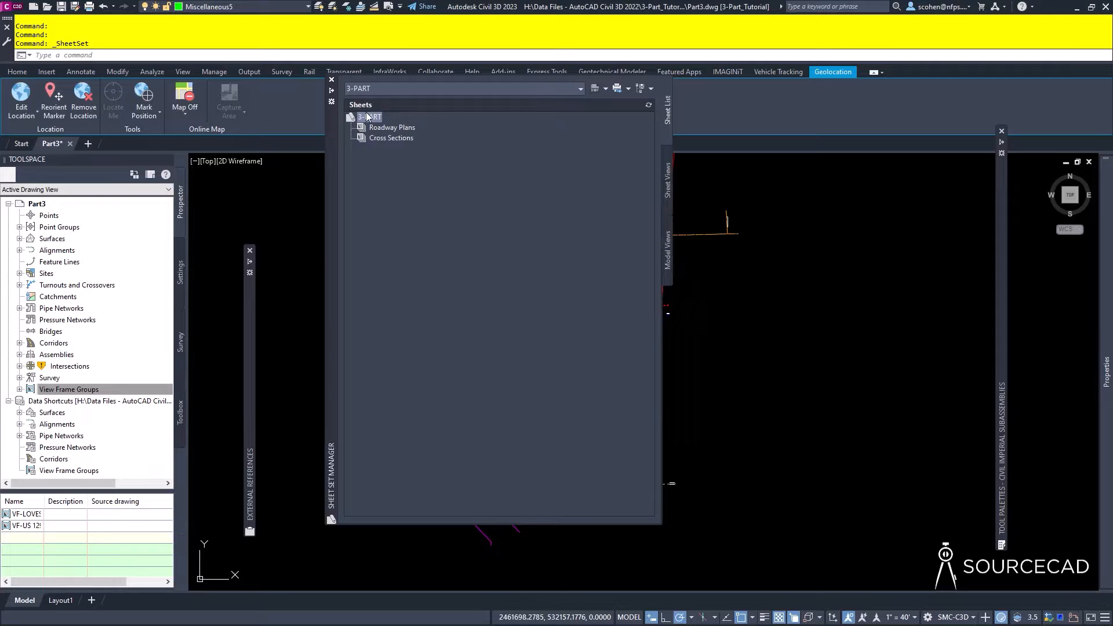
Review the 3-PART sheet set's custom properties and its subsets without changing anything.
{"action": "right_click", "coordinate": [366, 117]}
{"action": "left_click", "coordinate": [409, 267]}
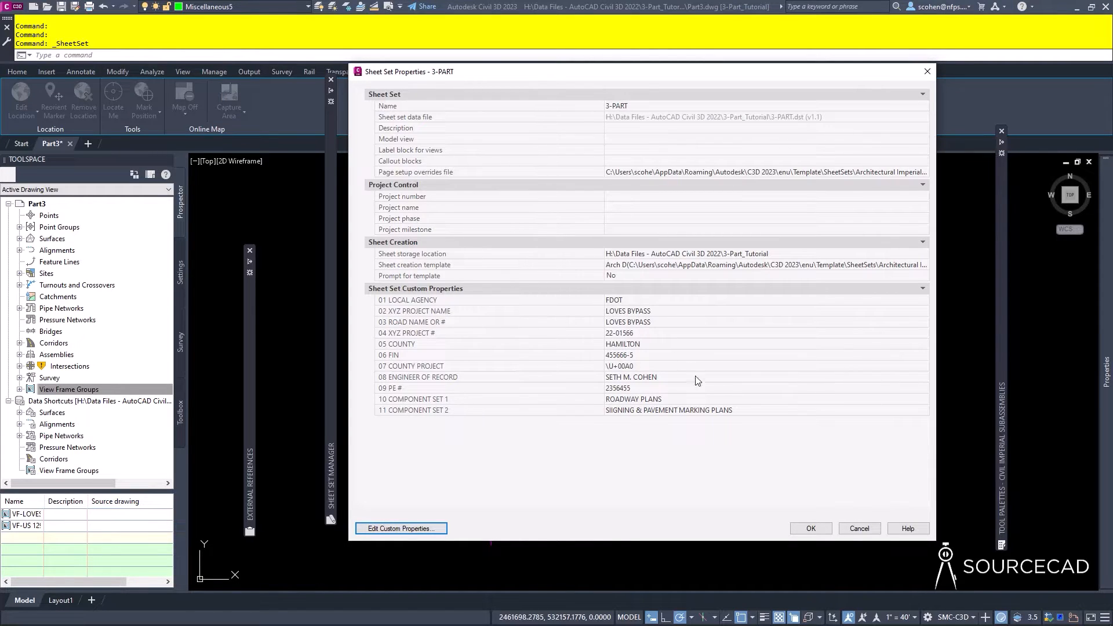
{"action": "left_click", "coordinate": [856, 528]}
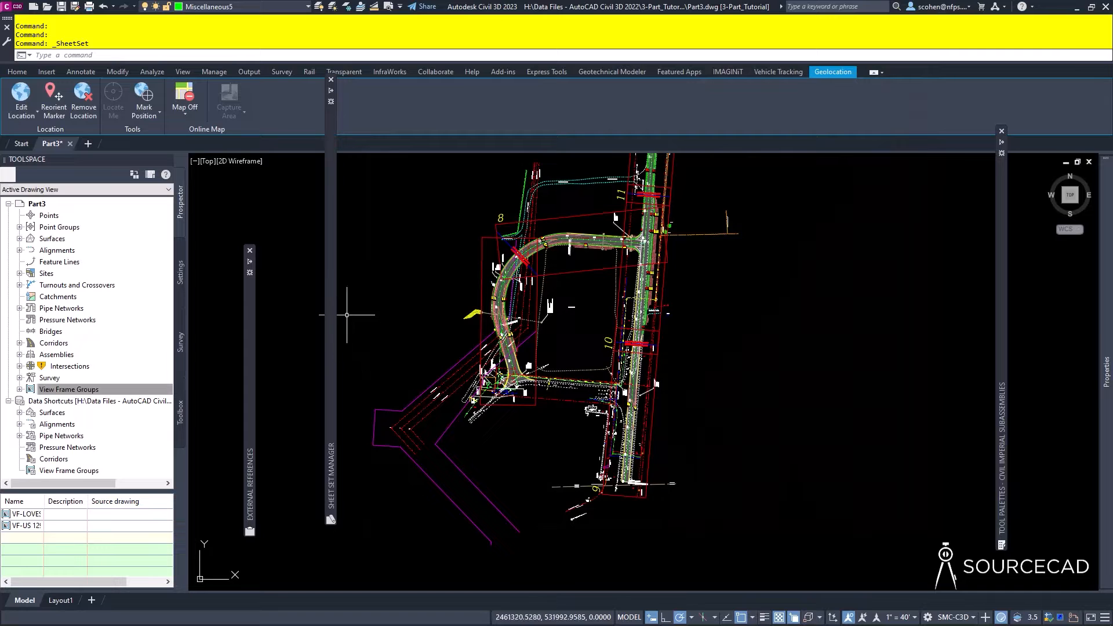
{"action": "mouse_move", "coordinate": [335, 315]}
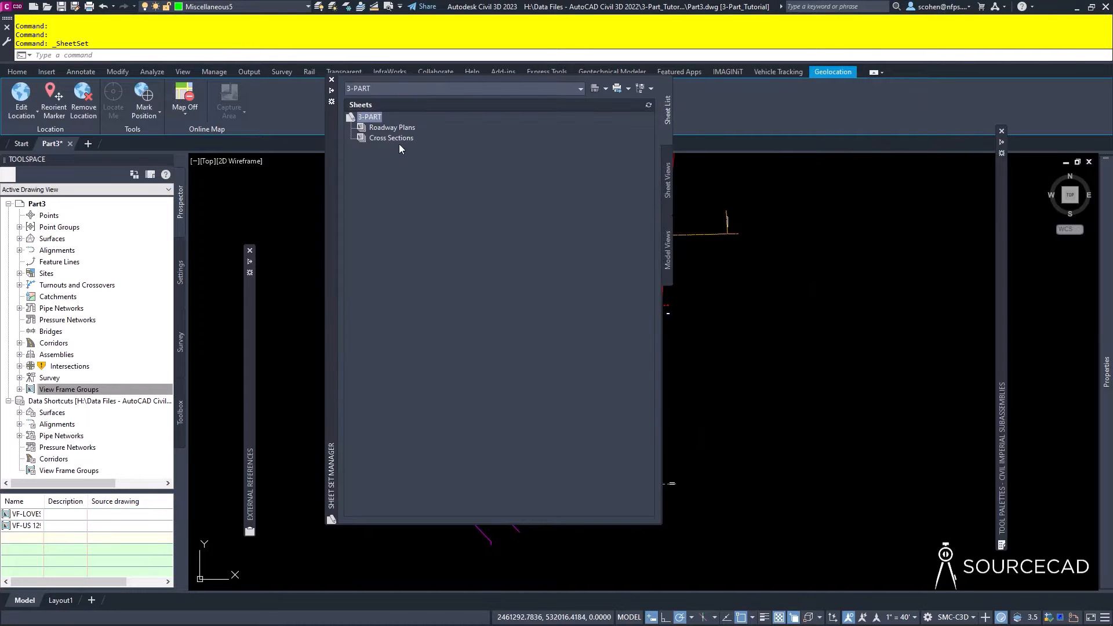
Start creating sheets from the VF-LOVES BYPASS - 3 view frame group.
{"action": "left_click", "coordinate": [19, 390]}
{"action": "right_click", "coordinate": [105, 405]}
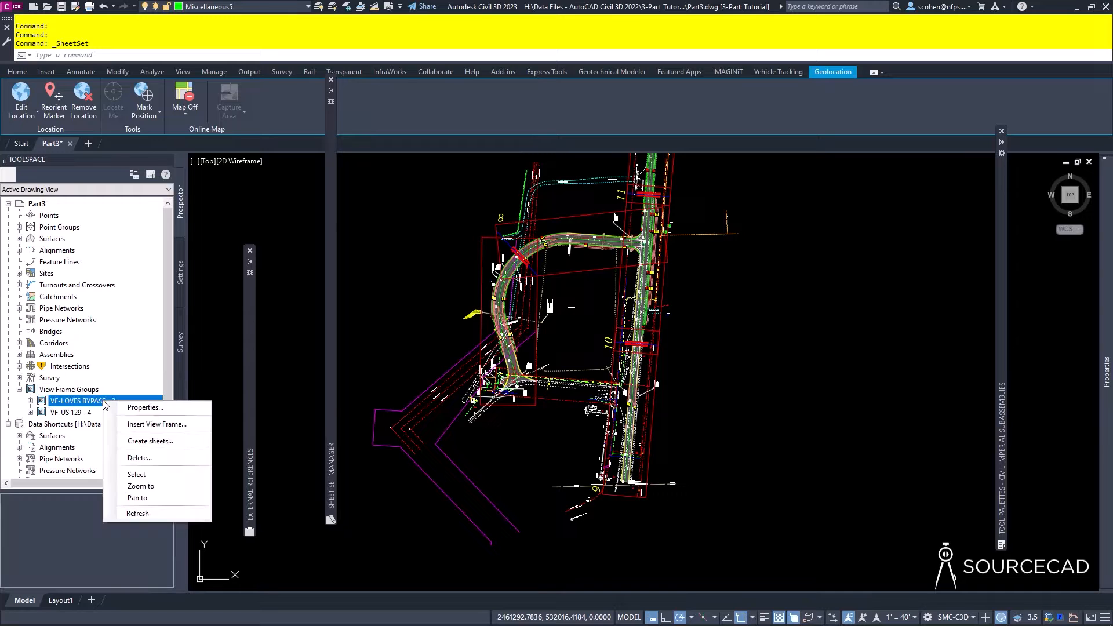
{"action": "left_click", "coordinate": [151, 441]}
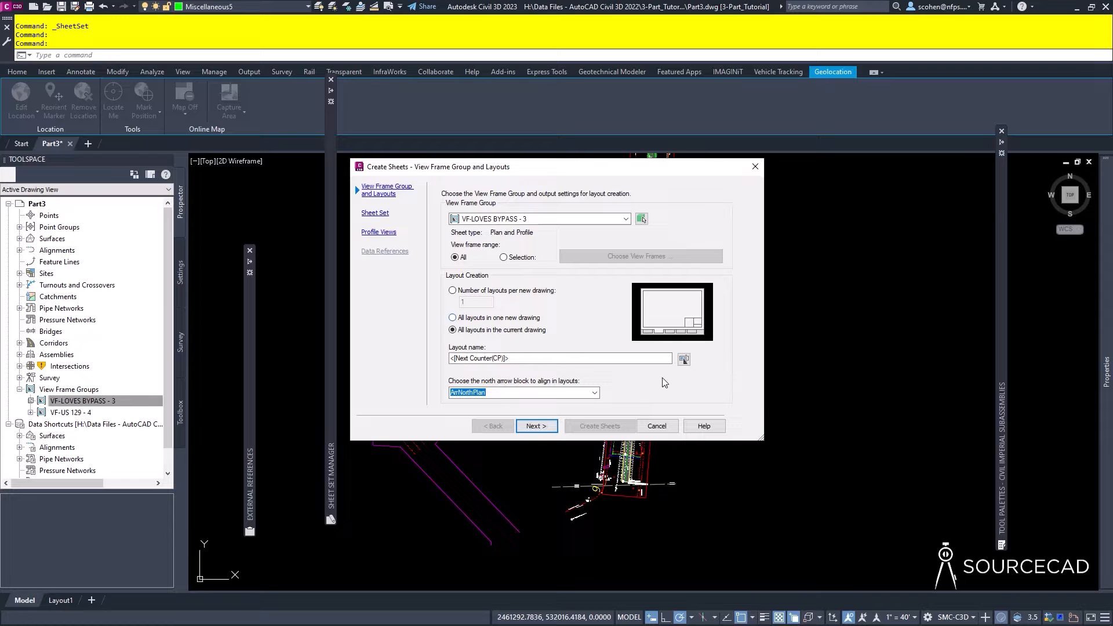
Number the layouts in 01, 02, 03... style starting at 1, and keep ArrNorthPlan as the north arrow block.
{"action": "left_click", "coordinate": [683, 359]}
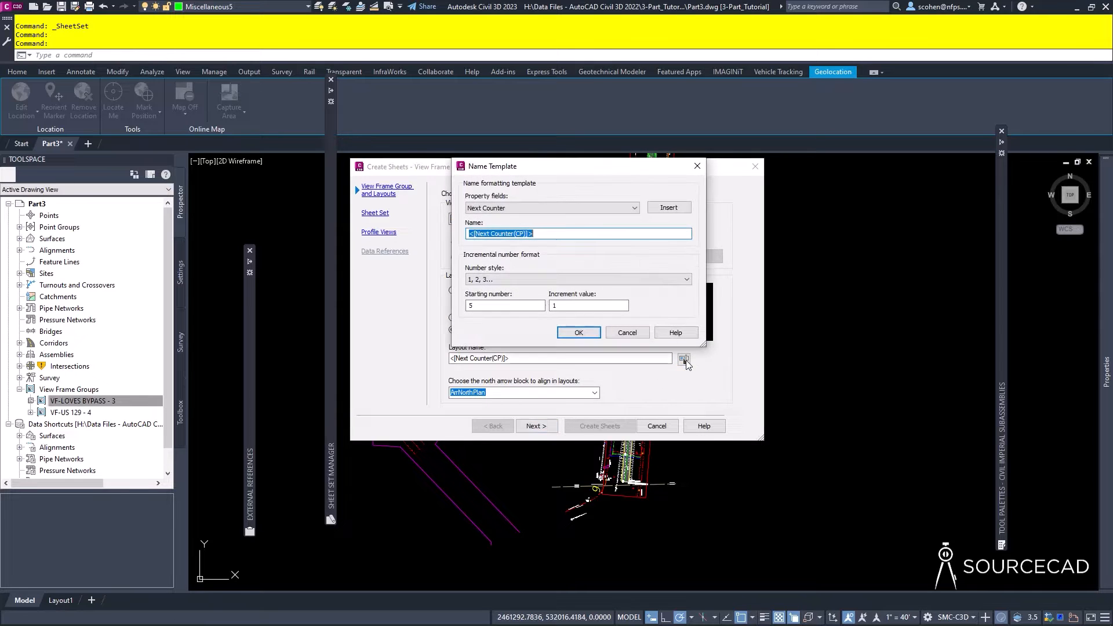
{"action": "double_click", "coordinate": [471, 305]}
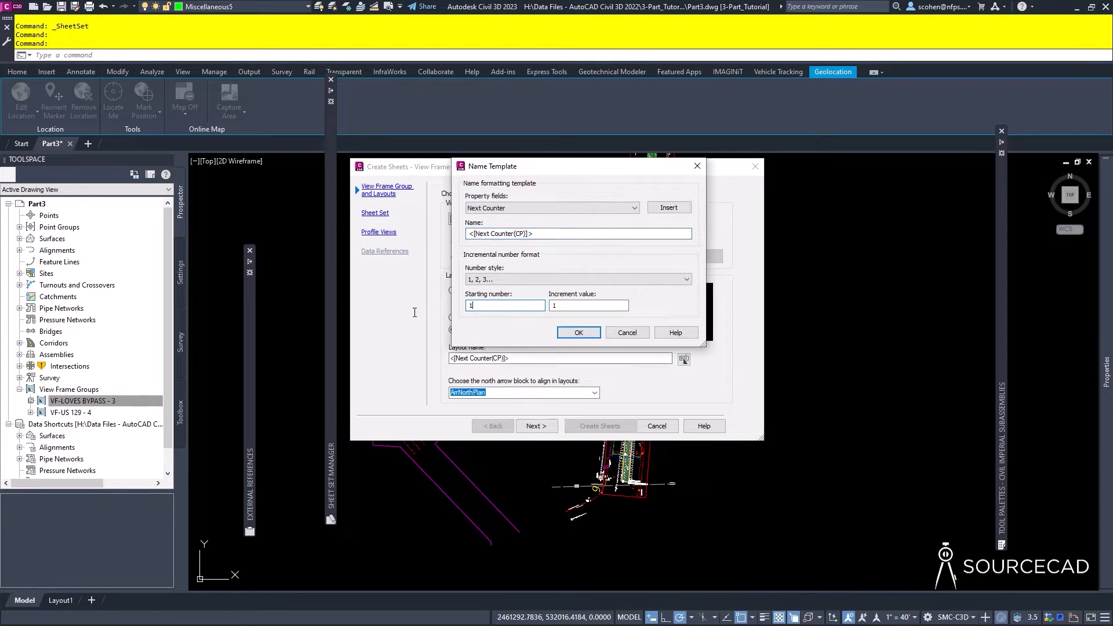
{"action": "left_click", "coordinate": [662, 279]}
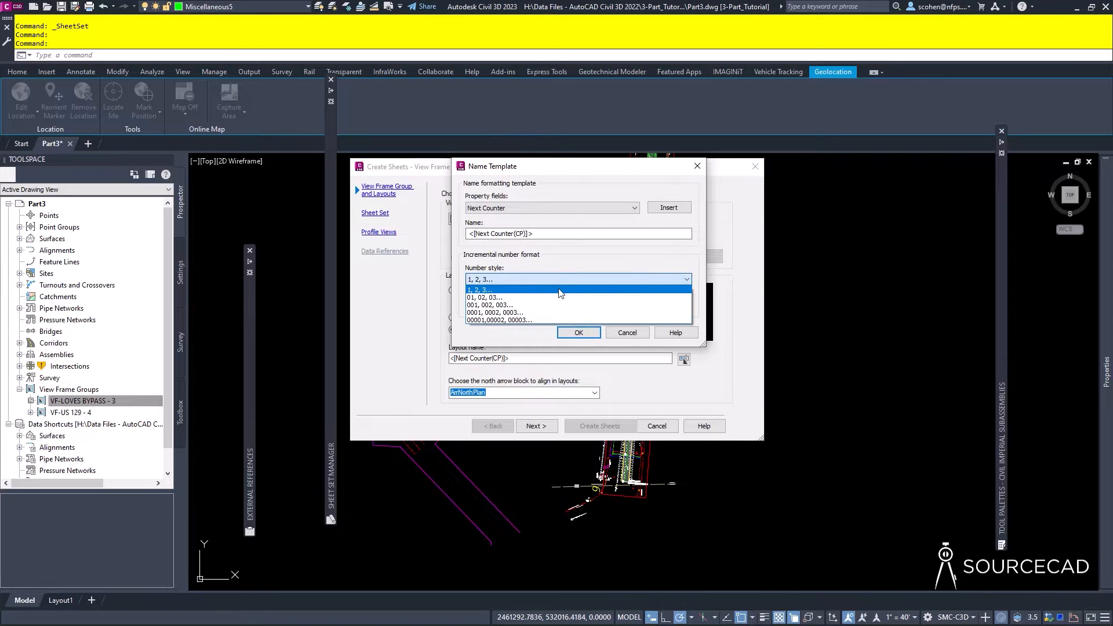
{"action": "left_click", "coordinate": [527, 298]}
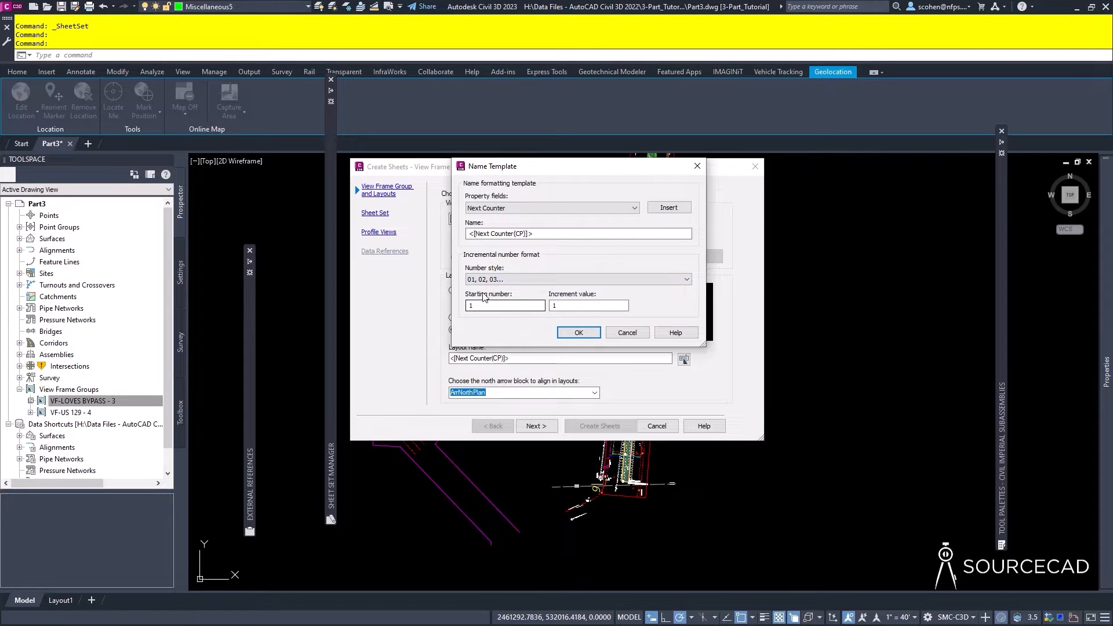
{"action": "left_click", "coordinate": [589, 333]}
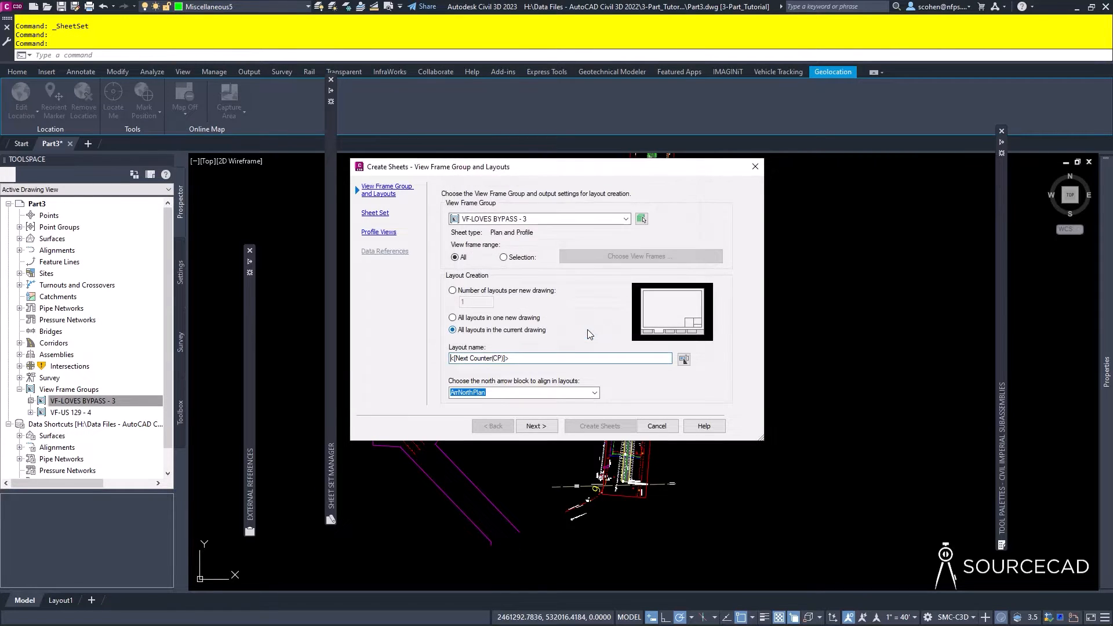
{"action": "left_click", "coordinate": [594, 393]}
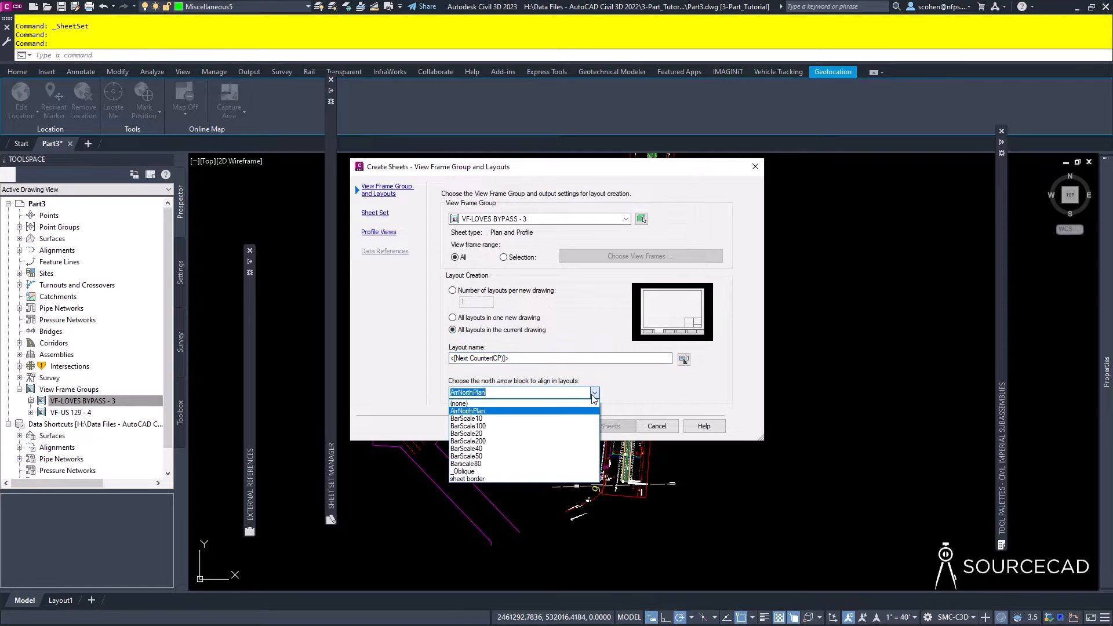
{"action": "left_click", "coordinate": [594, 394]}
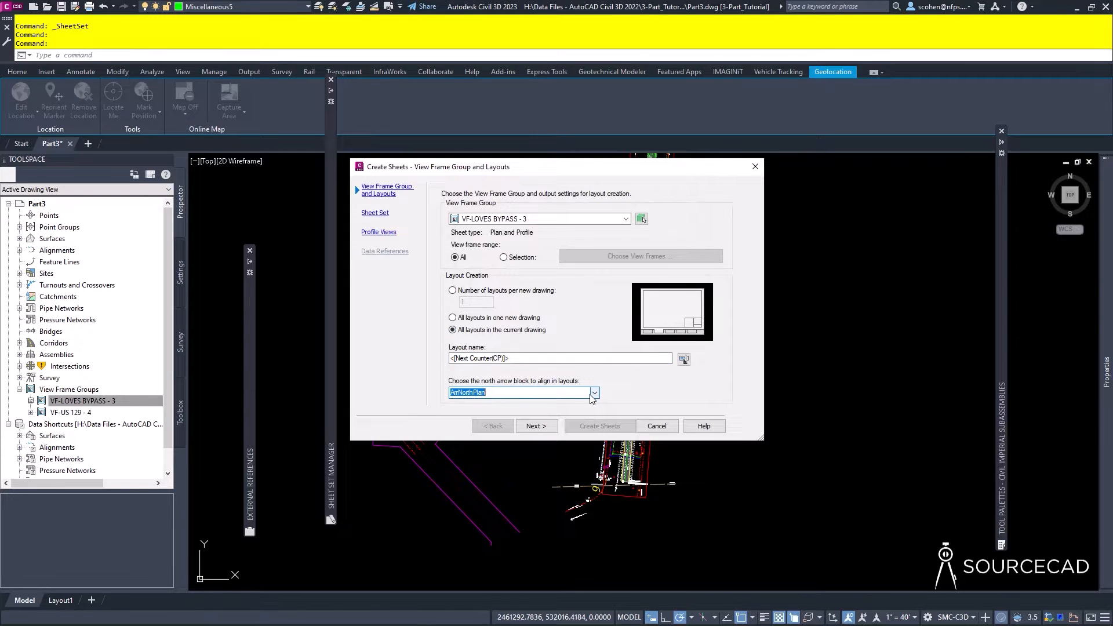
{"action": "left_click", "coordinate": [534, 426]}
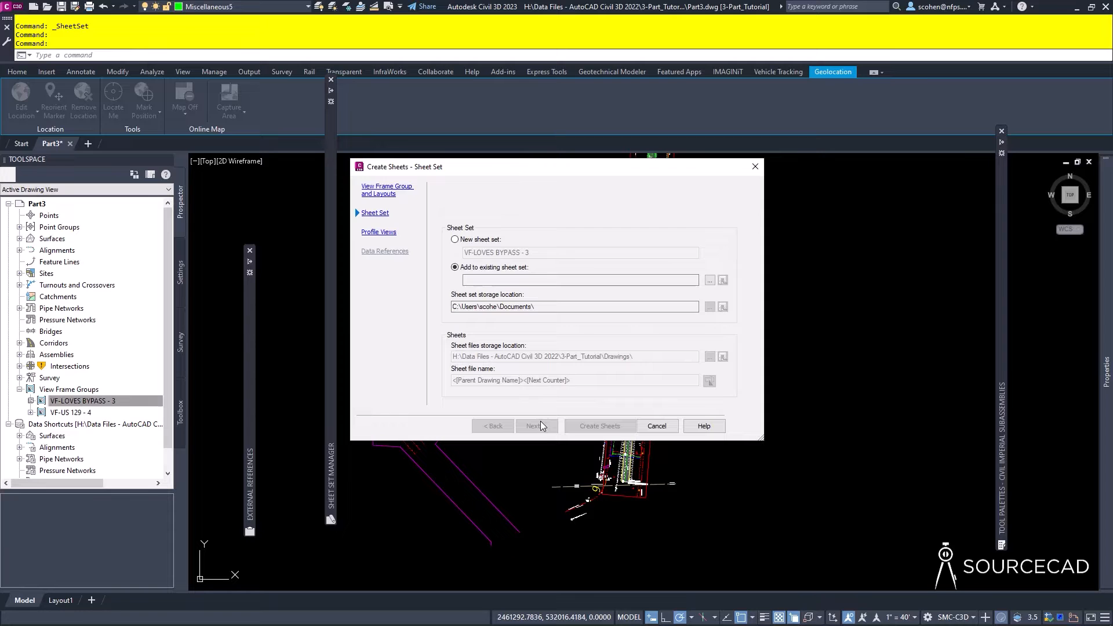
Add the sheets to the existing 3-PART.dst sheet set and proceed to the profile view settings.
{"action": "left_click", "coordinate": [709, 281]}
{"action": "left_click", "coordinate": [371, 138]}
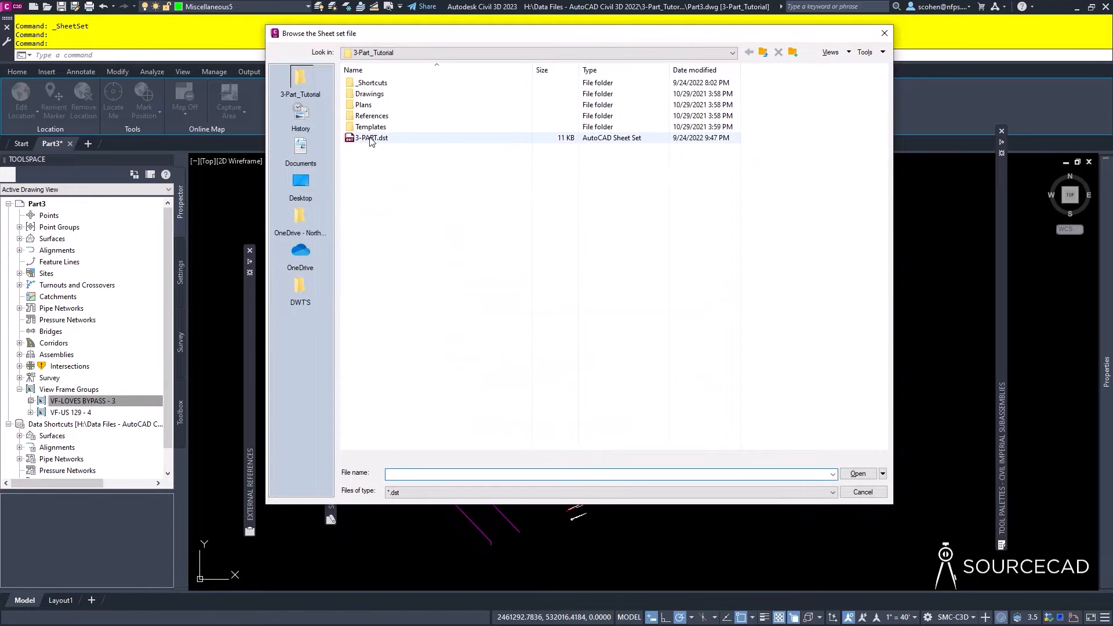
{"action": "double_click", "coordinate": [370, 139]}
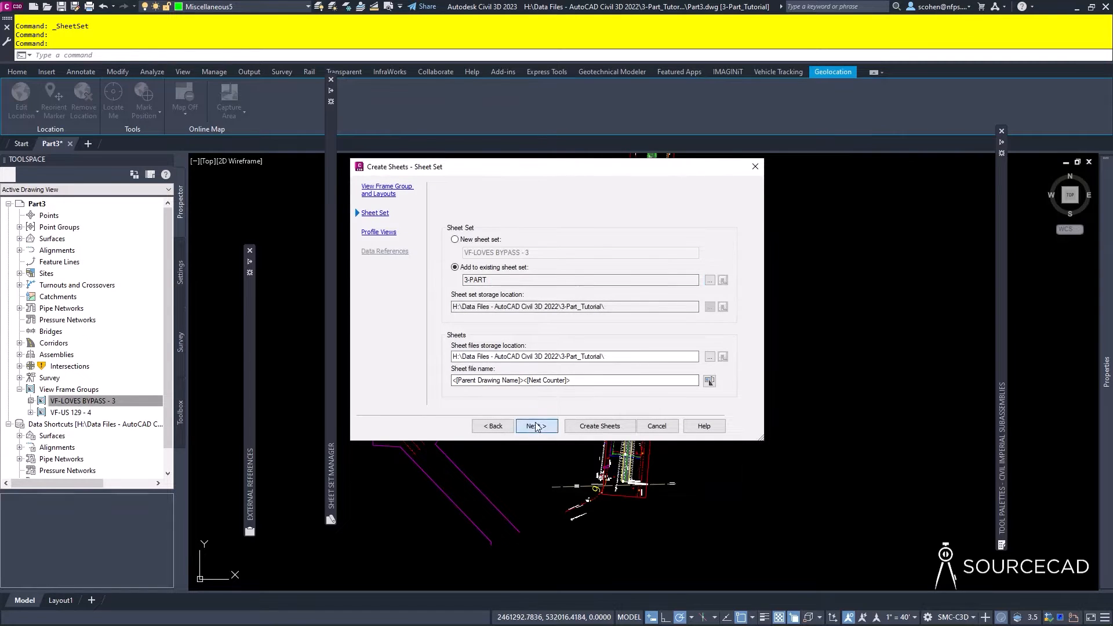
{"action": "left_click", "coordinate": [552, 424]}
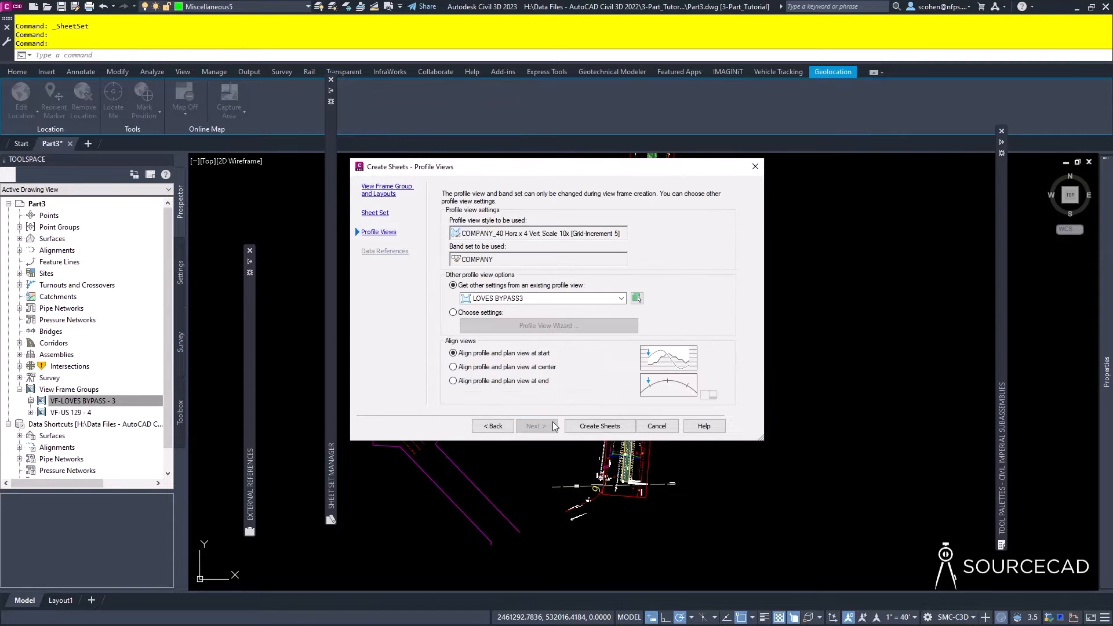
Choose custom profile view settings for the sheets, keep the profile view height options, and proceed to the profile display options.
{"action": "left_click", "coordinate": [479, 314]}
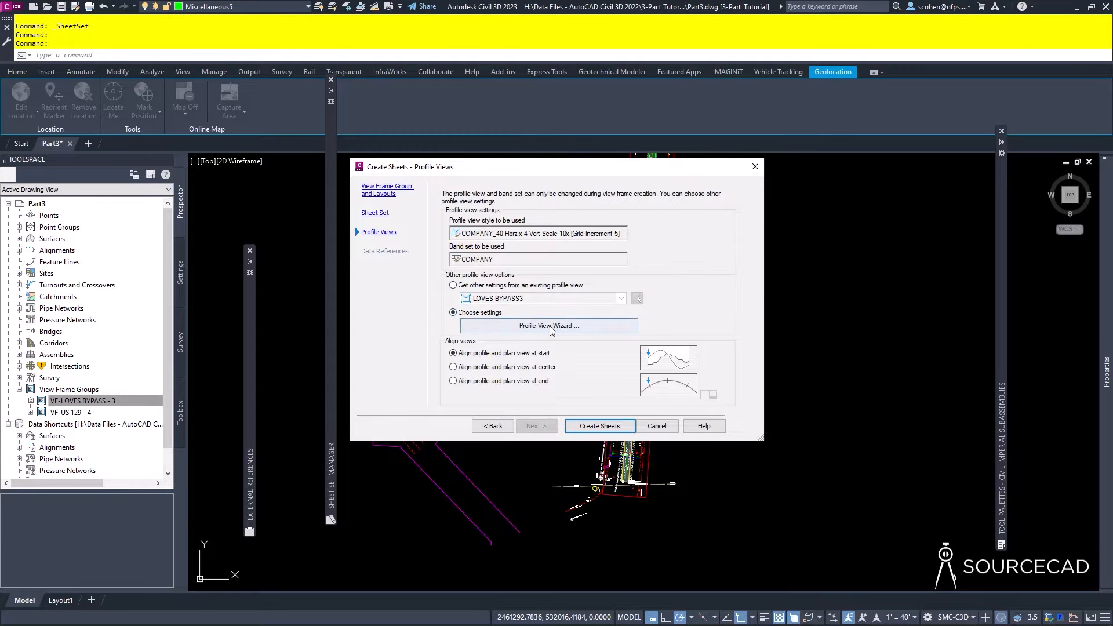
{"action": "left_click", "coordinate": [550, 328]}
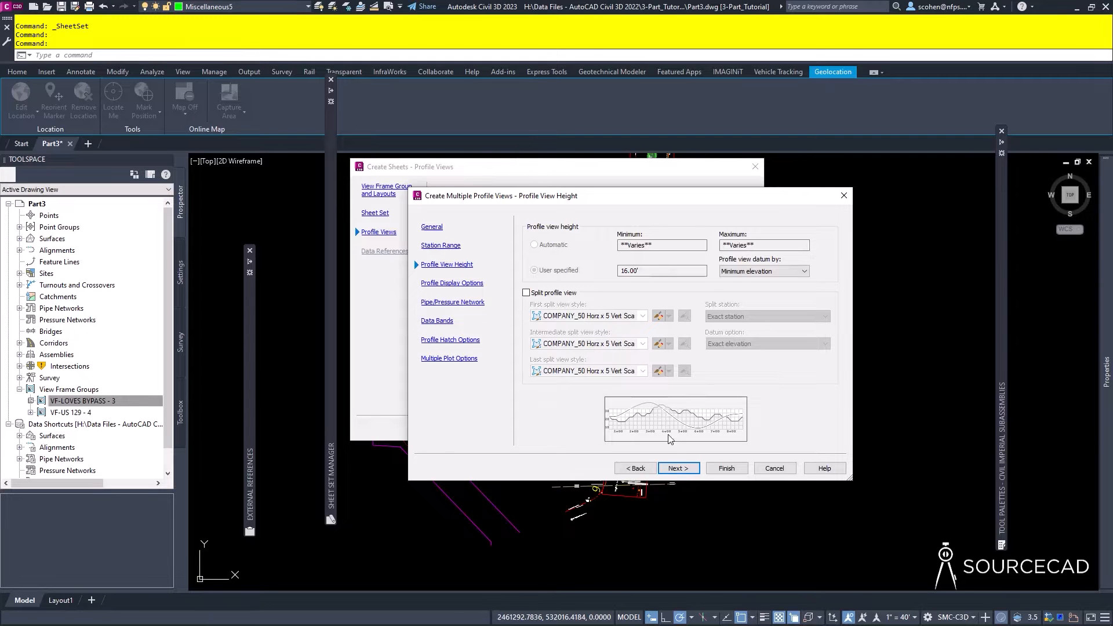
{"action": "left_click", "coordinate": [678, 468]}
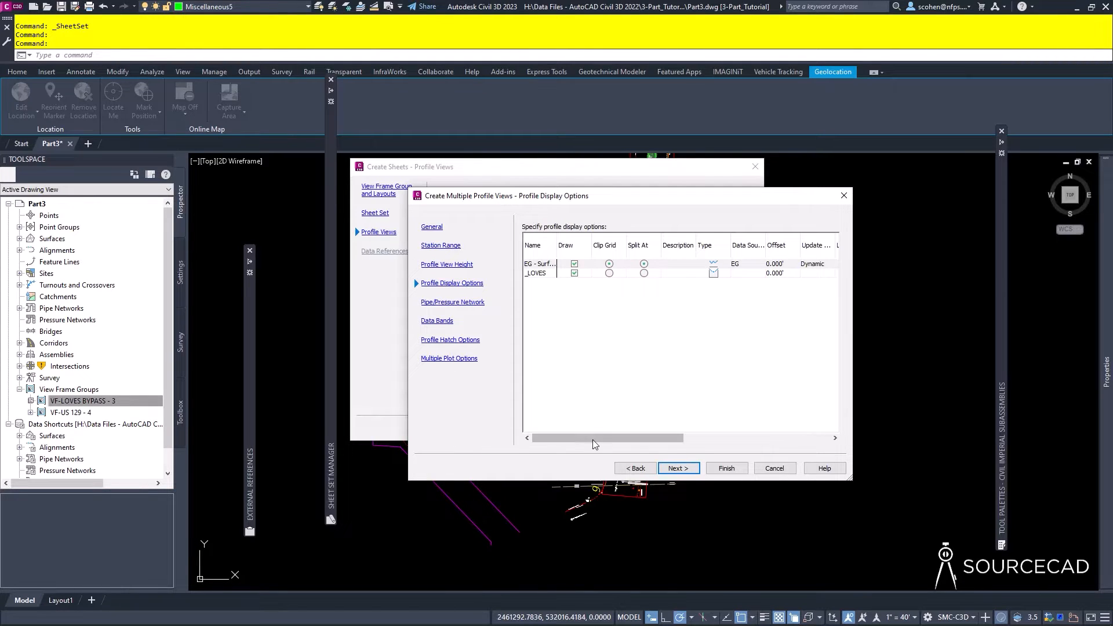
Set the label set of the EG surface profile to _No Labels.
{"action": "left_click_drag", "start_coordinate": [593, 439], "coordinate": [713, 445]}
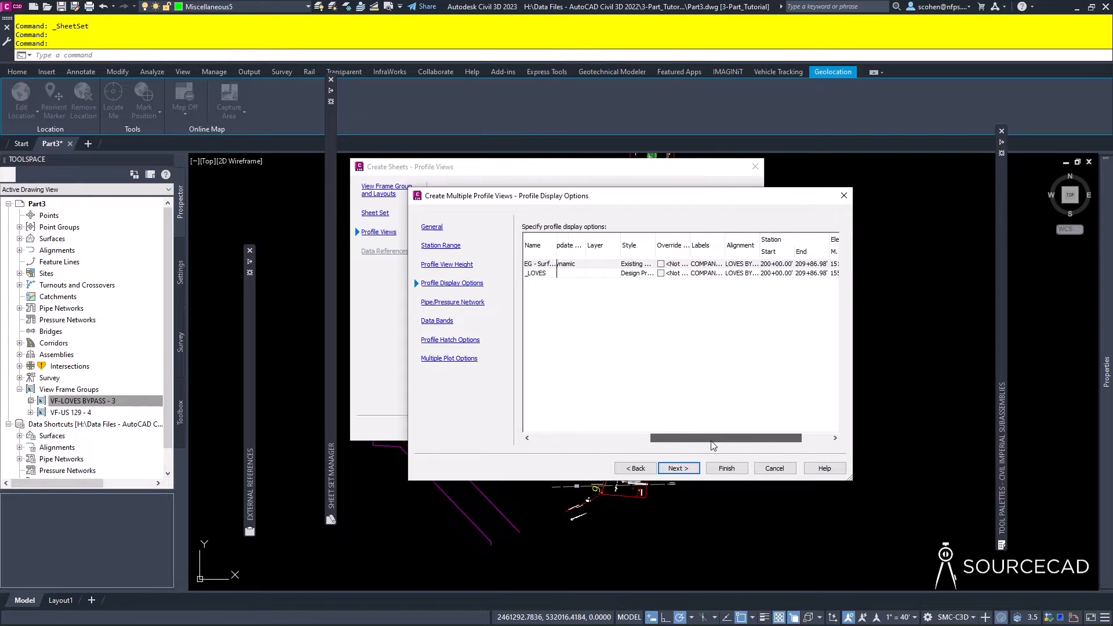
{"action": "left_click", "coordinate": [545, 267]}
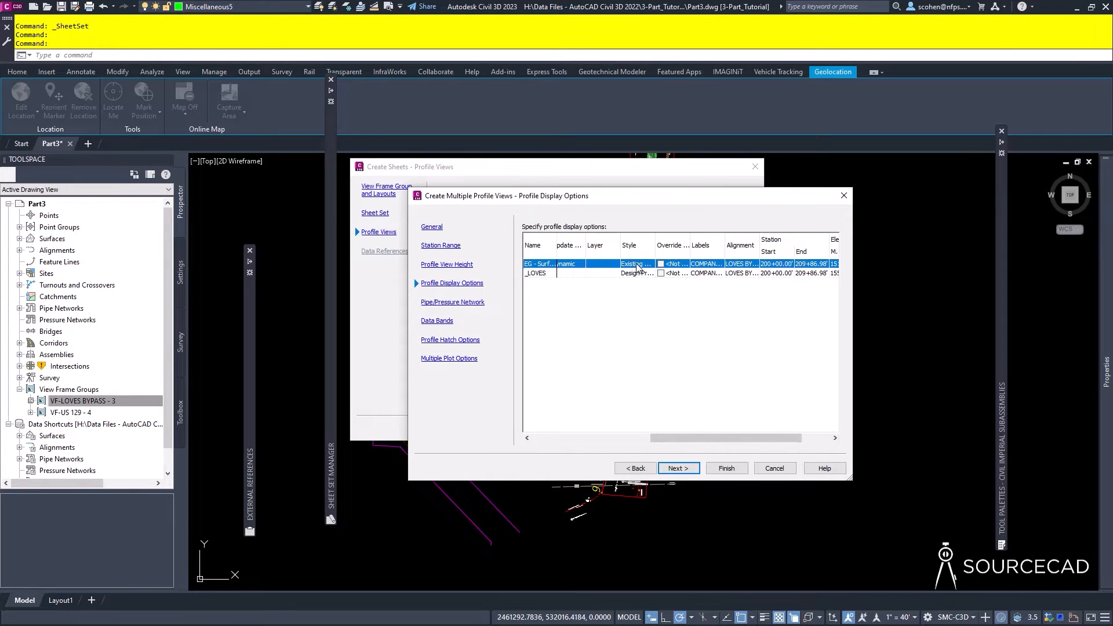
{"action": "left_click", "coordinate": [706, 263]}
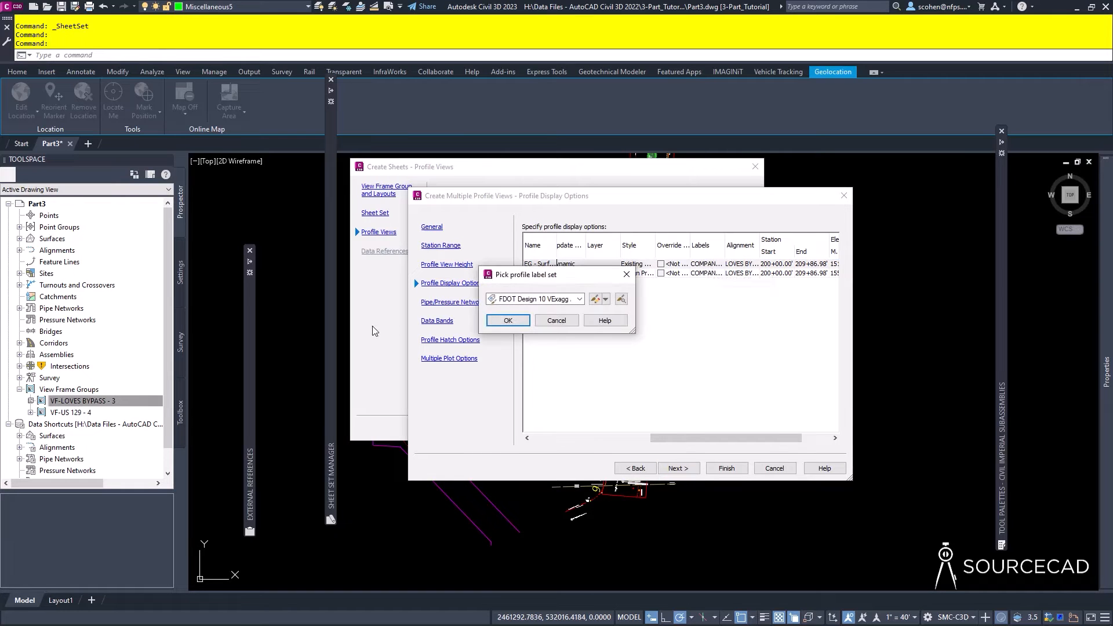
{"action": "left_click", "coordinate": [539, 299]}
{"action": "left_click", "coordinate": [513, 307]}
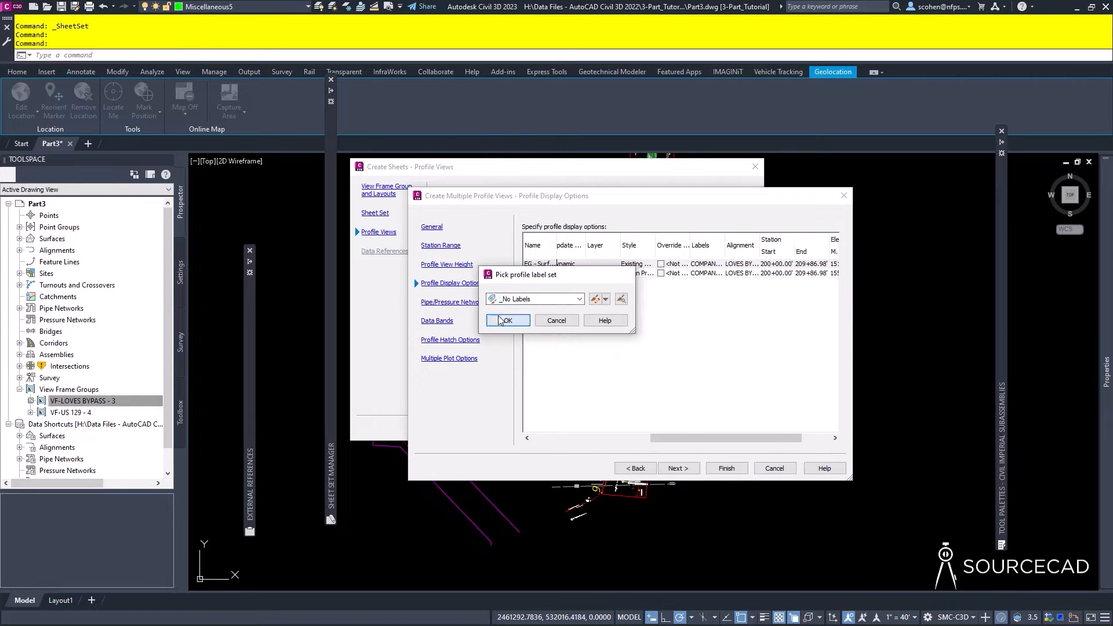
{"action": "left_click", "coordinate": [502, 320]}
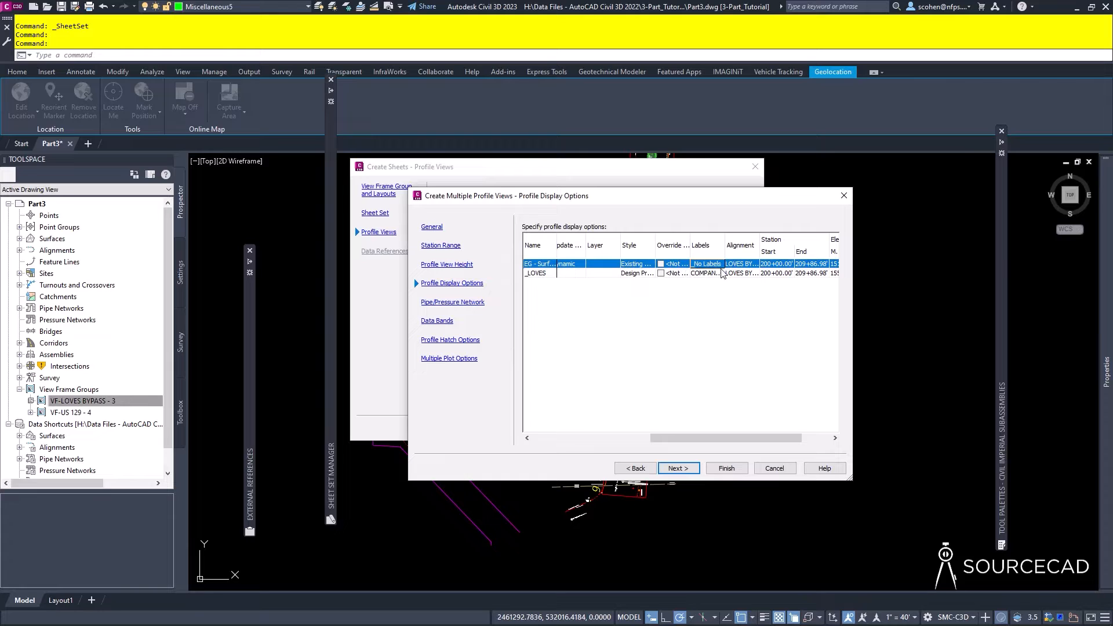
Leave Proposed Drainage unselected and set both Profile1 and Profile2 of the data band at the top of the profile view to _LOVES.
{"action": "left_click", "coordinate": [674, 467]}
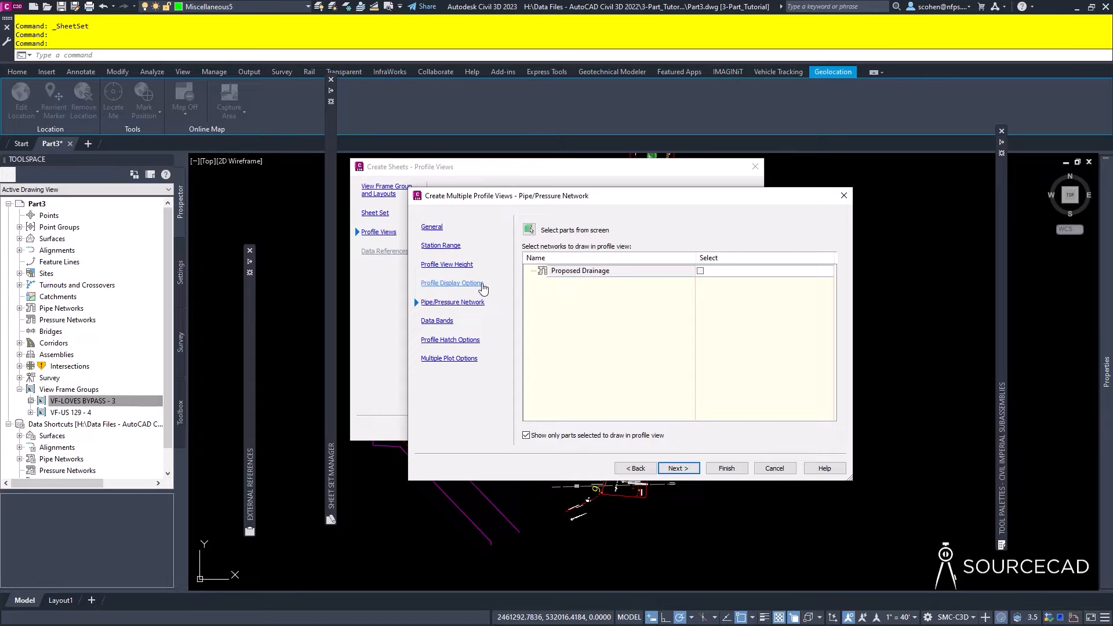
{"action": "left_click", "coordinate": [674, 468]}
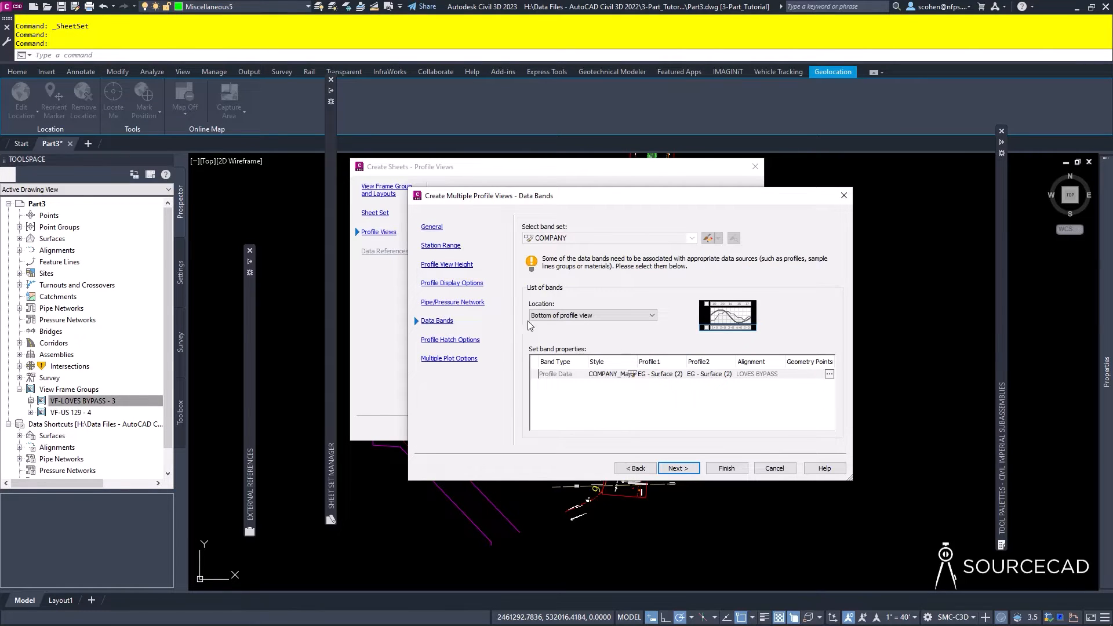
{"action": "left_click", "coordinate": [558, 321]}
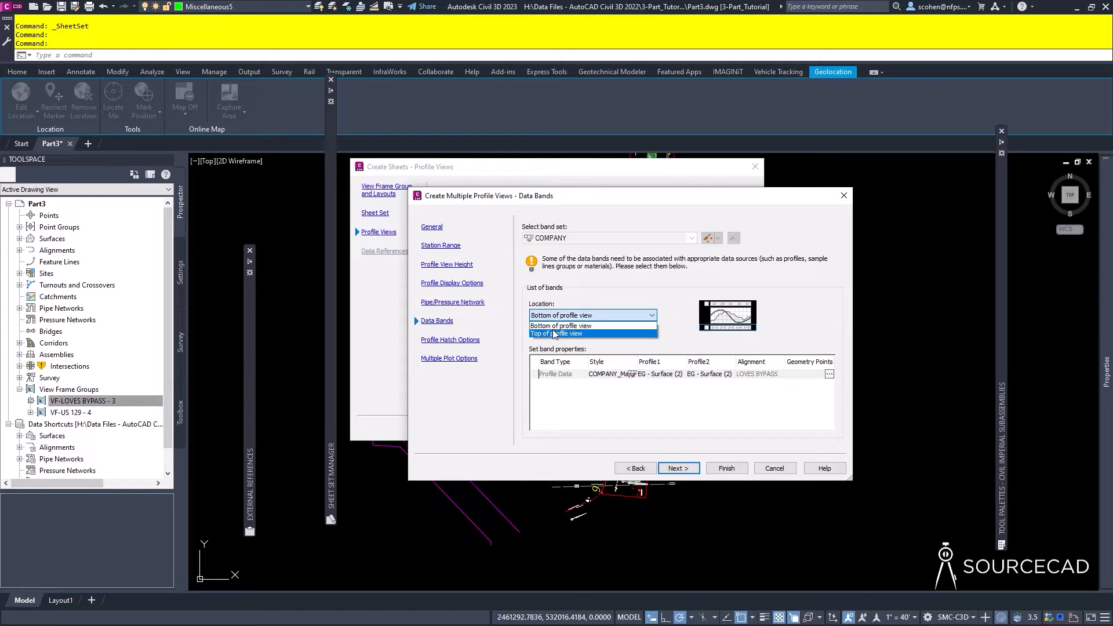
{"action": "left_click", "coordinate": [554, 334]}
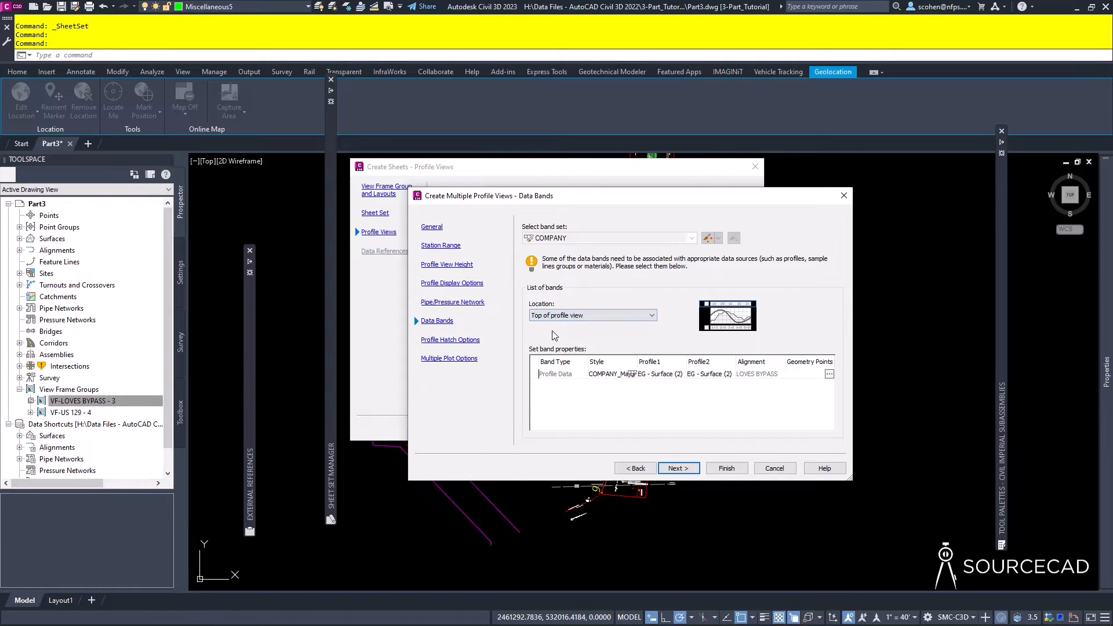
{"action": "left_click", "coordinate": [657, 375]}
{"action": "left_click", "coordinate": [661, 393]}
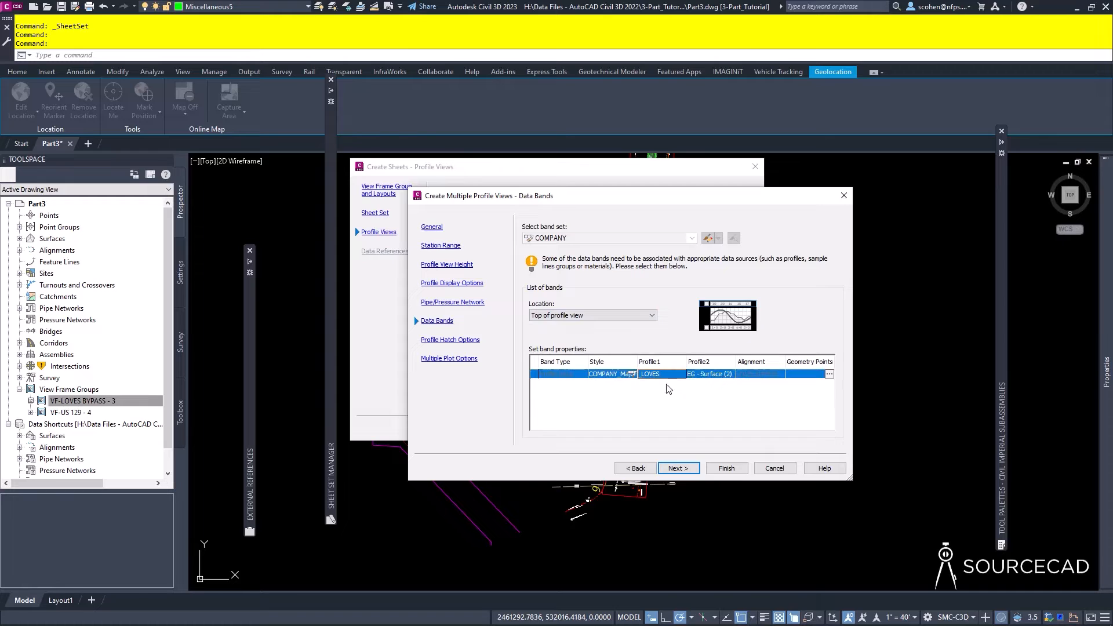
{"action": "left_click", "coordinate": [703, 377]}
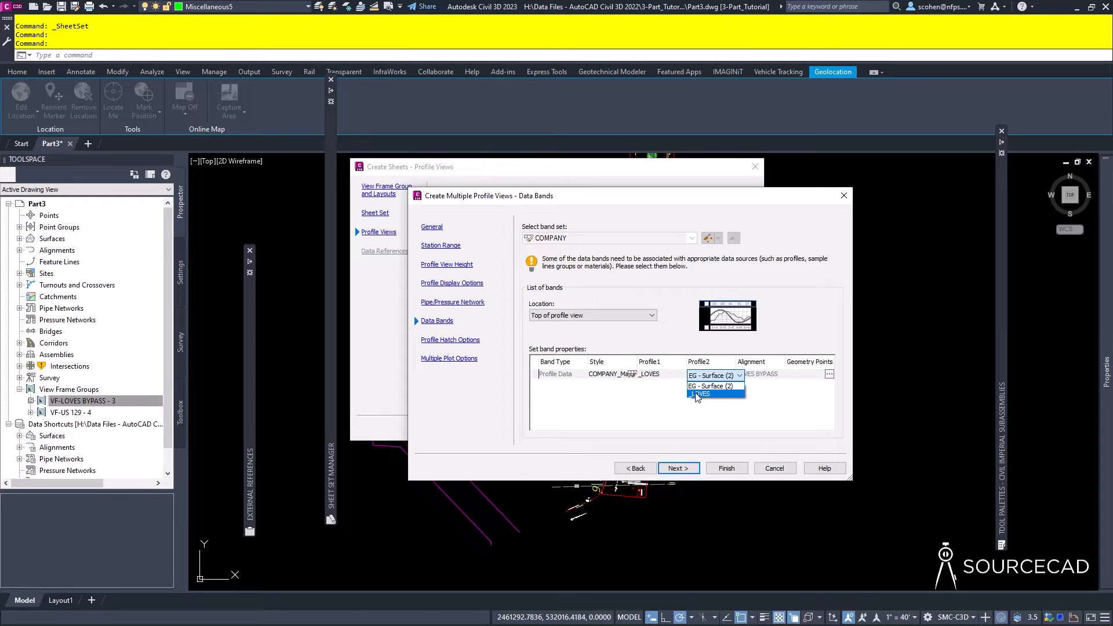
{"action": "left_click", "coordinate": [705, 393]}
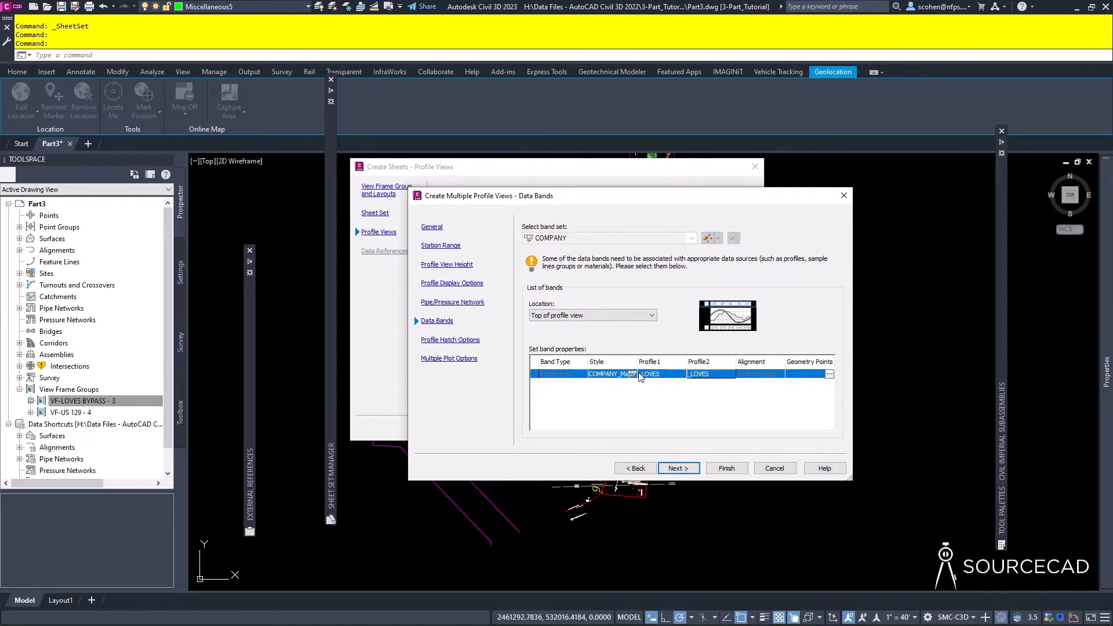
Finish the profile view settings without adding hatch areas, keeping the multiple plot options as they are.
{"action": "left_click", "coordinate": [669, 467]}
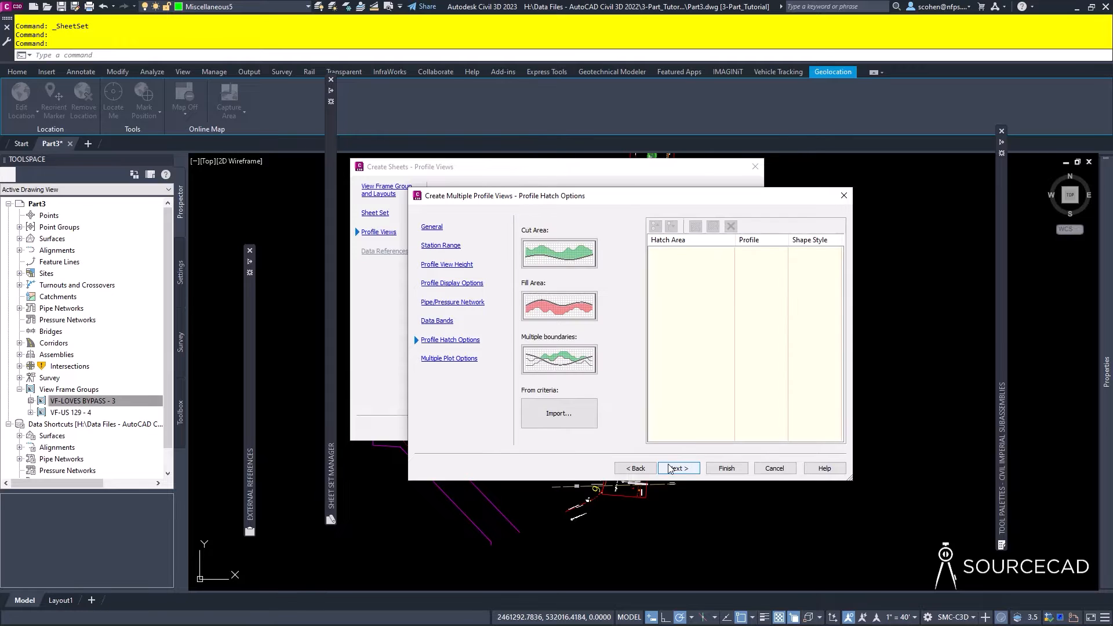
{"action": "left_click", "coordinate": [671, 468]}
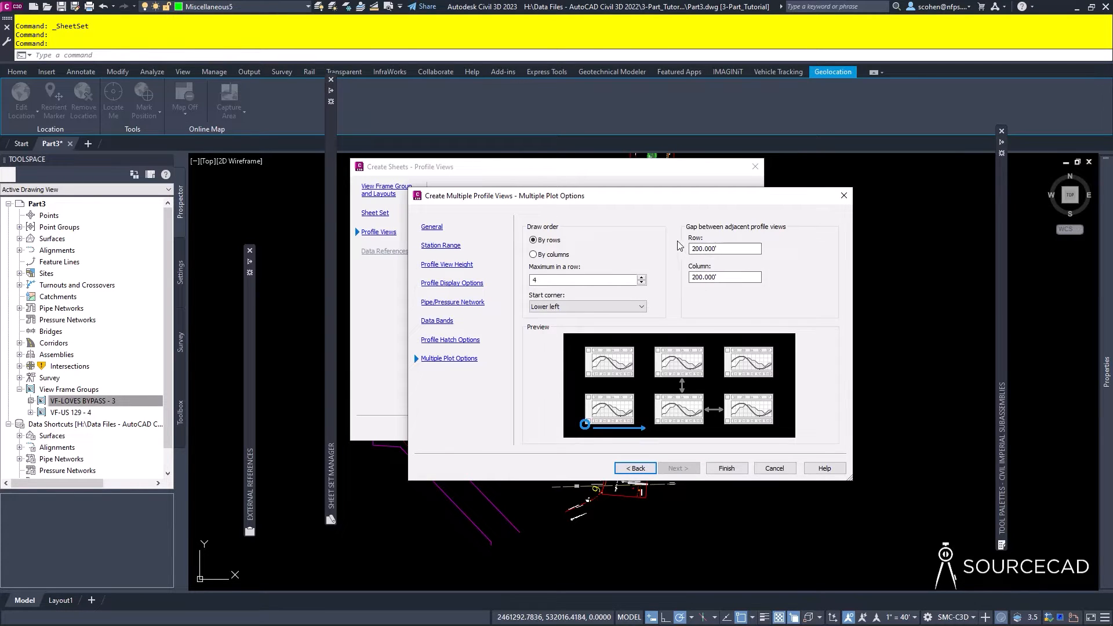
{"action": "left_click", "coordinate": [726, 467]}
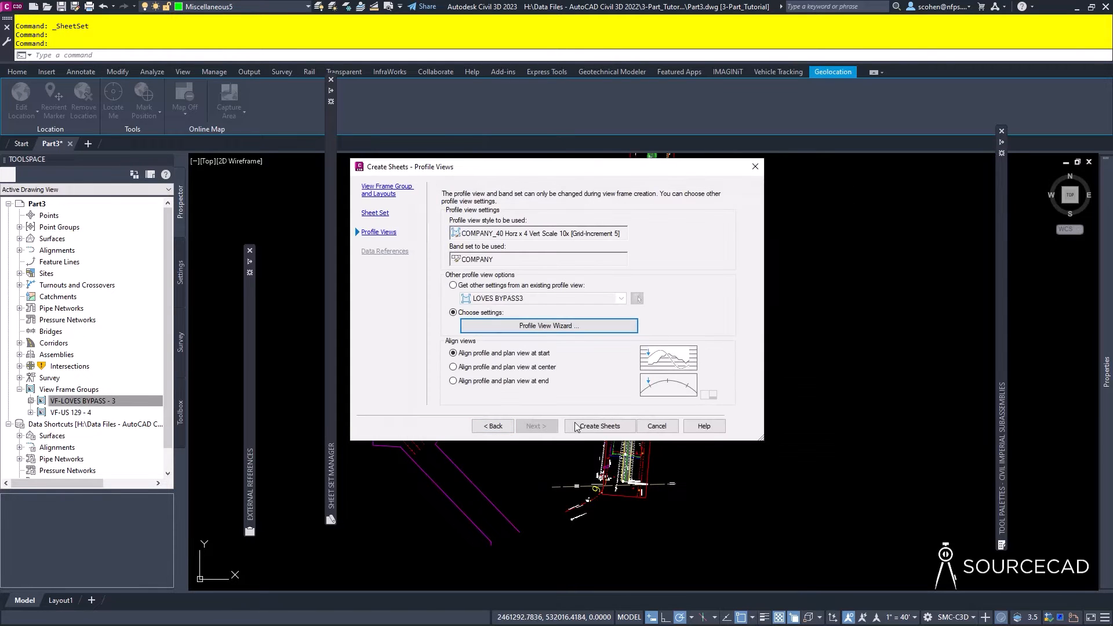
Create the LOVES BYPASS sheets and place the profile view origin in the empty area above the road plan.
{"action": "left_click", "coordinate": [600, 426]}
{"action": "left_click", "coordinate": [594, 331]}
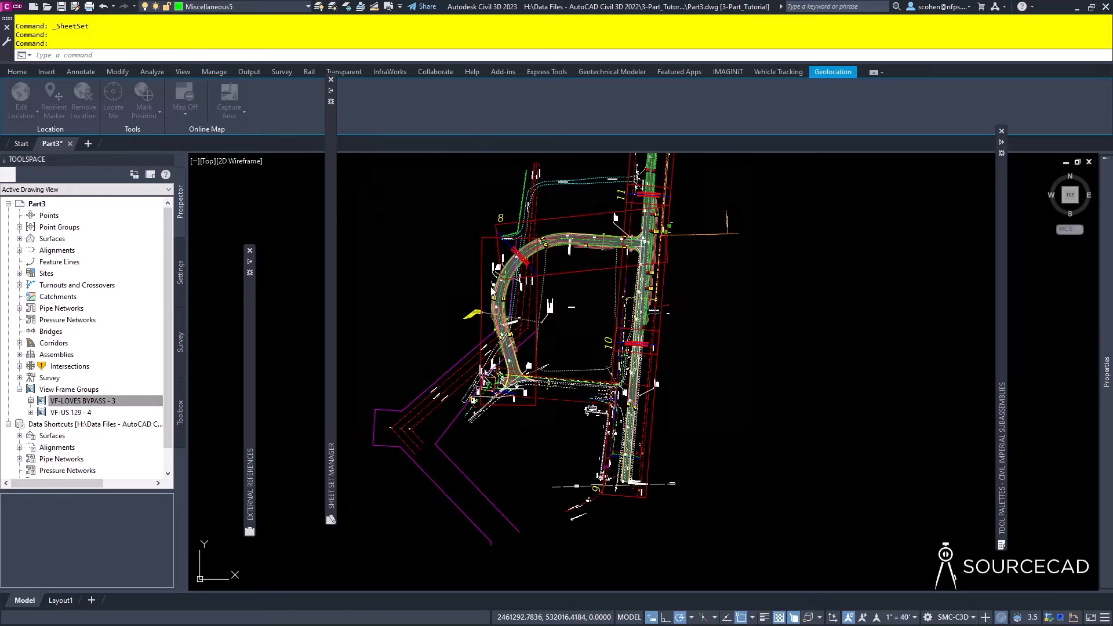
{"action": "middle_click_drag", "start_coordinate": [517, 244], "coordinate": [492, 398]}
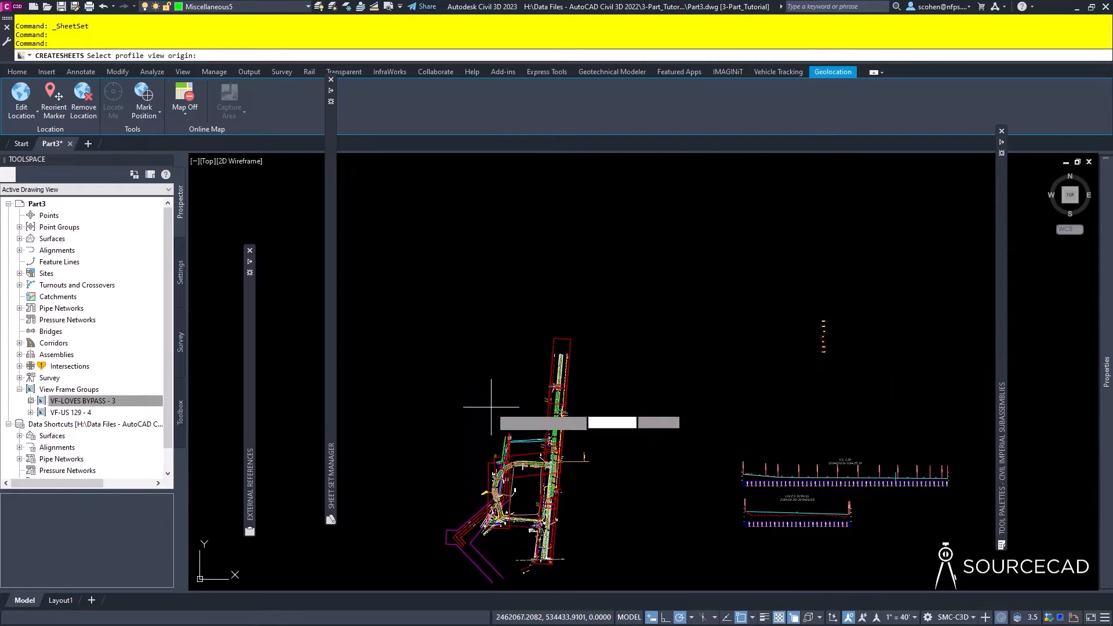
{"action": "left_click", "coordinate": [493, 286]}
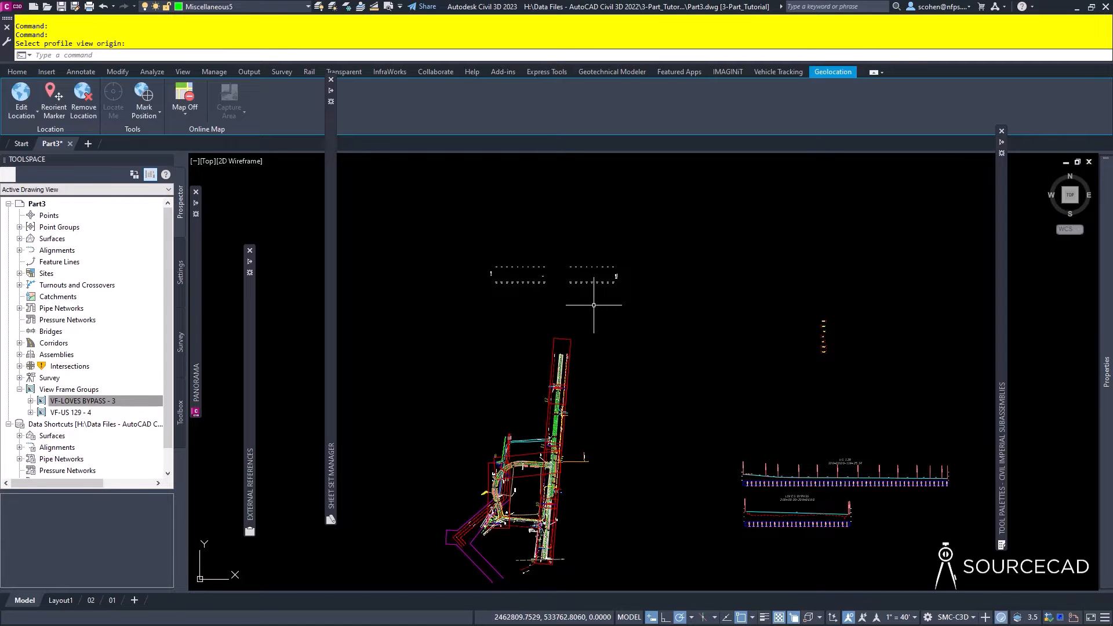
Regenerate the drawing and inspect the new LOVES BYPASS profile views above the road plan.
{"action": "left_click", "coordinate": [594, 312]}
{"action": "type", "text": "R"}
{"action": "key", "text": "Return"}
{"action": "scroll", "coordinate": [683, 290], "scroll_direction": "up", "scroll_amount": 6}
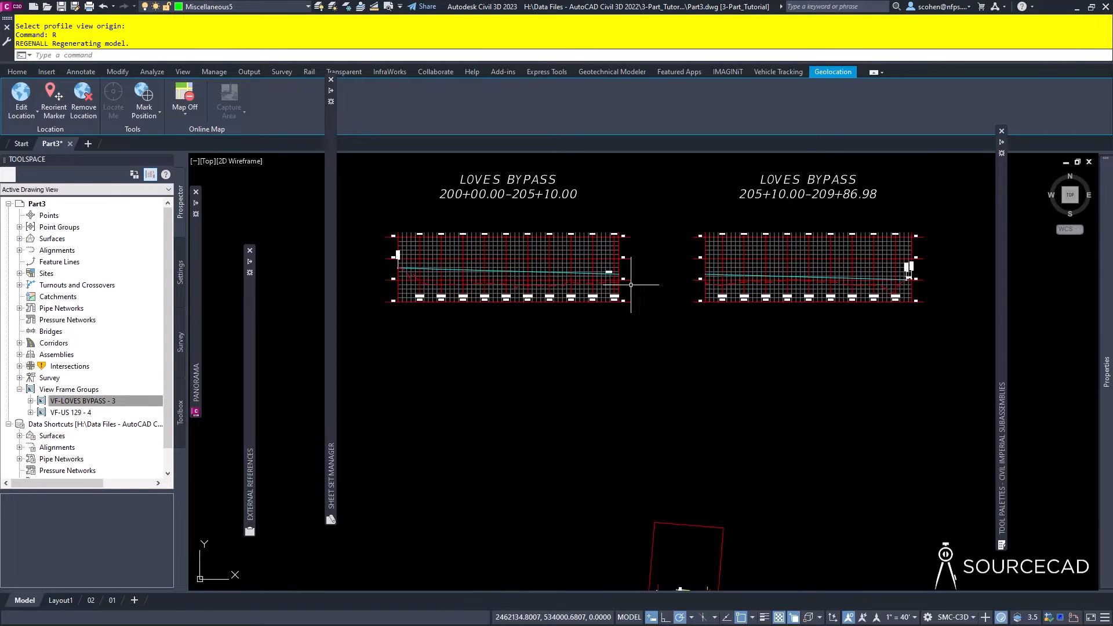
{"action": "scroll", "coordinate": [672, 497], "scroll_direction": "down", "scroll_amount": 4}
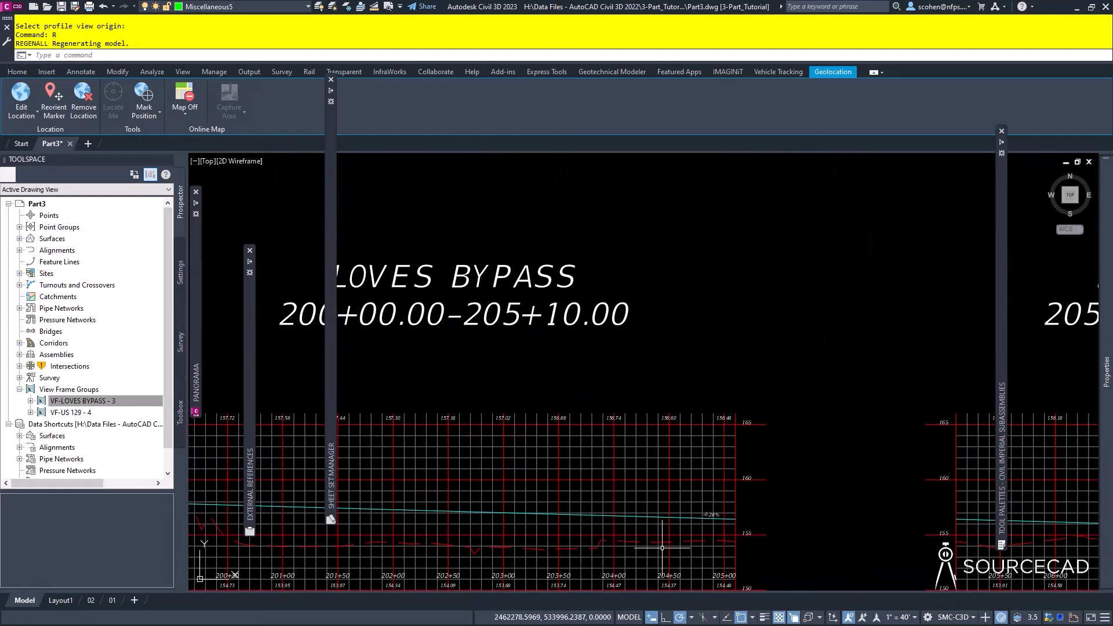
{"action": "middle_click_drag", "start_coordinate": [669, 517], "coordinate": [653, 186]}
{"action": "scroll", "coordinate": [601, 308], "scroll_direction": "down", "scroll_amount": 4}
{"action": "middle_click_drag", "start_coordinate": [563, 410], "coordinate": [569, 158]}
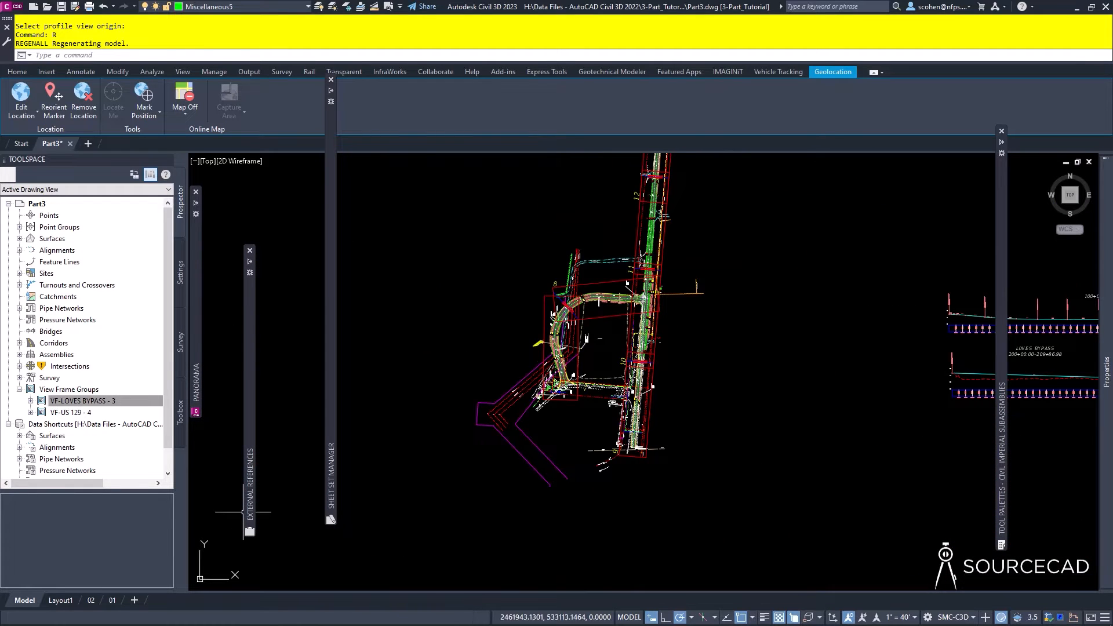
Switch to layout 01 and open its plot preview.
{"action": "left_click", "coordinate": [112, 599]}
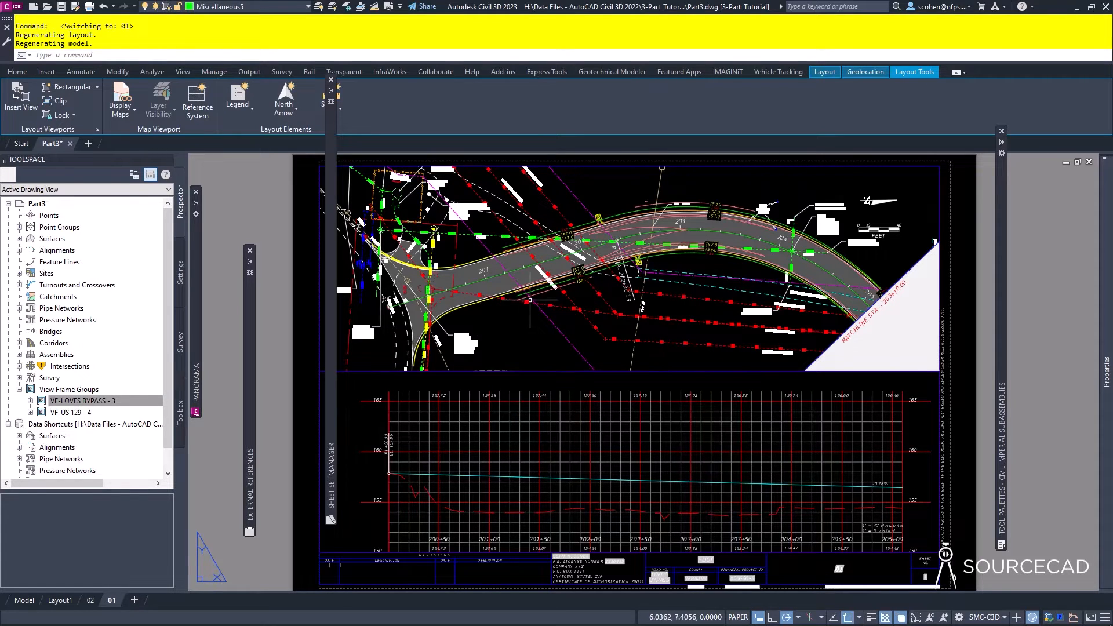
{"action": "mouse_move", "coordinate": [530, 300]}
{"action": "left_click", "coordinate": [389, 8]}
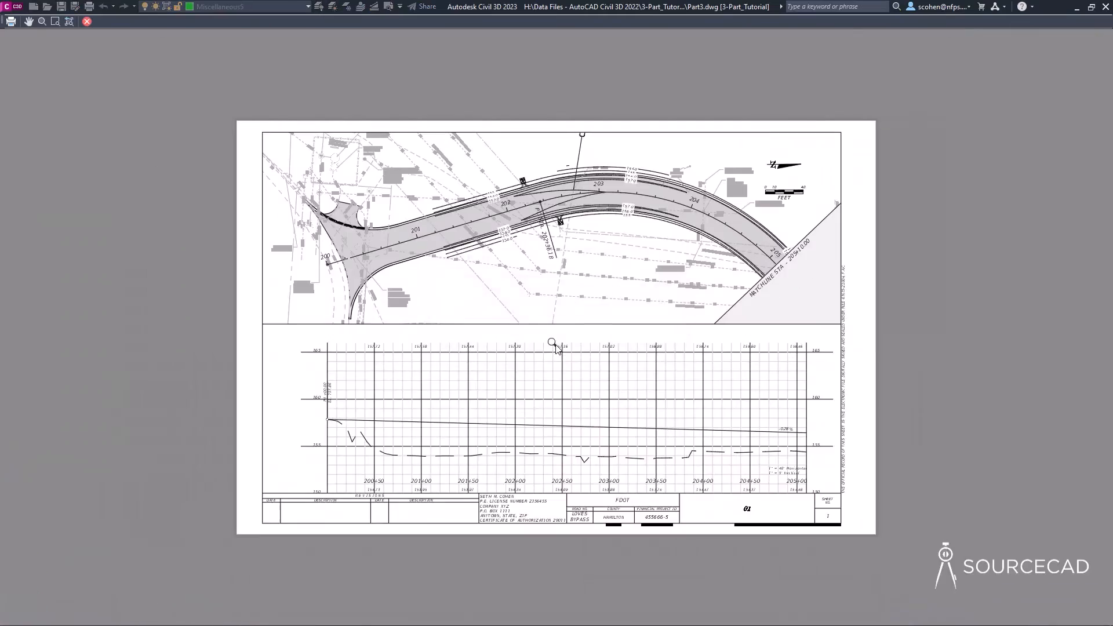
Examine the previewed sheet's plan annotations, contour labels, north arrow, scale bar, matchline and profile grid, and close the preview.
{"action": "scroll", "coordinate": [436, 241], "scroll_direction": "up", "scroll_amount": 5}
{"action": "mouse_move", "coordinate": [830, 196]}
{"action": "middle_mouse_down"}
{"action": "mouse_move", "coordinate": [375, 385]}
{"action": "mouse_move", "coordinate": [604, 297]}
{"action": "mouse_move", "coordinate": [92, 240]}
{"action": "mouse_move", "coordinate": [739, 390]}
{"action": "middle_mouse_up"}
{"action": "scroll", "coordinate": [666, 364], "scroll_direction": "up", "scroll_amount": 4}
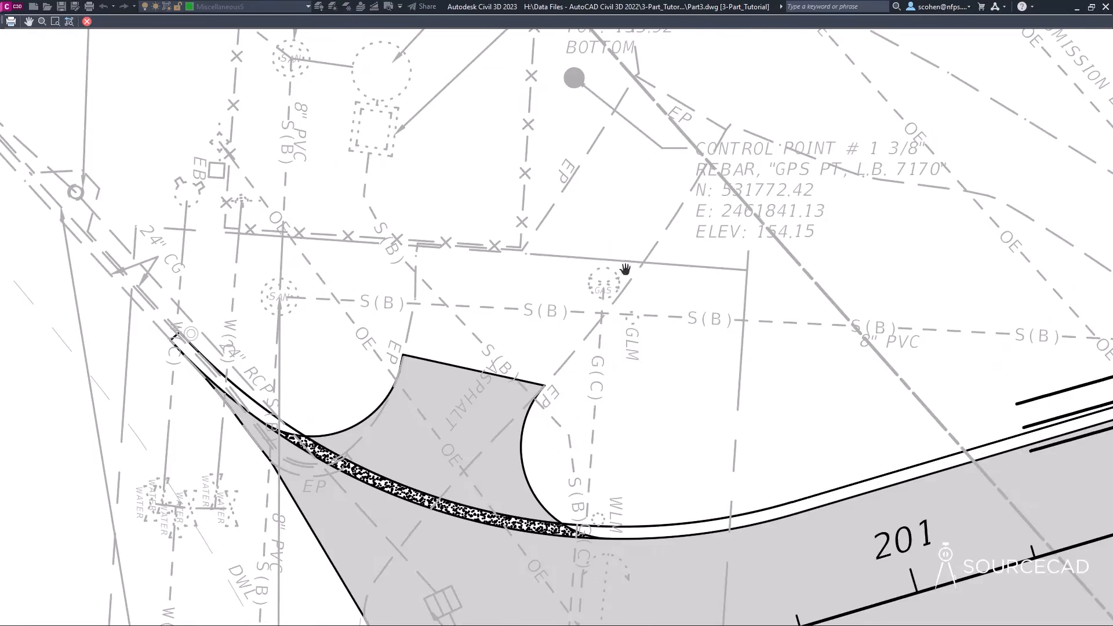
{"action": "scroll", "coordinate": [627, 282], "scroll_direction": "down", "scroll_amount": 1}
{"action": "middle_click_drag", "start_coordinate": [797, 364], "coordinate": [420, 360]}
{"action": "scroll", "coordinate": [566, 397], "scroll_direction": "down", "scroll_amount": 2}
{"action": "middle_click_drag", "start_coordinate": [835, 335], "coordinate": [485, 341]}
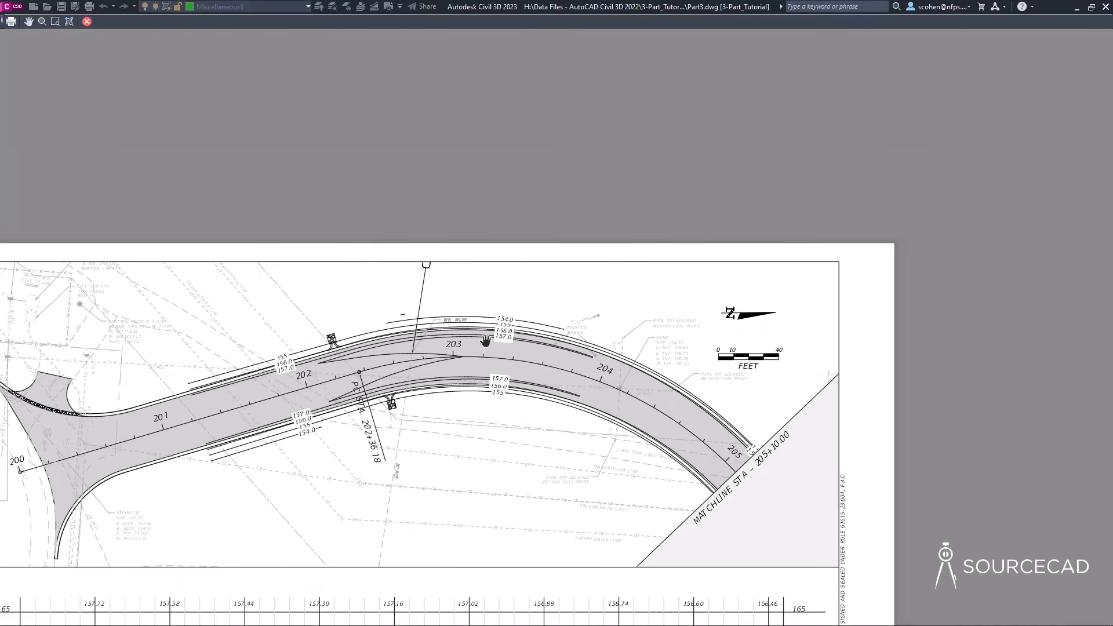
{"action": "scroll", "coordinate": [485, 341], "scroll_direction": "up", "scroll_amount": 3}
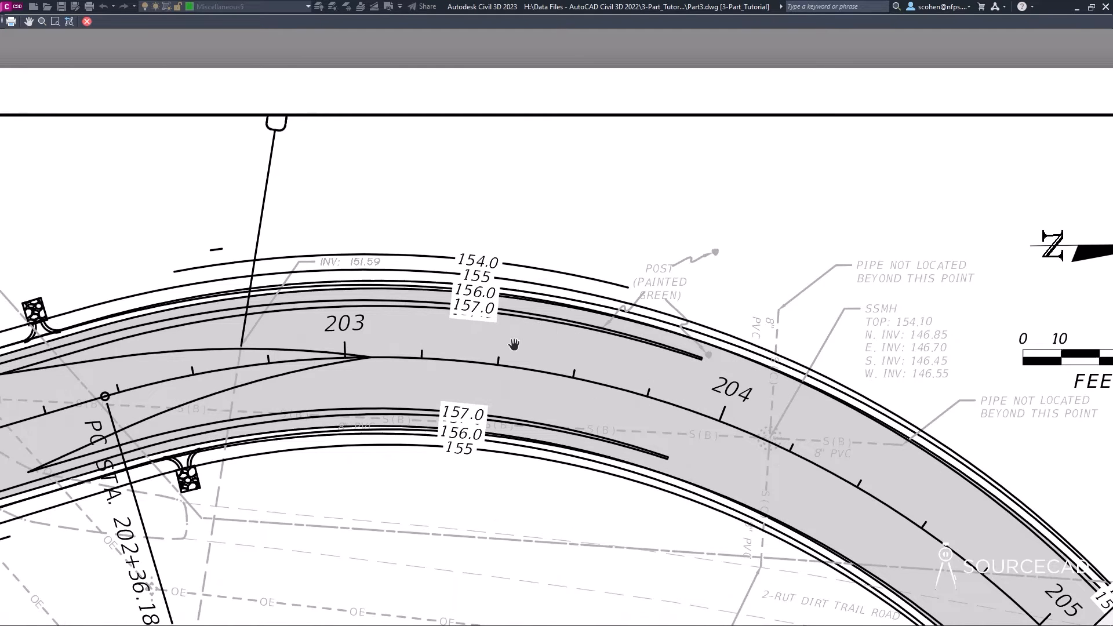
{"action": "middle_click_drag", "start_coordinate": [933, 401], "coordinate": [374, 326]}
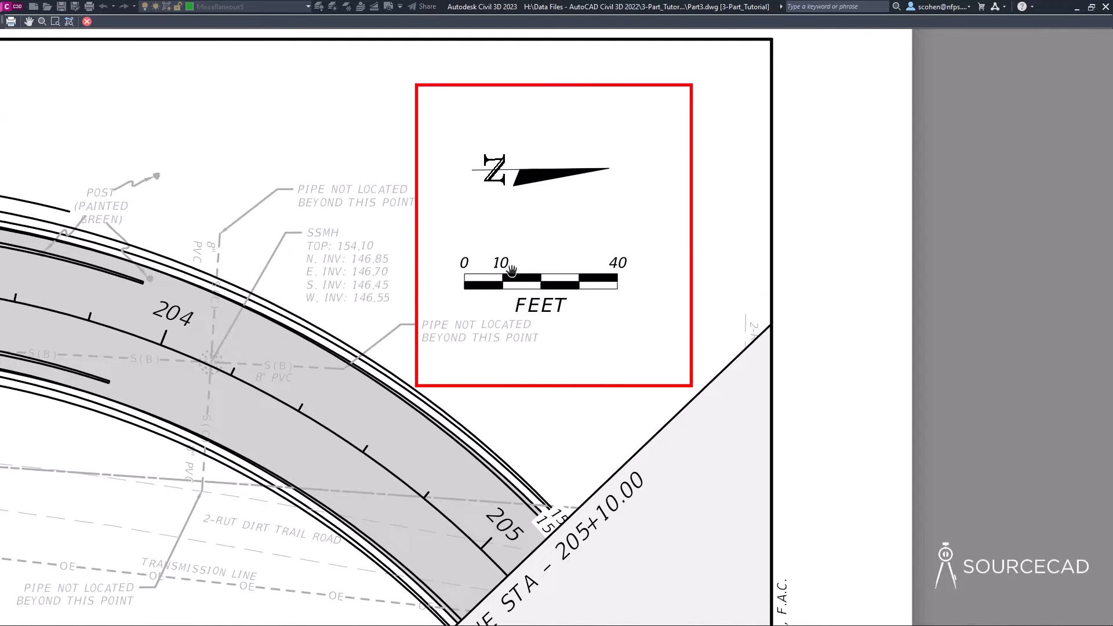
{"action": "scroll", "coordinate": [509, 279], "scroll_direction": "down", "scroll_amount": 6}
{"action": "scroll", "coordinate": [503, 404], "scroll_direction": "up", "scroll_amount": 2}
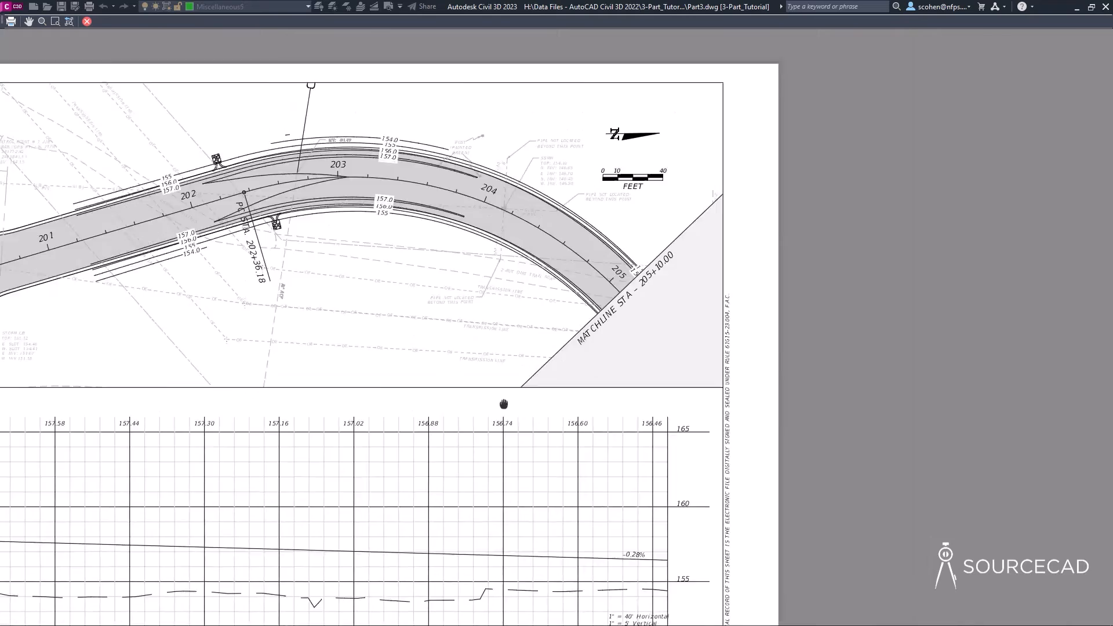
{"action": "key", "text": "Escape"}
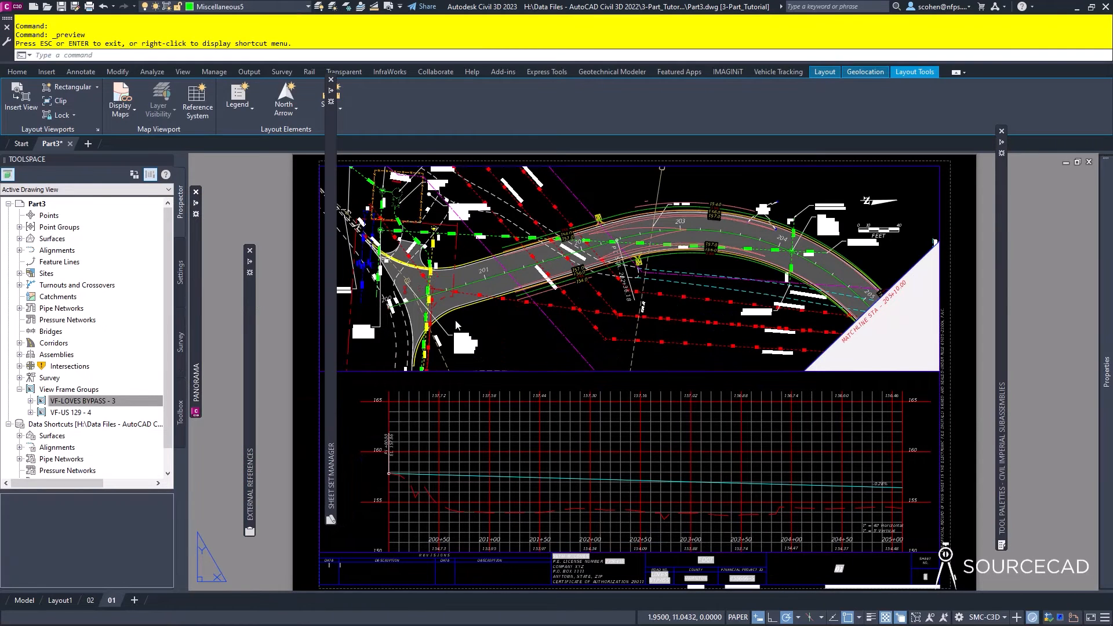
Add a station offset label to the LOVES BYPASS alignment where it meets the edge of pavement, at about station 200+16.17, offset 0.00.
{"action": "double_click", "coordinate": [506, 326]}
{"action": "scroll", "coordinate": [378, 298], "scroll_direction": "up", "scroll_amount": 2}
{"action": "scroll", "coordinate": [386, 299], "scroll_direction": "up", "scroll_amount": 4}
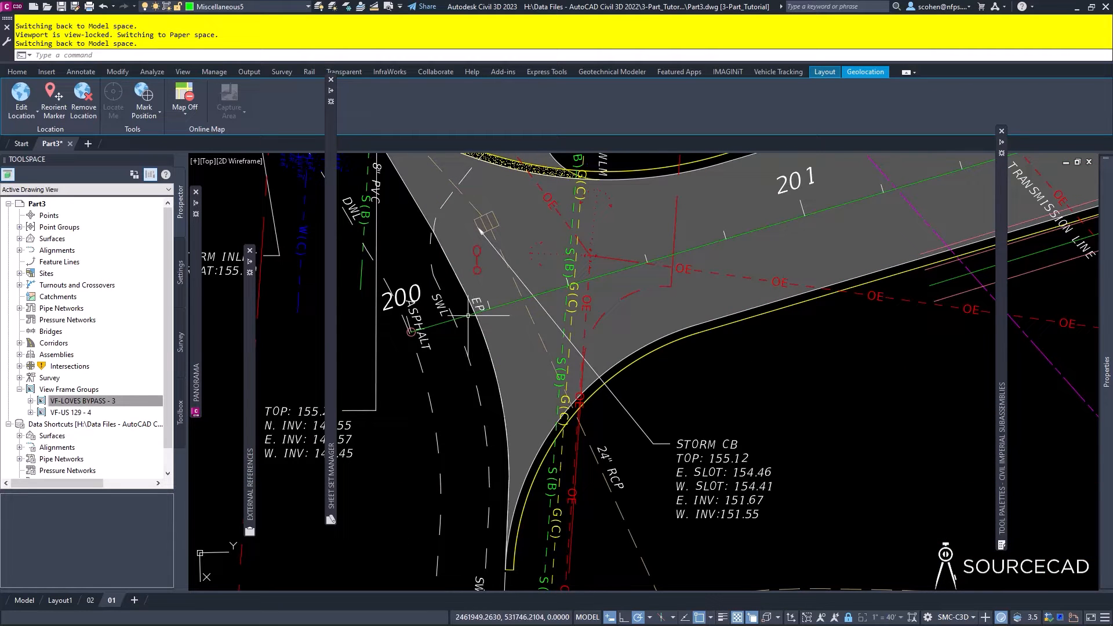
{"action": "left_click", "coordinate": [467, 316]}
{"action": "scroll", "coordinate": [622, 301], "scroll_direction": "down", "scroll_amount": 4}
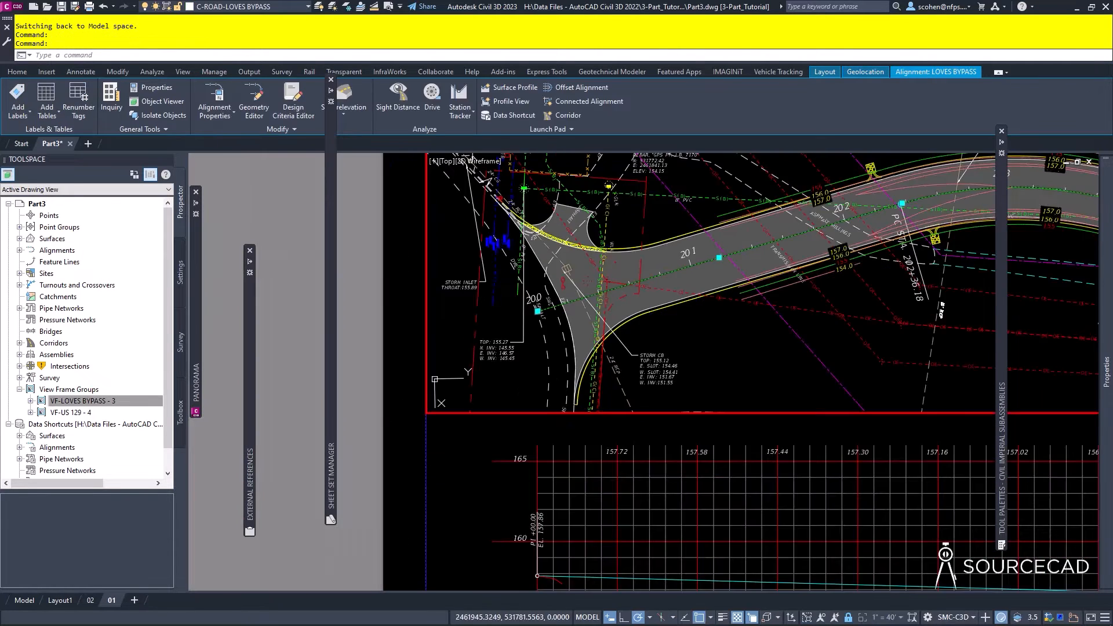
{"action": "left_click", "coordinate": [26, 116]}
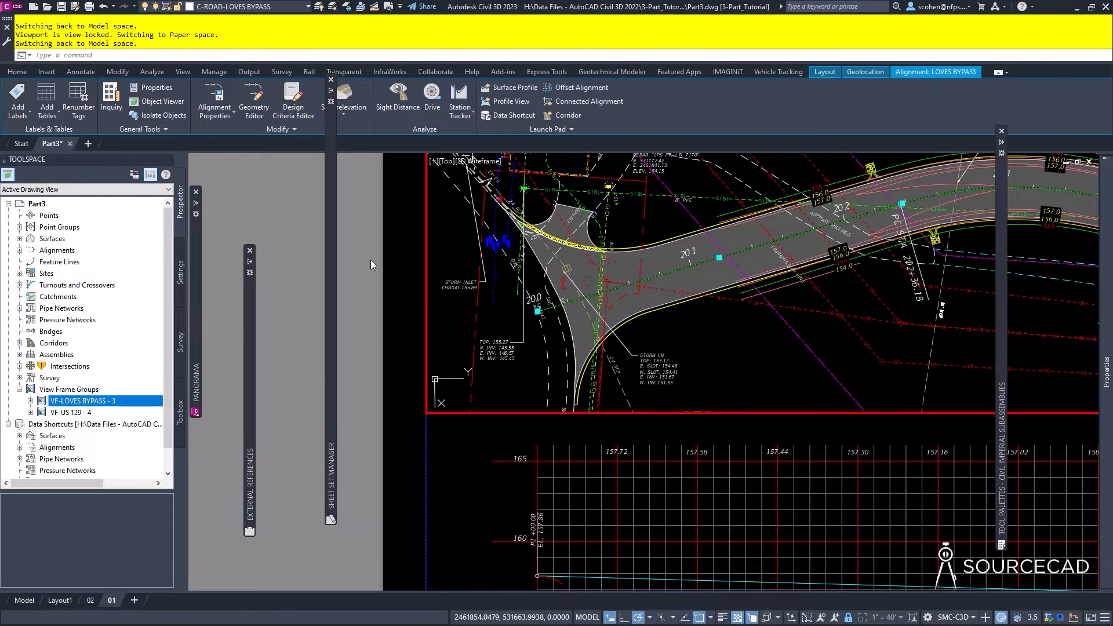
{"action": "scroll", "coordinate": [580, 313], "scroll_direction": "up", "scroll_amount": 10}
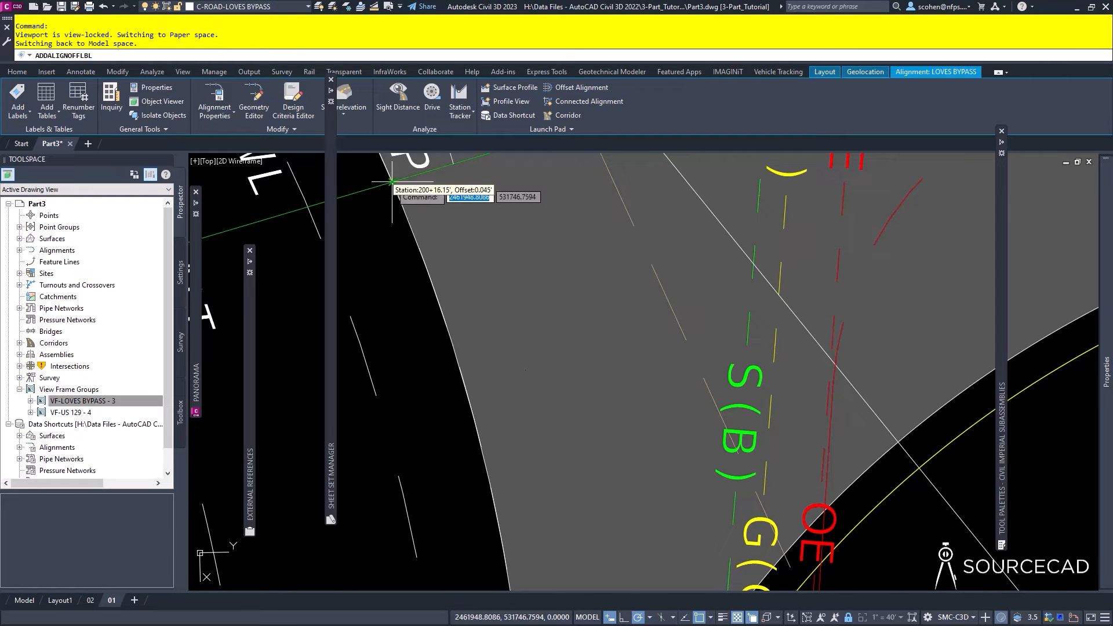
{"action": "left_click", "coordinate": [392, 182]}
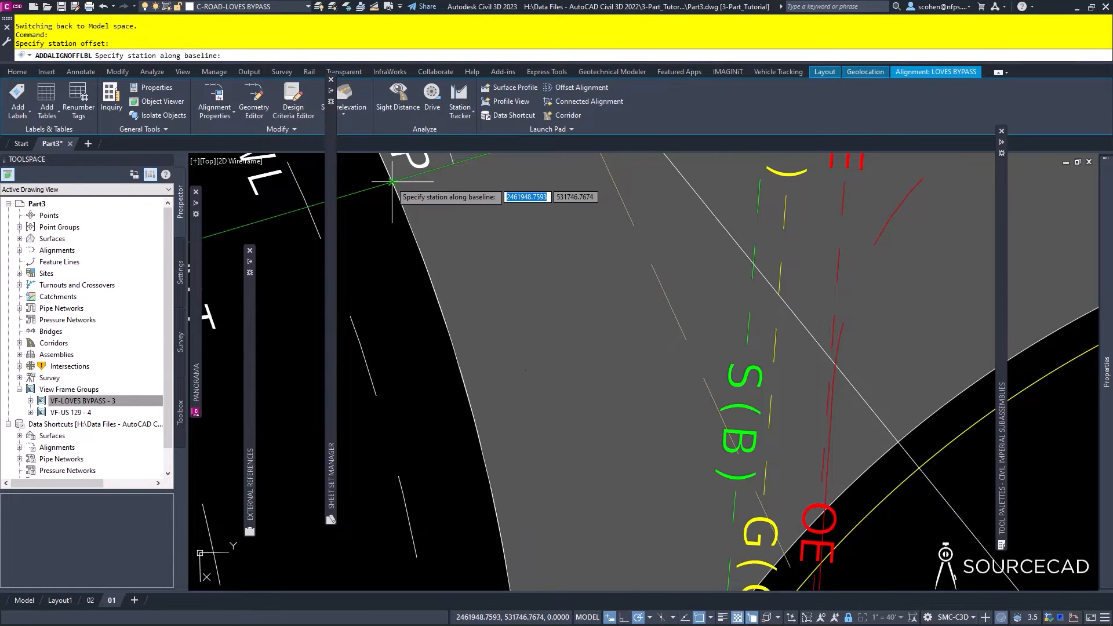
{"action": "scroll", "coordinate": [585, 357], "scroll_direction": "down", "scroll_amount": 3}
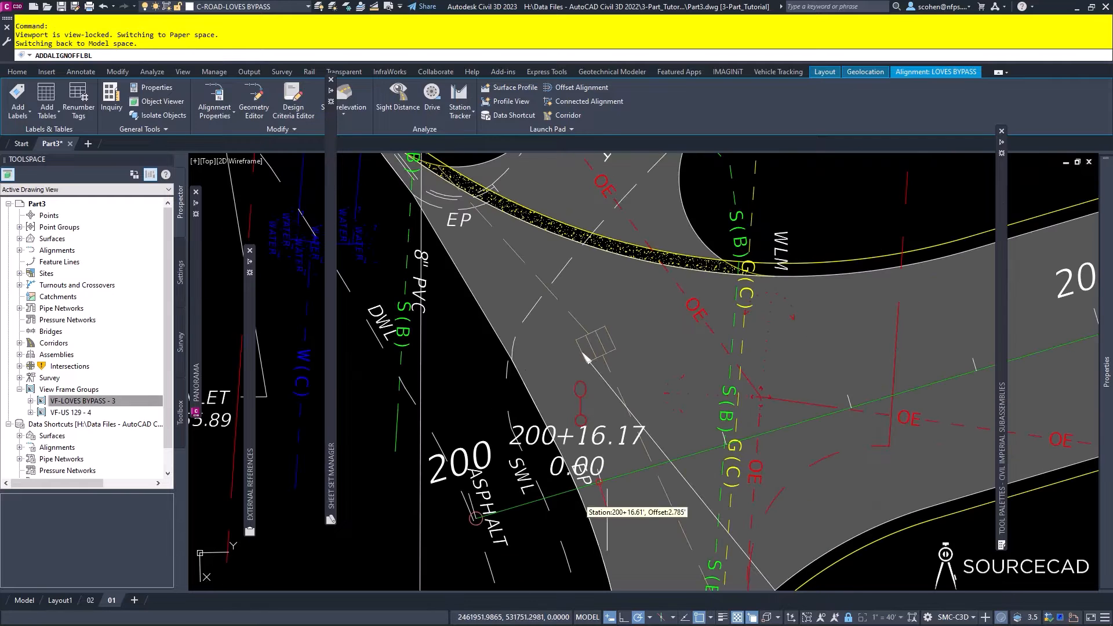
{"action": "key", "text": "Escape"}
{"action": "key", "text": "Escape"}
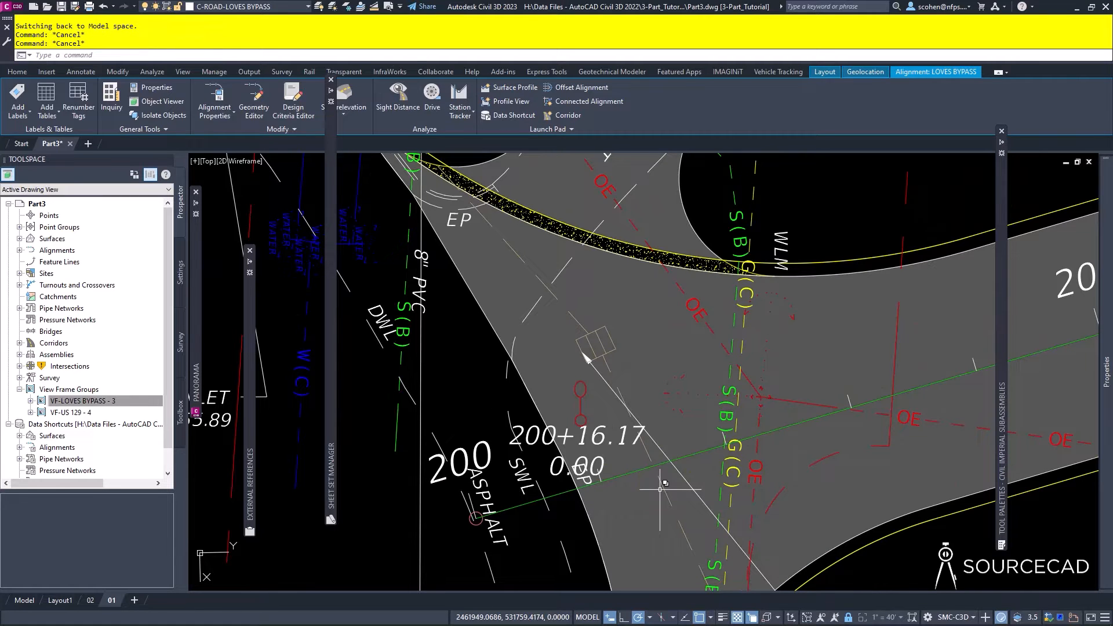
Change the new station offset label's style to the one reading BEGIN PROJECT with the station below it.
{"action": "left_click", "coordinate": [584, 474]}
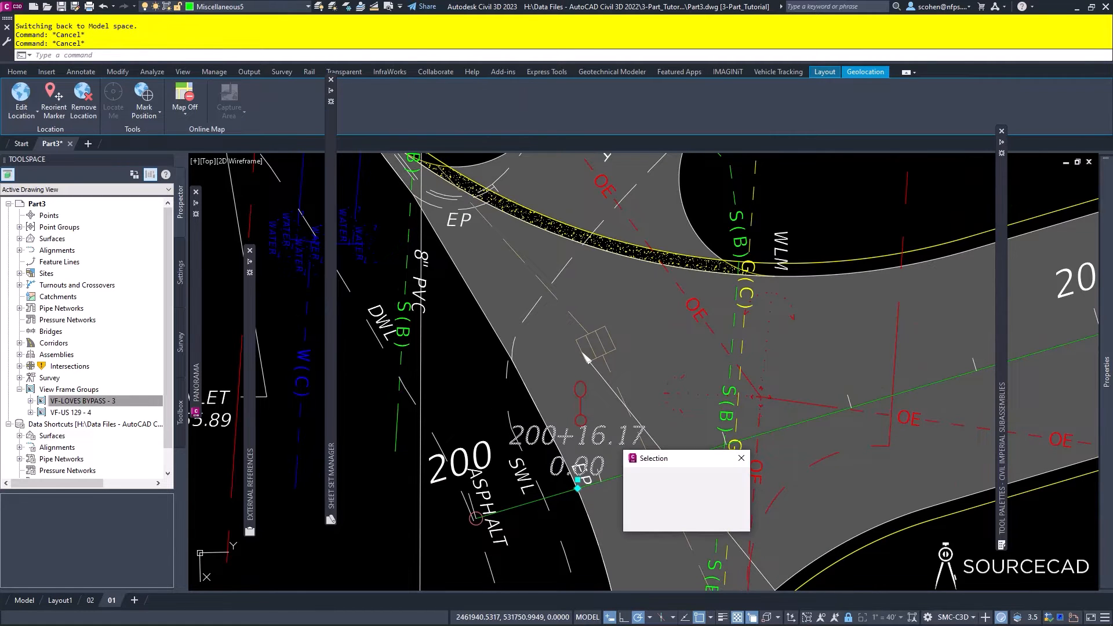
{"action": "left_click", "coordinate": [747, 470]}
{"action": "key", "text": "ctrl+1"}
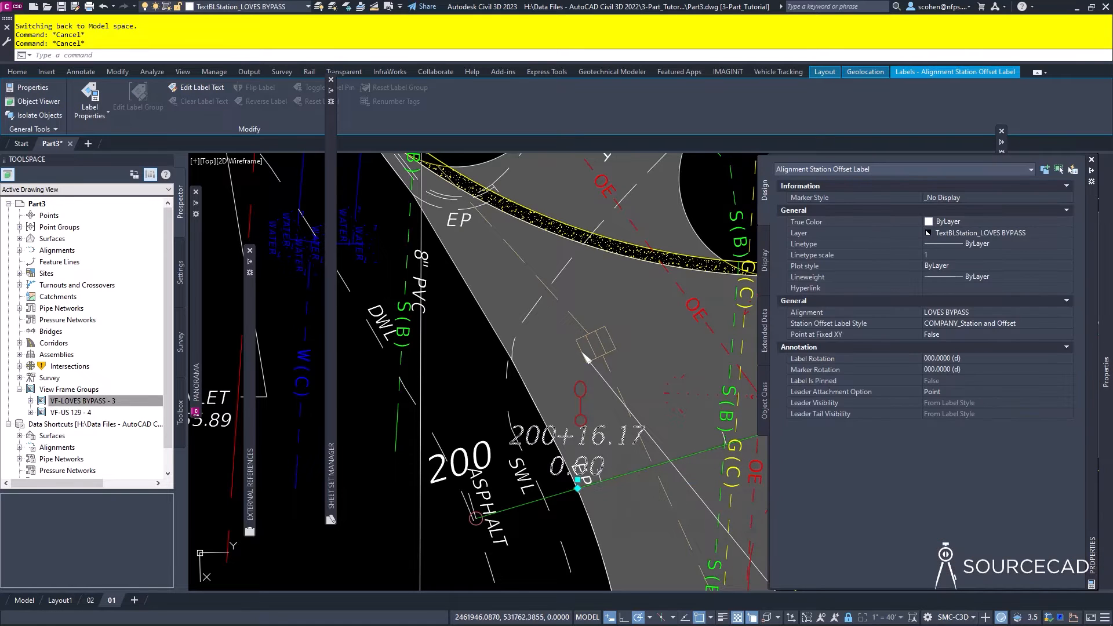
{"action": "left_click", "coordinate": [1001, 323]}
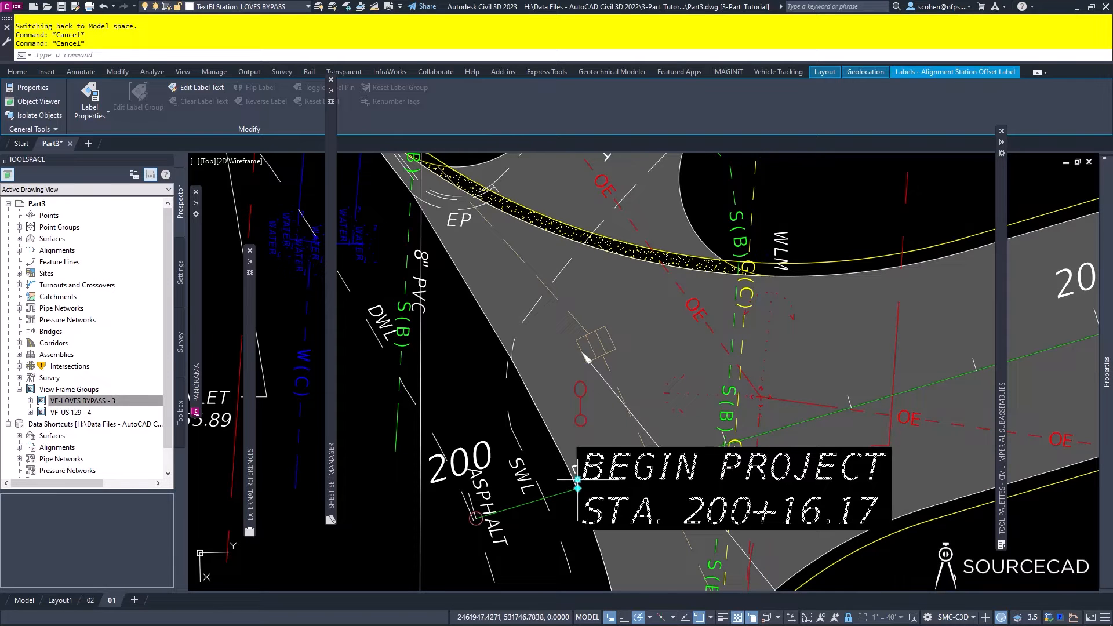
Move the BEGIN PROJECT label into the open area above the road near station 202, with a leader back to its point.
{"action": "scroll", "coordinate": [586, 357], "scroll_direction": "down", "scroll_amount": 5}
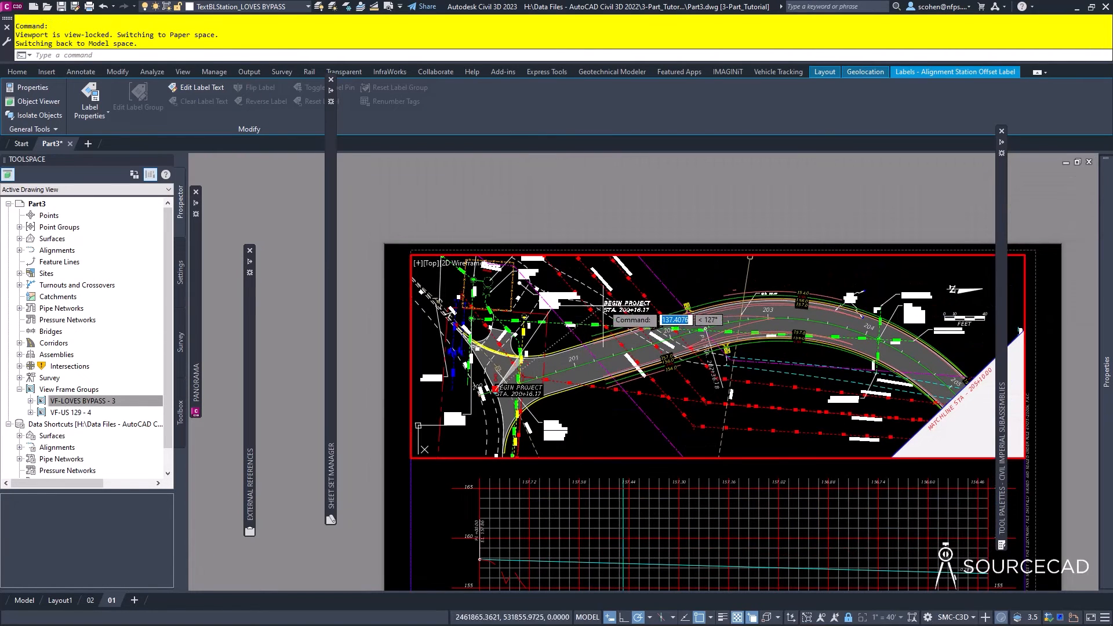
{"action": "left_click", "coordinate": [607, 293]}
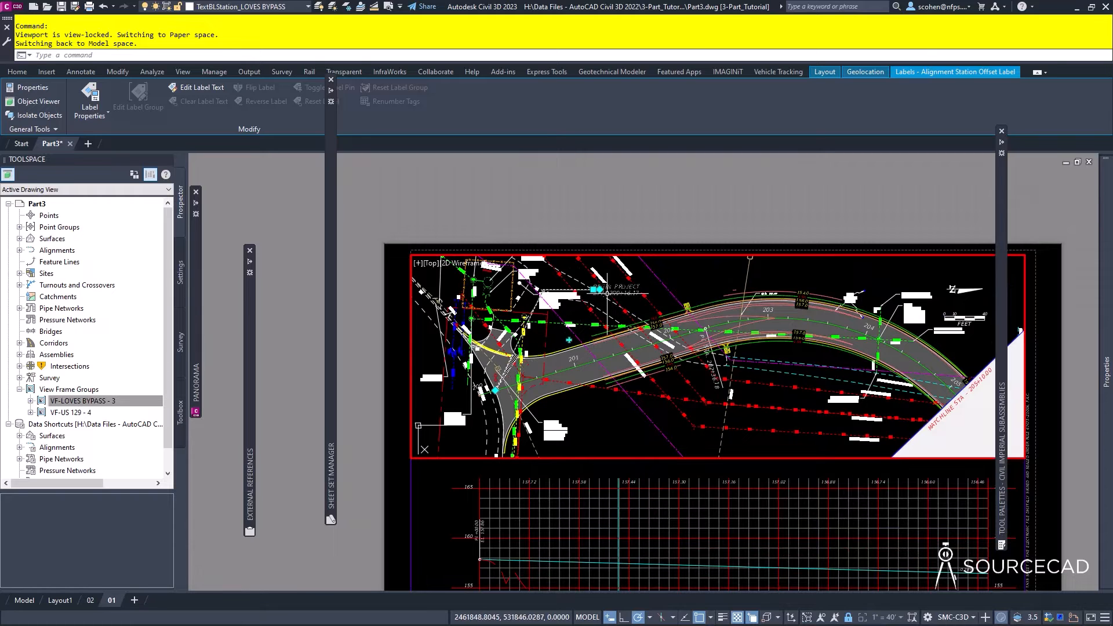
{"action": "scroll", "coordinate": [620, 255], "scroll_direction": "up", "scroll_amount": 4}
{"action": "key", "text": "Escape"}
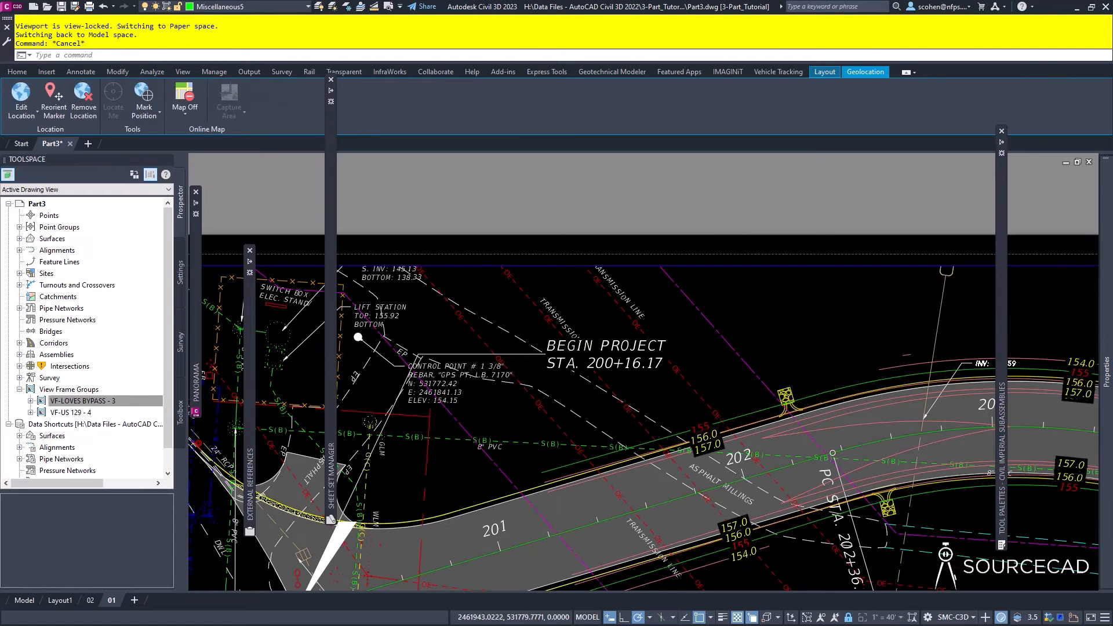
Preview layout 01 and examine the BEGIN PROJECT label, contour labels and spillway symbols along the road, and close the preview.
{"action": "left_click", "coordinate": [388, 7]}
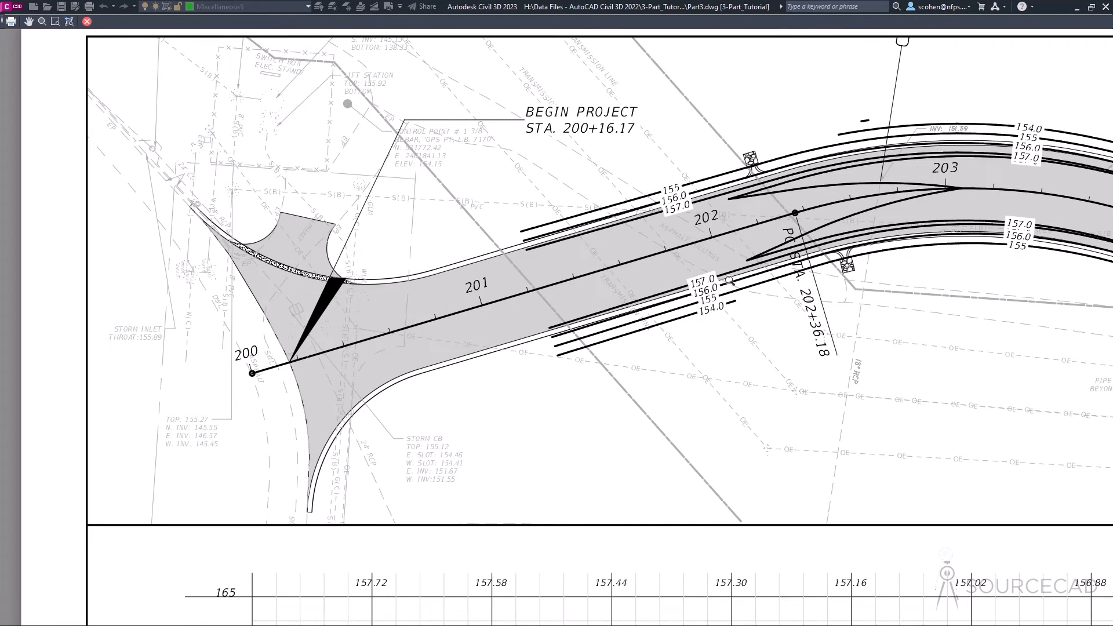
{"action": "scroll", "coordinate": [783, 200], "scroll_direction": "up", "scroll_amount": 4}
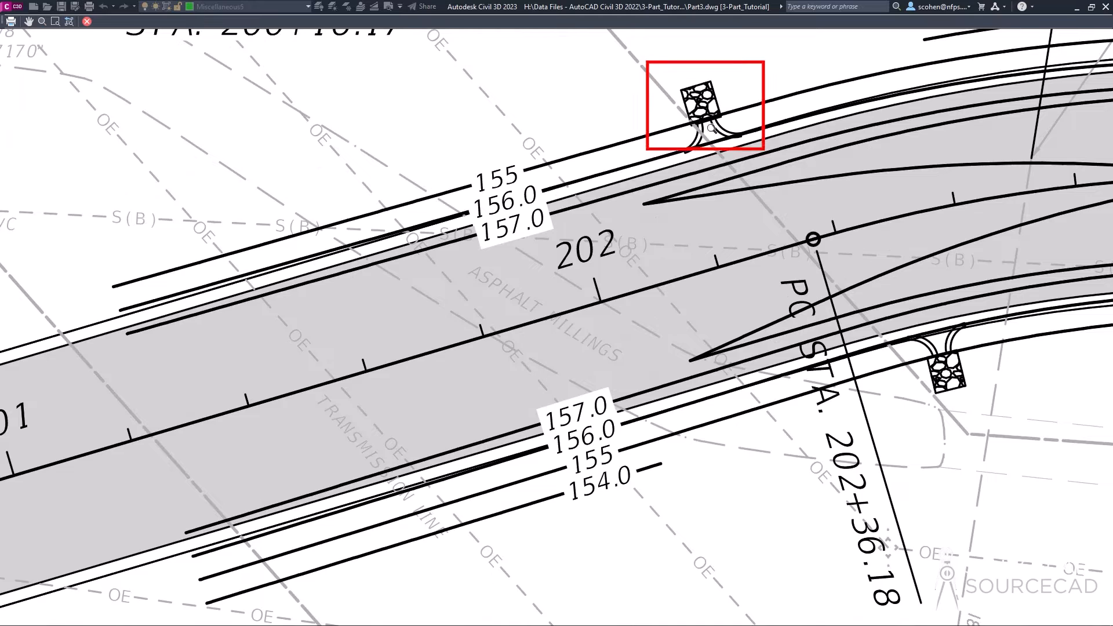
{"action": "scroll", "coordinate": [713, 136], "scroll_direction": "down", "scroll_amount": 4}
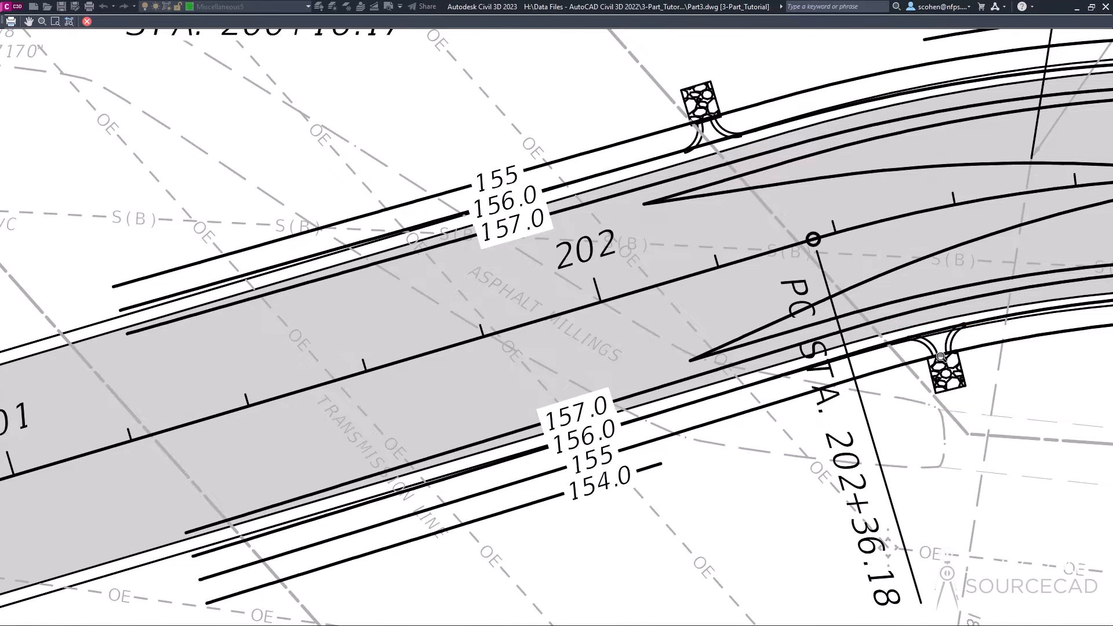
{"action": "key", "text": "Escape"}
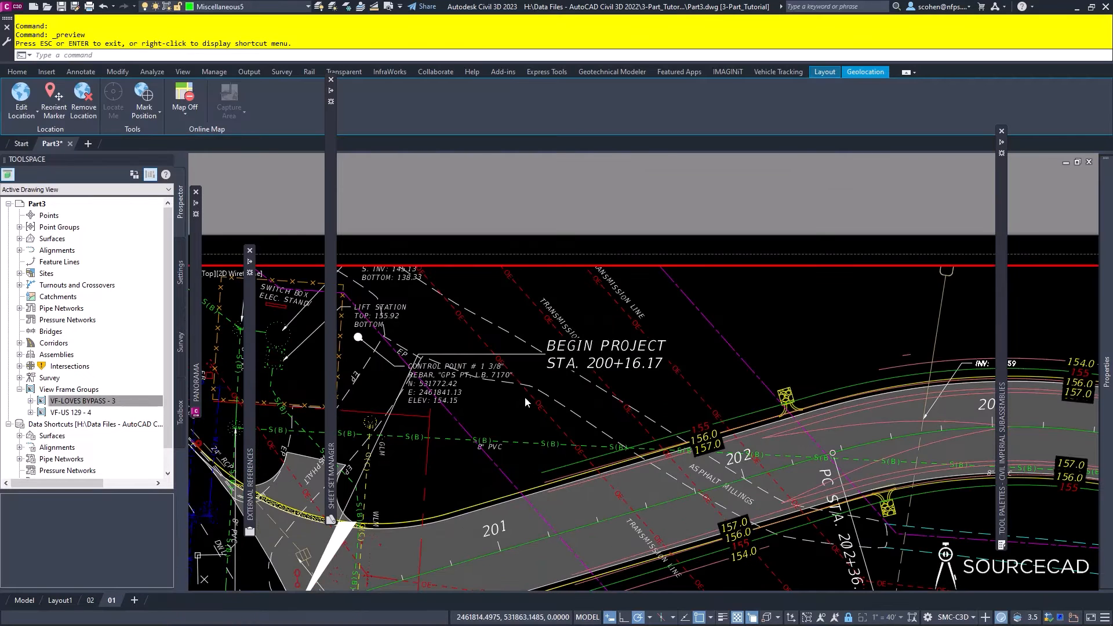
Leave the plan viewport on layout 01 and return to paper space with nothing selected.
{"action": "middle_click_drag", "start_coordinate": [587, 442], "coordinate": [711, 310]}
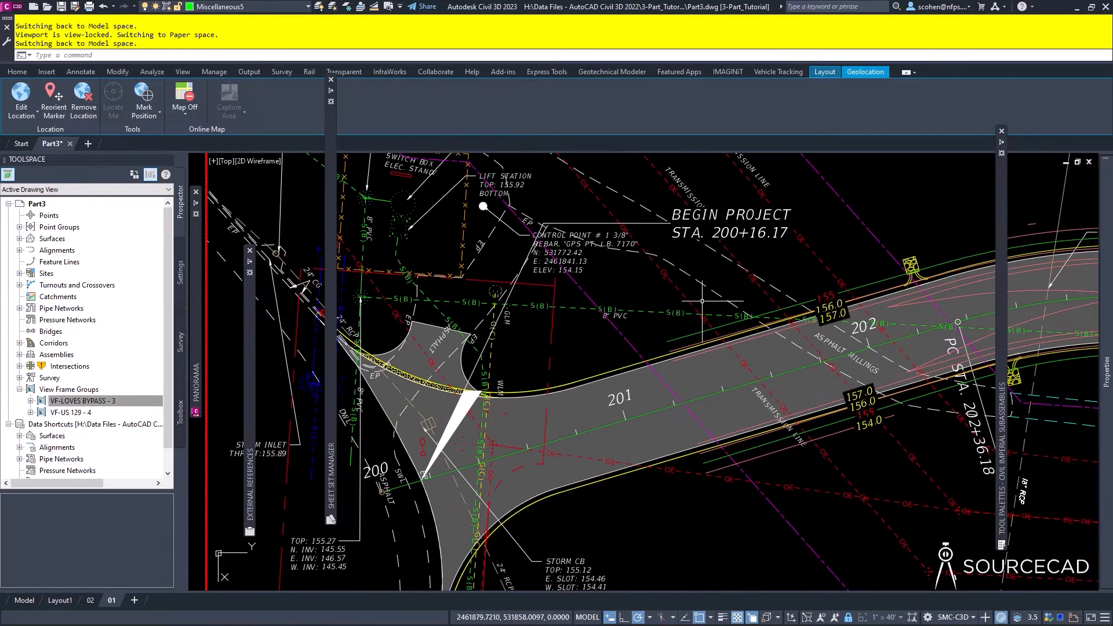
{"action": "middle_click_drag", "start_coordinate": [609, 385], "coordinate": [796, 243]}
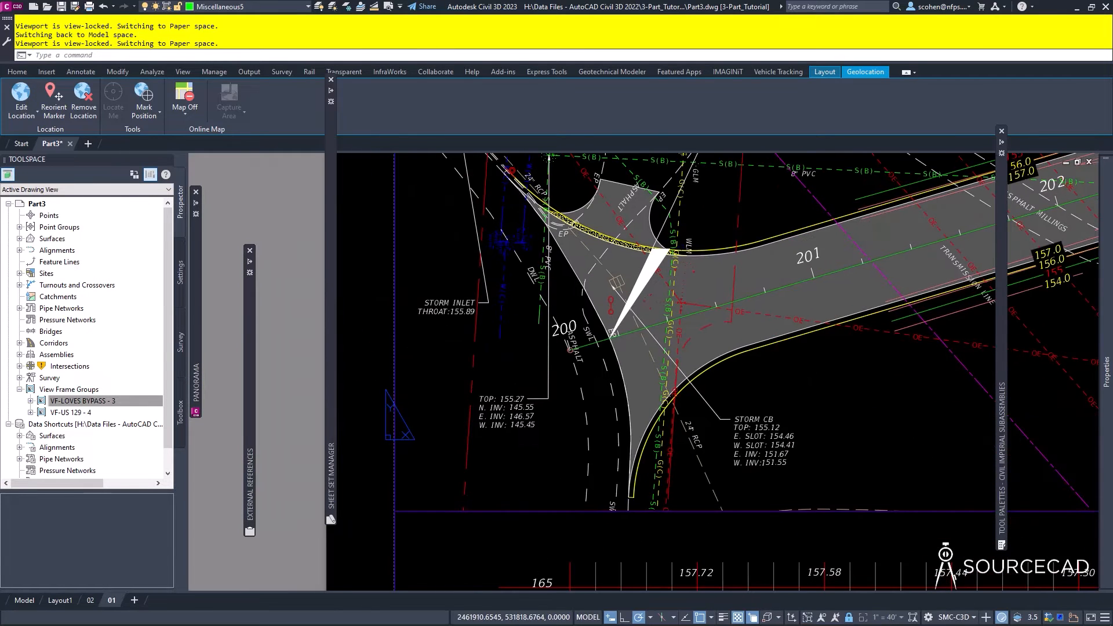
{"action": "double_click", "coordinate": [348, 356]}
{"action": "key", "text": "Escape"}
{"action": "key", "text": "Escape"}
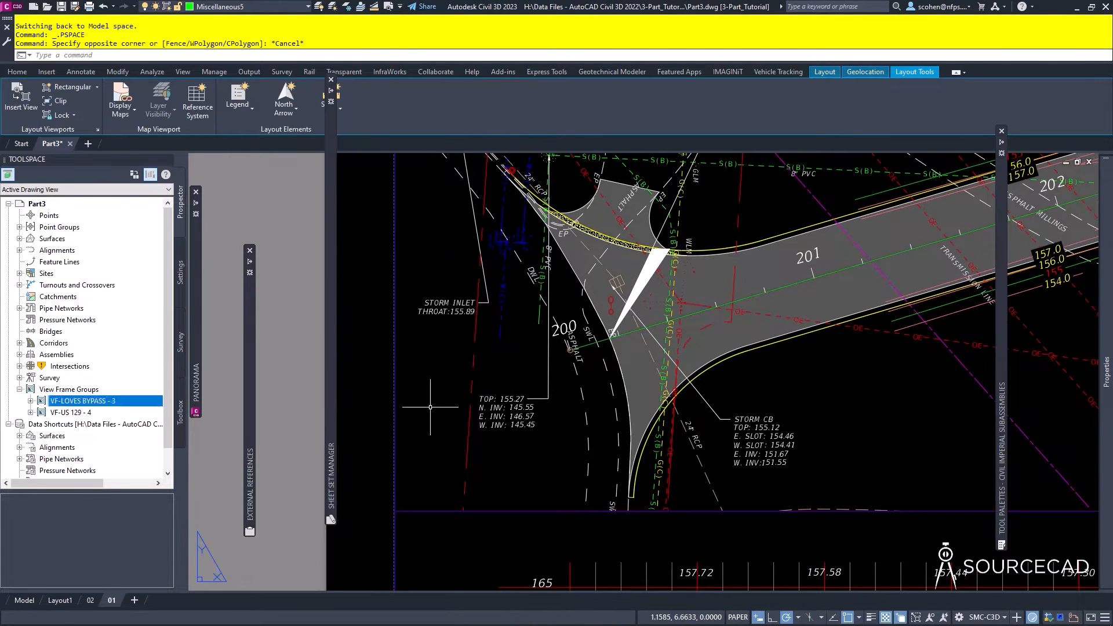
Create sheets for all VF-US 129 - 4 view frames in the current drawing, adding them to the existing 3-PART.dst sheet set.
{"action": "right_click", "coordinate": [74, 411]}
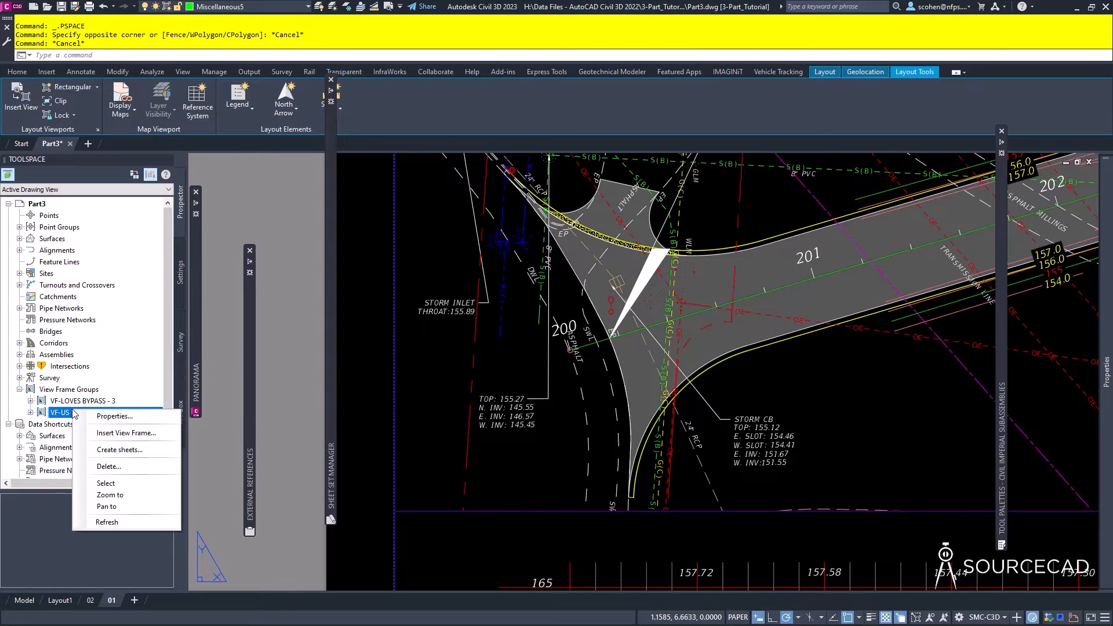
{"action": "left_click", "coordinate": [119, 449]}
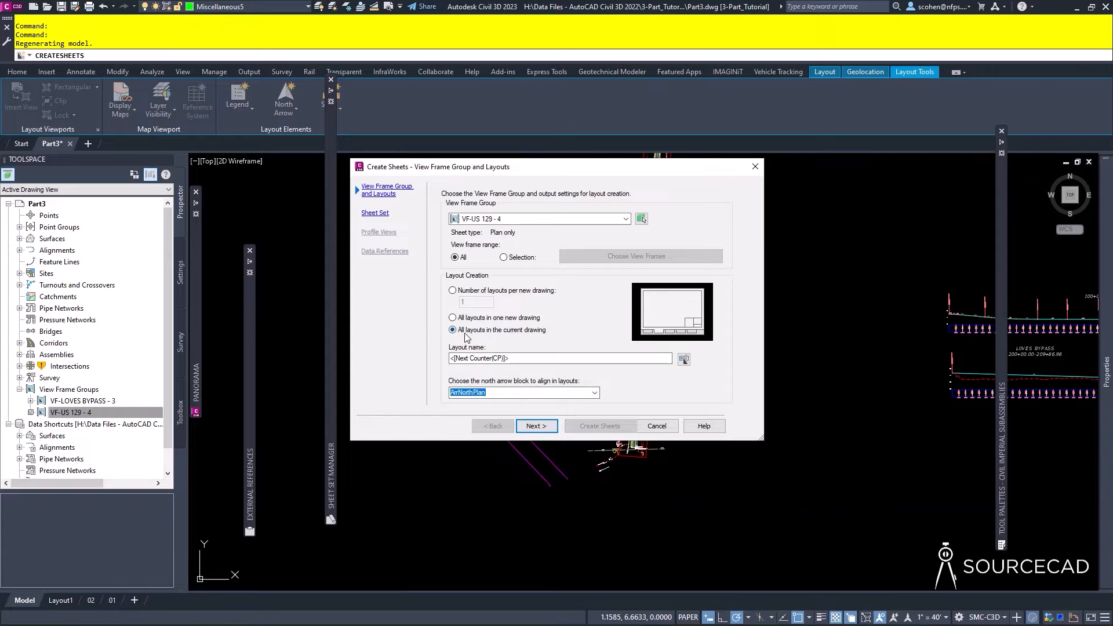
{"action": "left_click", "coordinate": [538, 427]}
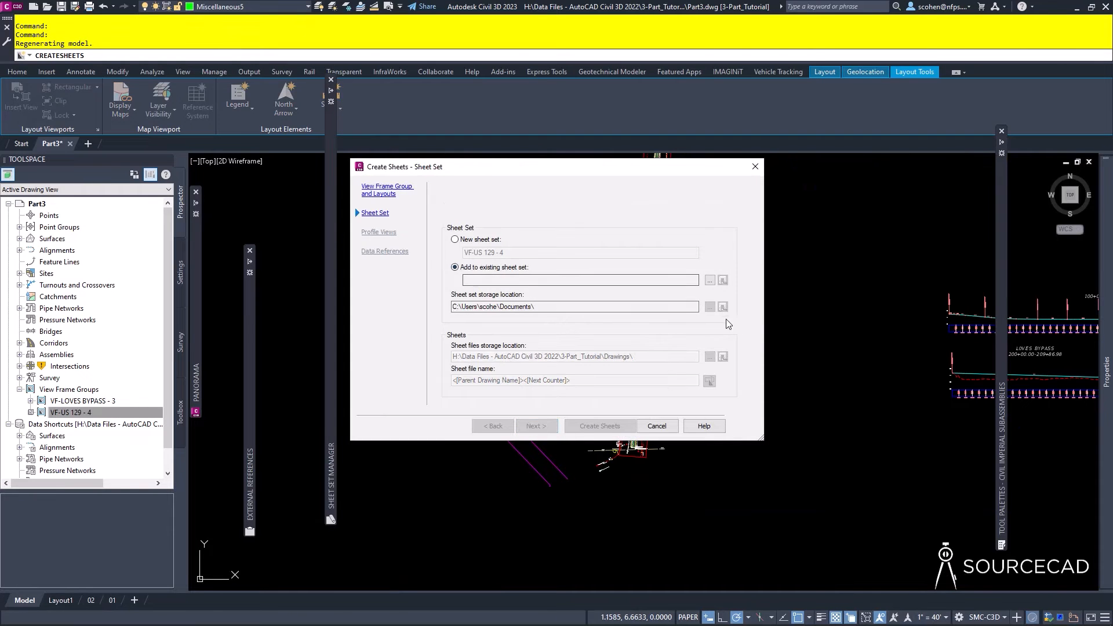
{"action": "left_click", "coordinate": [709, 280]}
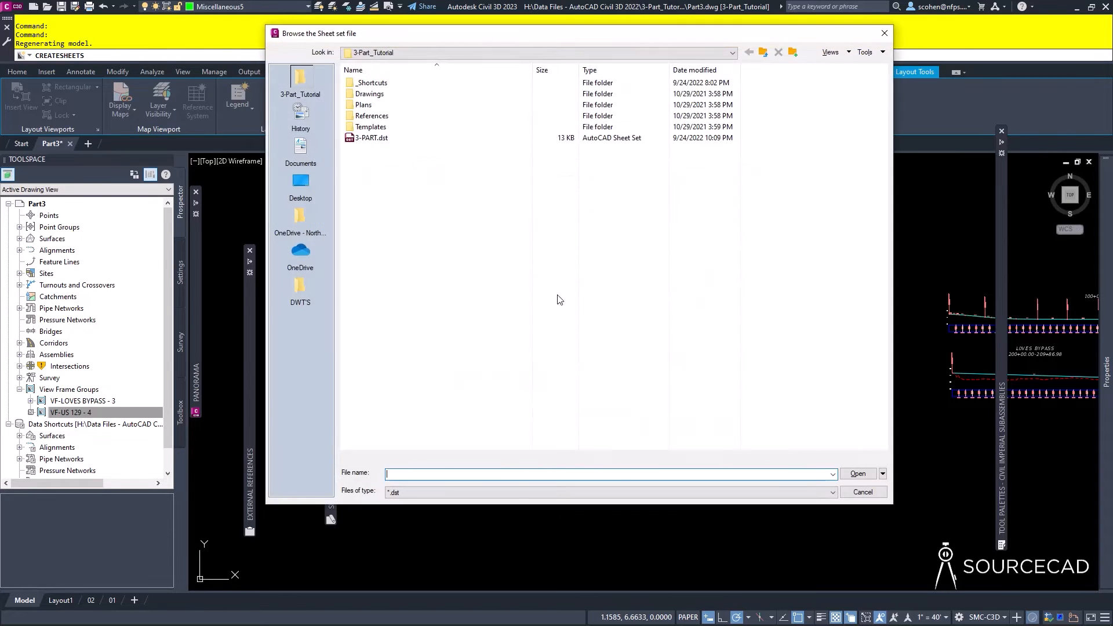
{"action": "double_click", "coordinate": [371, 138]}
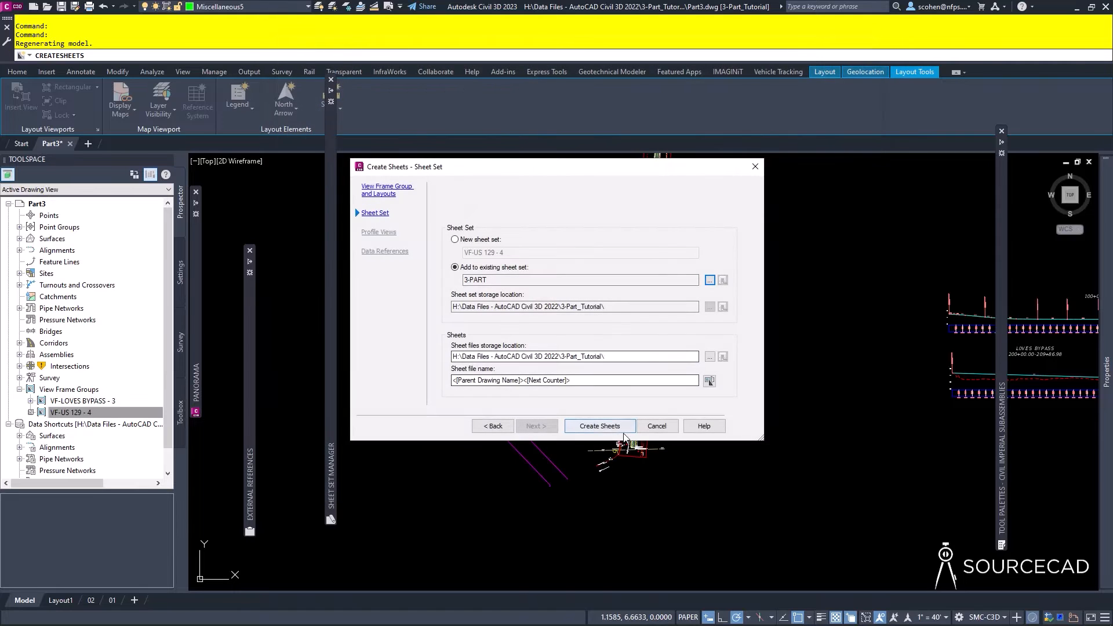
{"action": "left_click", "coordinate": [585, 426]}
{"action": "left_click", "coordinate": [598, 332]}
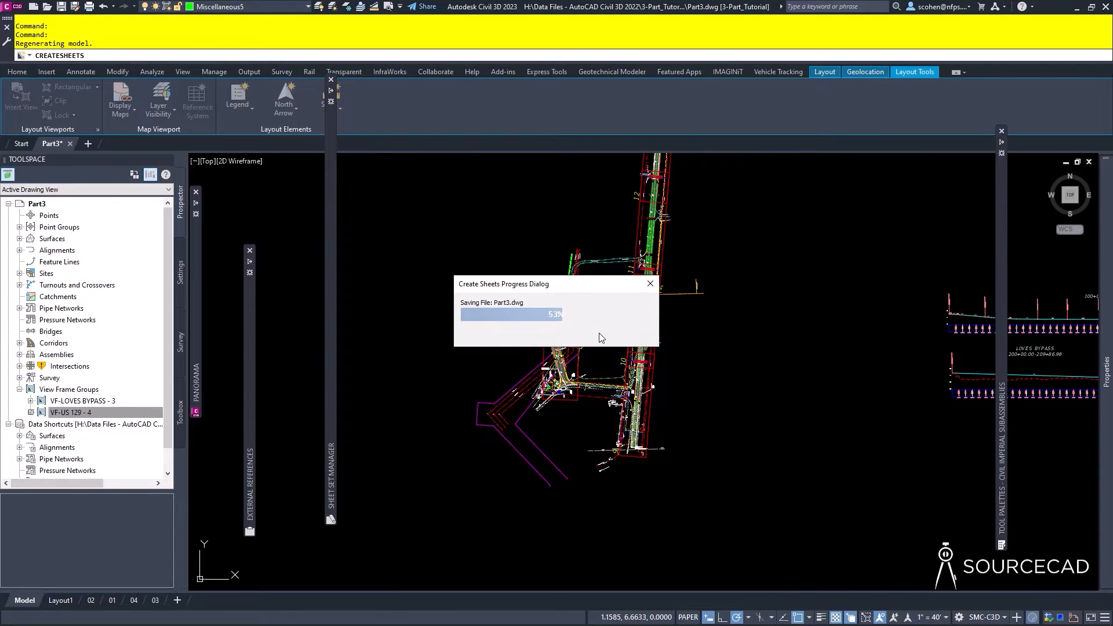
Reorder the sheet layouts so that 01 precedes 02 and 03 precedes 04.
{"action": "left_click", "coordinate": [104, 602]}
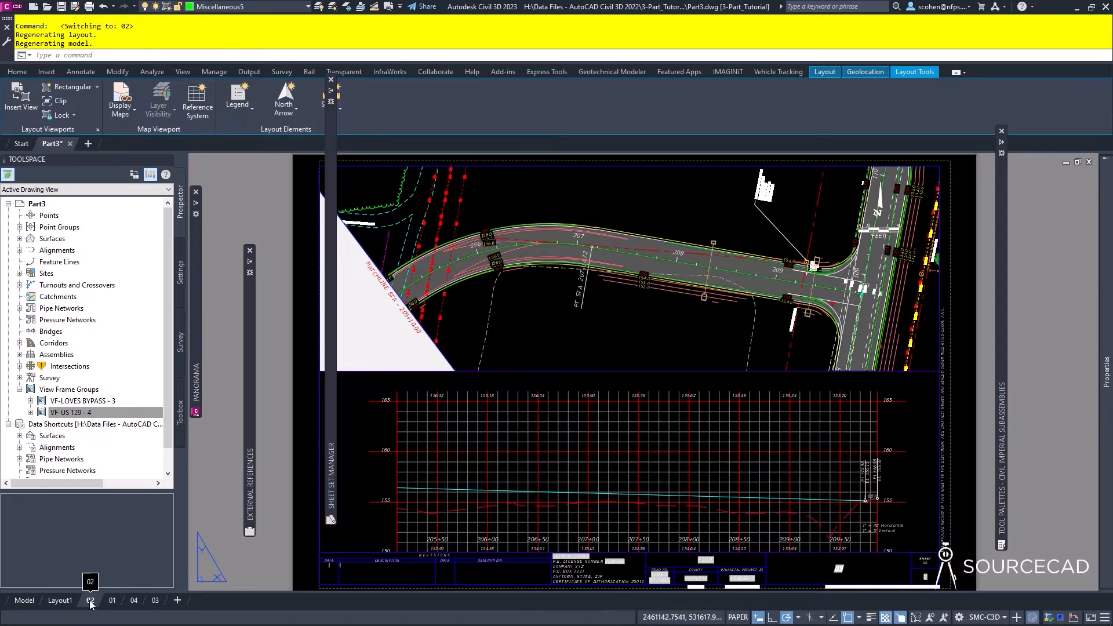
{"action": "left_click_drag", "start_coordinate": [91, 604], "coordinate": [120, 602]}
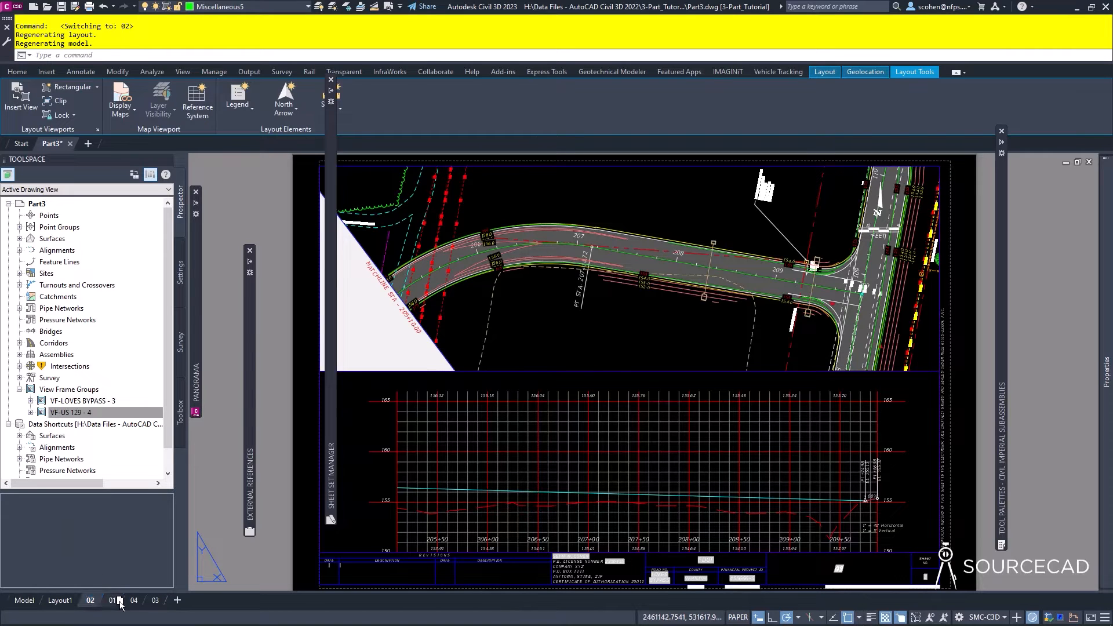
{"action": "left_click", "coordinate": [155, 603]}
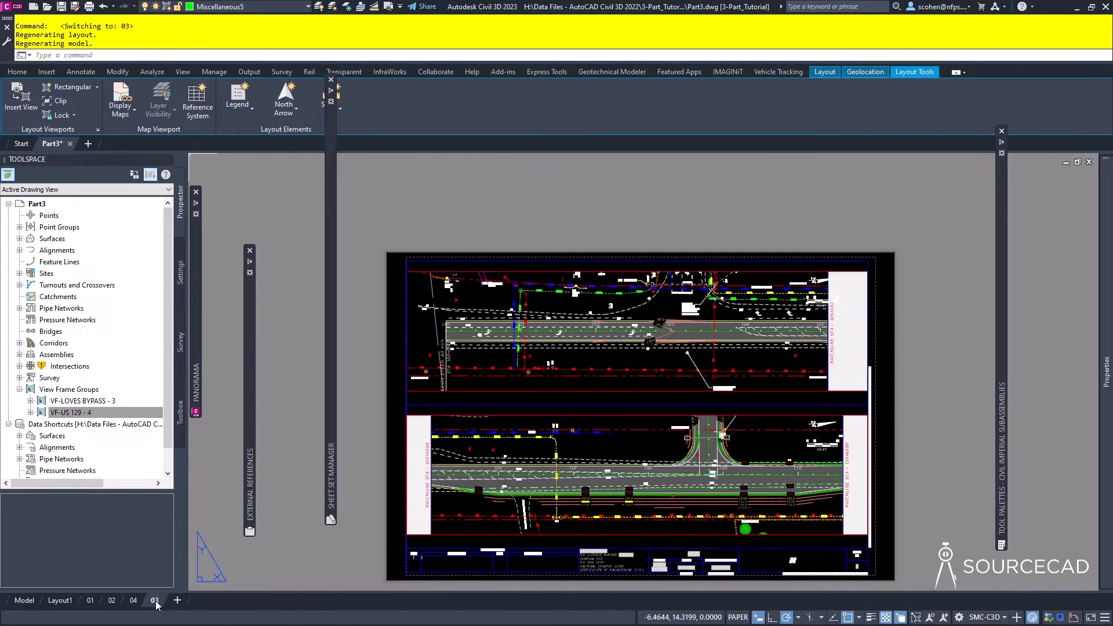
{"action": "left_click_drag", "start_coordinate": [156, 605], "coordinate": [135, 605]}
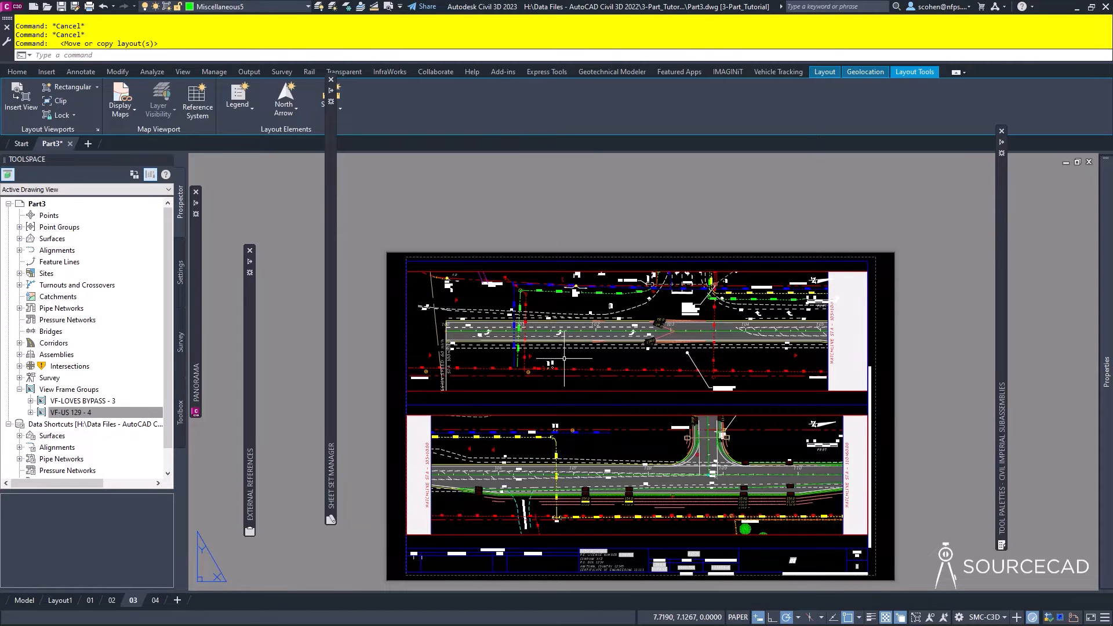
Preview layout 03, examine both US 129 plan strips with their matchlines, north arrows, scale bars and title block, and close the preview.
{"action": "left_click", "coordinate": [388, 6]}
{"action": "scroll", "coordinate": [576, 139], "scroll_direction": "up", "scroll_amount": 3}
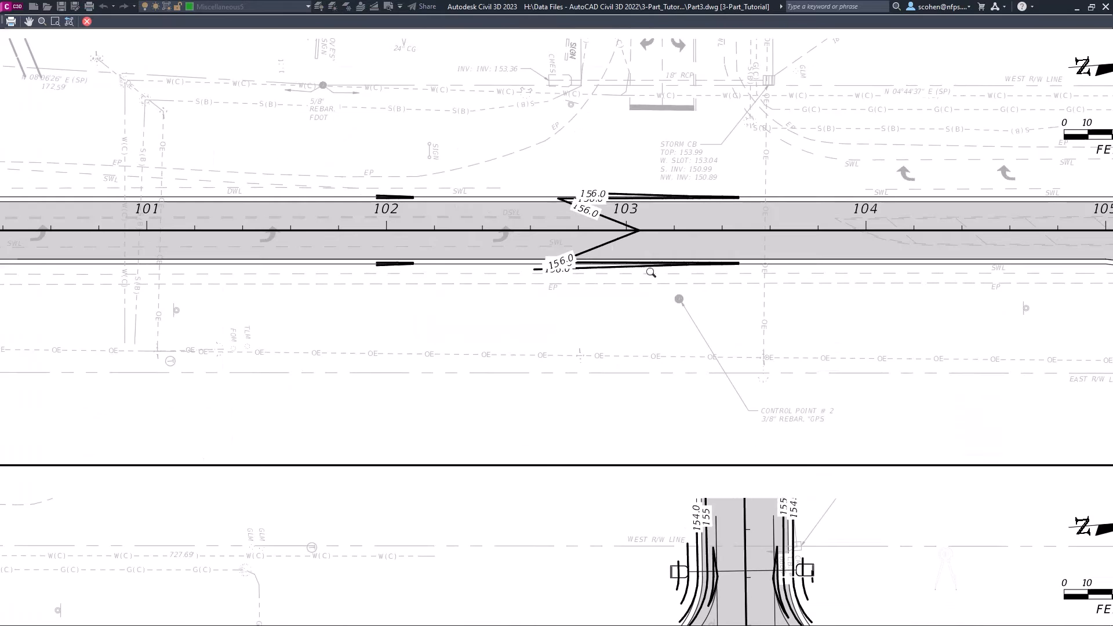
{"action": "scroll", "coordinate": [683, 310], "scroll_direction": "down", "scroll_amount": 4}
{"action": "scroll", "coordinate": [684, 319], "scroll_direction": "up", "scroll_amount": 5}
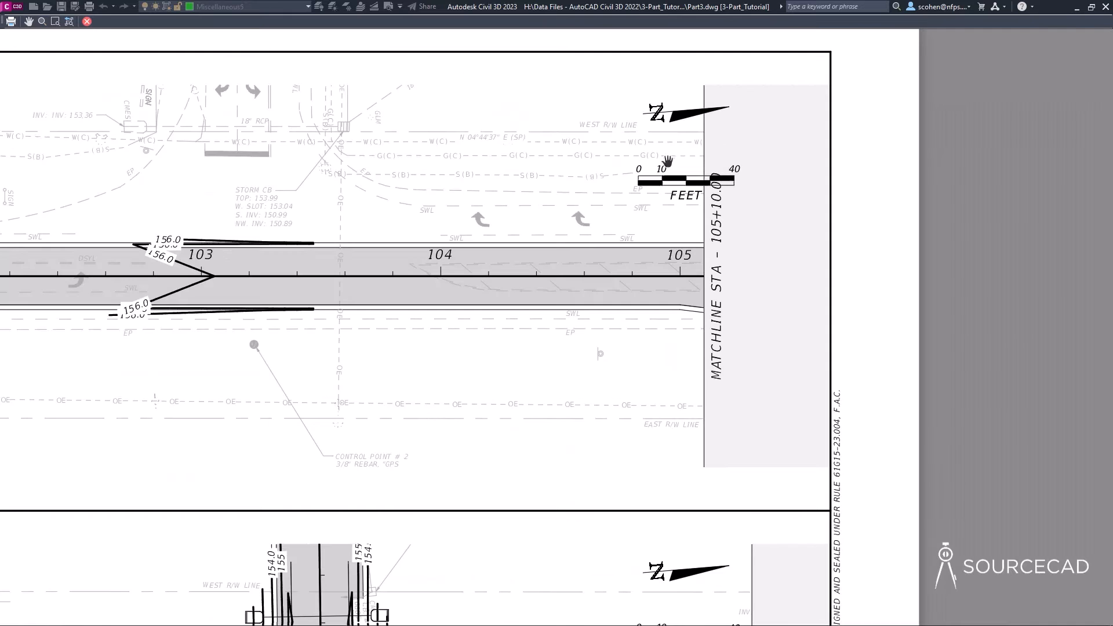
{"action": "scroll", "coordinate": [664, 168], "scroll_direction": "down", "scroll_amount": 6}
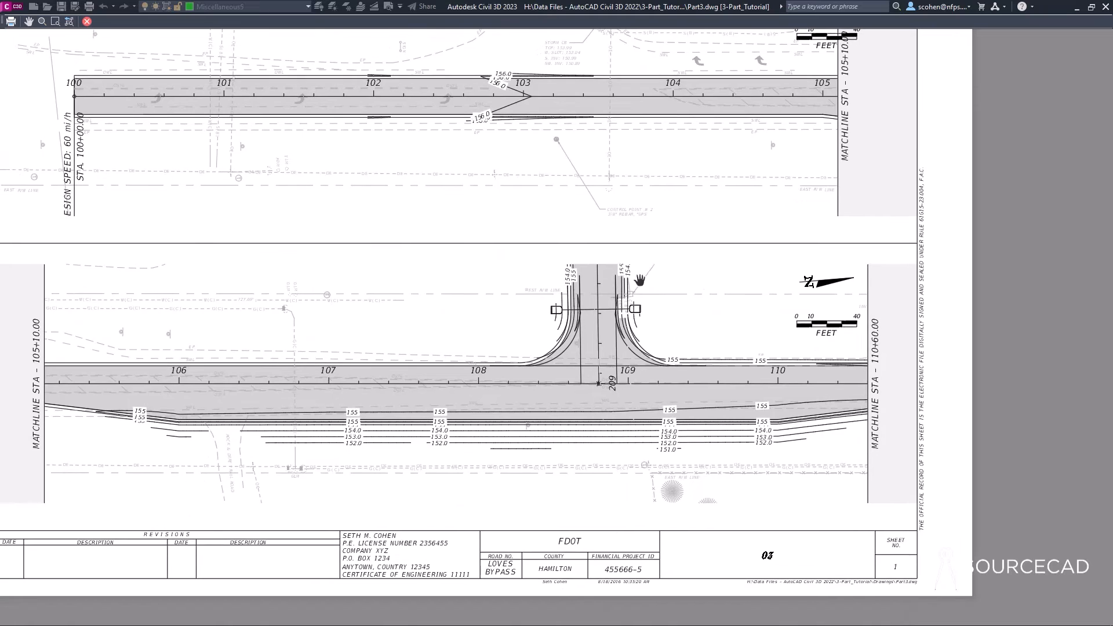
{"action": "key", "text": "Escape"}
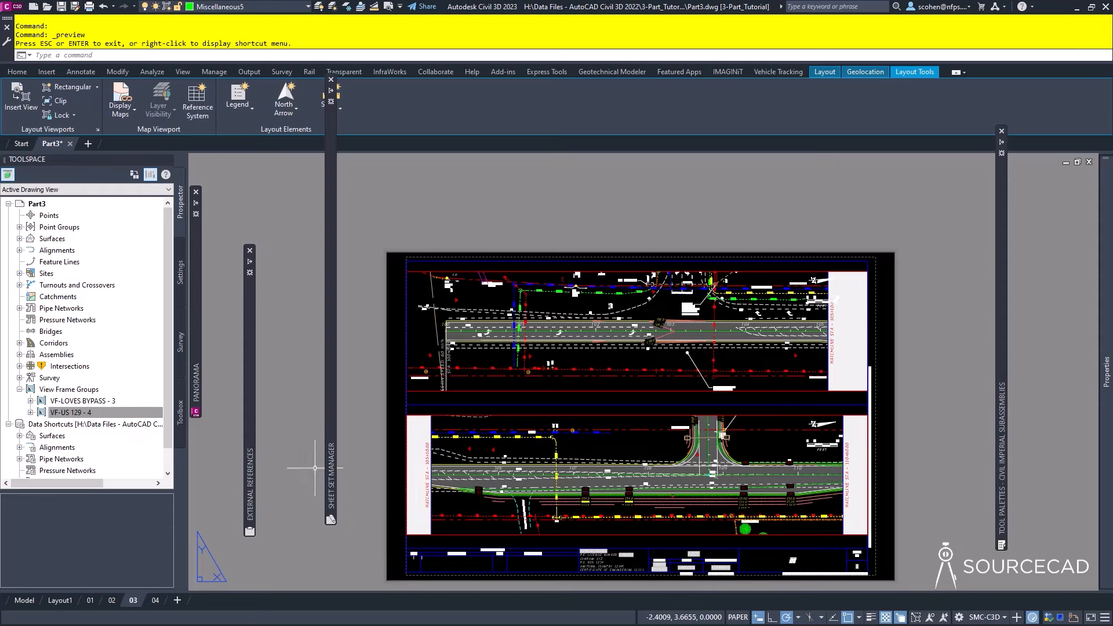
Move sheets 01, 02, 03 and 04 into the Roadway Plans subset of the 3-PART sheet set, in that order.
{"action": "mouse_move", "coordinate": [331, 451]}
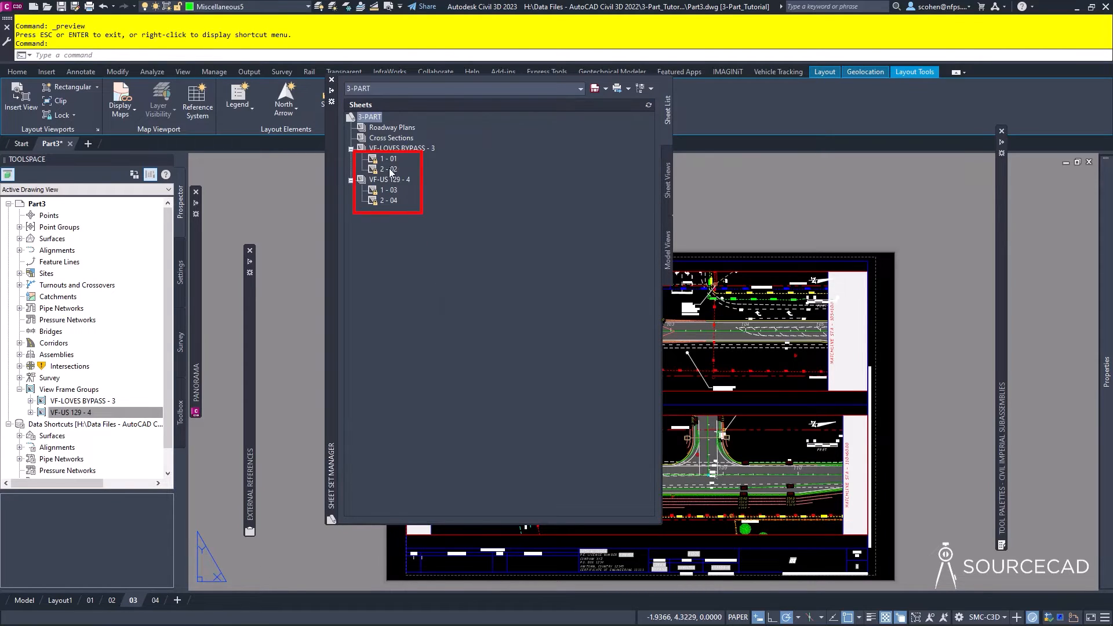
{"action": "left_click", "coordinate": [388, 160]}
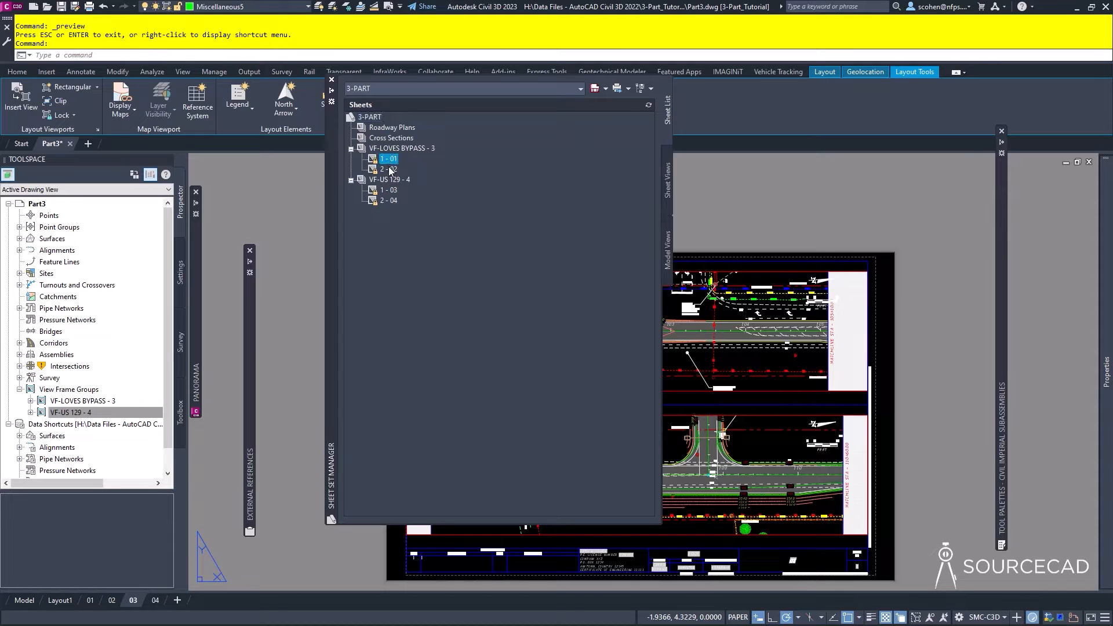
{"action": "left_click_drag", "start_coordinate": [386, 167], "coordinate": [391, 128]}
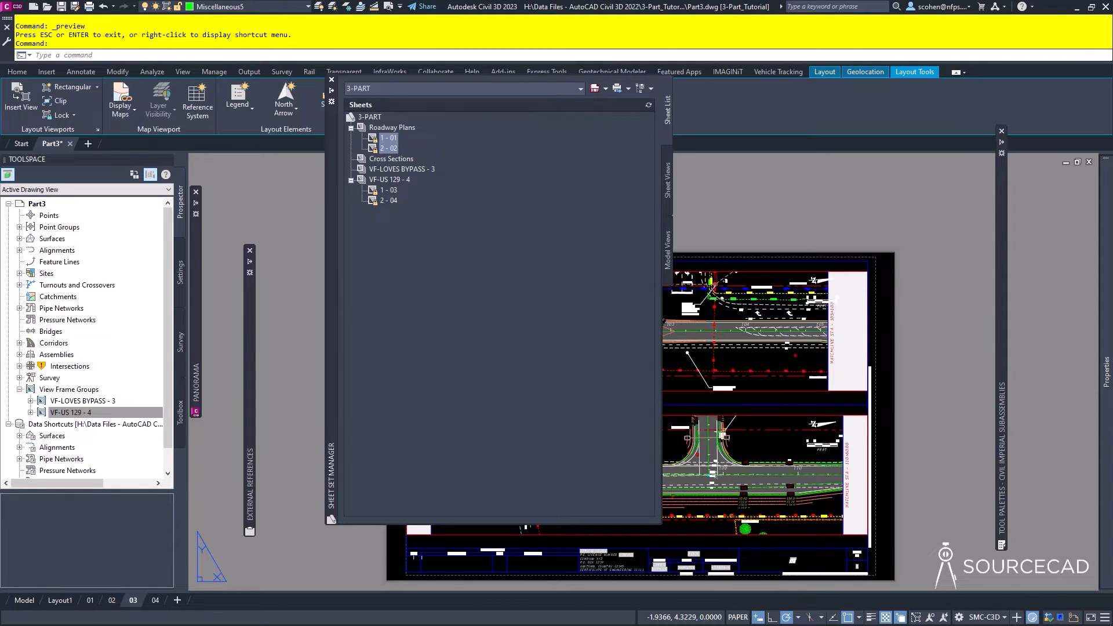
{"action": "left_click", "coordinate": [397, 192]}
{"action": "left_click_drag", "start_coordinate": [390, 195], "coordinate": [400, 151]}
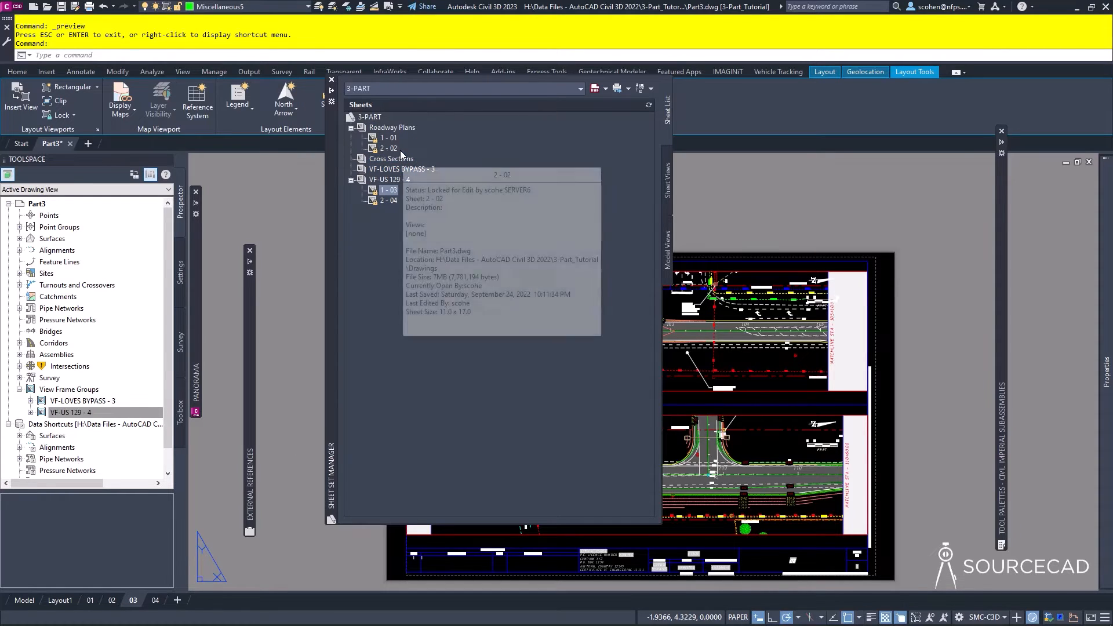
{"action": "left_click_drag", "start_coordinate": [390, 199], "coordinate": [402, 161]}
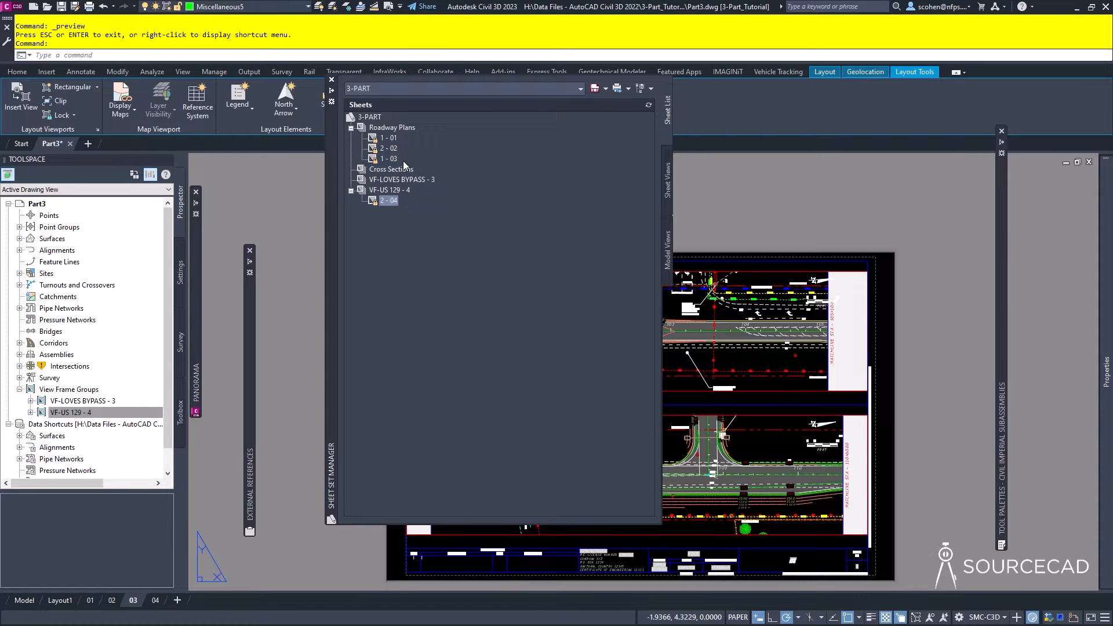
Remove the emptied VF-LOVES BYPASS - 3 and VF-US 129 - 4 subsets from the sheet set.
{"action": "right_click", "coordinate": [390, 192]}
{"action": "left_click", "coordinate": [440, 270]}
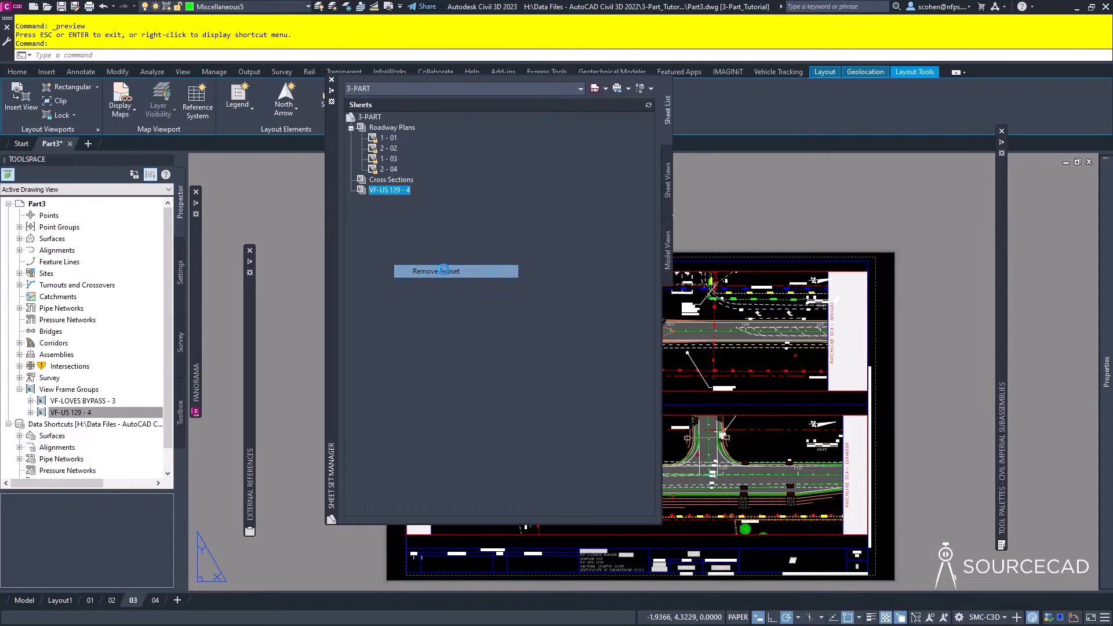
{"action": "right_click", "coordinate": [387, 191]}
{"action": "left_click", "coordinate": [438, 273]}
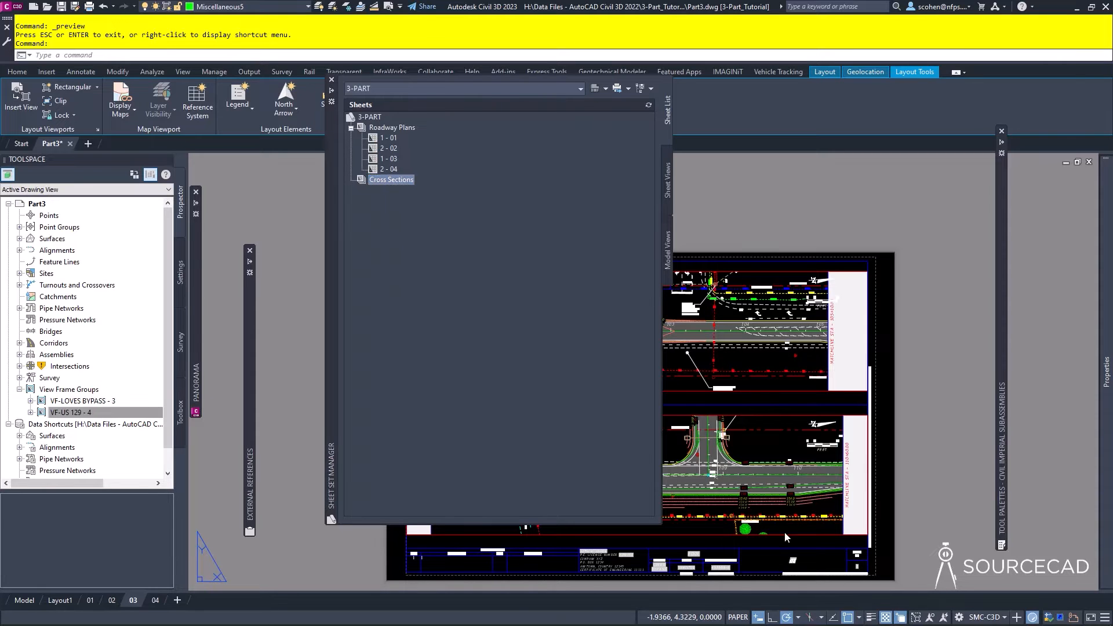
Renumber sheets 01 and 02 as 5 and 6, titling both PLAN & PROFILE and renaming their layouts to match with the number prefix.
{"action": "middle_click_drag", "start_coordinate": [753, 529], "coordinate": [834, 296]}
{"action": "scroll", "coordinate": [793, 301], "scroll_direction": "up", "scroll_amount": 6}
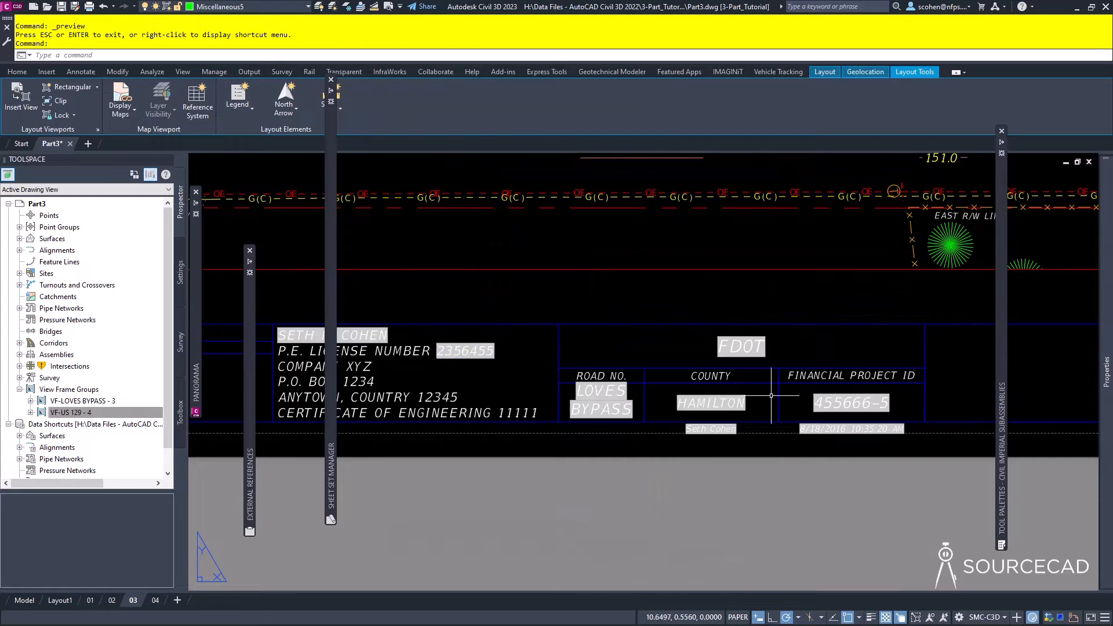
{"action": "middle_click_drag", "start_coordinate": [799, 406], "coordinate": [557, 399]}
{"action": "middle_click_drag", "start_coordinate": [875, 376], "coordinate": [586, 398]}
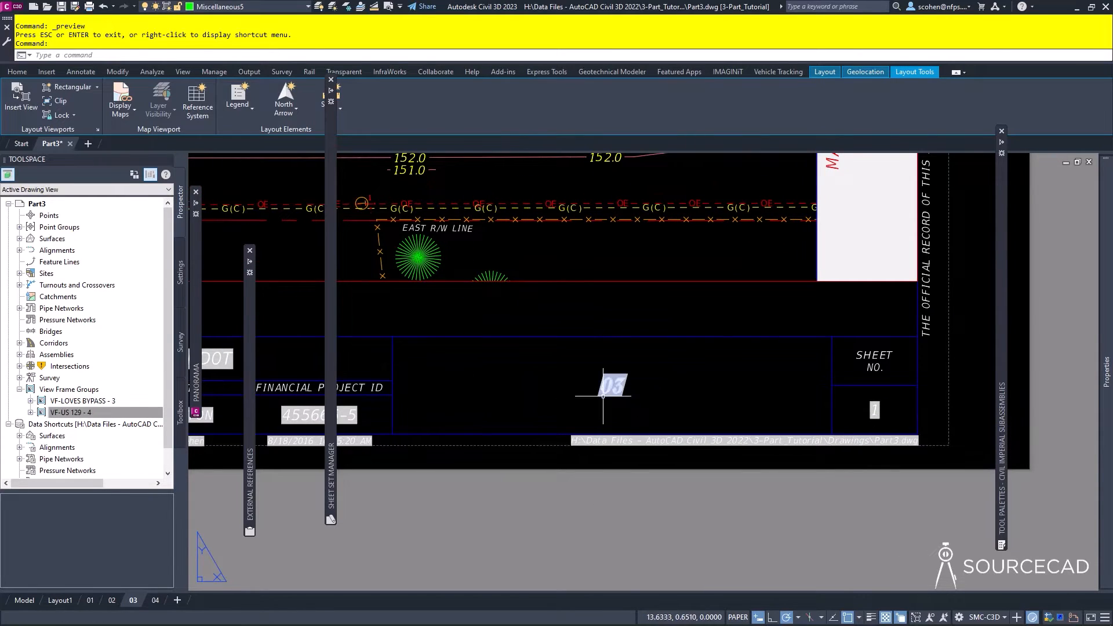
{"action": "mouse_move", "coordinate": [331, 284]}
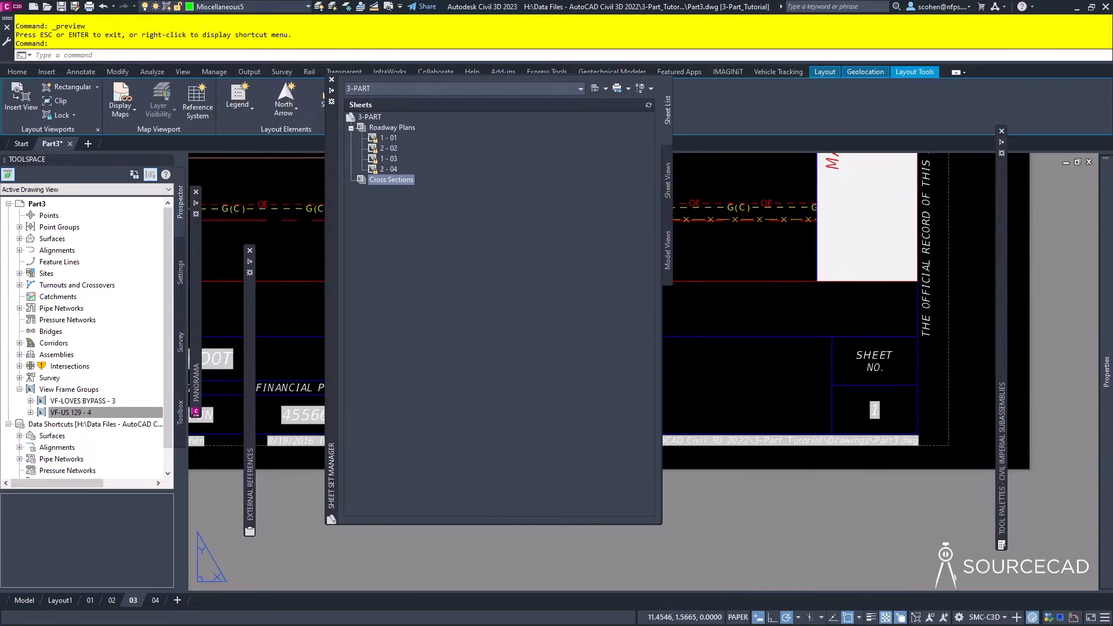
{"action": "right_click", "coordinate": [390, 137]}
{"action": "right_click", "coordinate": [391, 137]}
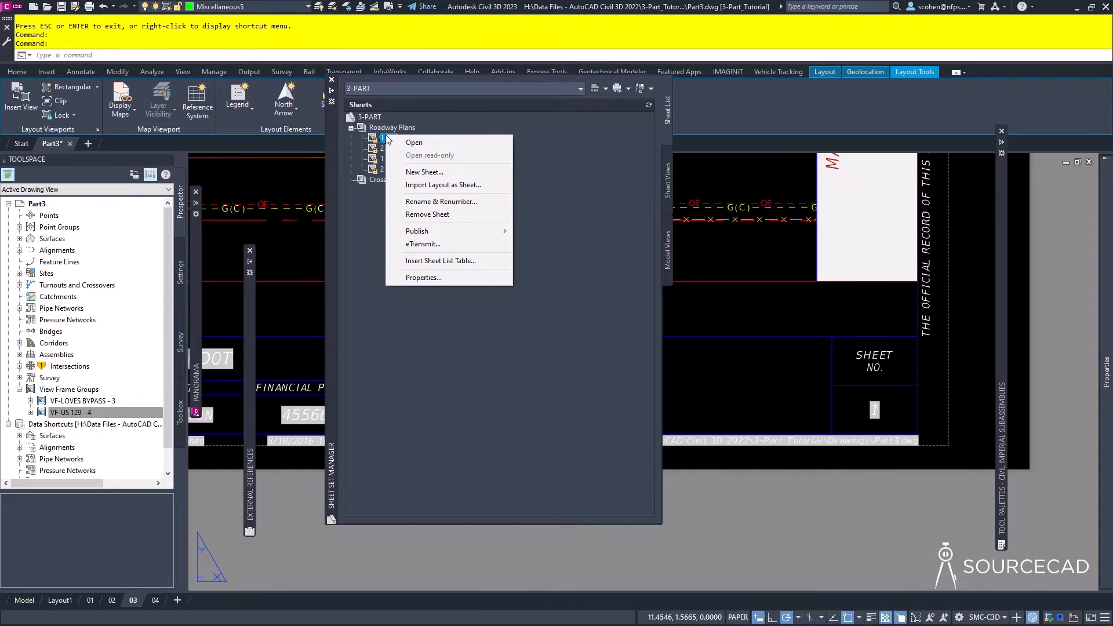
{"action": "left_click", "coordinate": [436, 201]}
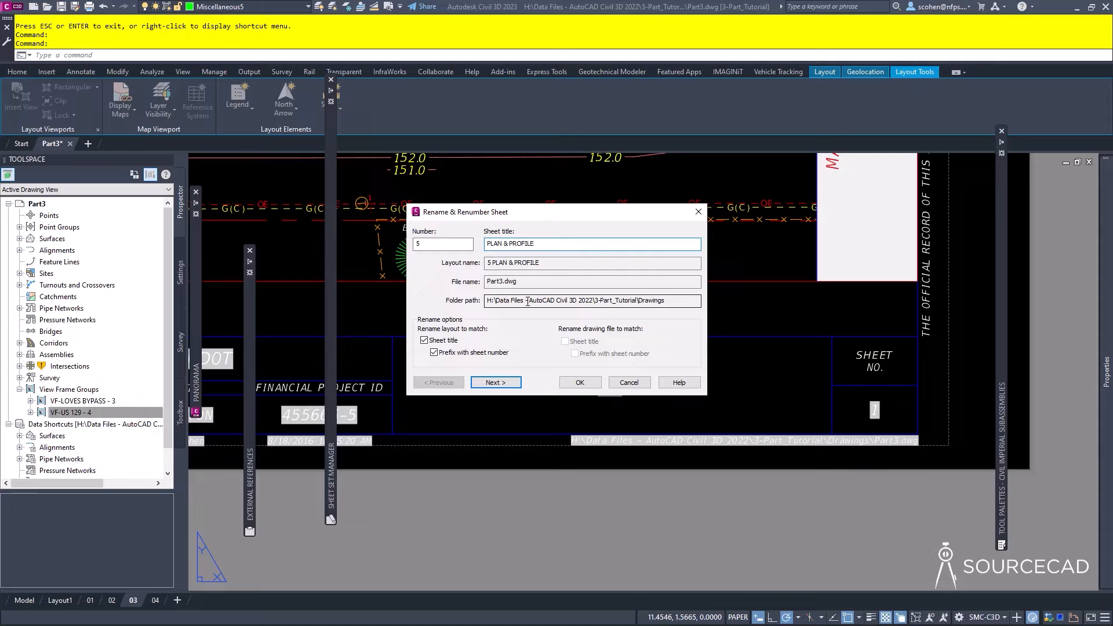
{"action": "key", "text": "ctrl+a"}
{"action": "key", "text": "ctrl+c"}
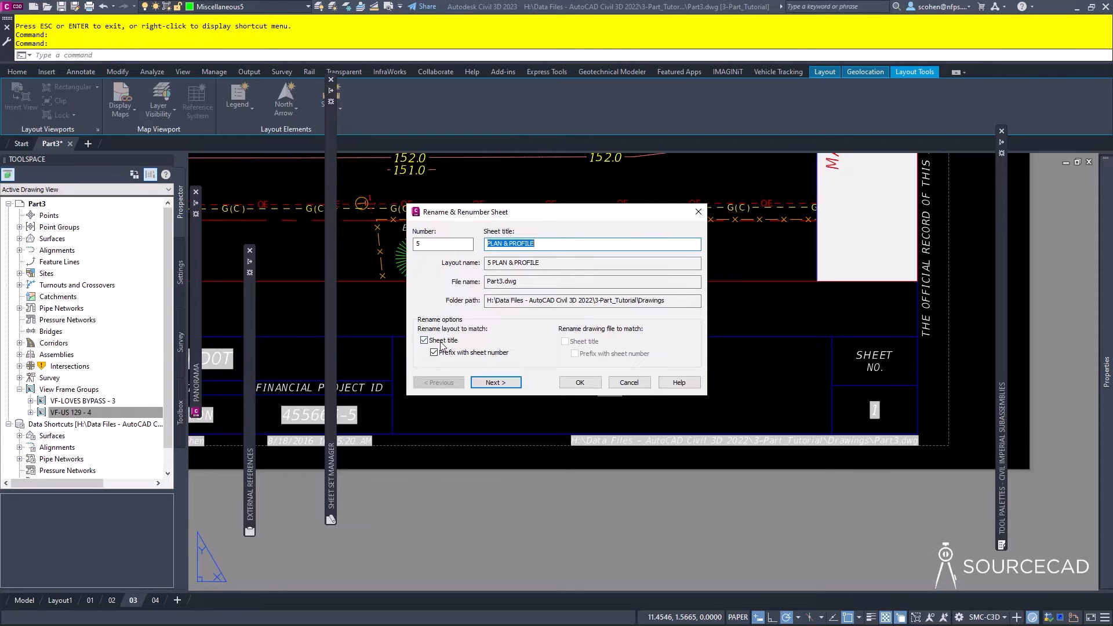
{"action": "left_click", "coordinate": [495, 382]}
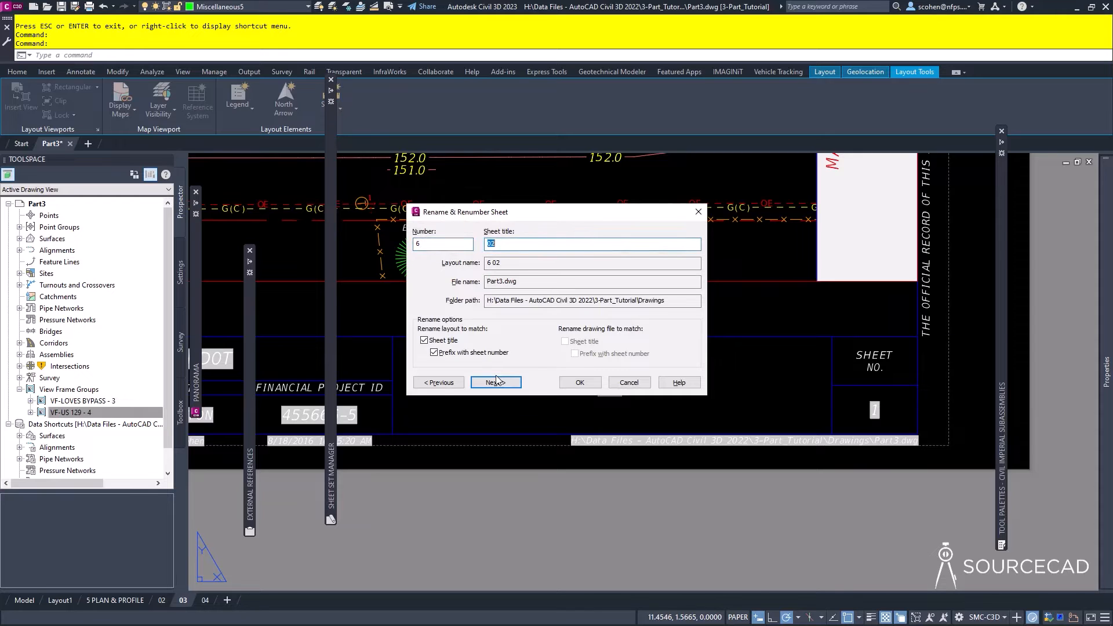
{"action": "key", "text": "ctrl+v"}
{"action": "left_click", "coordinate": [495, 382]}
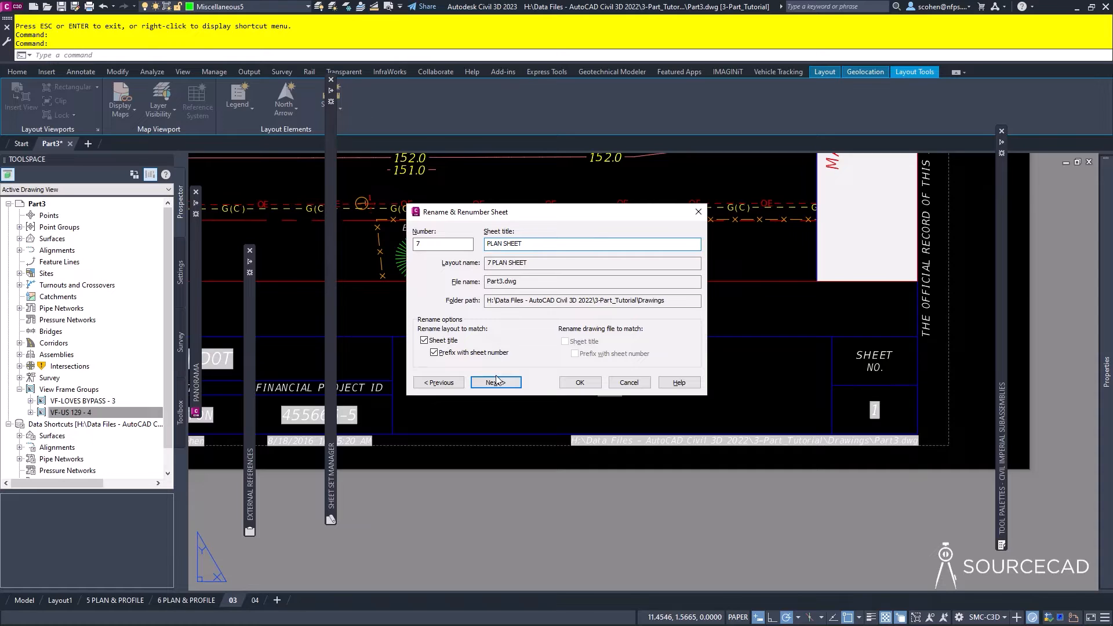
Renumber sheets 03 and 04 as 7 and 8, titling both US 129 PLAN SHEET, with number-prefixed layout names.
{"action": "type", "text": "US 129"}
{"action": "key", "text": "ctrl+a"}
{"action": "key", "text": "Tab"}
{"action": "key", "text": "ctrl+c"}
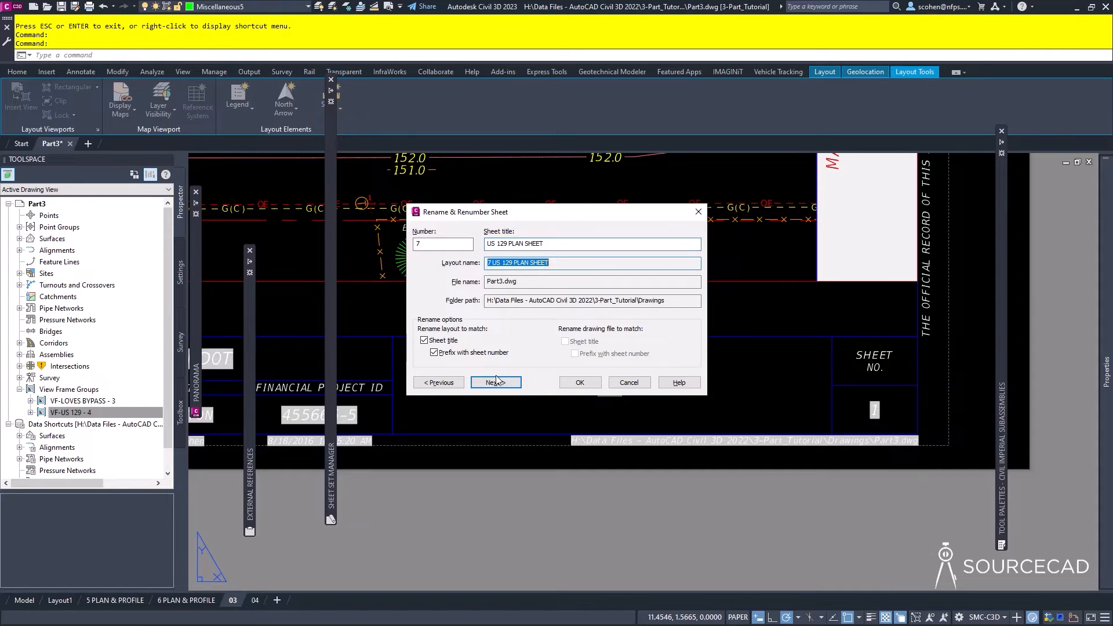
{"action": "left_click", "coordinate": [496, 377]}
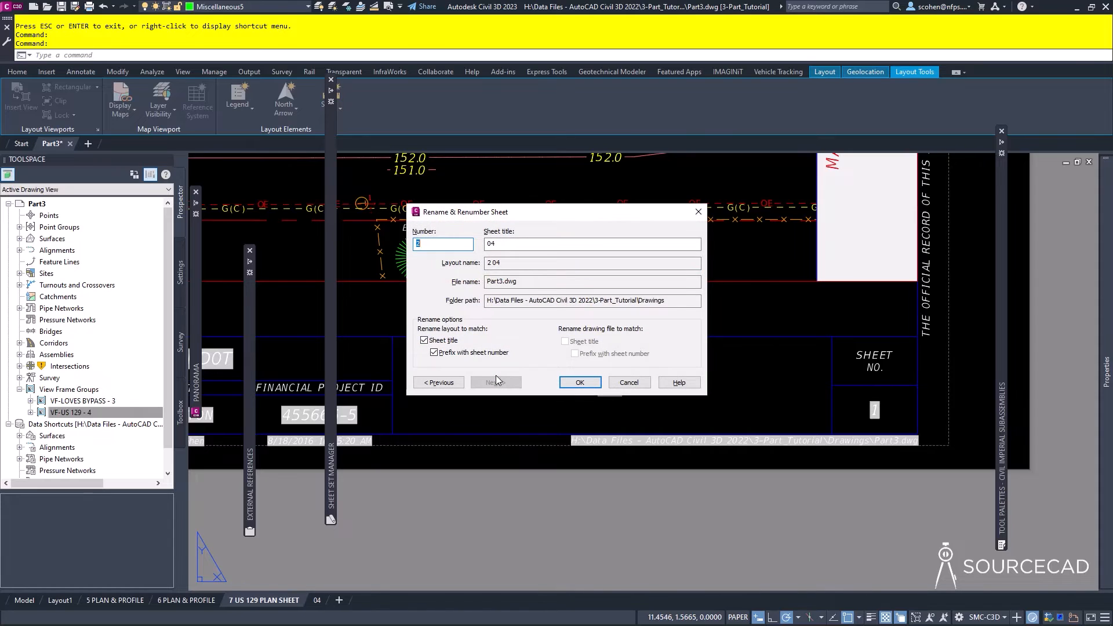
{"action": "key", "text": "ctrl+v"}
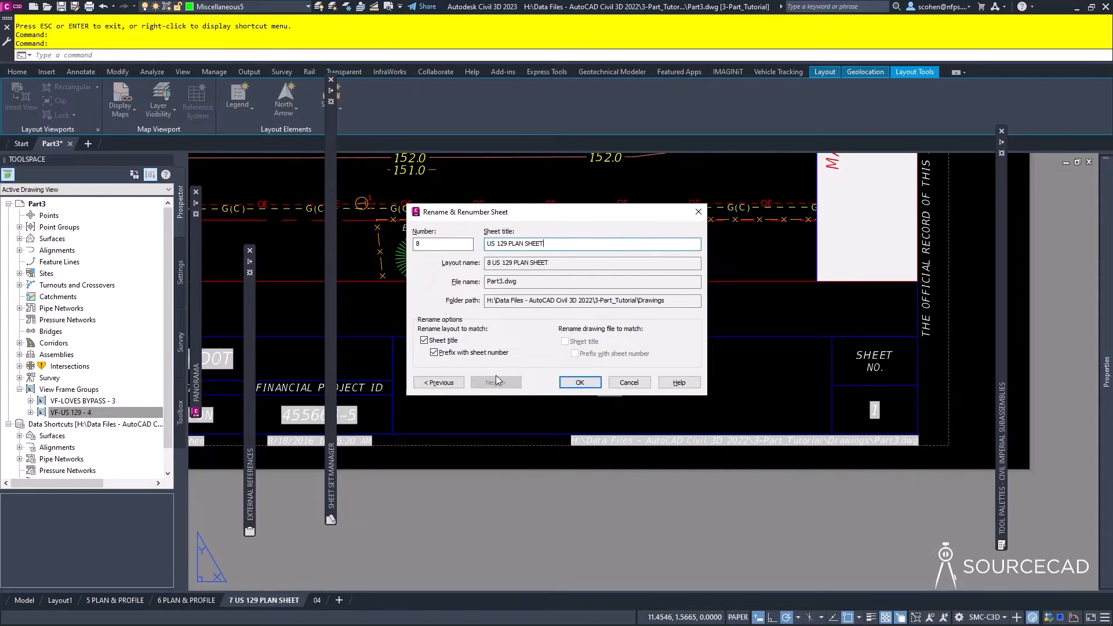
{"action": "key", "text": "Return"}
Regenerate the 7 US 129 PLAN SHEET layout and check the title block titles on it and on 6 PLAN & PROFILE.
{"action": "type", "text": "R"}
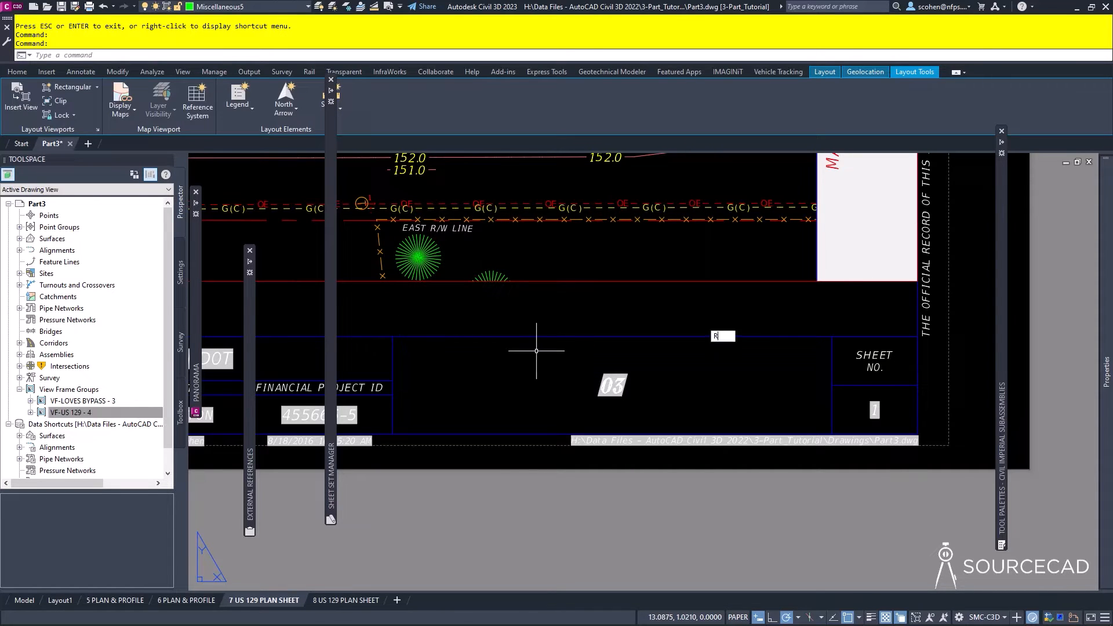
{"action": "type", "text": "E"}
{"action": "key", "text": "Return"}
{"action": "scroll", "coordinate": [645, 347], "scroll_direction": "down", "scroll_amount": 2}
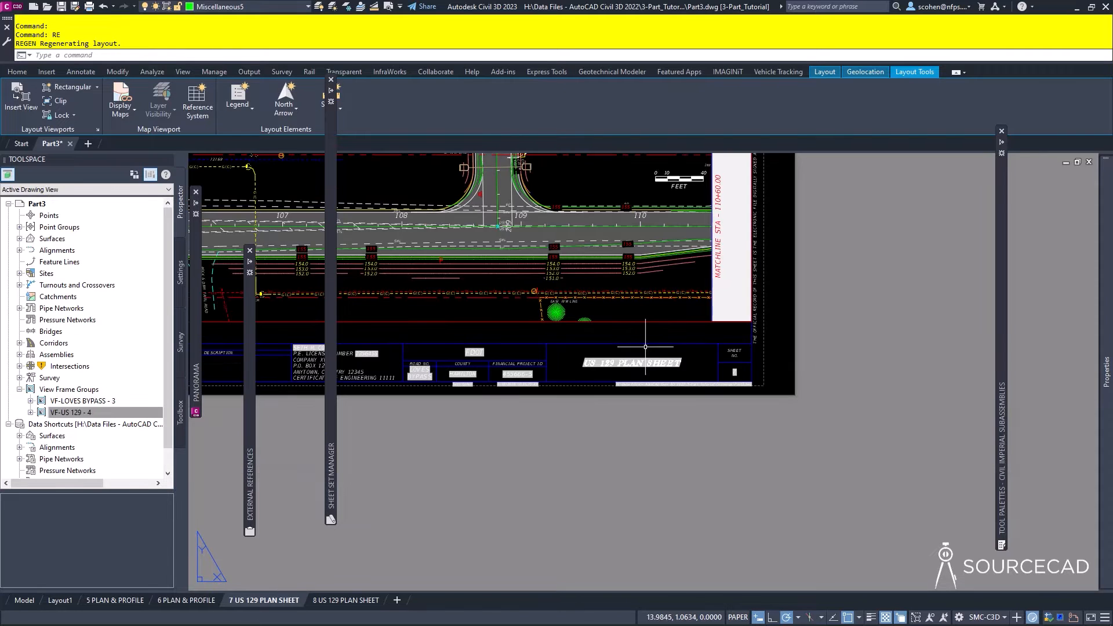
{"action": "key", "text": "ctrl+Page_Up"}
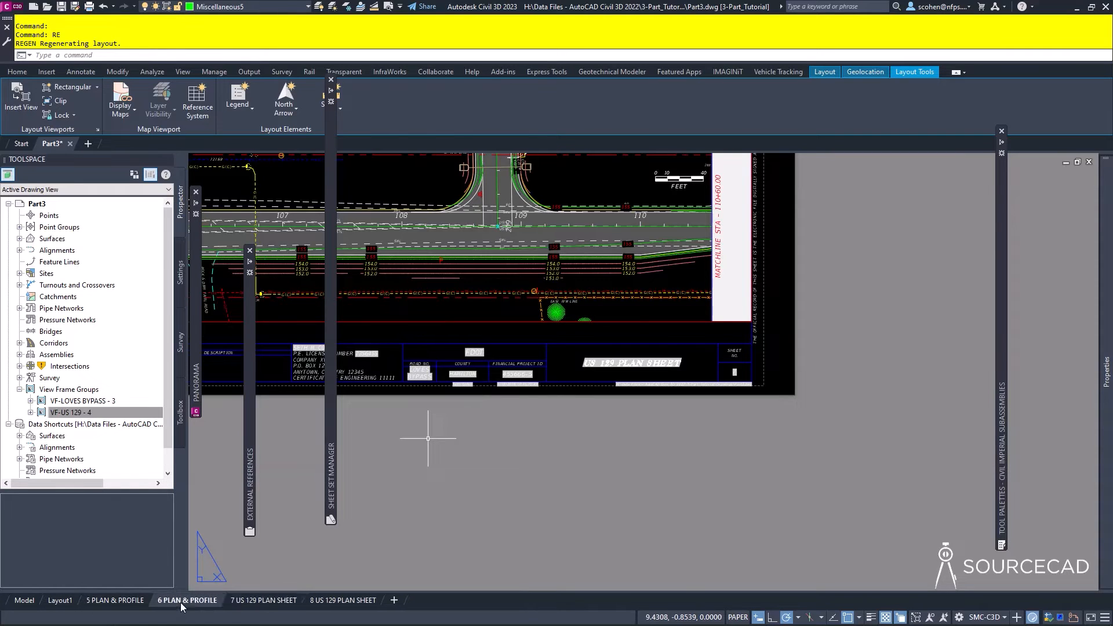
{"action": "scroll", "coordinate": [776, 486], "scroll_direction": "up", "scroll_amount": 2}
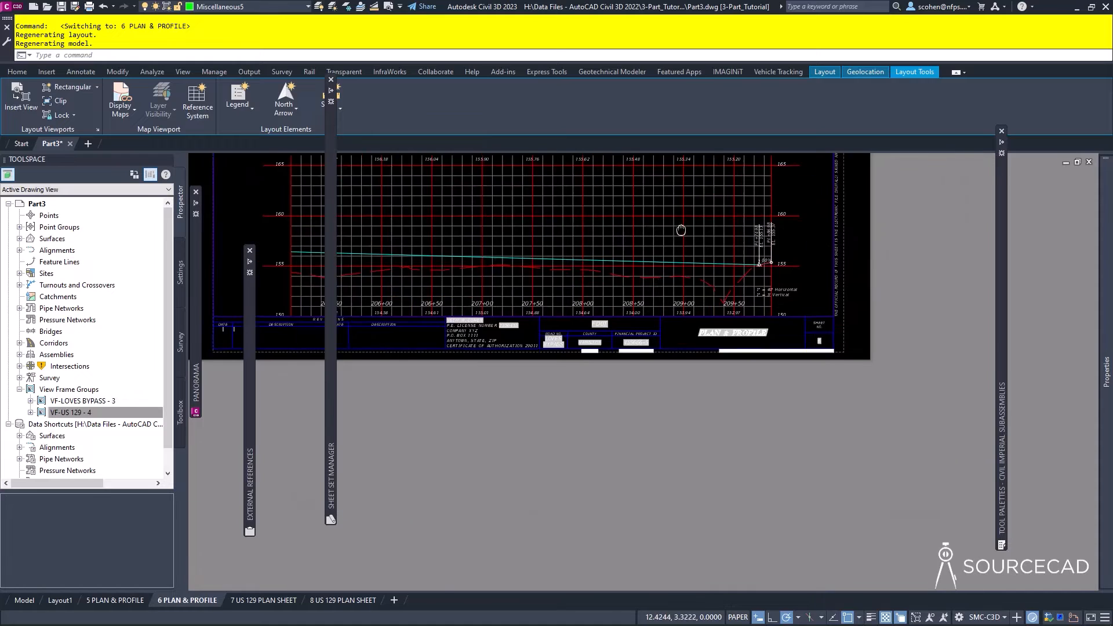
{"action": "scroll", "coordinate": [684, 303], "scroll_direction": "up", "scroll_amount": 2}
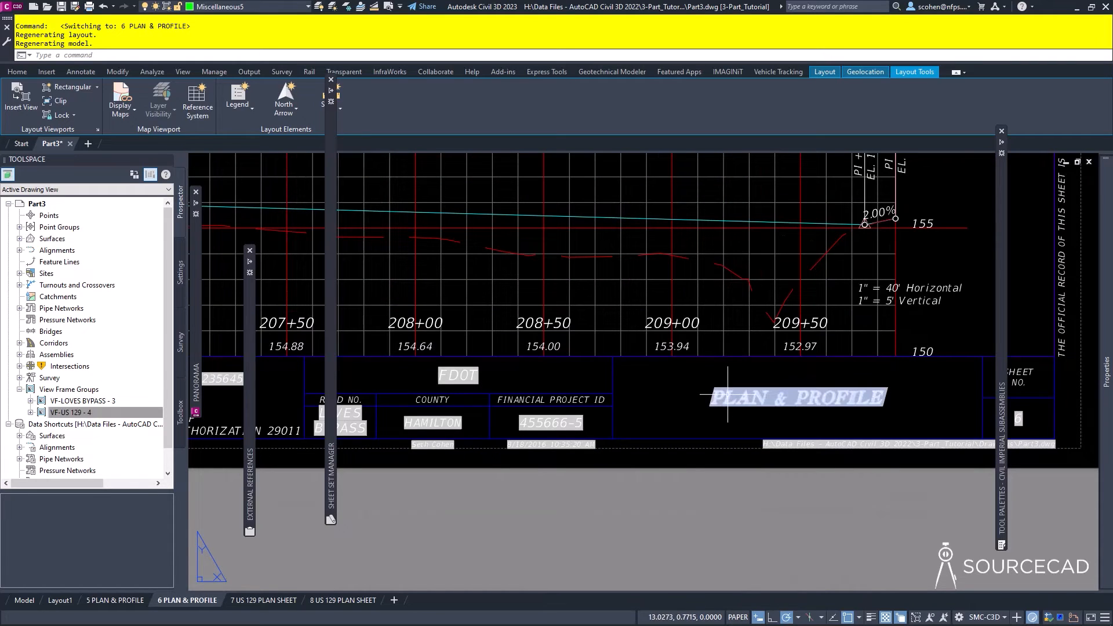
{"action": "middle_click", "coordinate": [728, 394]}
{"action": "middle_click", "coordinate": [728, 394]}
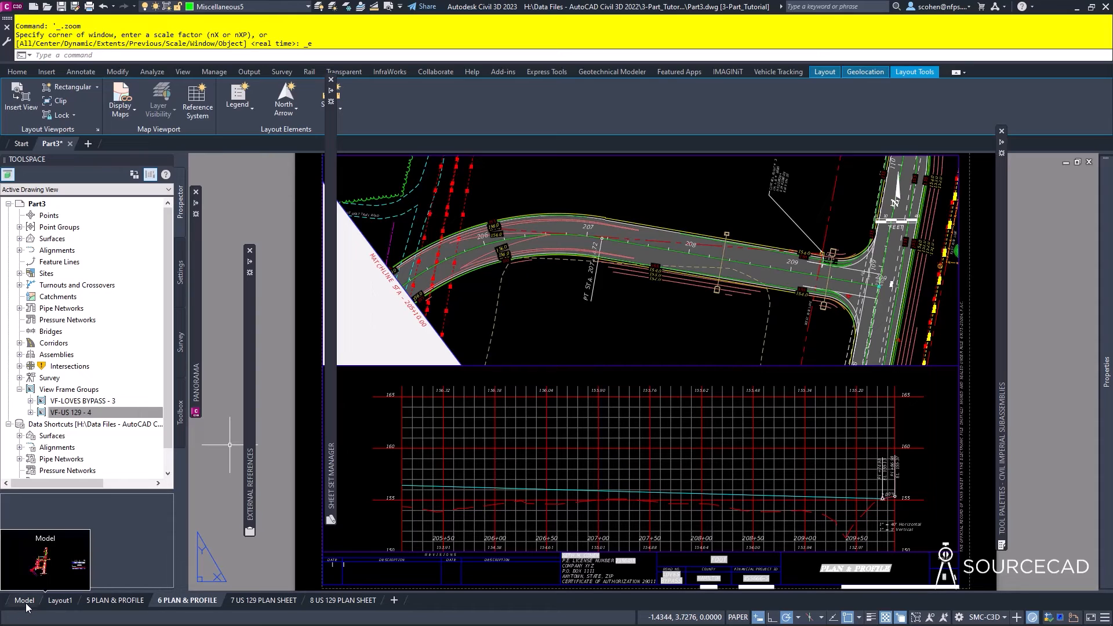
Delete the unused Layout1 from the drawing.
{"action": "mouse_move", "coordinate": [66, 607]}
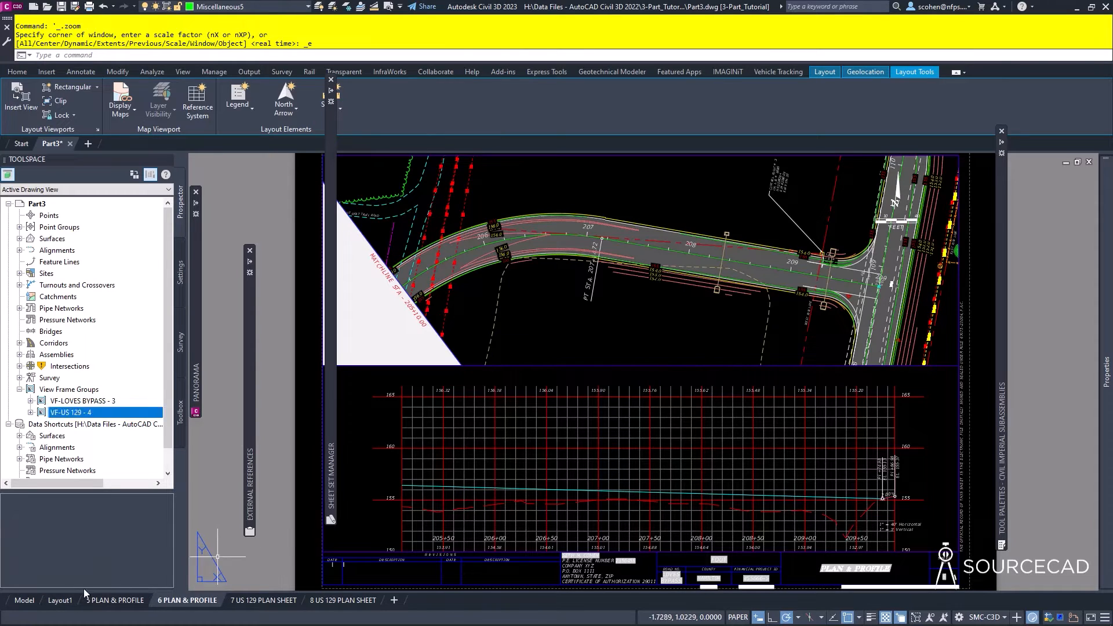
{"action": "right_click", "coordinate": [57, 606]}
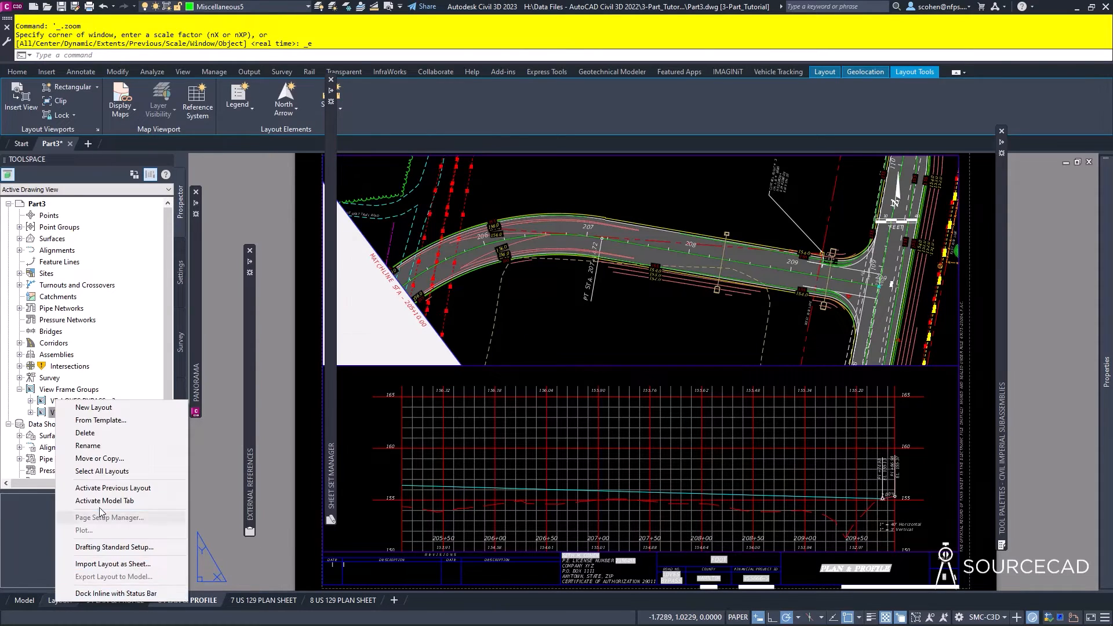
{"action": "left_click", "coordinate": [115, 436]}
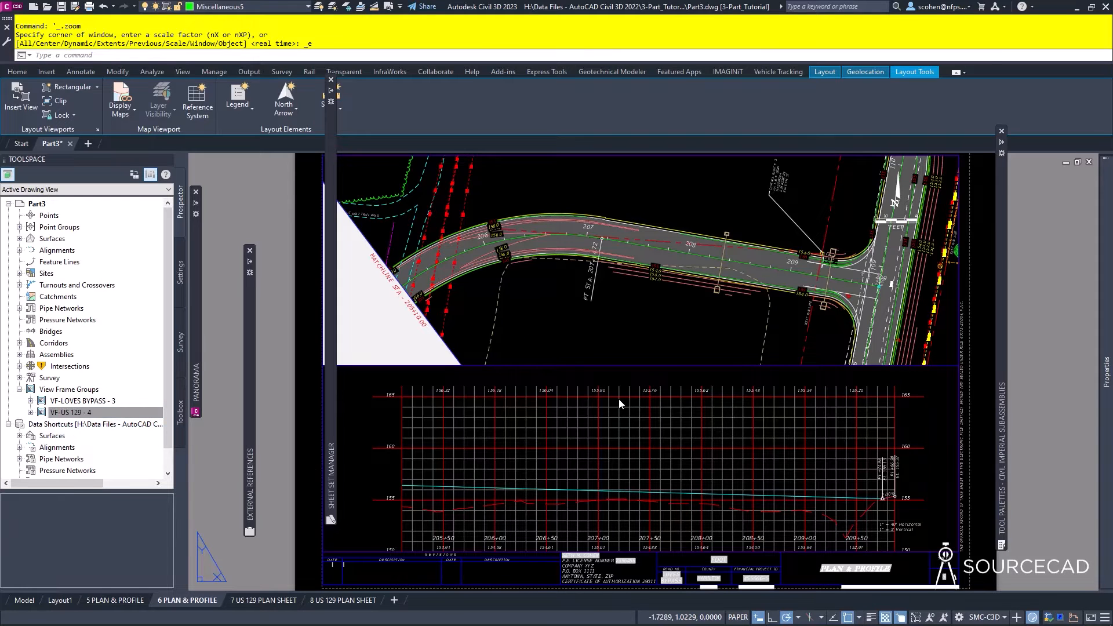
{"action": "left_click", "coordinate": [586, 359]}
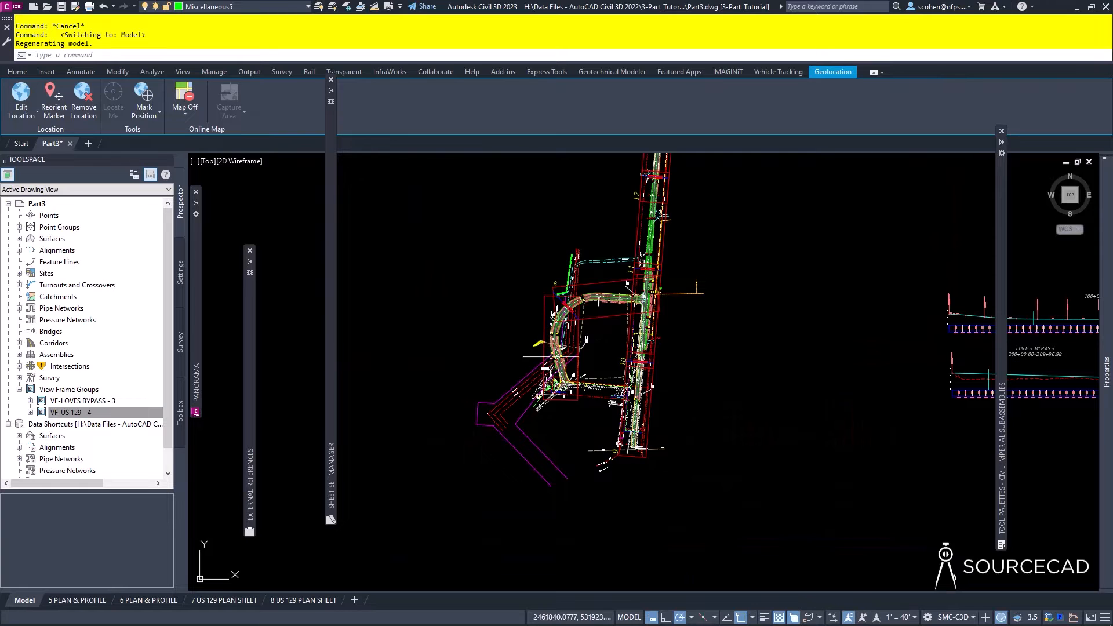
Start creating sample lines along the LOVES BYPASS alignment, picking it from the alignment list.
{"action": "scroll", "coordinate": [560, 377], "scroll_direction": "up", "scroll_amount": 4}
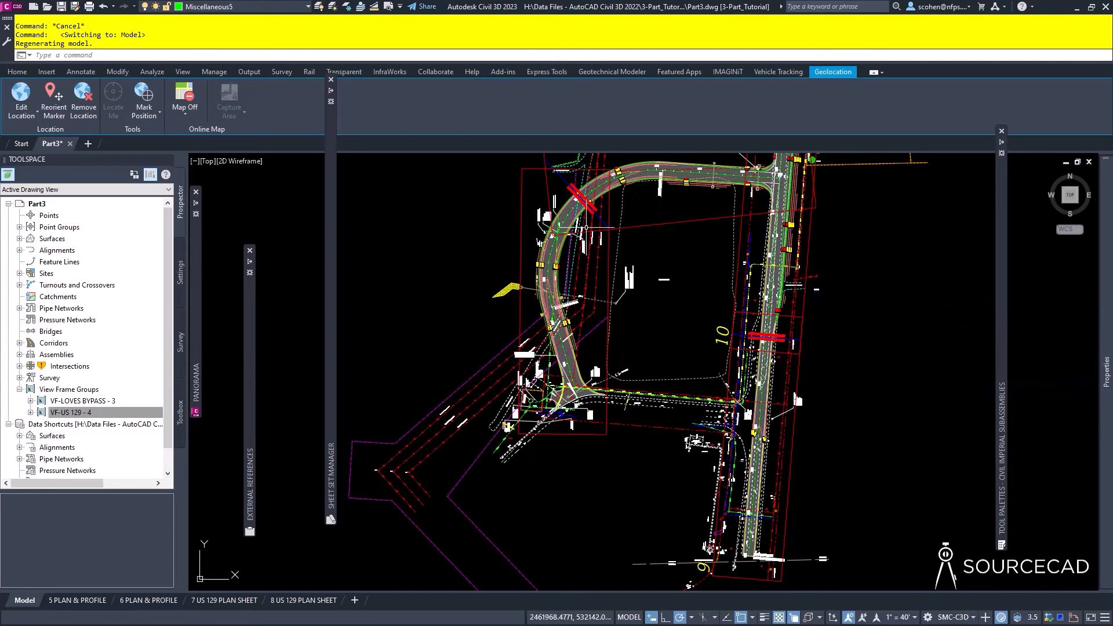
{"action": "scroll", "coordinate": [649, 339], "scroll_direction": "up", "scroll_amount": 4}
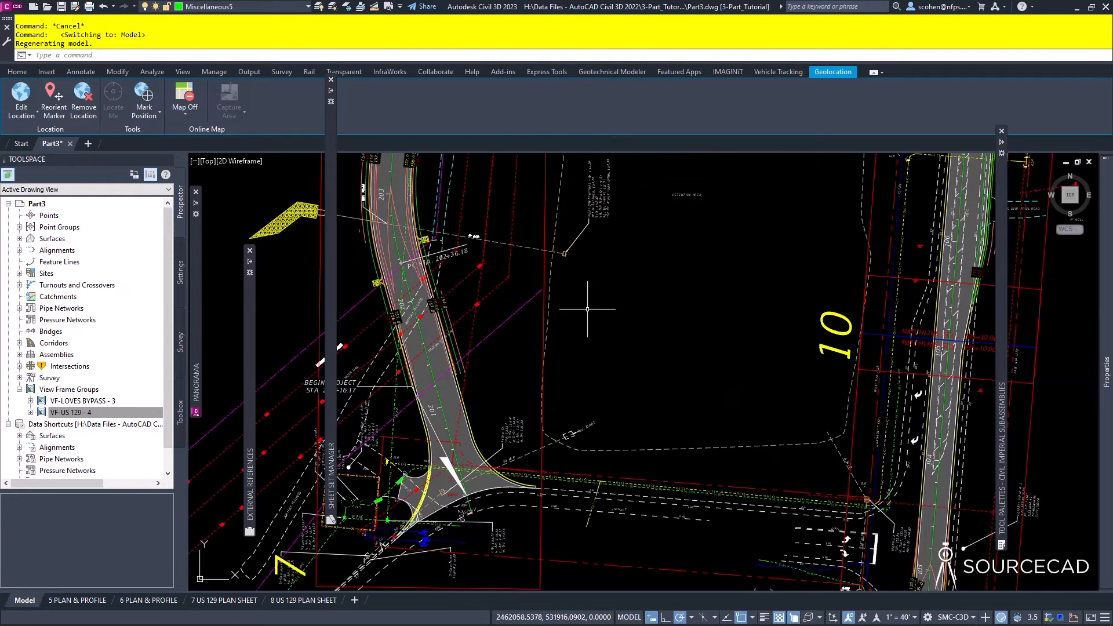
{"action": "middle_click_drag", "start_coordinate": [492, 294], "coordinate": [553, 364]}
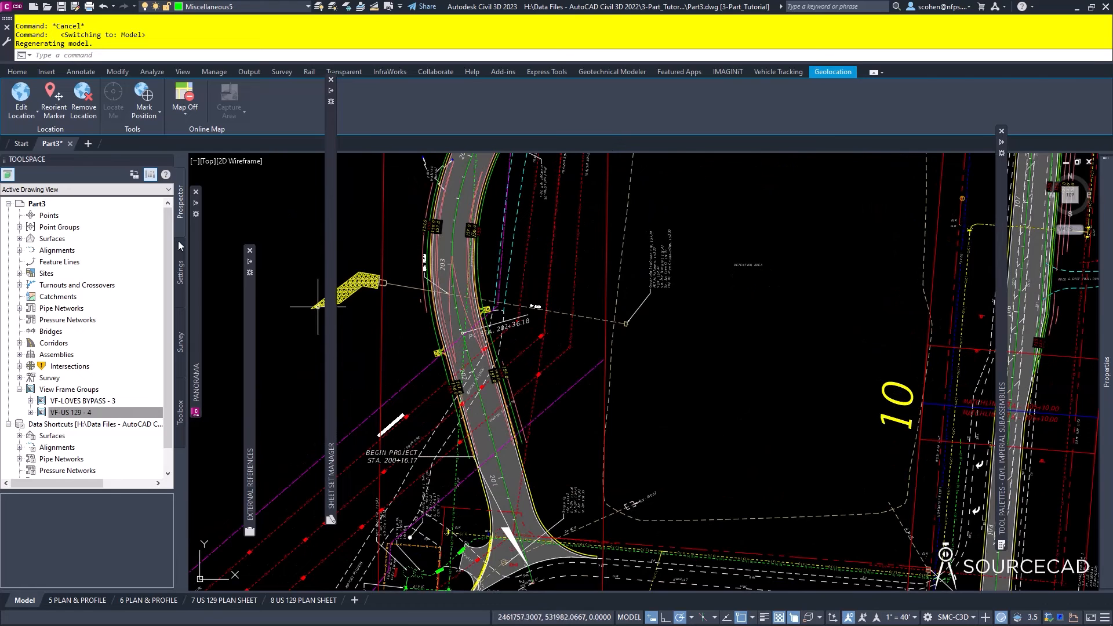
{"action": "left_click", "coordinate": [18, 71]}
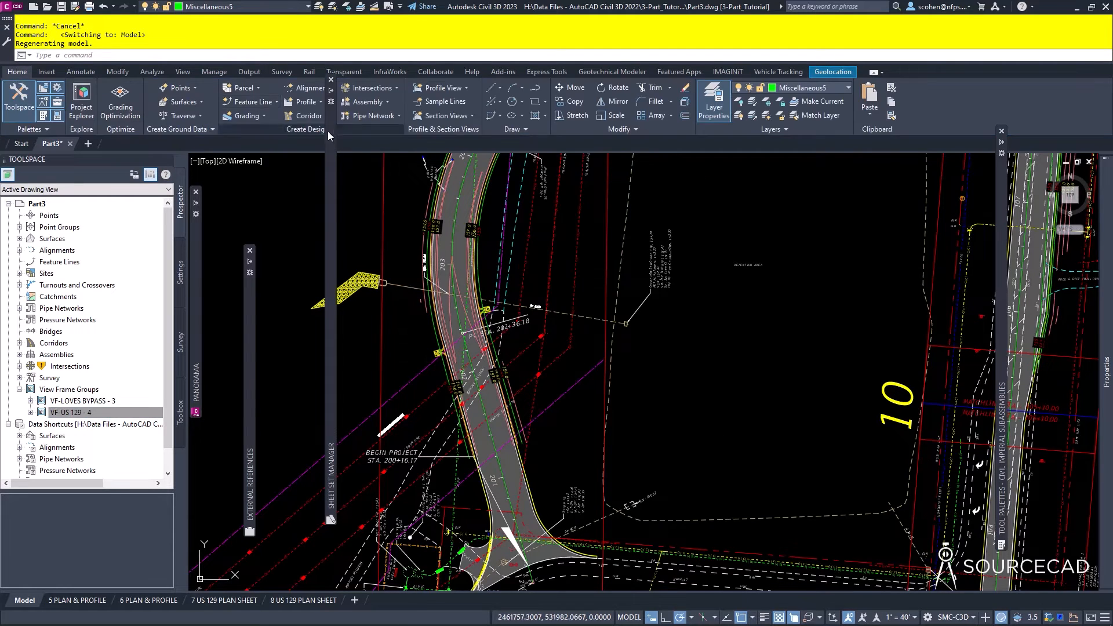
{"action": "mouse_move", "coordinate": [331, 125]}
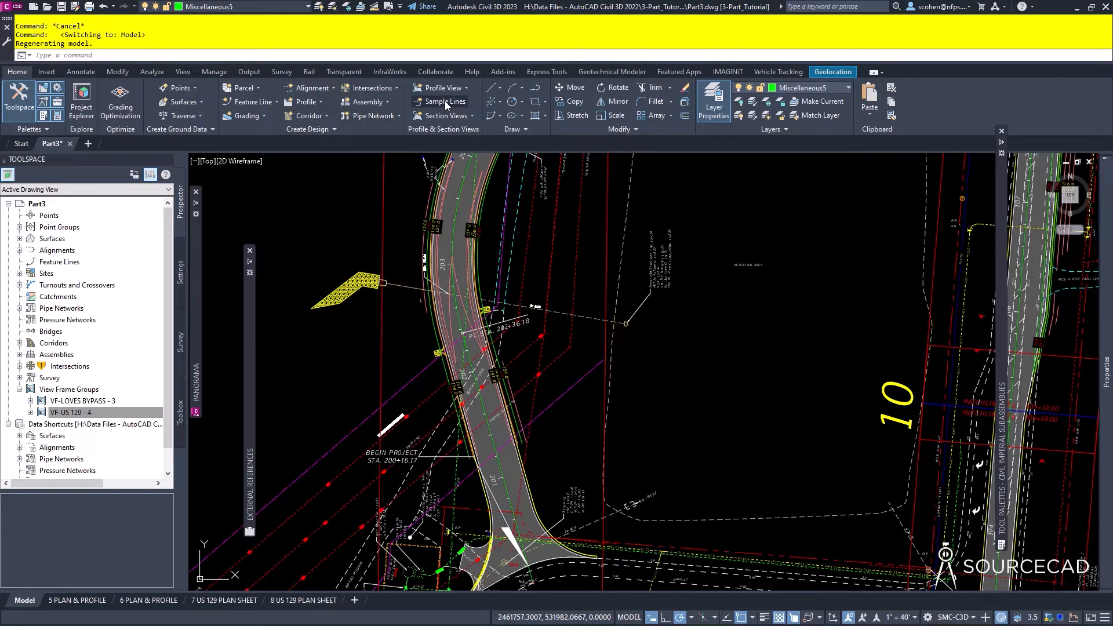
{"action": "left_click", "coordinate": [444, 102]}
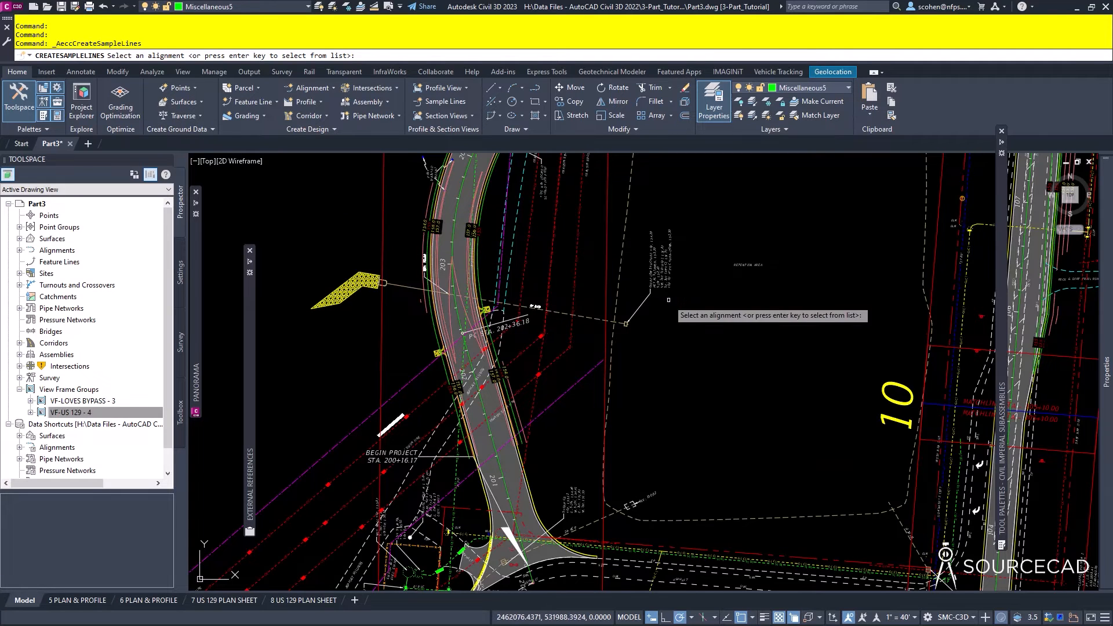
{"action": "key", "text": "Return"}
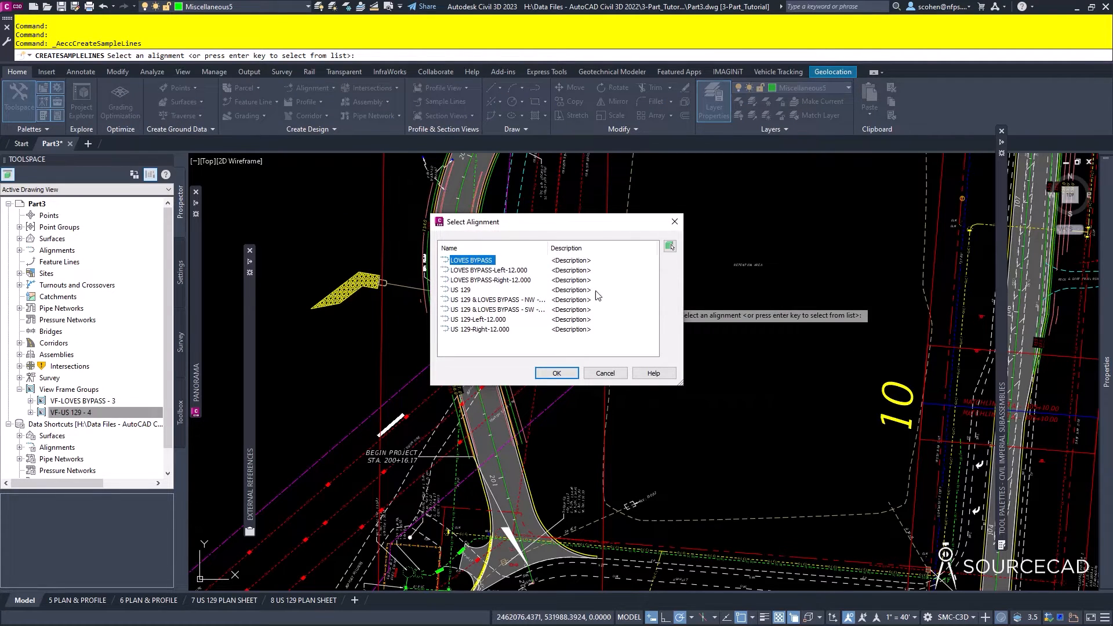
{"action": "left_click", "coordinate": [557, 374]}
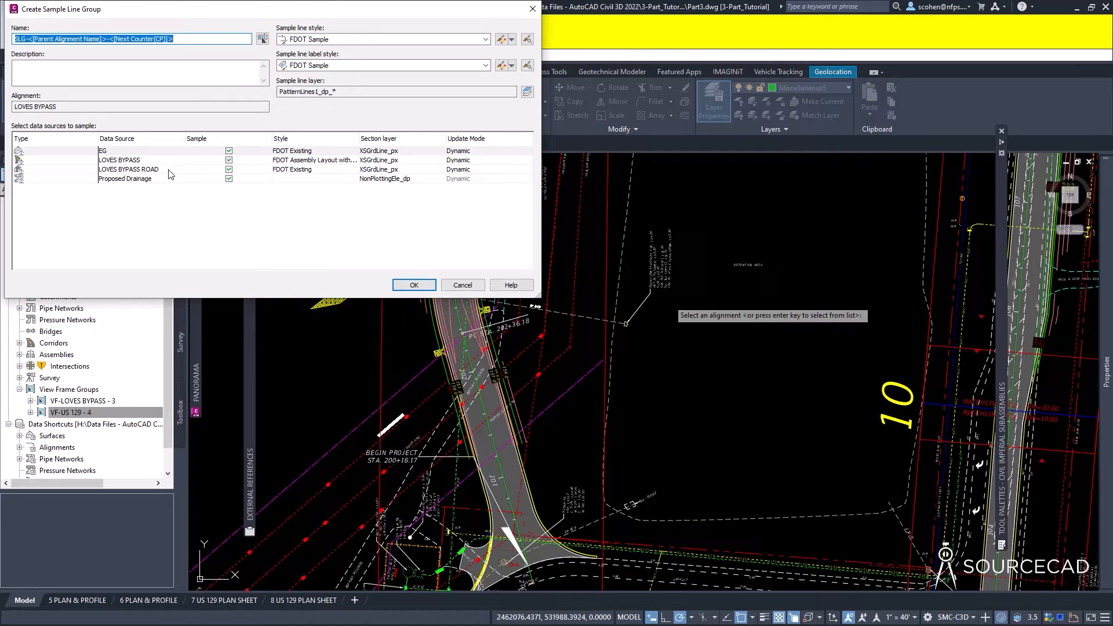
Assign the COMPANY_XSection code set style to the LOVES BYPASS corridor data source in the sample line group.
{"action": "left_click", "coordinate": [318, 160]}
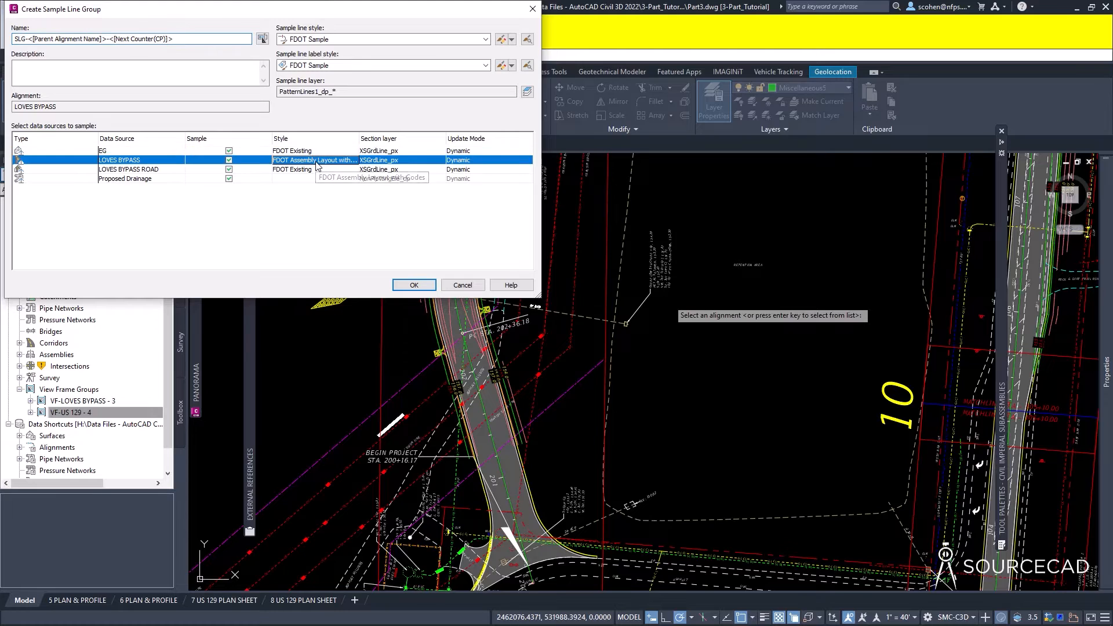
{"action": "left_click", "coordinate": [317, 160]}
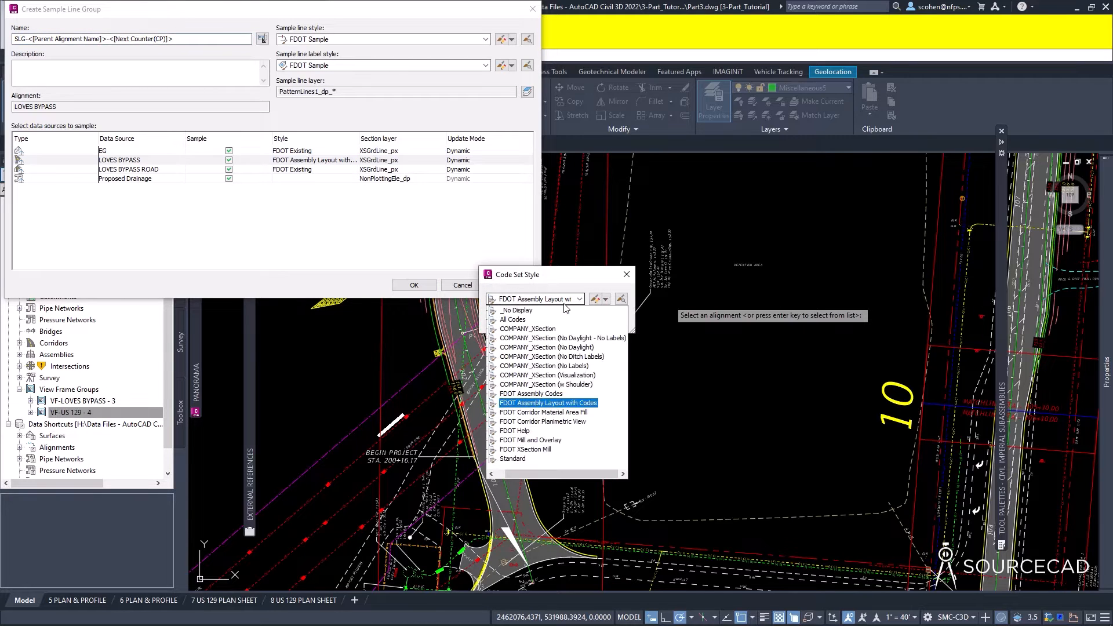
{"action": "left_click", "coordinate": [539, 299]}
{"action": "left_click", "coordinate": [527, 328]}
{"action": "left_click", "coordinate": [519, 326]}
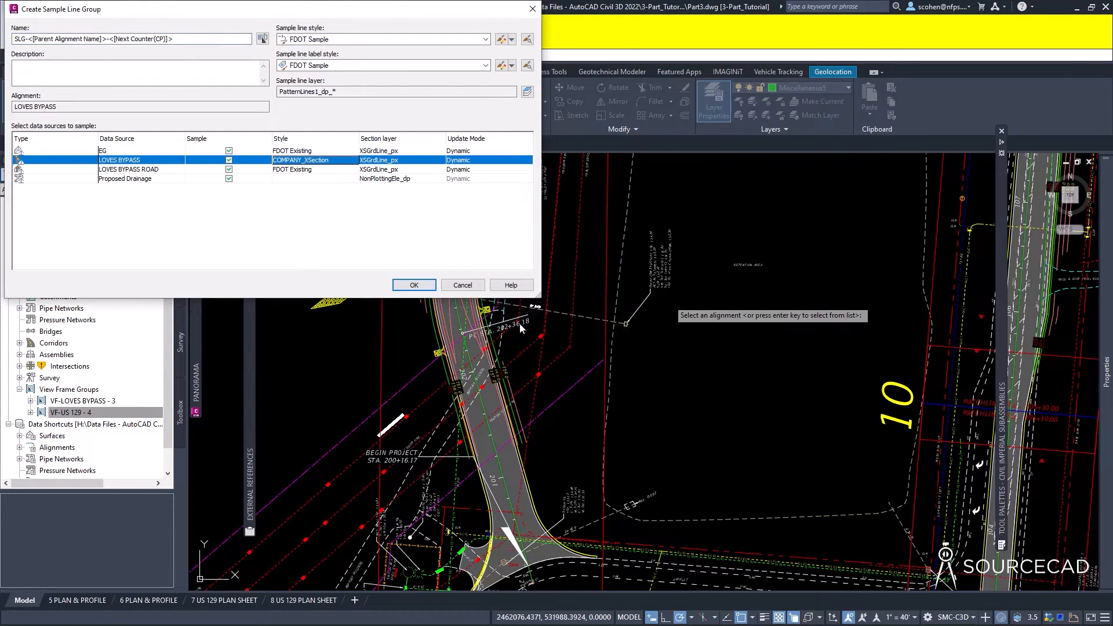
Set the section style of the LOVES BYPASS ROAD surface to _No Display.
{"action": "left_click", "coordinate": [309, 170]}
{"action": "left_click", "coordinate": [309, 169]}
{"action": "left_click", "coordinate": [537, 300]}
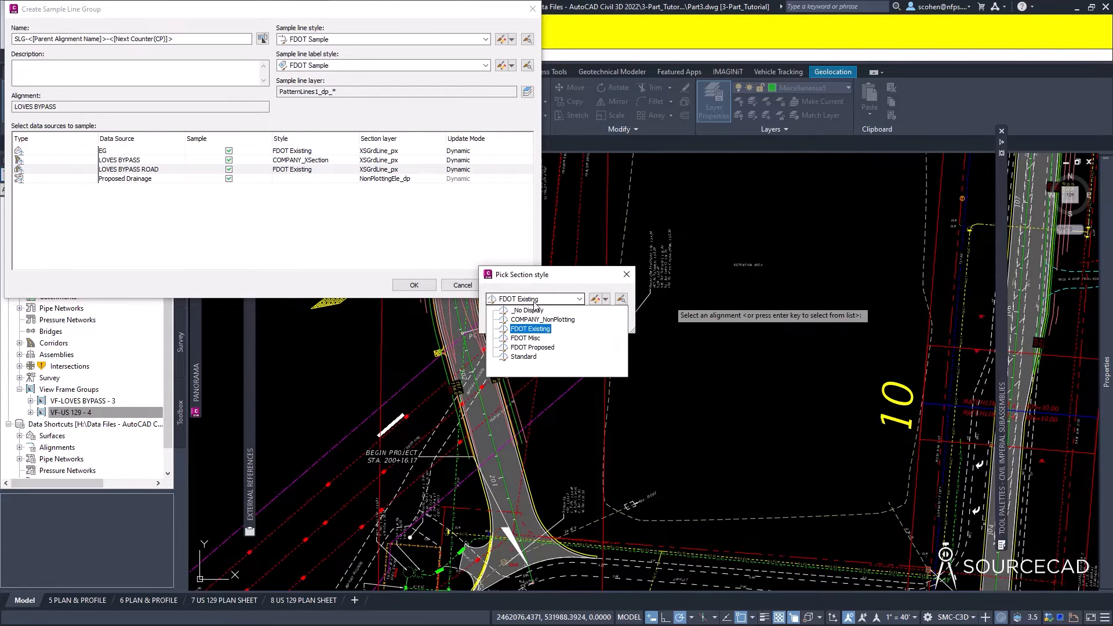
{"action": "left_click", "coordinate": [524, 309]}
{"action": "left_click", "coordinate": [508, 320]}
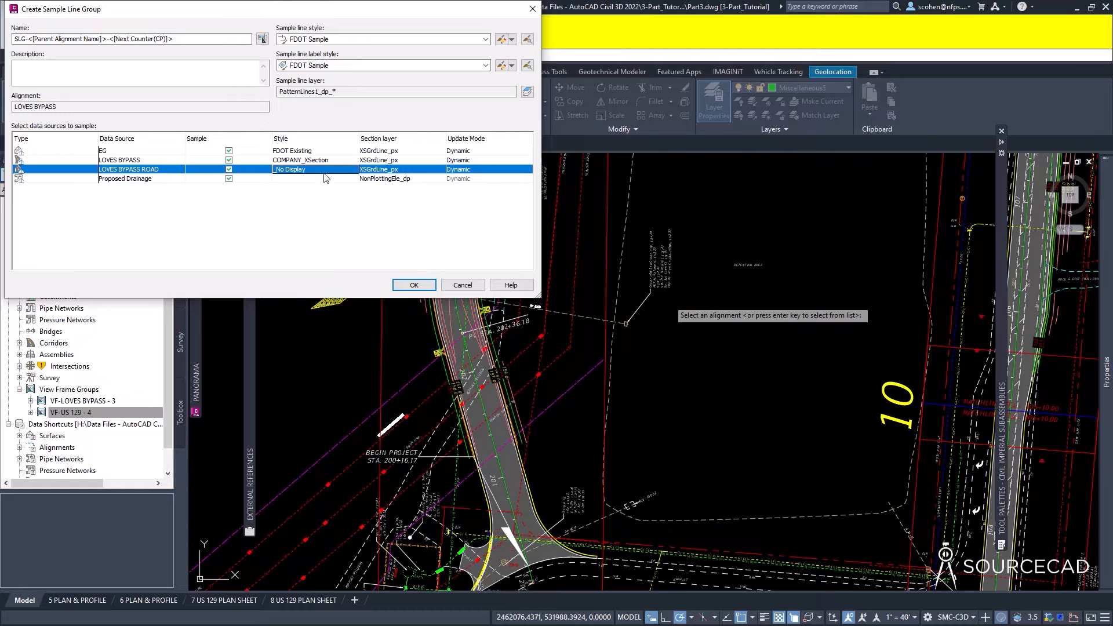
Put the Proposed Drainage sections on the DrainMisc layer and accept the sample line group settings.
{"action": "left_click", "coordinate": [422, 179]}
{"action": "left_click", "coordinate": [421, 180]}
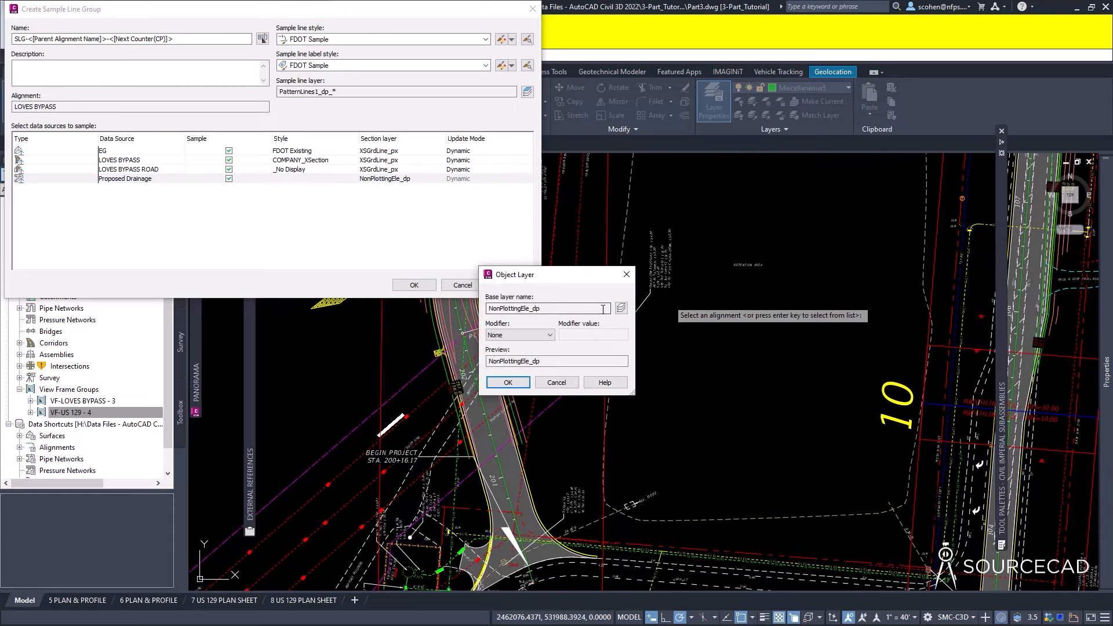
{"action": "left_click", "coordinate": [622, 309]}
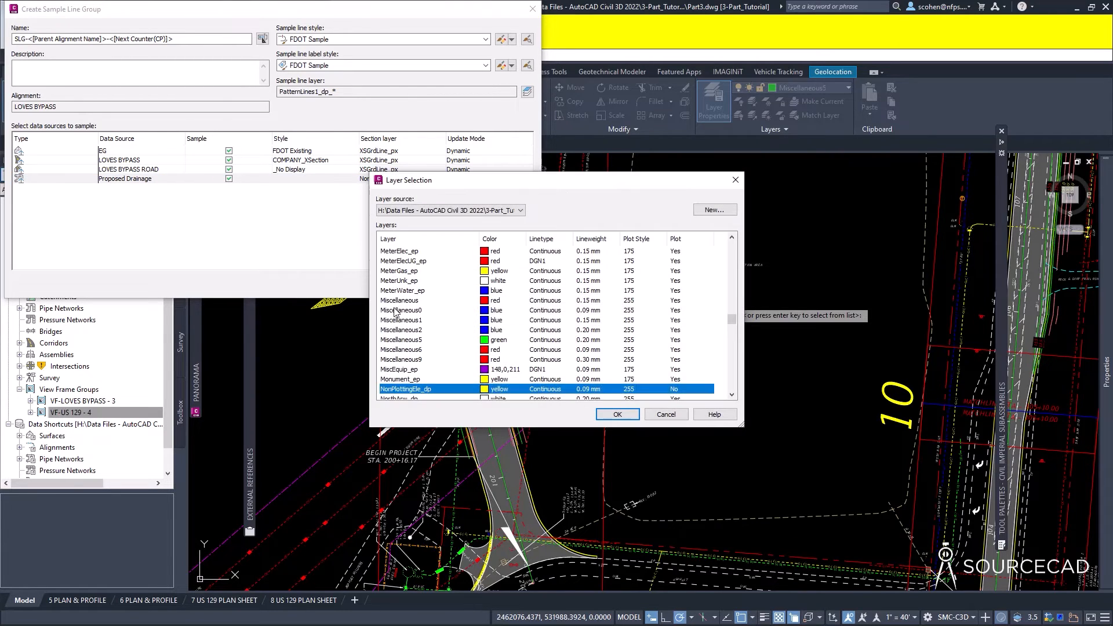
{"action": "left_click", "coordinate": [396, 310]}
{"action": "type", "text": "dr"}
{"action": "scroll", "coordinate": [417, 360], "scroll_direction": "down", "scroll_amount": 2}
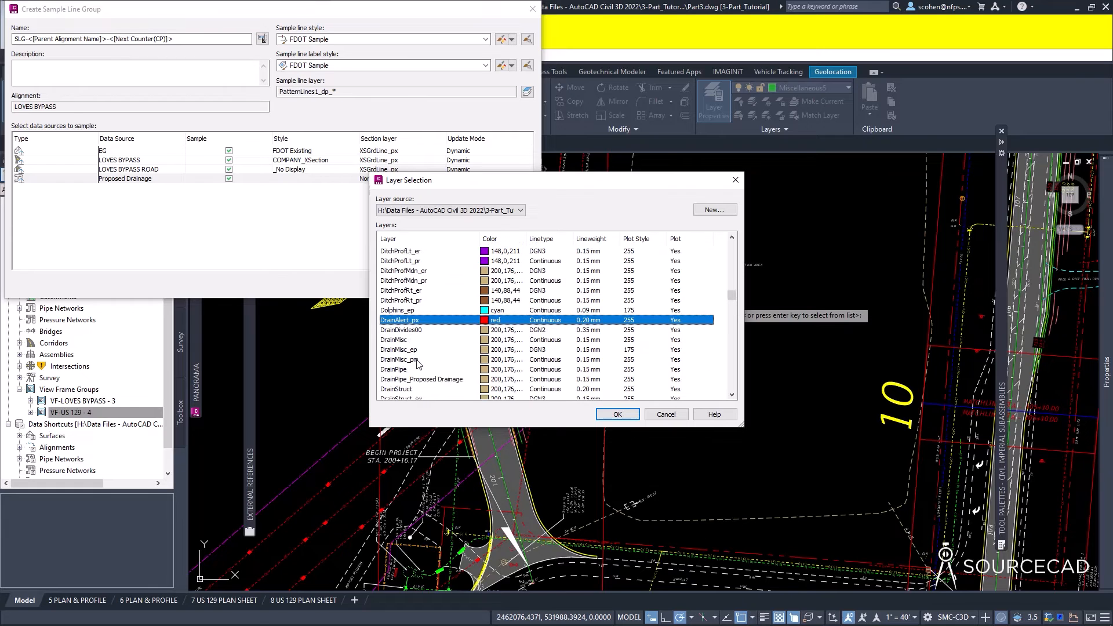
{"action": "left_click", "coordinate": [397, 340]}
{"action": "left_click", "coordinate": [604, 413]}
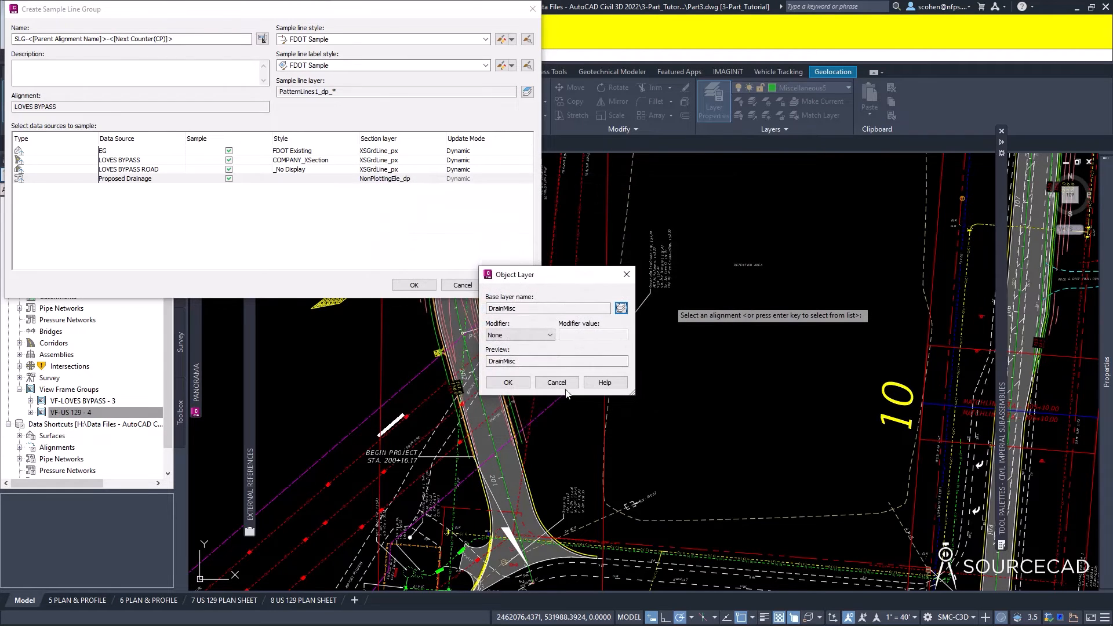
{"action": "left_click", "coordinate": [507, 382]}
{"action": "left_click", "coordinate": [413, 284]}
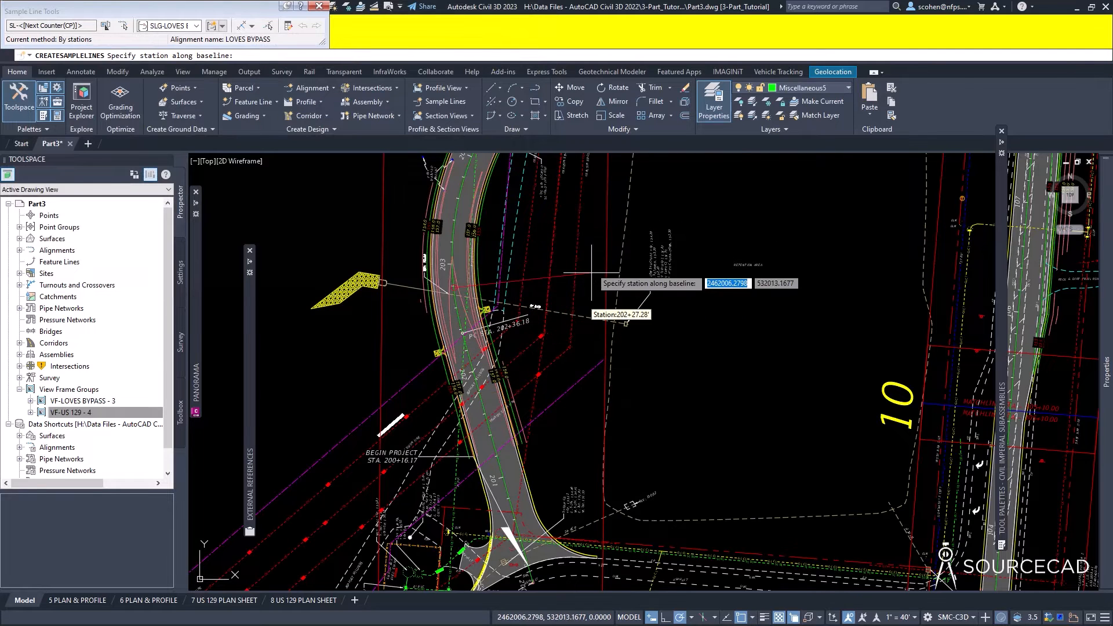
Switch sample line creation to a station range that starts at station 202+00 instead of the alignment start.
{"action": "middle_click_drag", "start_coordinate": [591, 268], "coordinate": [572, 299]}
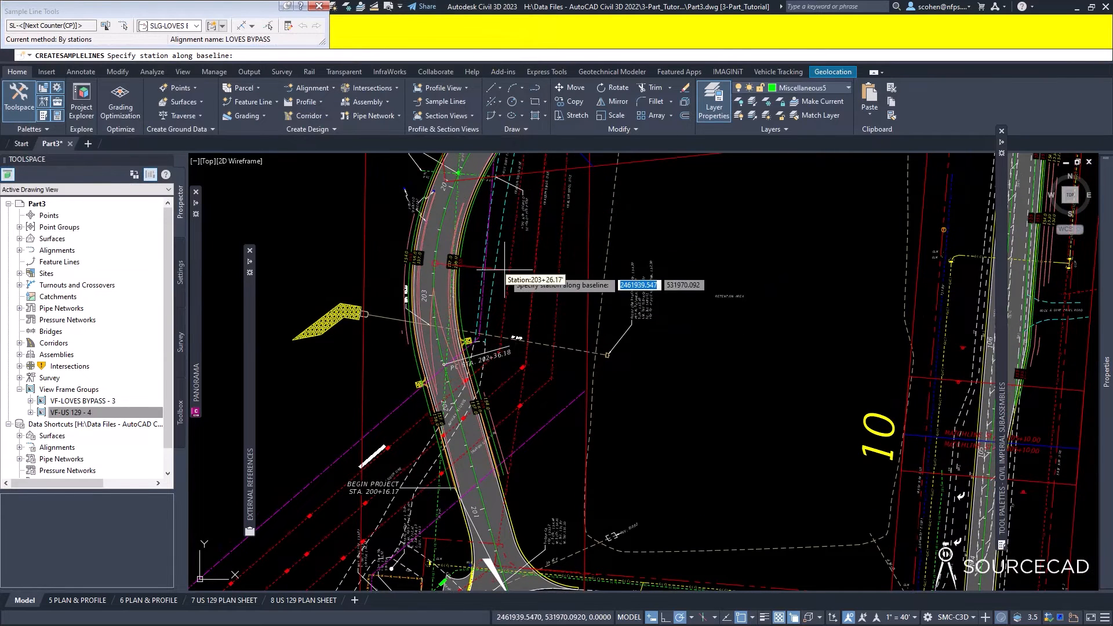
{"action": "left_click", "coordinate": [252, 26]}
{"action": "left_click", "coordinate": [284, 39]}
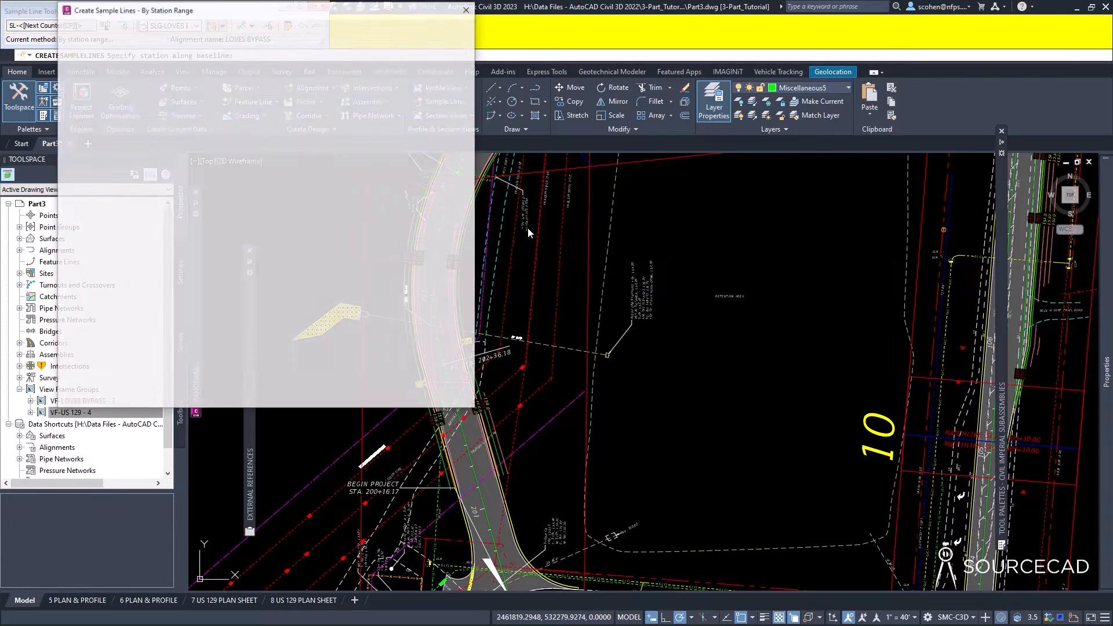
{"action": "left_click", "coordinate": [323, 83]}
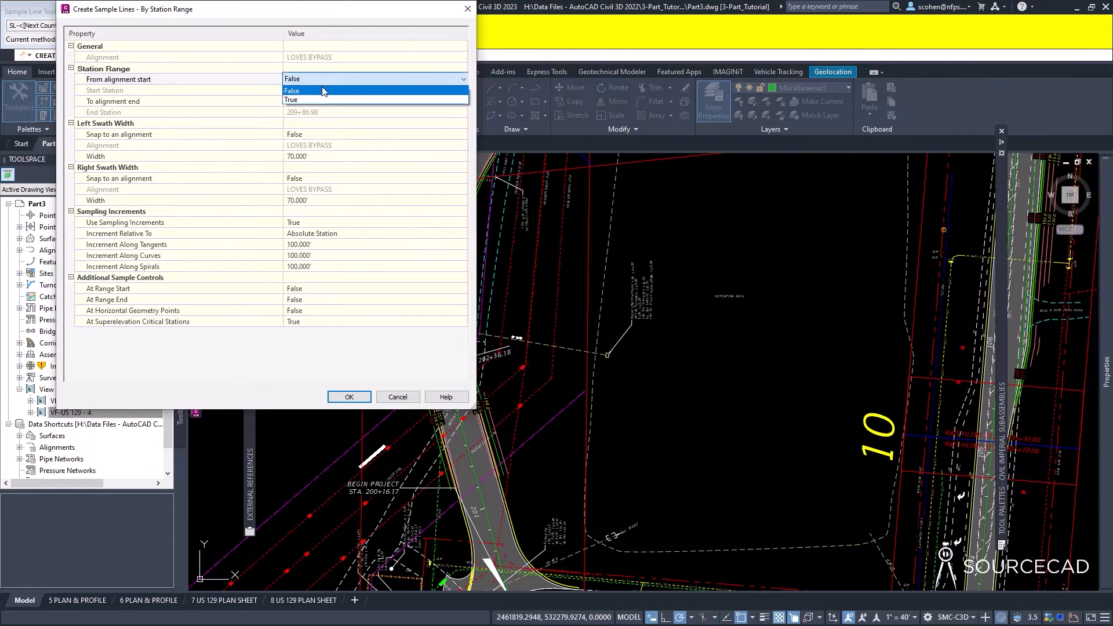
{"action": "left_click", "coordinate": [322, 94]}
{"action": "left_click", "coordinate": [322, 89]}
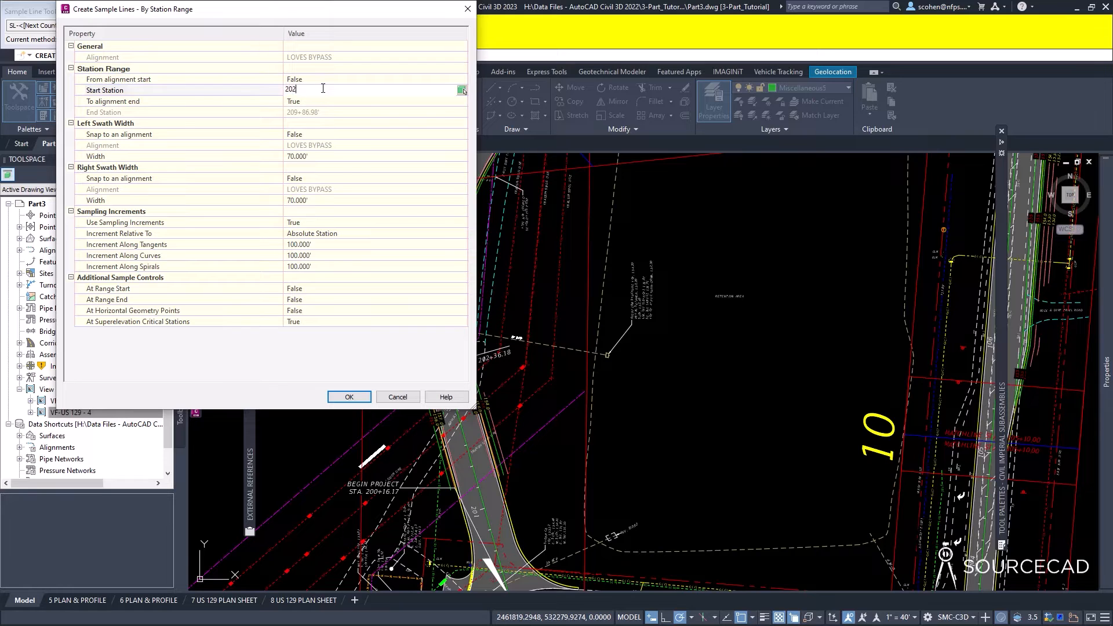
{"action": "type", "text": "20200"}
Set the sampling increments along tangents and curves to 50 feet, create the sample lines and end the command.
{"action": "left_click", "coordinate": [325, 242]}
{"action": "type", "text": "50"}
{"action": "key", "text": "Return"}
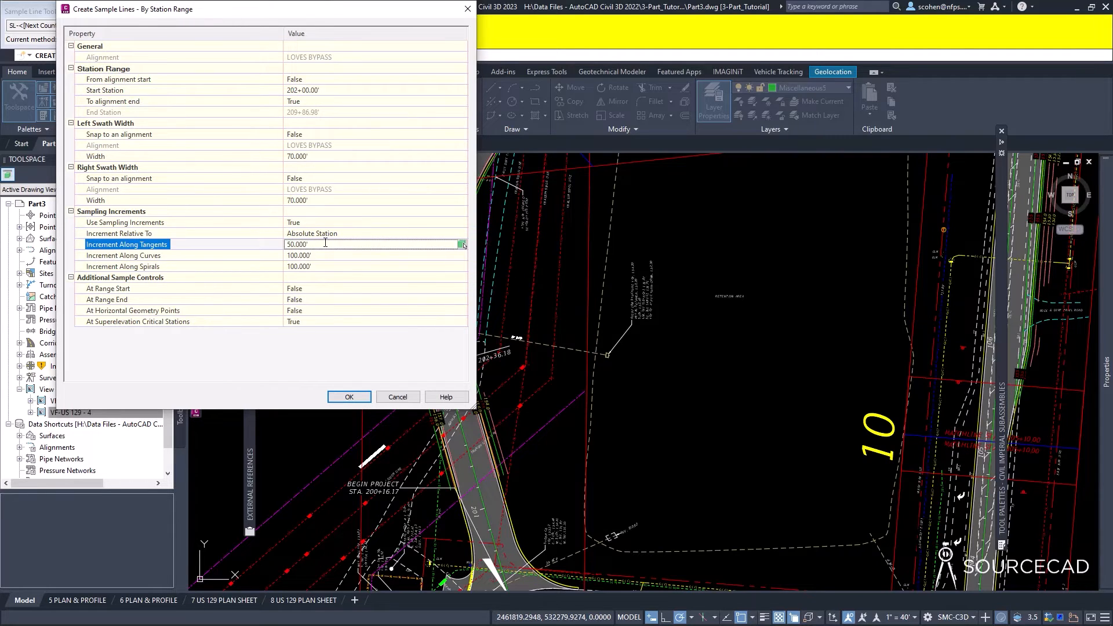
{"action": "left_click", "coordinate": [324, 255]}
{"action": "type", "text": "50"}
{"action": "key", "text": "Return"}
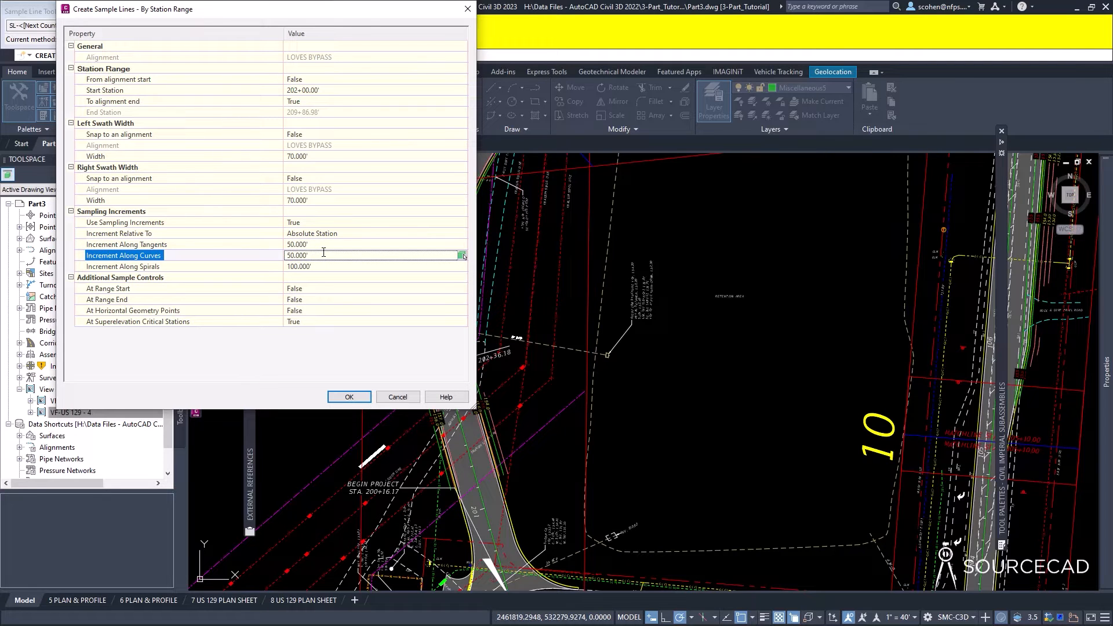
{"action": "left_click", "coordinate": [349, 397]}
{"action": "key", "text": "Escape"}
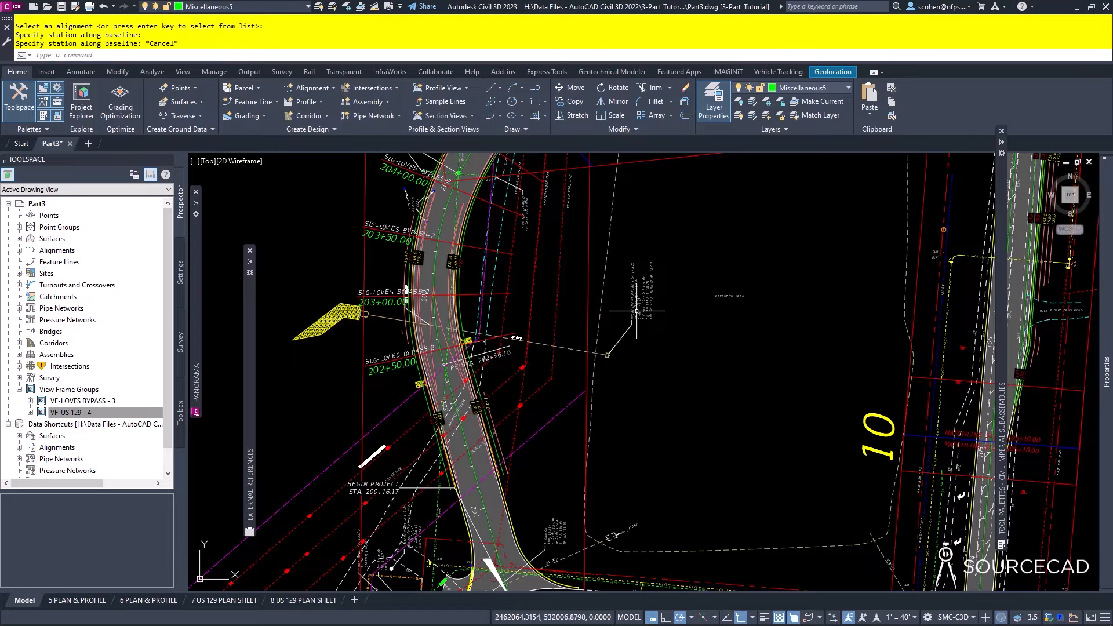
{"action": "key", "text": "Escape"}
Change the model space annotation scale to 1" = 10' for the cross sections.
{"action": "scroll", "coordinate": [636, 312], "scroll_direction": "down", "scroll_amount": 5}
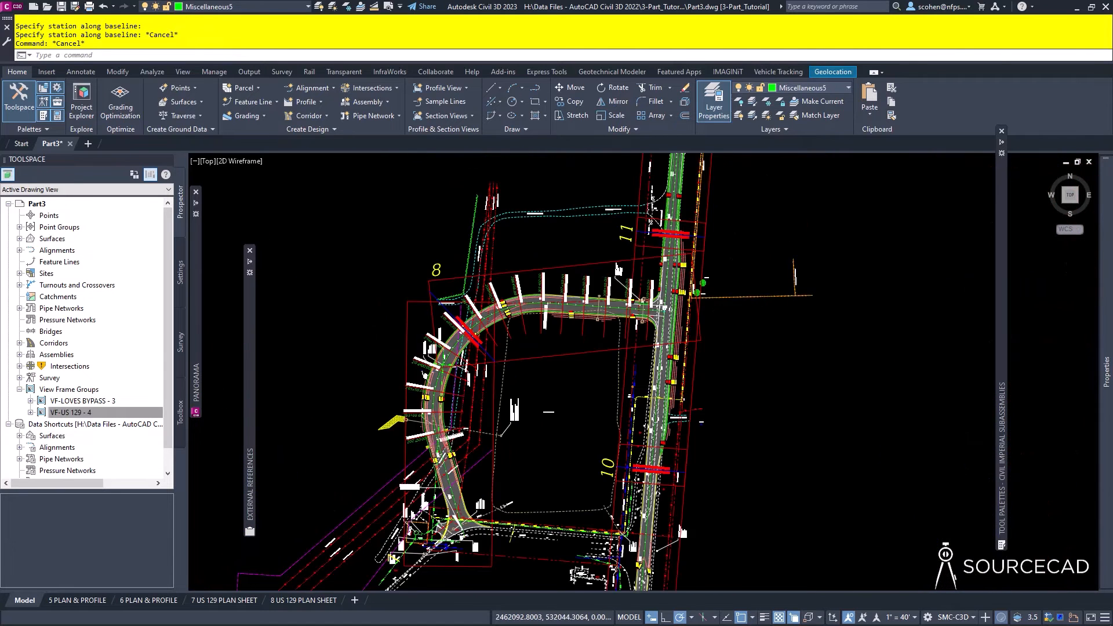
{"action": "middle_click_drag", "start_coordinate": [715, 220], "coordinate": [375, 158]}
{"action": "middle_click_drag", "start_coordinate": [556, 485], "coordinate": [650, 341]}
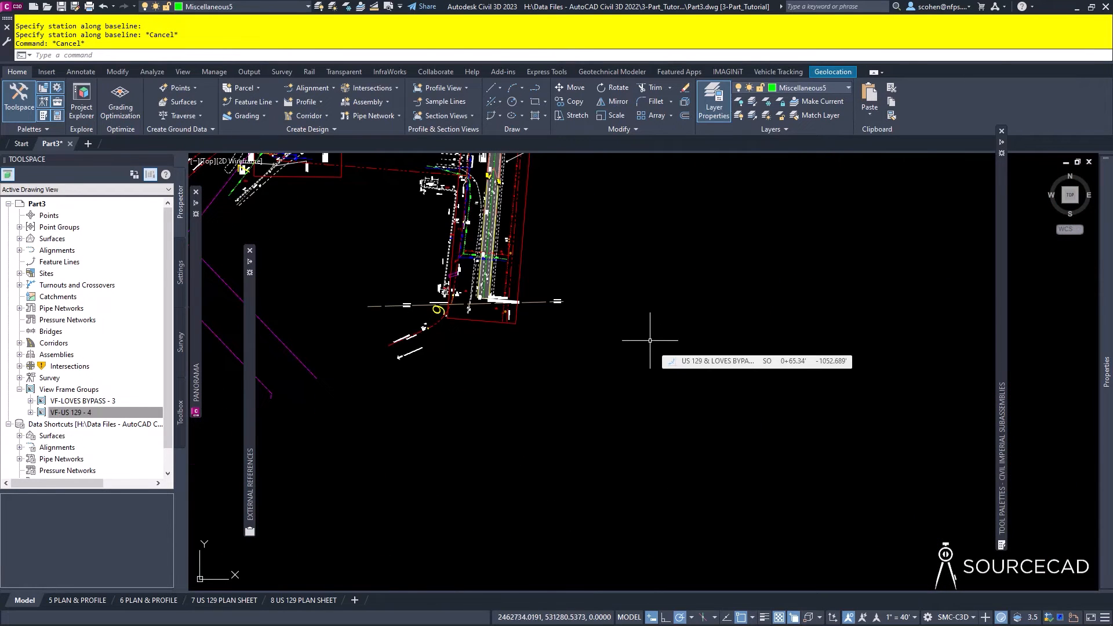
{"action": "left_click", "coordinate": [912, 617]}
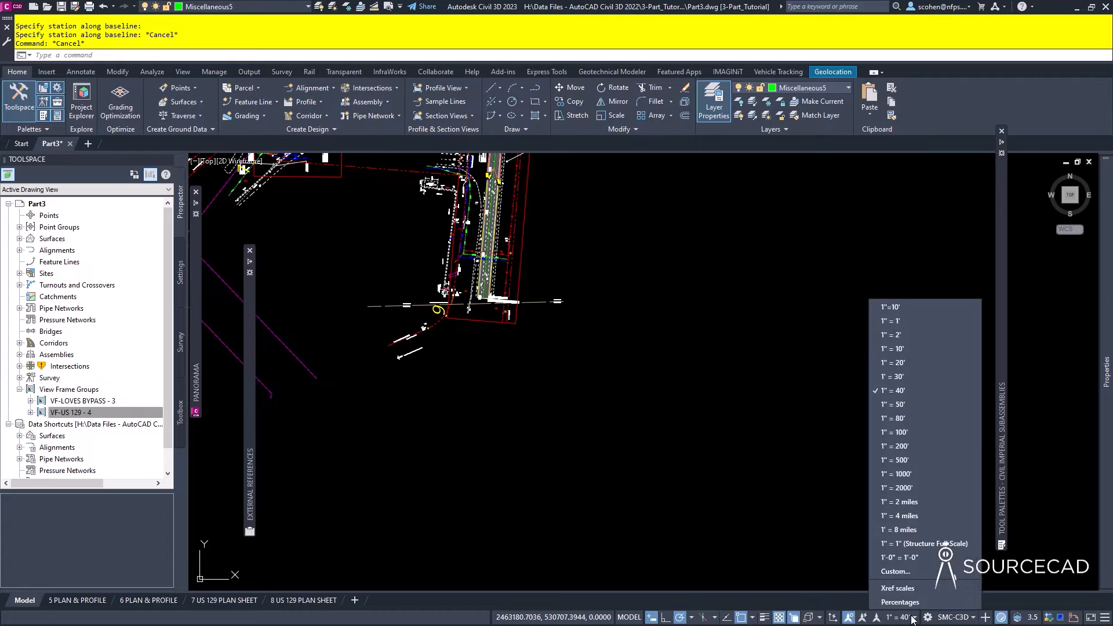
{"action": "left_click", "coordinate": [895, 352]}
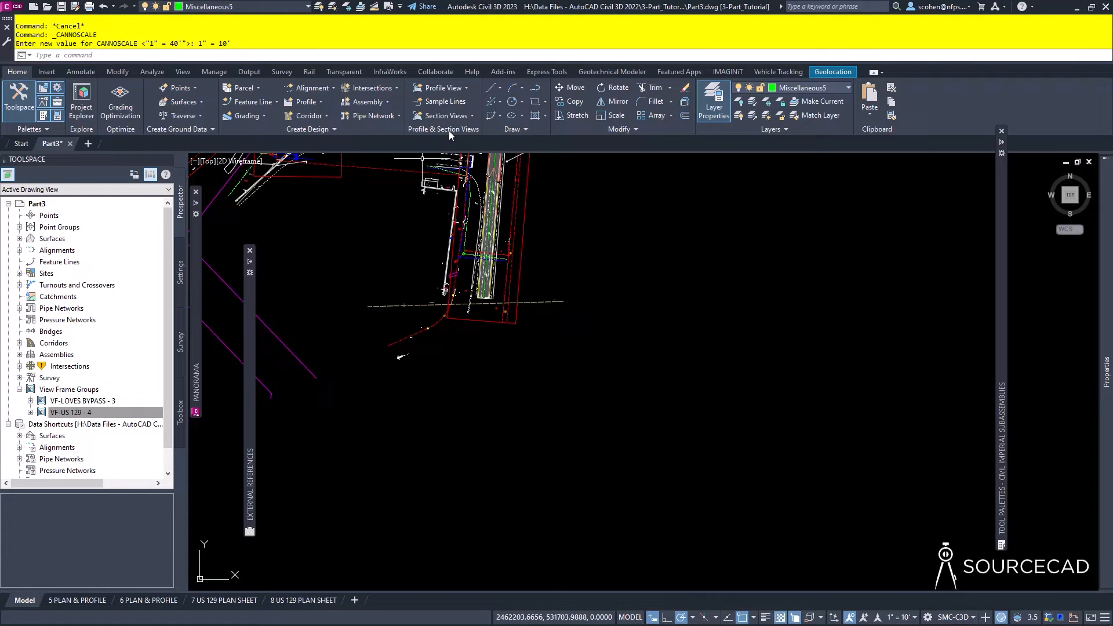
Start multiple section views for the LOVES BYPASS alignment, keeping the COMPANY_10 Horz x 5 Vert 2X section view style.
{"action": "left_click", "coordinate": [450, 115]}
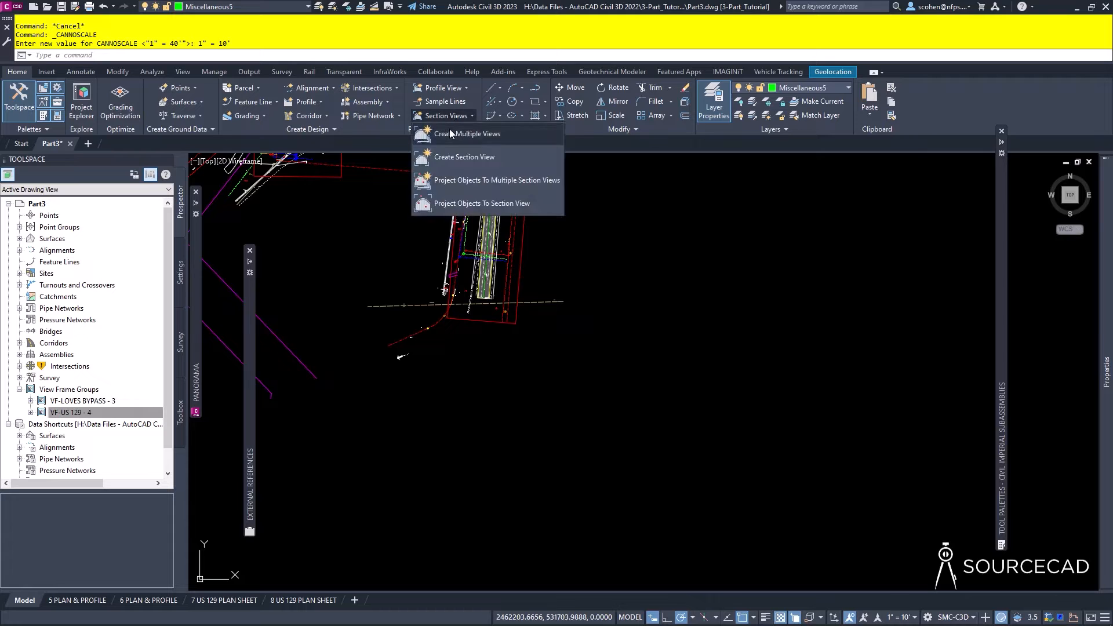
{"action": "left_click", "coordinate": [458, 133]}
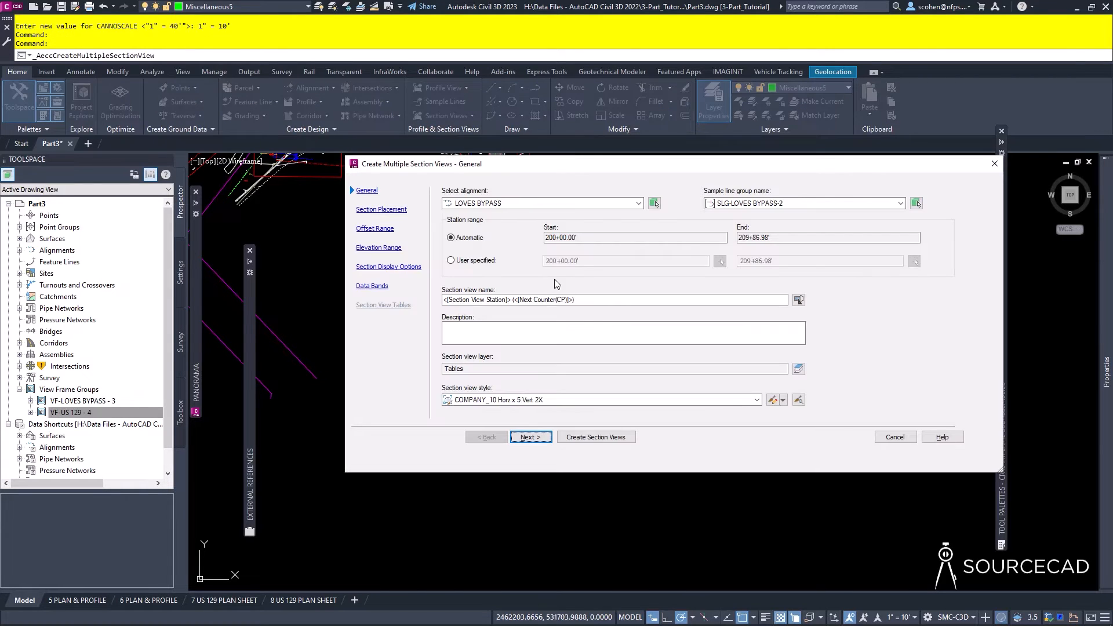
{"action": "left_click", "coordinate": [547, 401]}
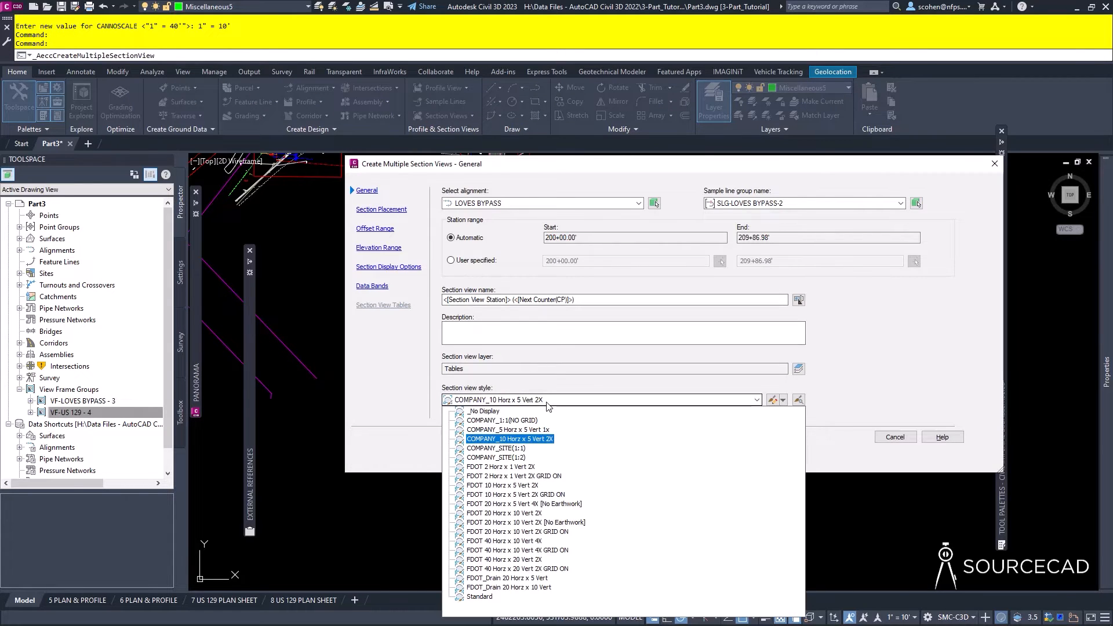
{"action": "left_click", "coordinate": [547, 401]}
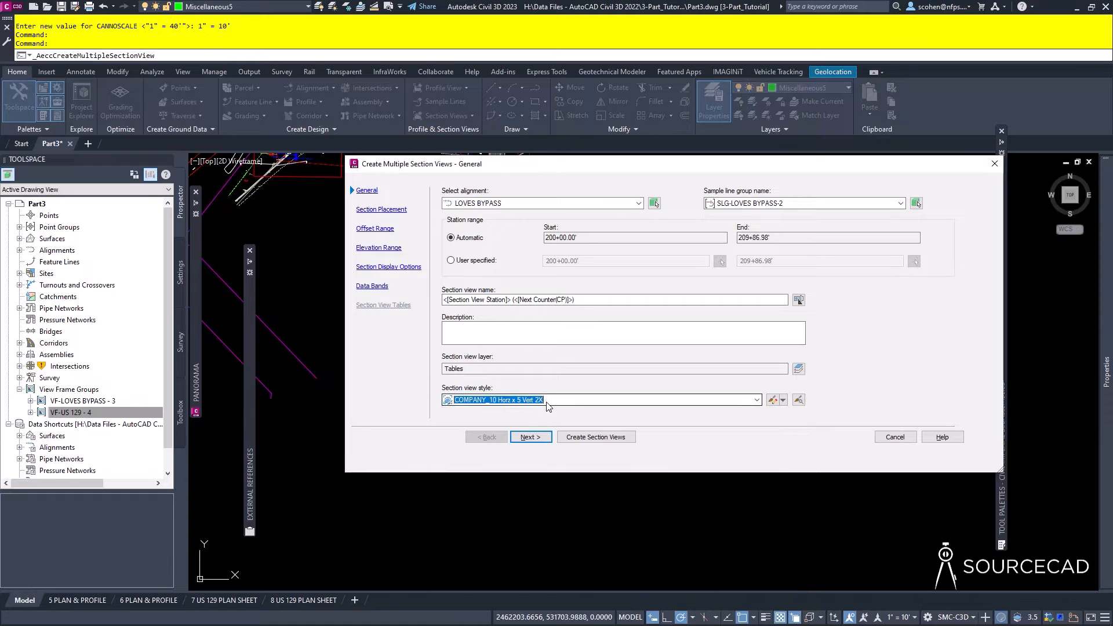
{"action": "left_click", "coordinate": [533, 436]}
Use the 11x17 10x Landscape layout from Cross sections.dwt as the sheet template and accept the section placement settings.
{"action": "left_click", "coordinate": [923, 245]}
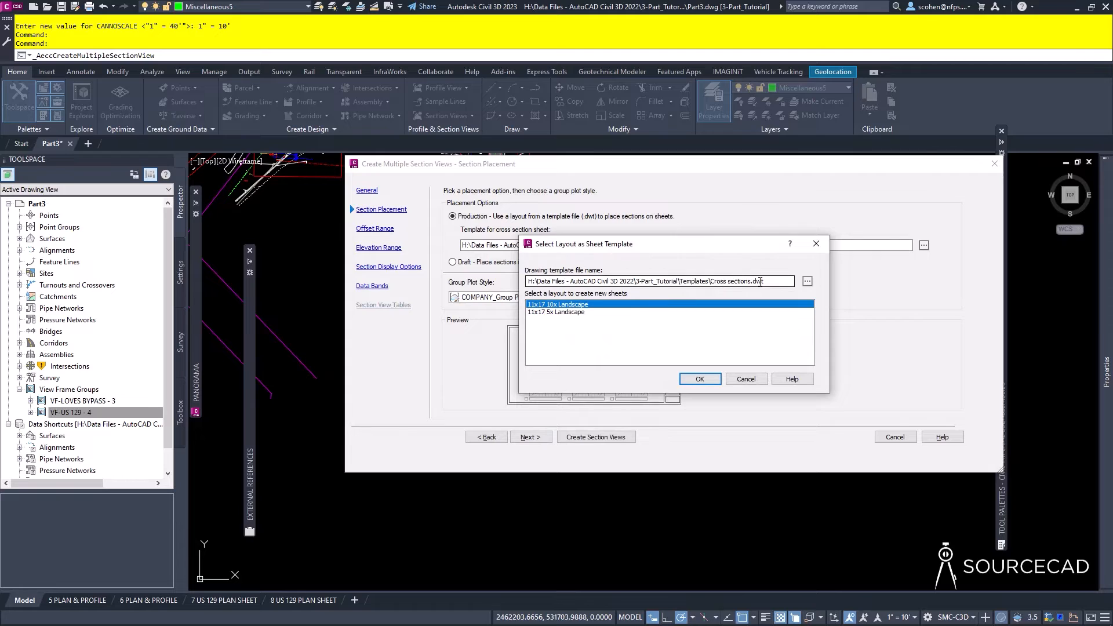
{"action": "left_click_drag", "start_coordinate": [770, 281], "coordinate": [719, 291]}
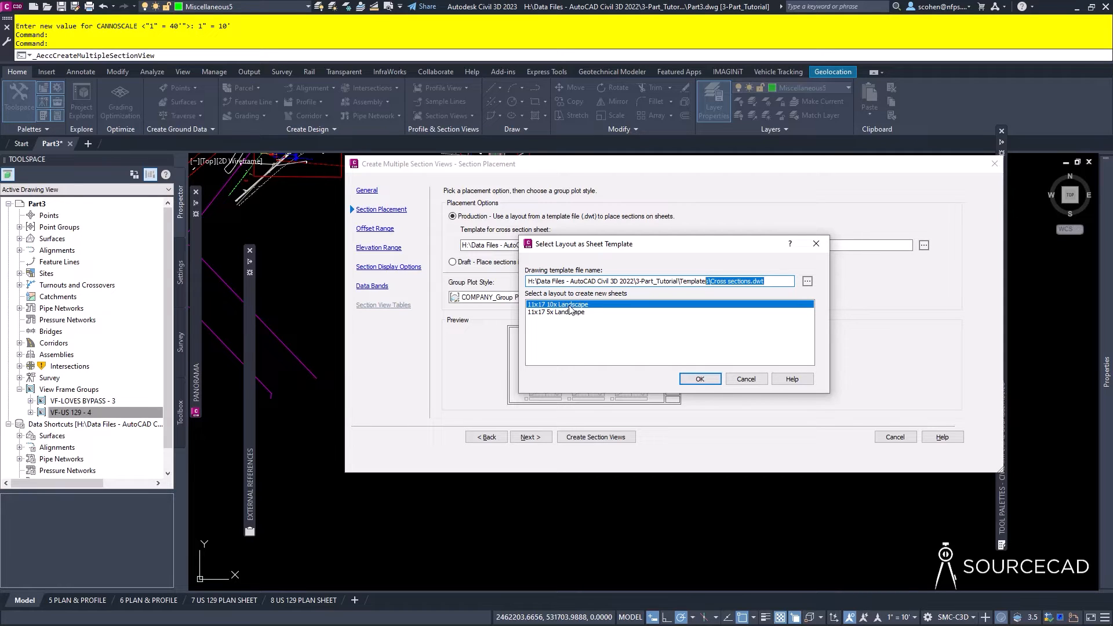
{"action": "left_click", "coordinate": [700, 379]}
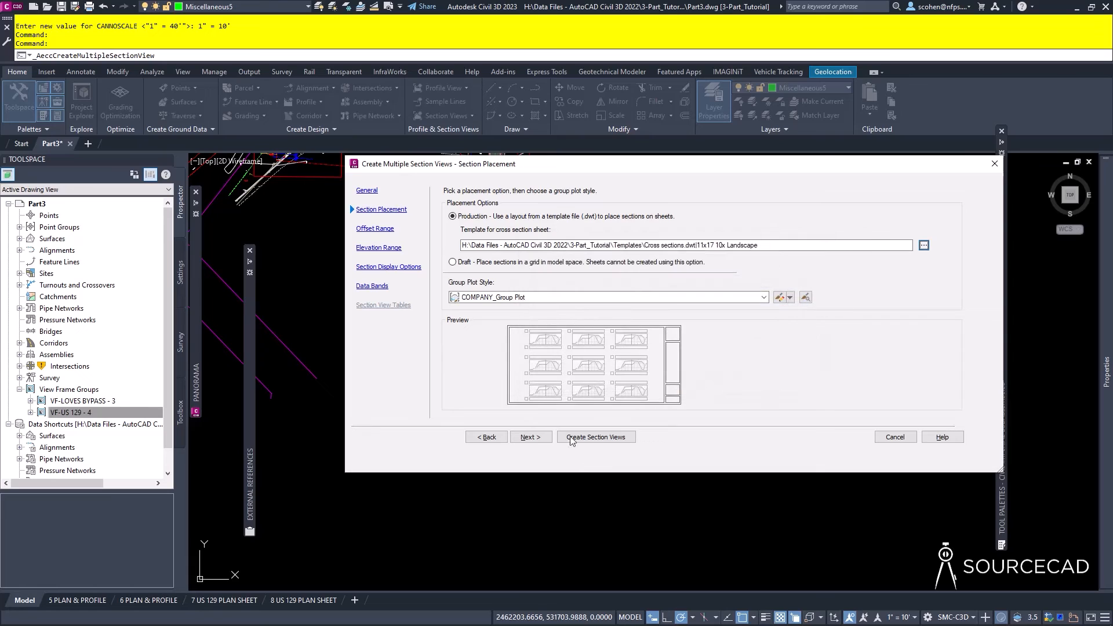
{"action": "left_click", "coordinate": [531, 437]}
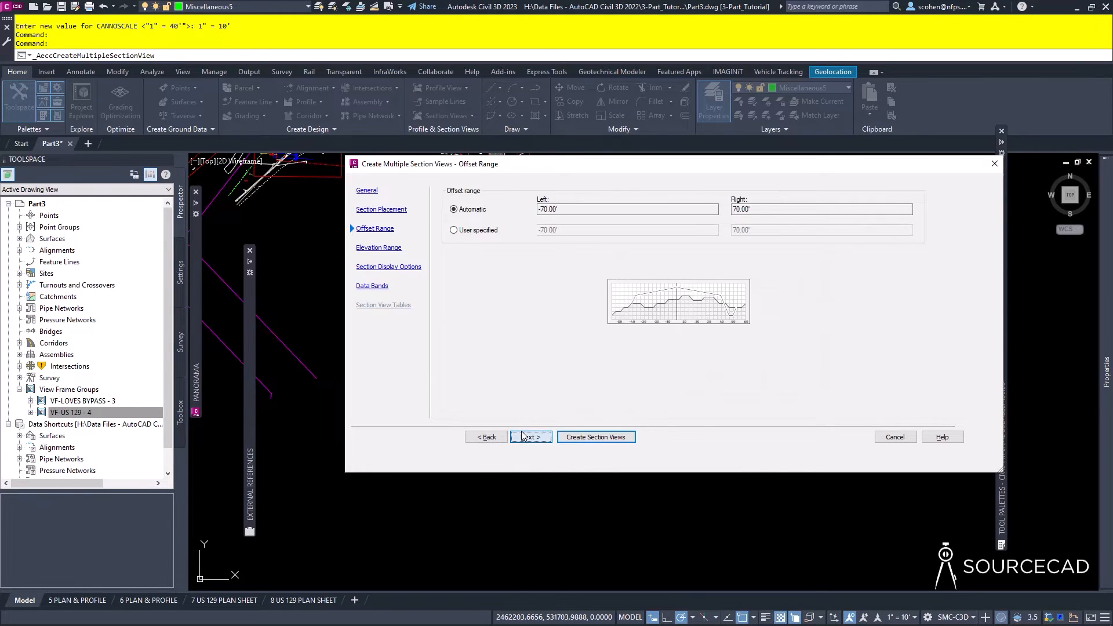
Accept the offset, elevation and section display settings, and set Surface1 of the section data band to EG.
{"action": "left_click", "coordinate": [525, 437]}
{"action": "left_click", "coordinate": [524, 437]}
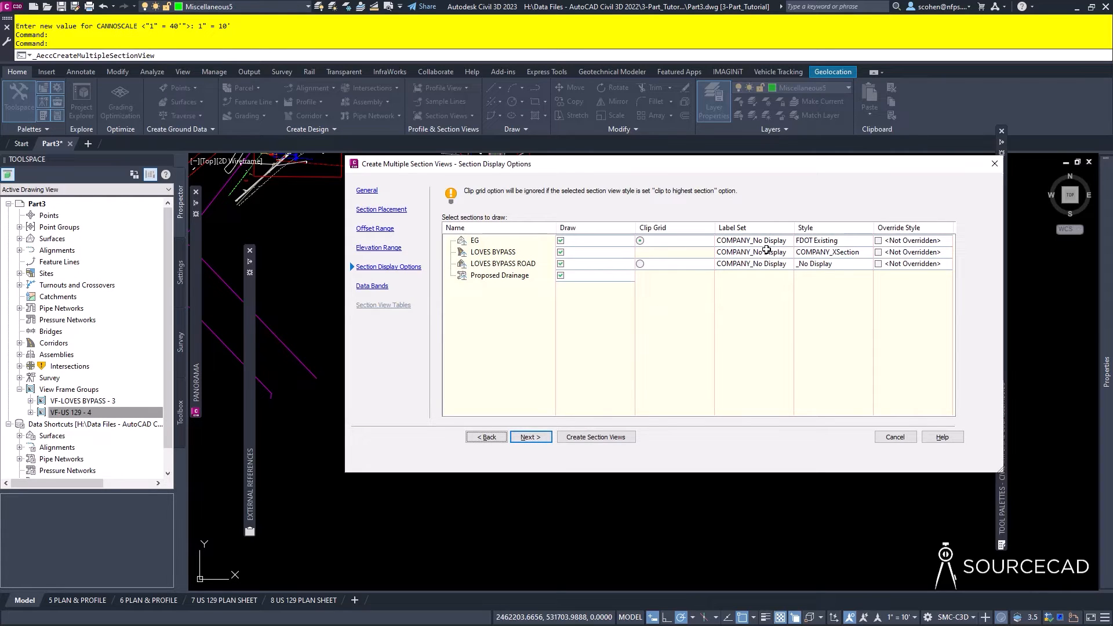
{"action": "left_click", "coordinate": [547, 442]}
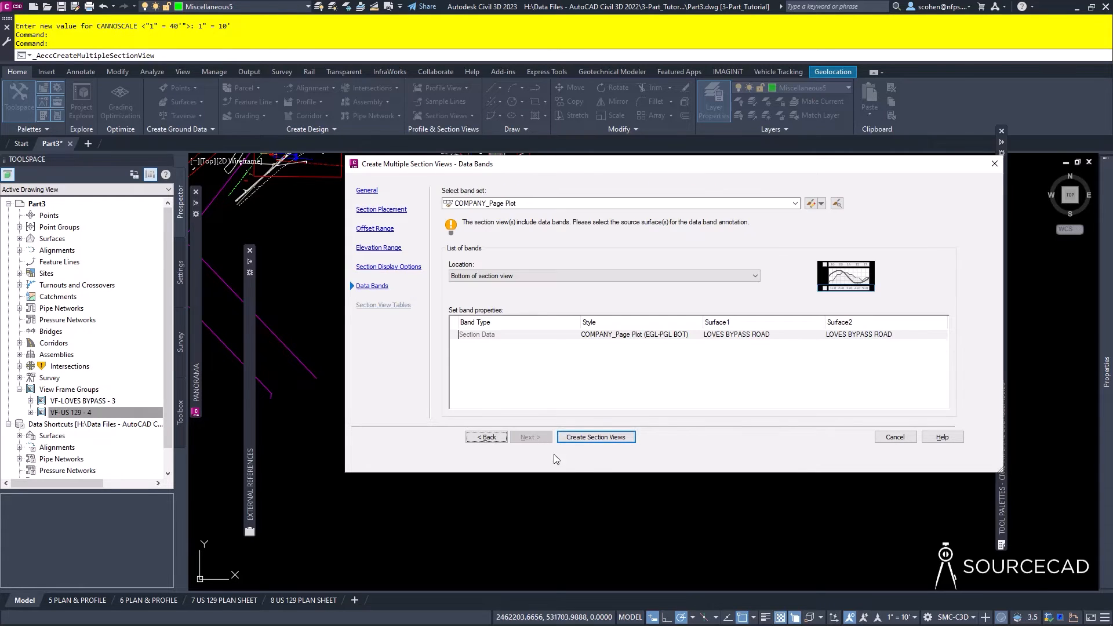
{"action": "left_click", "coordinate": [751, 335]}
{"action": "left_click", "coordinate": [752, 335]}
{"action": "left_click", "coordinate": [738, 352]}
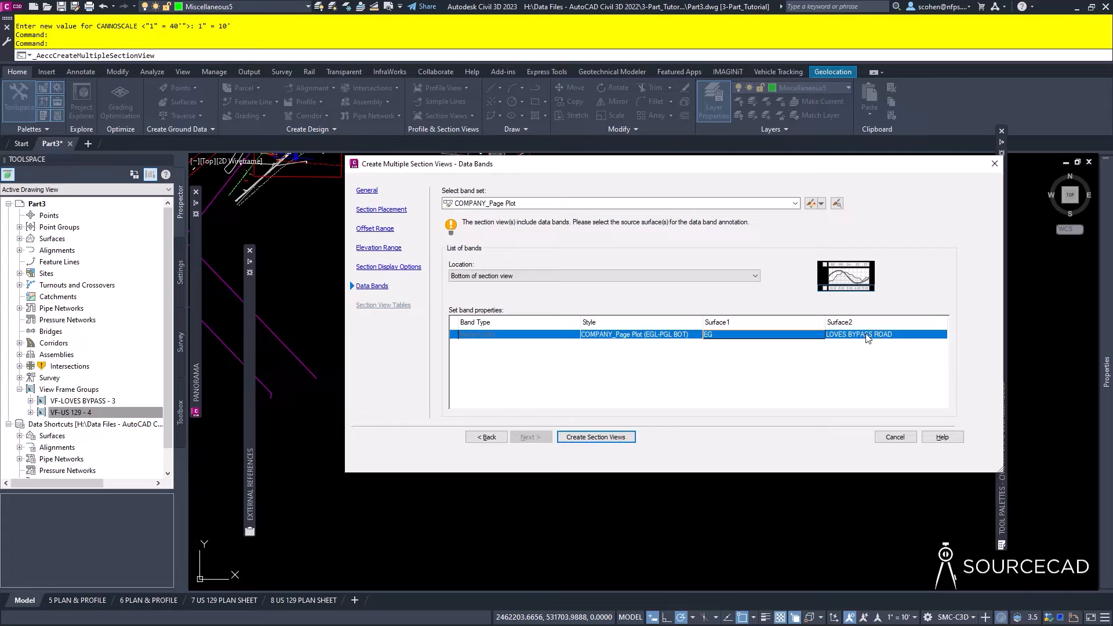
Review the LOVES BYPASS ROAD section display settings, create the section views and place them in the empty area below the plan.
{"action": "left_click", "coordinate": [386, 267]}
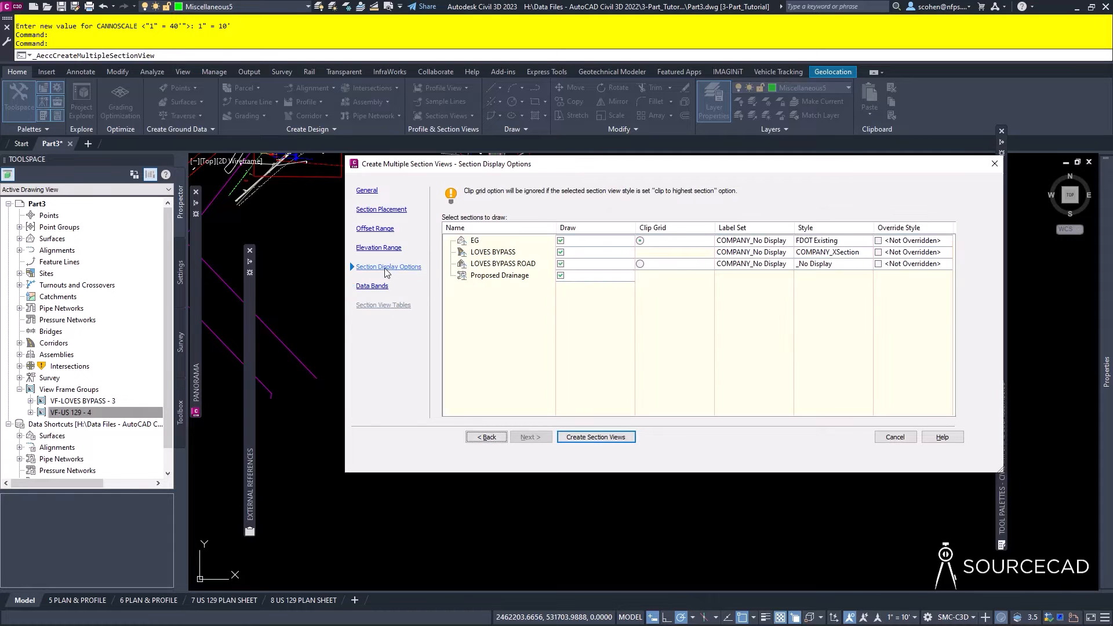
{"action": "left_click", "coordinate": [482, 264]}
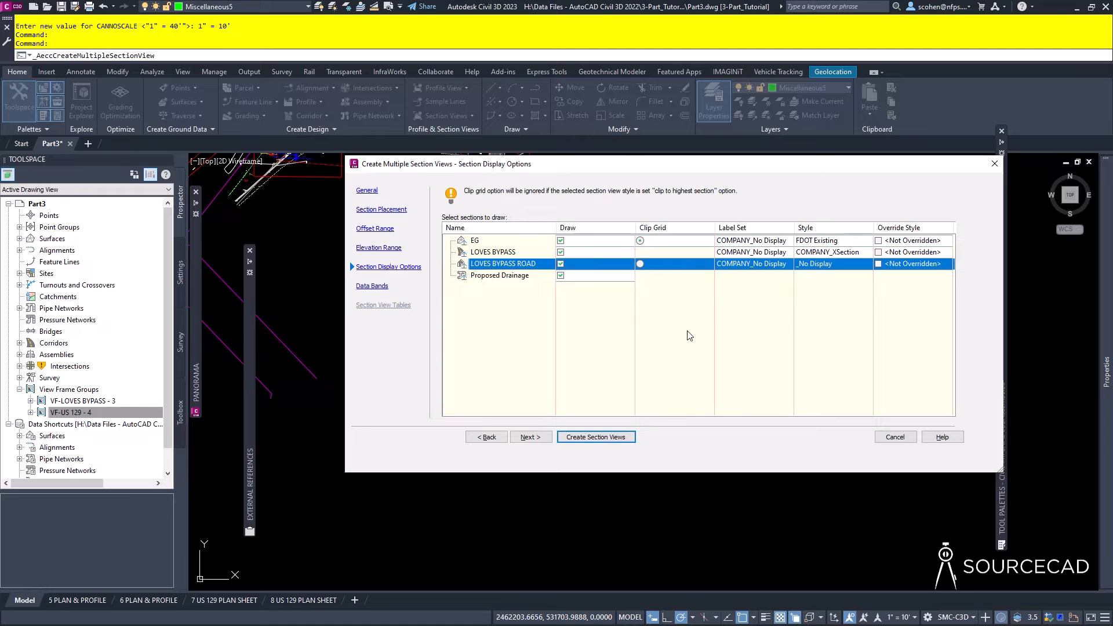
{"action": "left_click", "coordinate": [596, 438]}
{"action": "scroll", "coordinate": [605, 399], "scroll_direction": "down", "scroll_amount": 5}
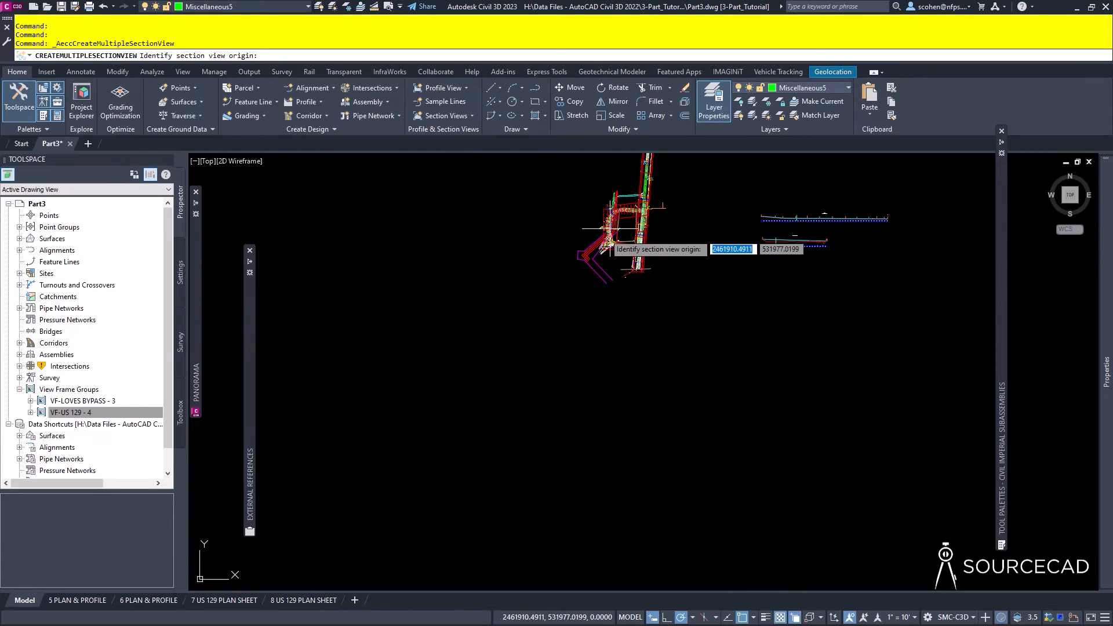
{"action": "left_click", "coordinate": [552, 331]}
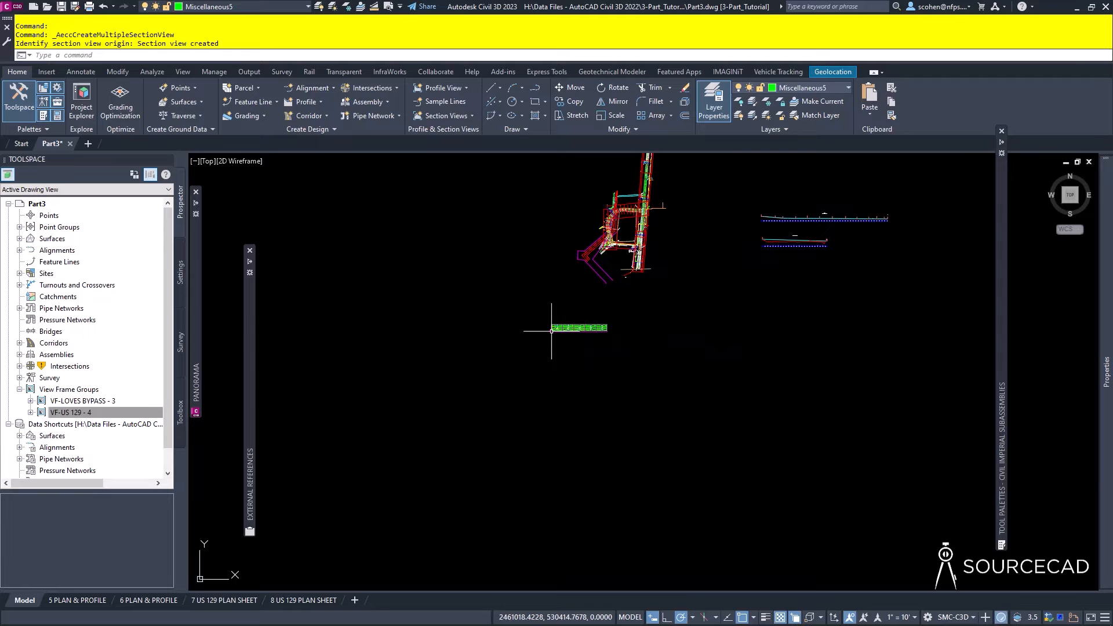
Look over the new cross section sheets and regenerate the whole drawing to refresh their display.
{"action": "scroll", "coordinate": [573, 348], "scroll_direction": "up", "scroll_amount": 6}
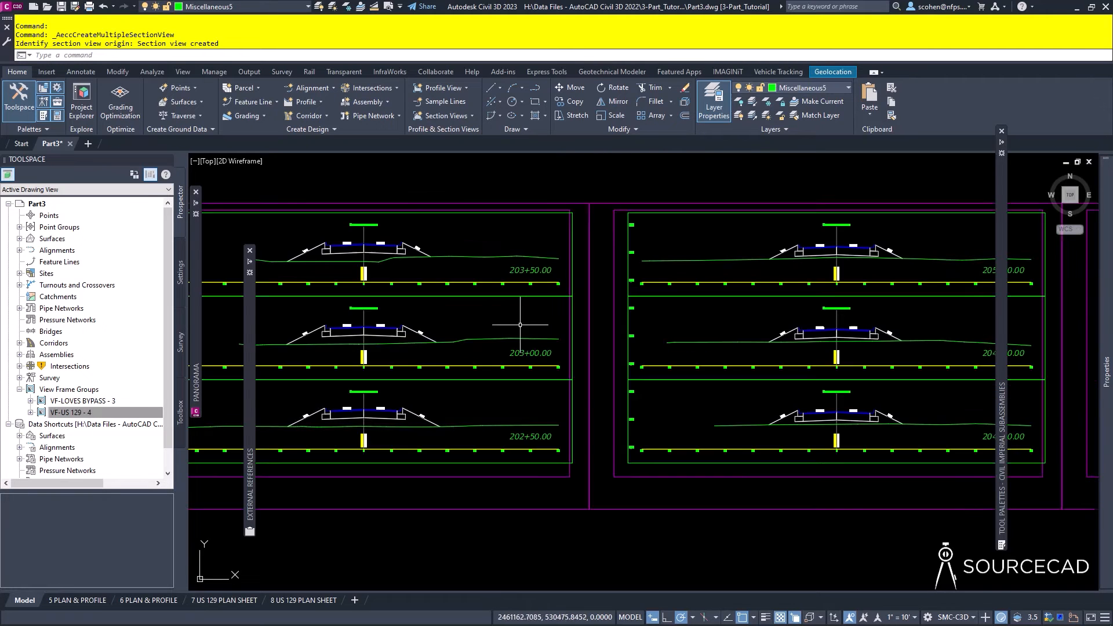
{"action": "middle_click_drag", "start_coordinate": [751, 330], "coordinate": [290, 334]}
{"action": "middle_click_drag", "start_coordinate": [881, 349], "coordinate": [504, 374]}
{"action": "middle_click_drag", "start_coordinate": [765, 368], "coordinate": [458, 371]}
{"action": "middle_click_drag", "start_coordinate": [700, 380], "coordinate": [527, 342]}
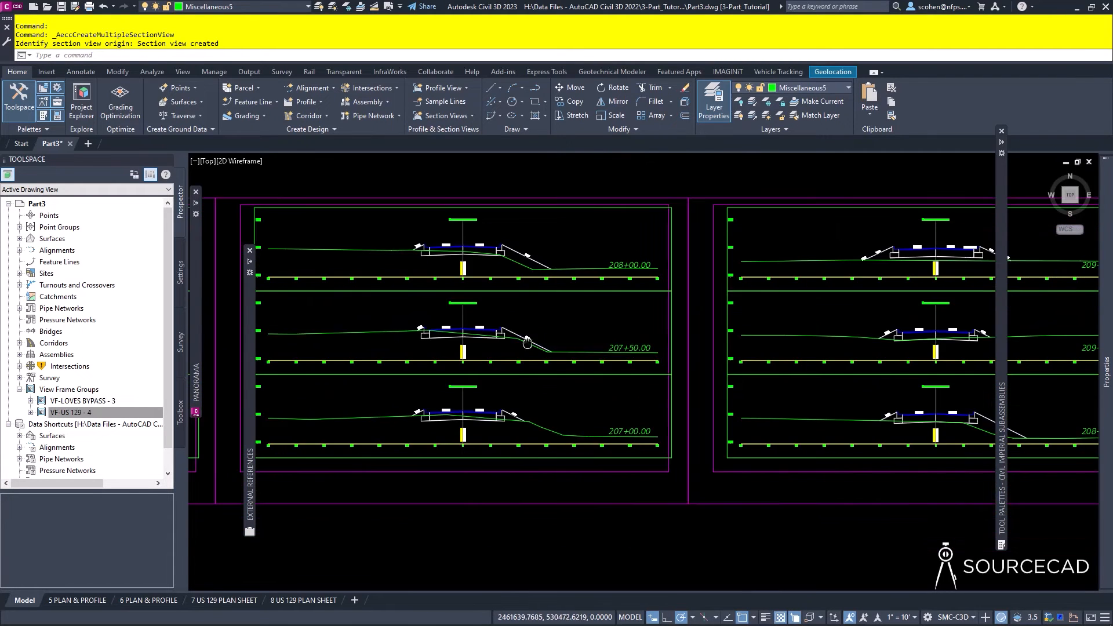
{"action": "key", "text": "Escape"}
{"action": "type", "text": "R"}
{"action": "key", "text": "Return"}
Zoom from the 208+50.00 section view to its sample line in the plan.
{"action": "middle_click_drag", "start_coordinate": [951, 358], "coordinate": [603, 348]}
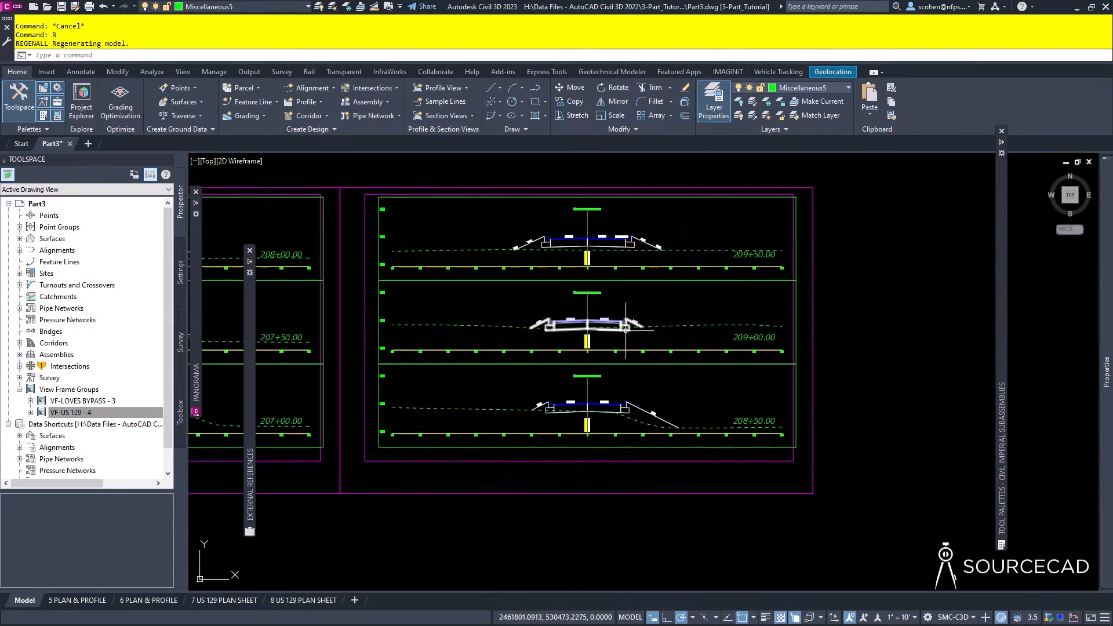
{"action": "scroll", "coordinate": [575, 396], "scroll_direction": "up", "scroll_amount": 2}
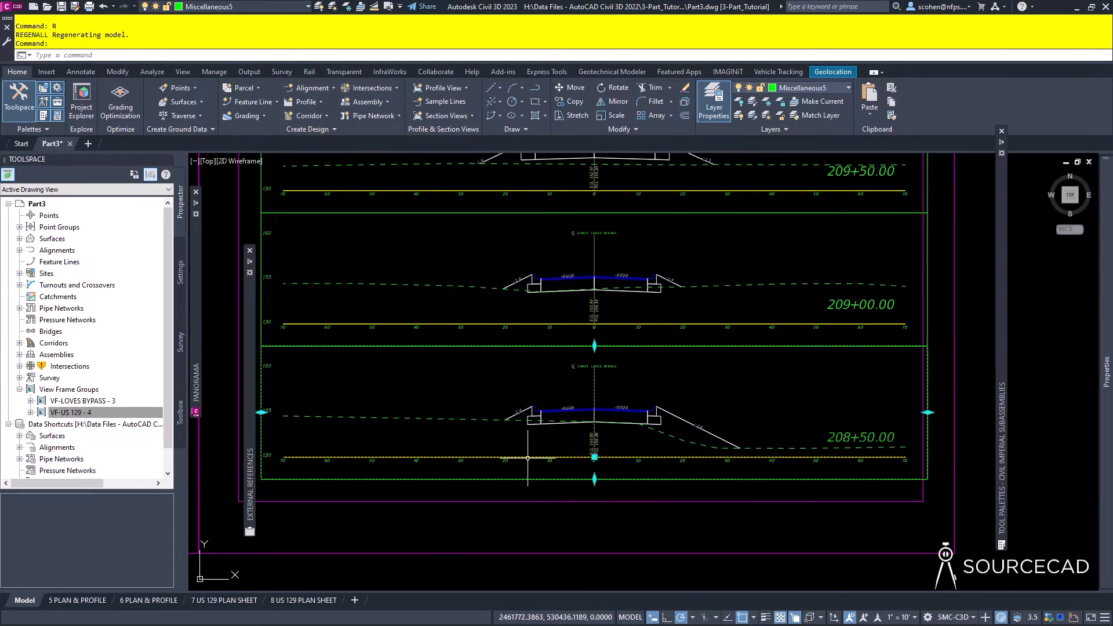
{"action": "left_click", "coordinate": [469, 412]}
{"action": "right_click", "coordinate": [471, 412]}
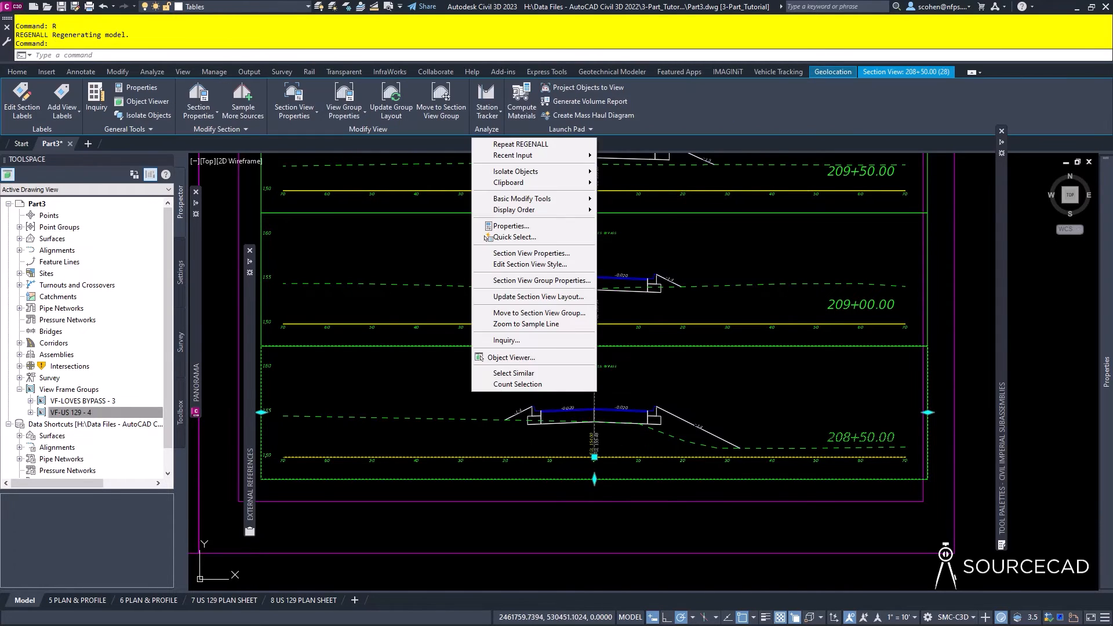
{"action": "left_click", "coordinate": [526, 323]}
{"action": "key", "text": "Escape"}
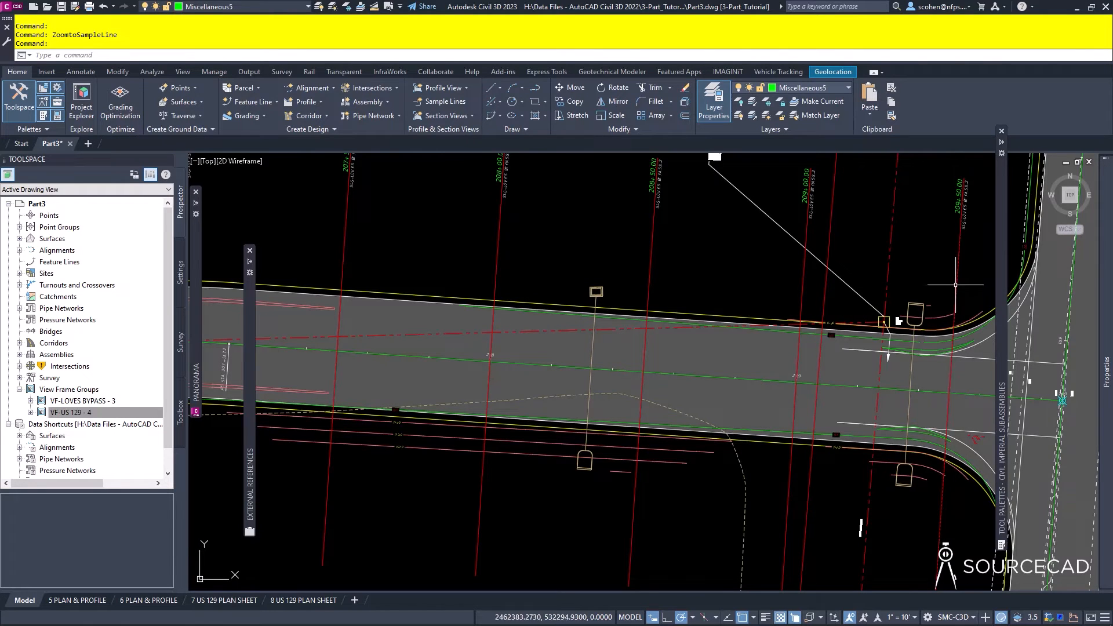
Move the 209+50.00 sample line onto the nearby drainage pipe crossing, at about station 209+37.
{"action": "left_click", "coordinate": [948, 337]}
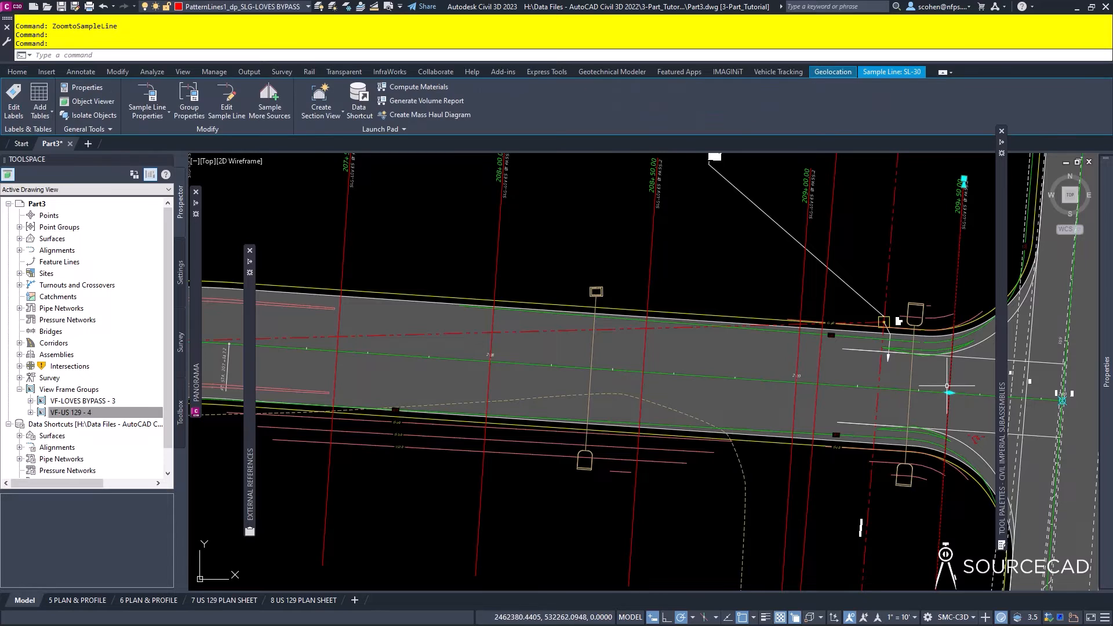
{"action": "left_click", "coordinate": [949, 392]}
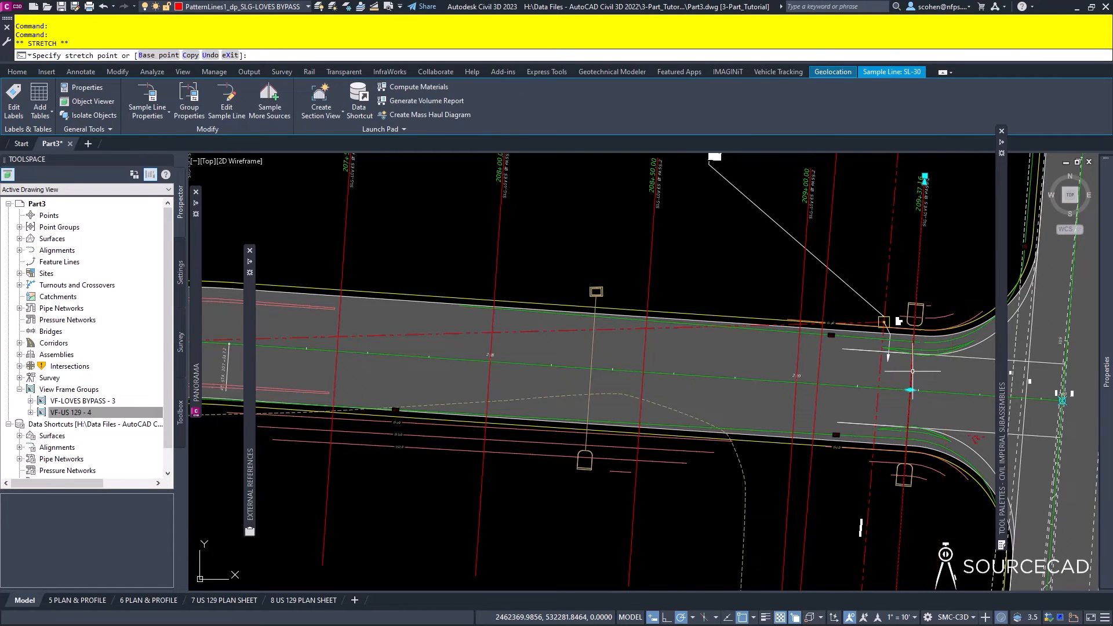
{"action": "left_click", "coordinate": [911, 371]}
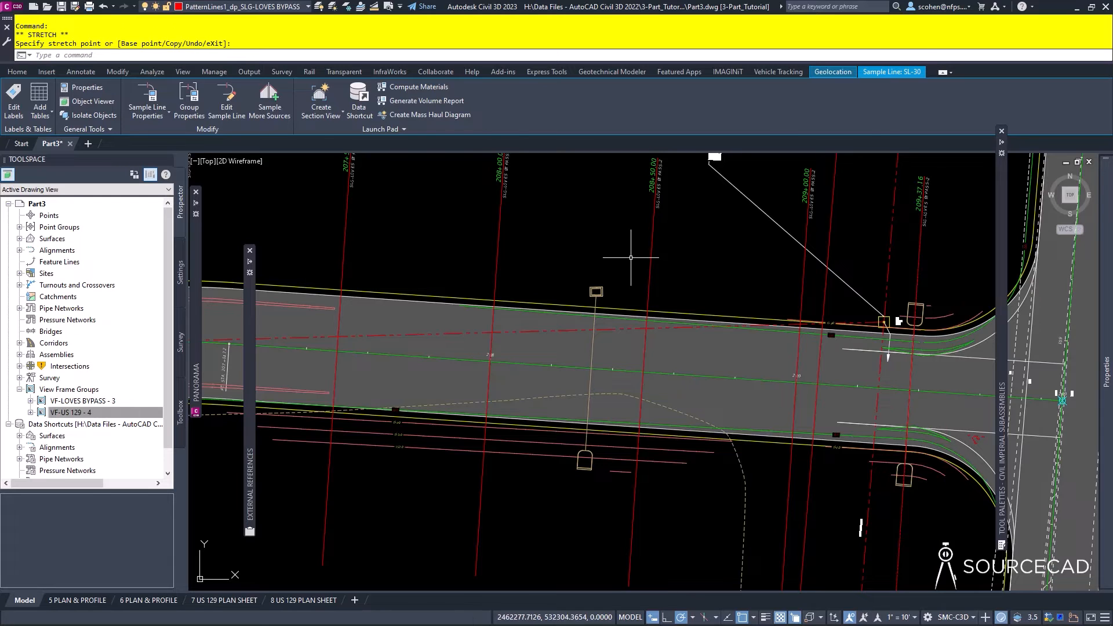
Move the 208+50.00 sample line onto the drainage pipe crossing beside it, at about station 208+33.
{"action": "key", "text": "Escape"}
{"action": "left_click", "coordinate": [666, 261]}
{"action": "left_click", "coordinate": [640, 272]}
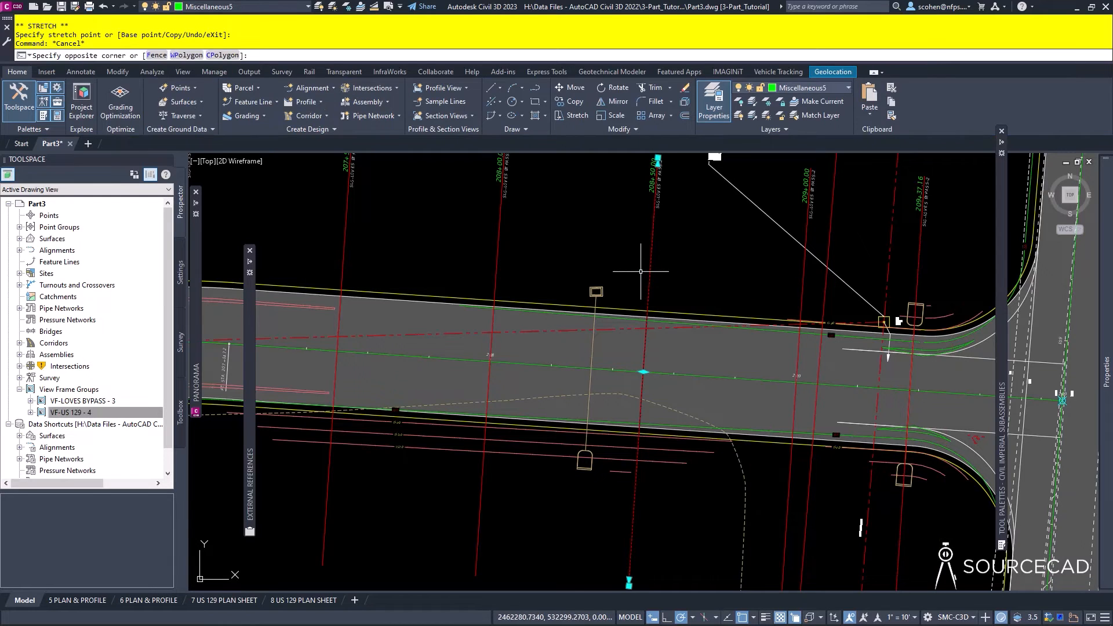
{"action": "left_click", "coordinate": [644, 372]}
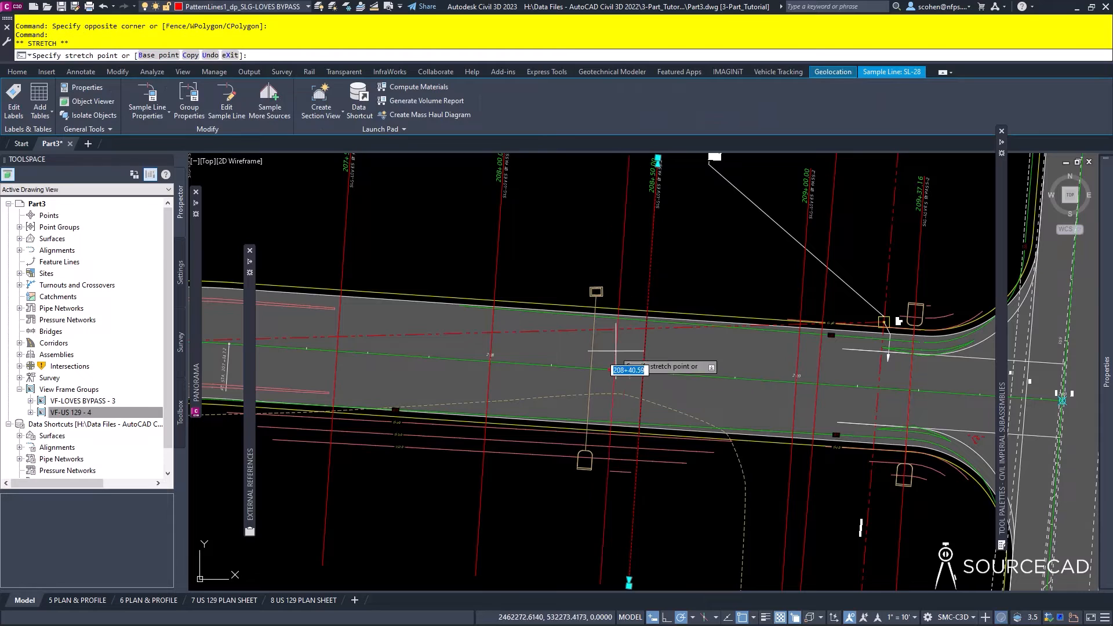
{"action": "left_click", "coordinate": [591, 368]}
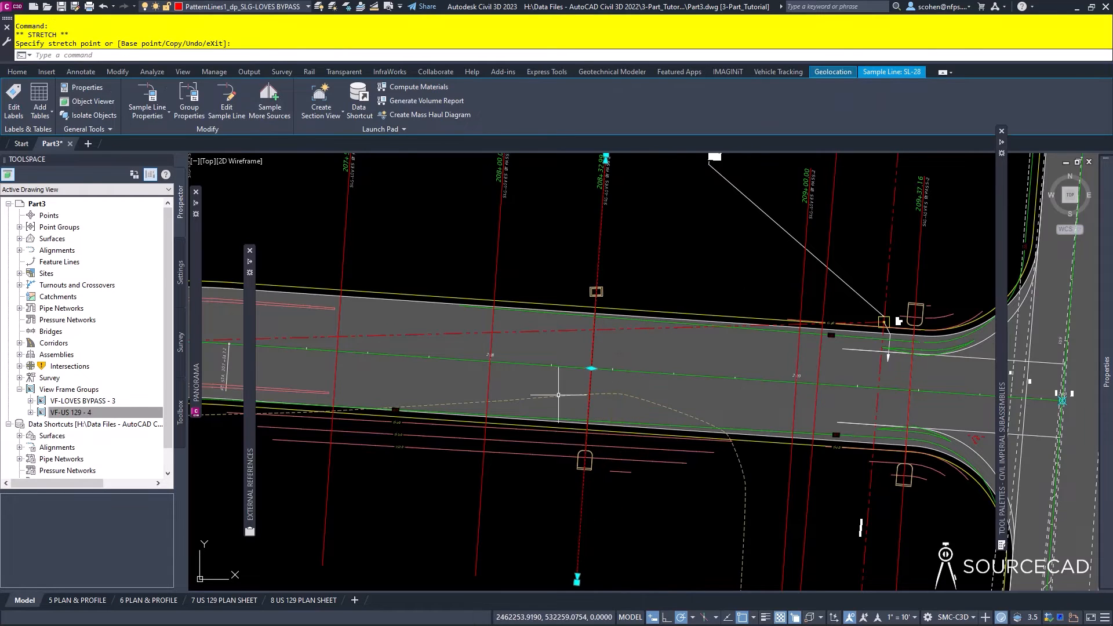
Zoom to the section view of the moved sample line and examine its drainage pipe and structures.
{"action": "right_click", "coordinate": [579, 371]}
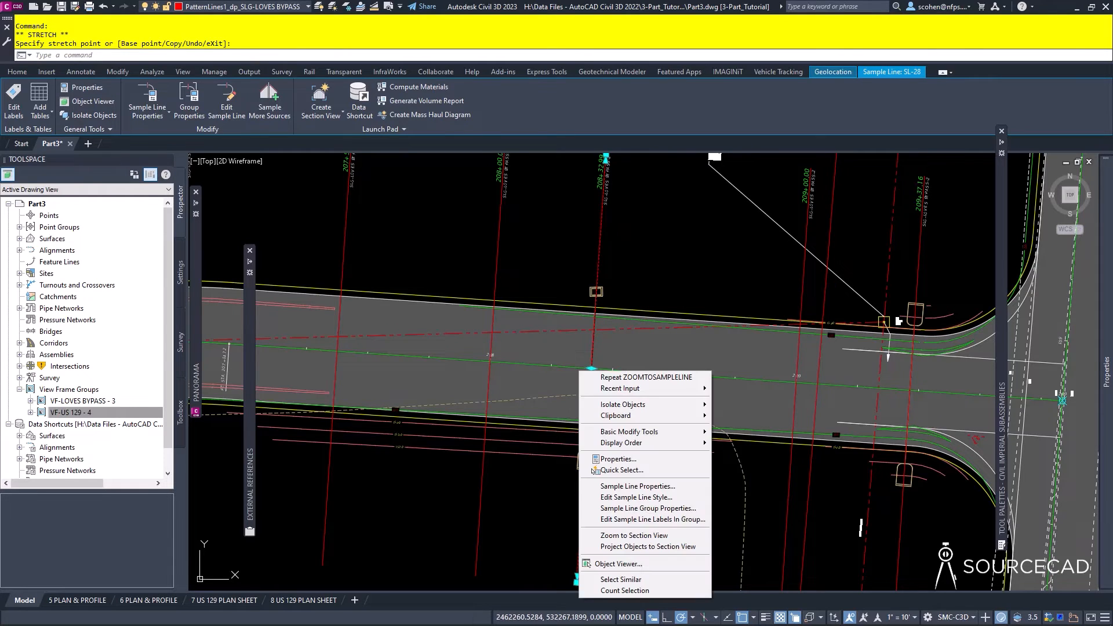
{"action": "left_click", "coordinate": [657, 536]}
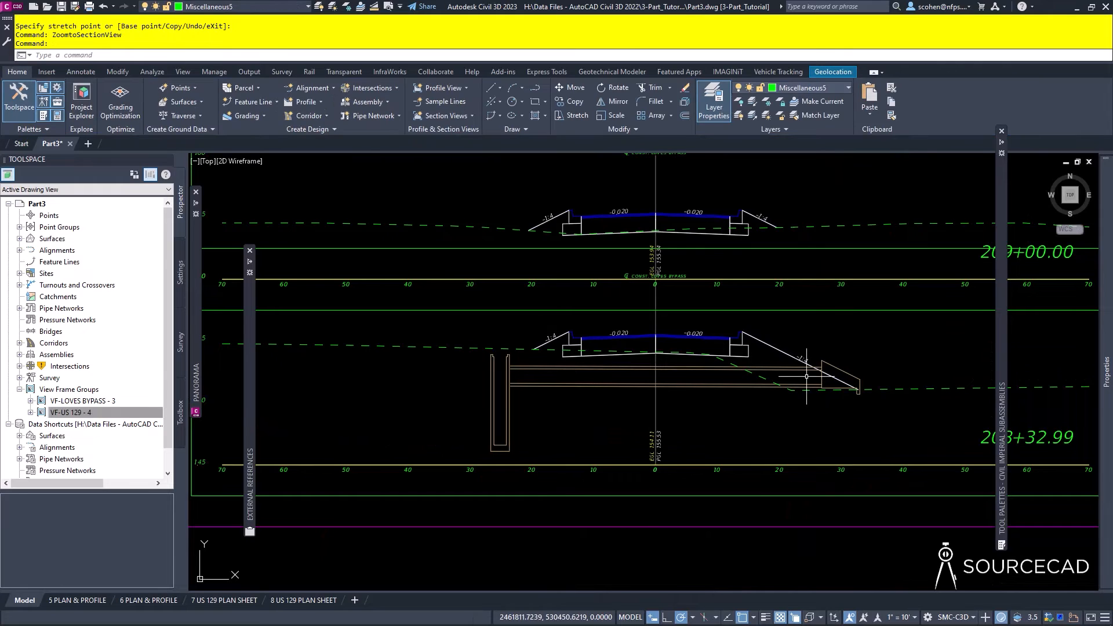
{"action": "scroll", "coordinate": [802, 380], "scroll_direction": "up", "scroll_amount": 2}
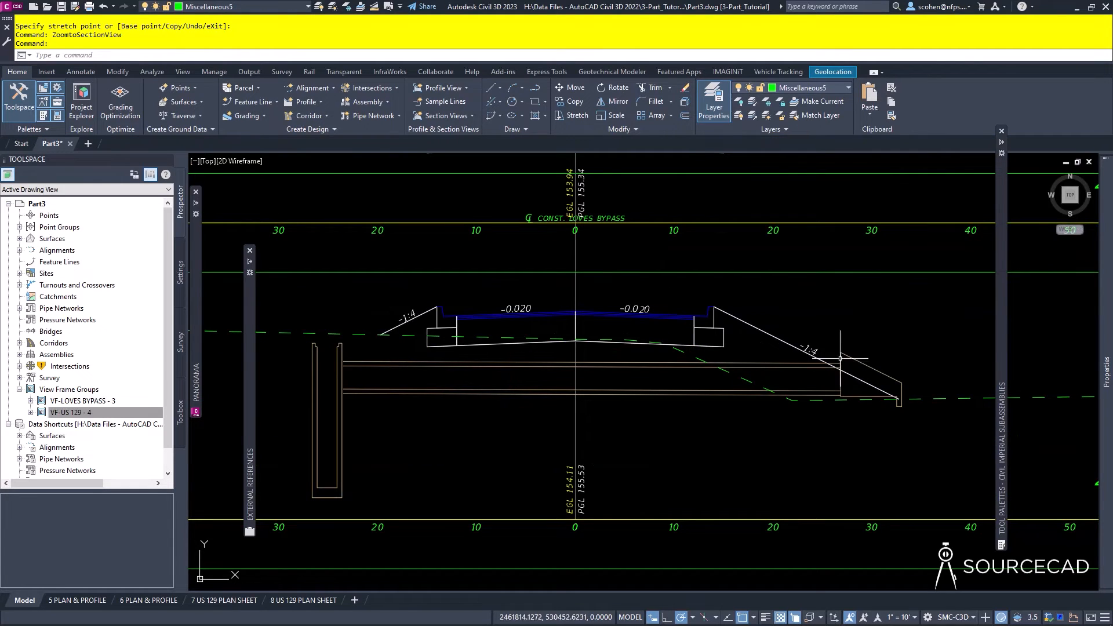
Change the corridor section's style at station 208+32.99 to COMPANY_XSection (No Daylight) and clear the selection.
{"action": "left_click", "coordinate": [760, 329]}
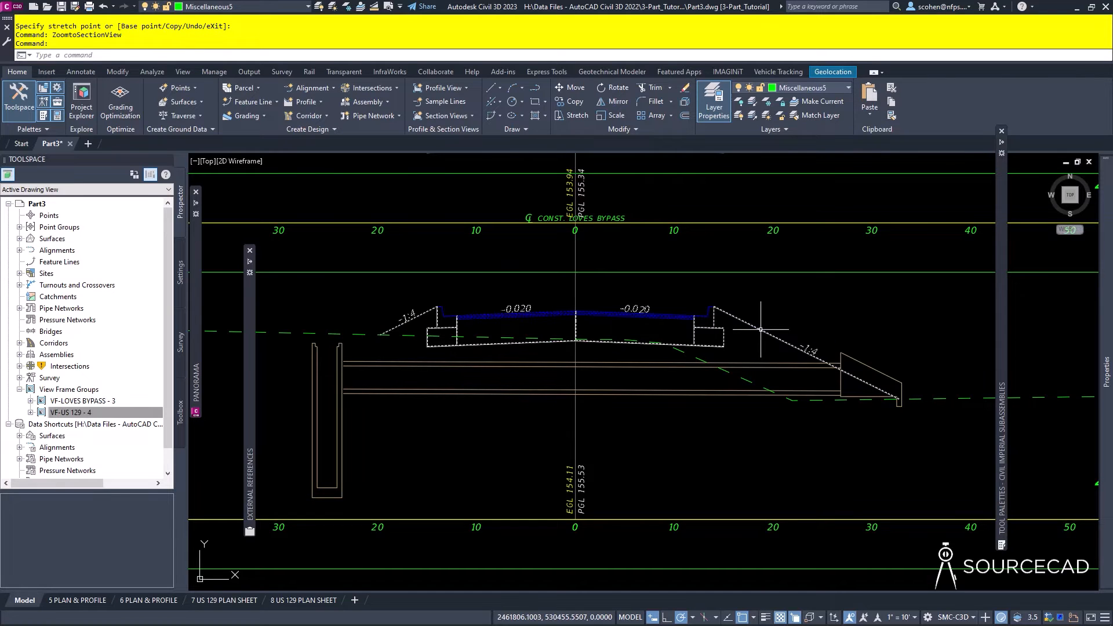
{"action": "mouse_move", "coordinate": [1108, 297]}
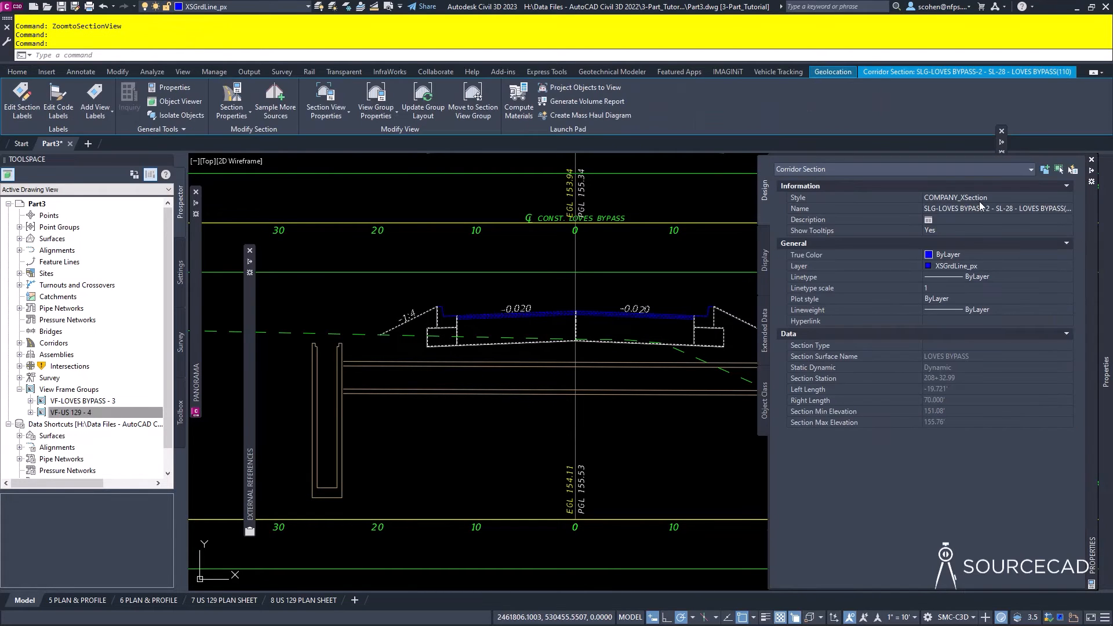
{"action": "left_click", "coordinate": [980, 202]}
{"action": "left_click", "coordinate": [979, 202]}
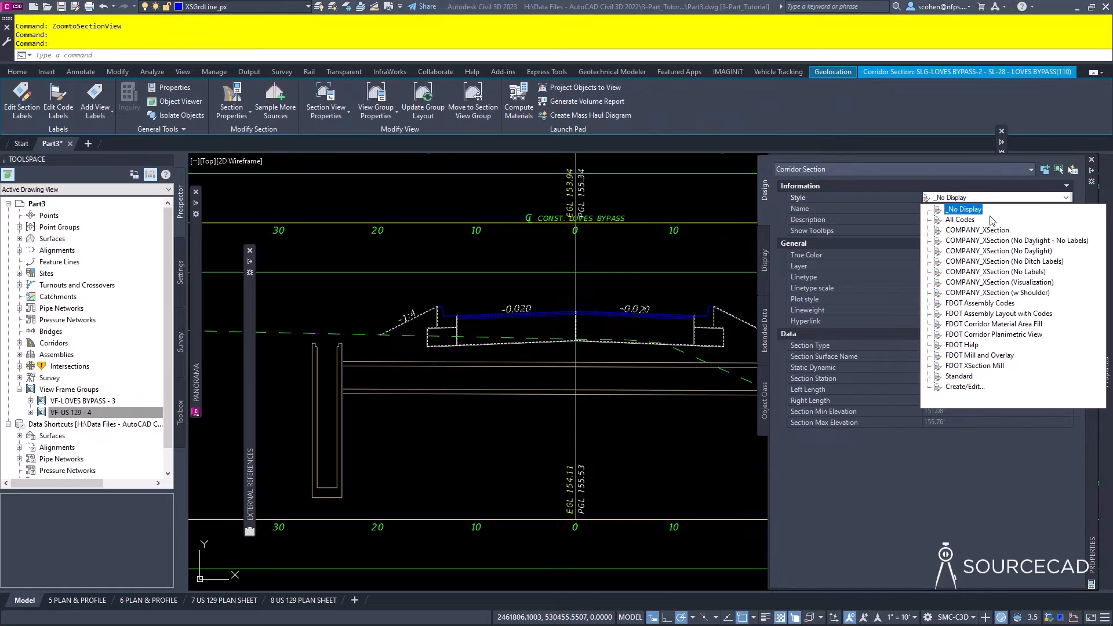
{"action": "left_click", "coordinate": [980, 250]}
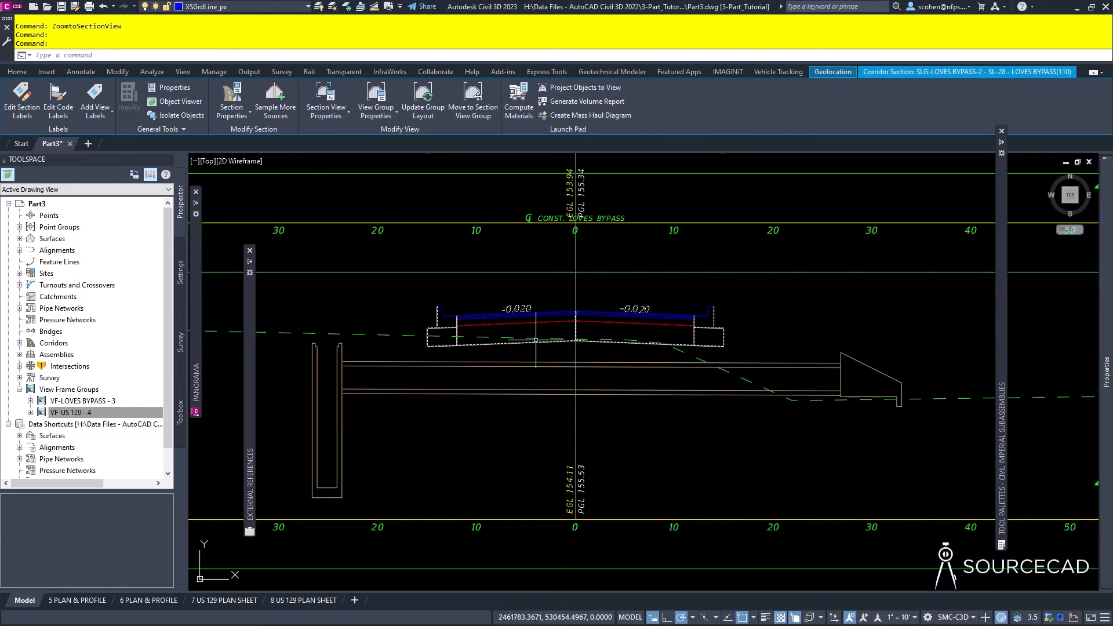
{"action": "key", "text": "Escape"}
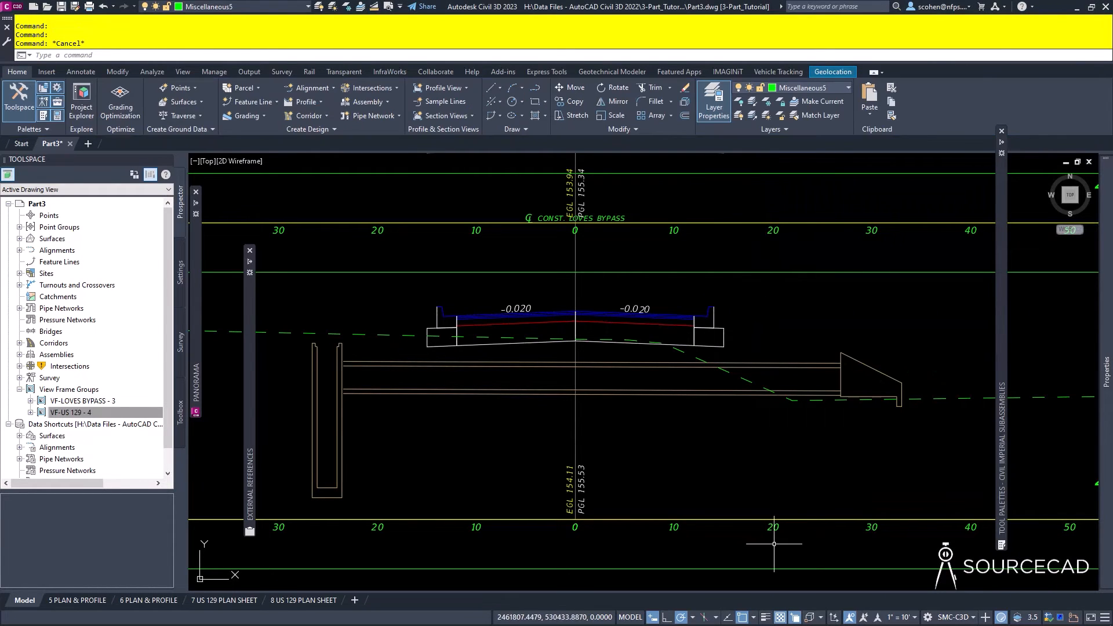
Add section view grade labels from the road's two outer edges to the inlet top and the end section top at station 208+32.99.
{"action": "left_click", "coordinate": [776, 521]}
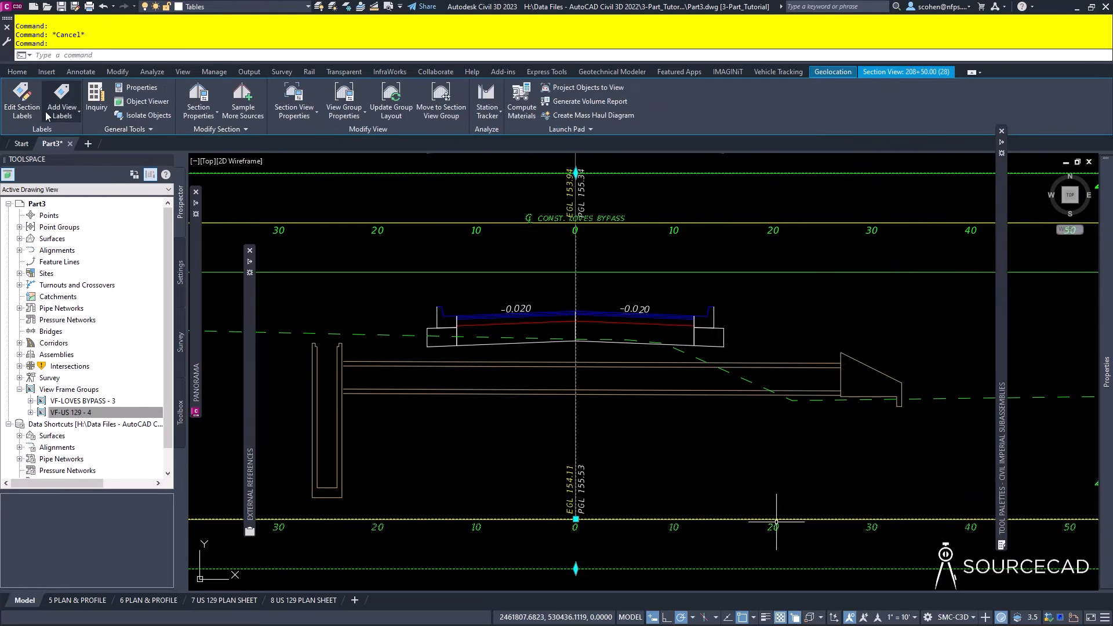
{"action": "left_click", "coordinate": [92, 161]}
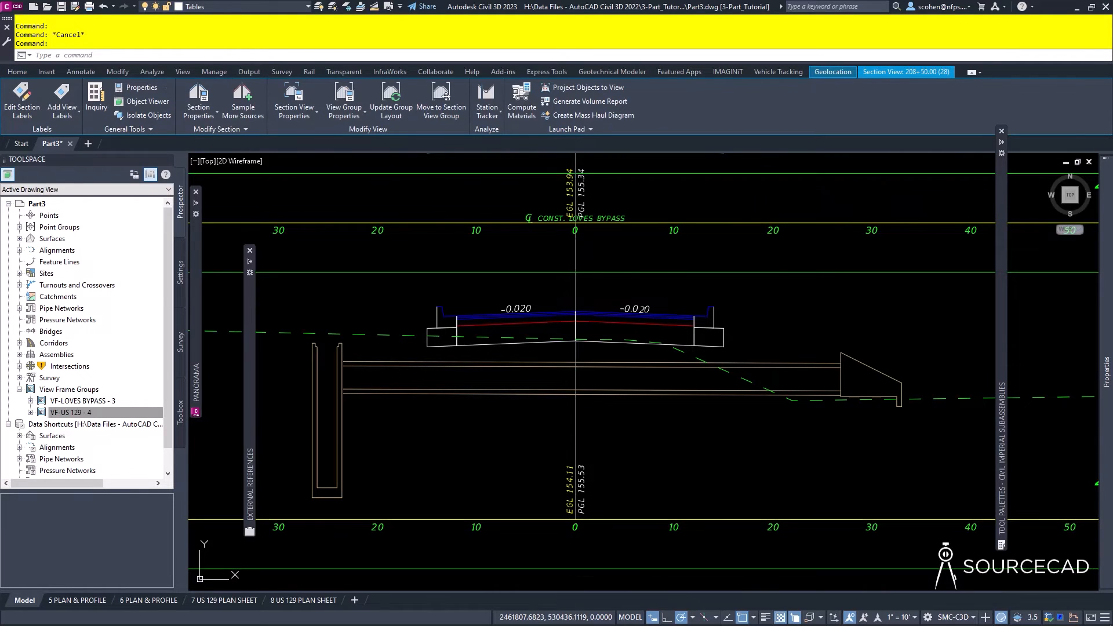
{"action": "left_click", "coordinate": [713, 305]}
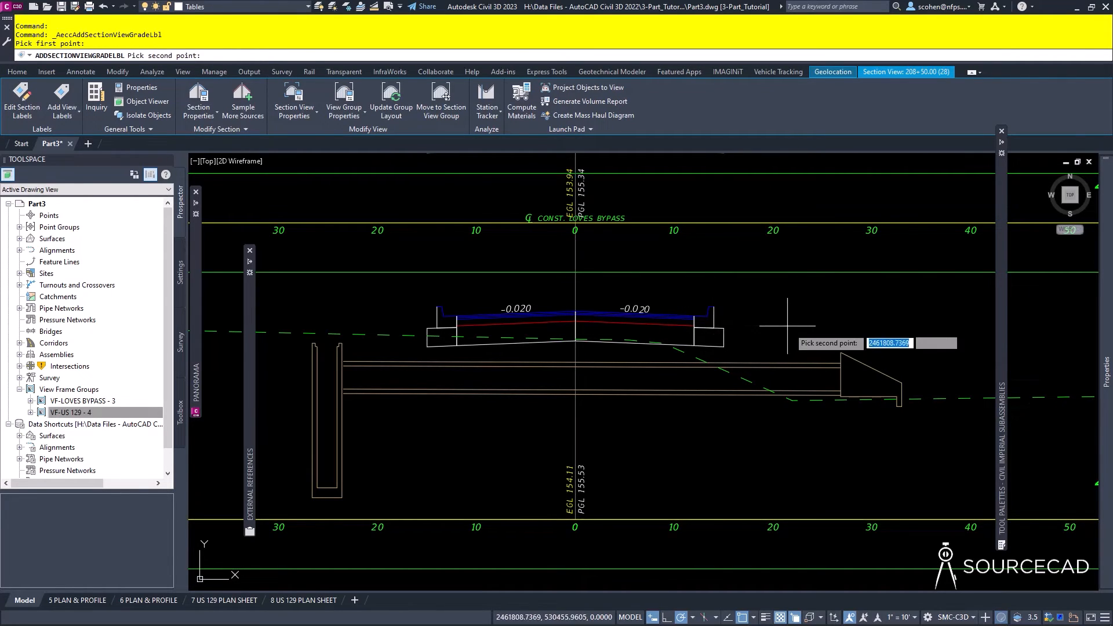
{"action": "left_click", "coordinate": [835, 350]}
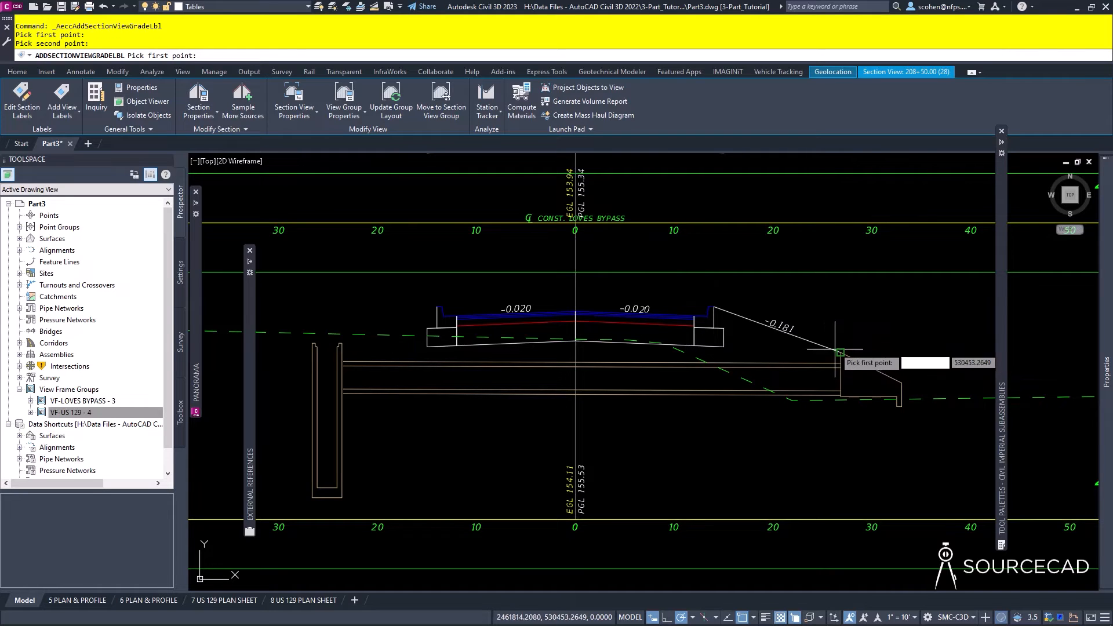
{"action": "left_click", "coordinate": [437, 307]}
{"action": "left_click", "coordinate": [342, 343]}
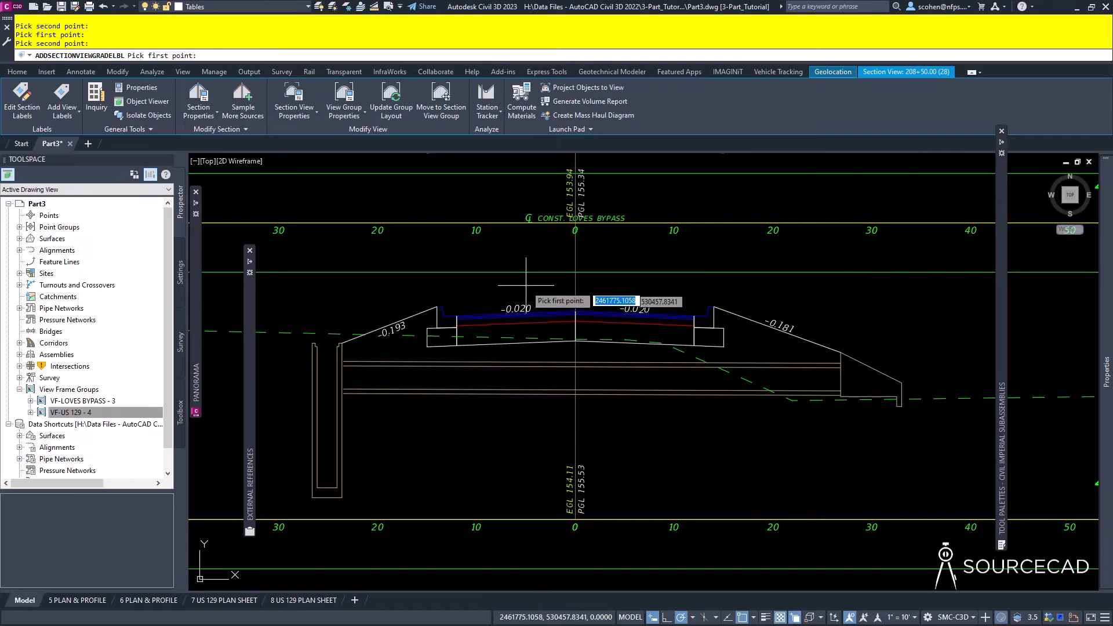
{"action": "key", "text": "Escape"}
{"action": "key", "text": "Escape"}
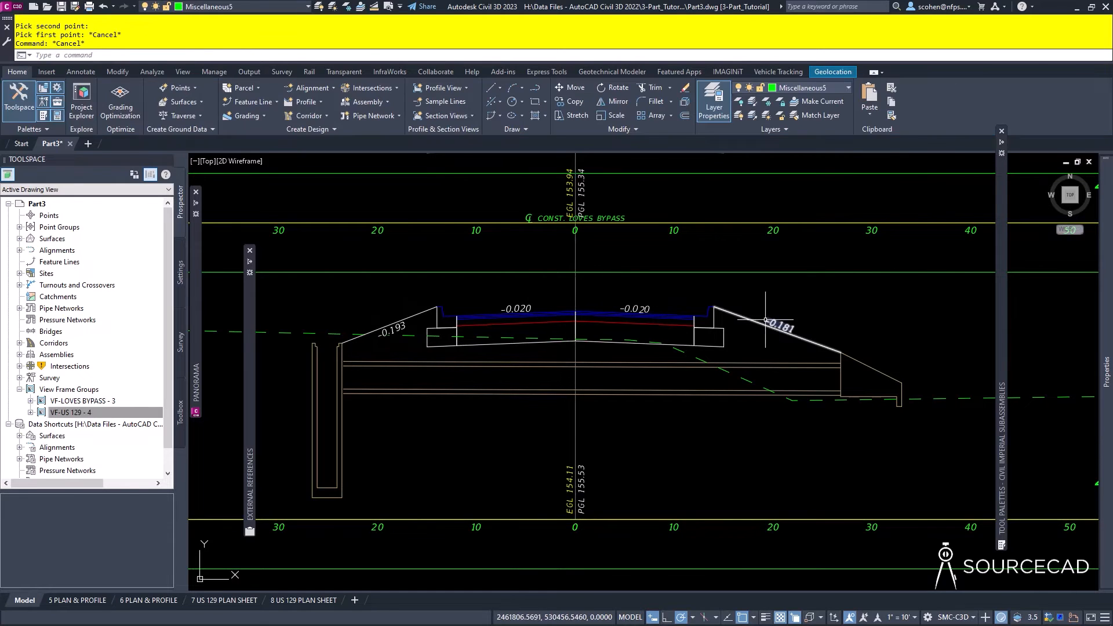
Change the grade label on the end section's side of the road to the NFPS_Slope RT (W-LINE) style.
{"action": "left_click", "coordinate": [777, 328]}
{"action": "double_click", "coordinate": [778, 320]}
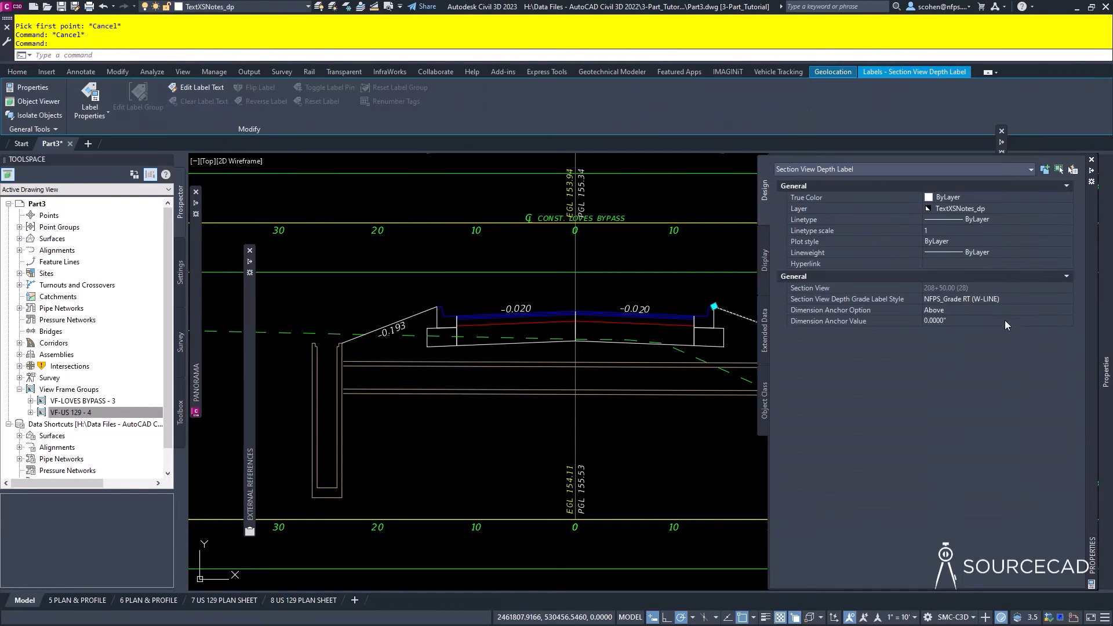
{"action": "left_click", "coordinate": [999, 302]}
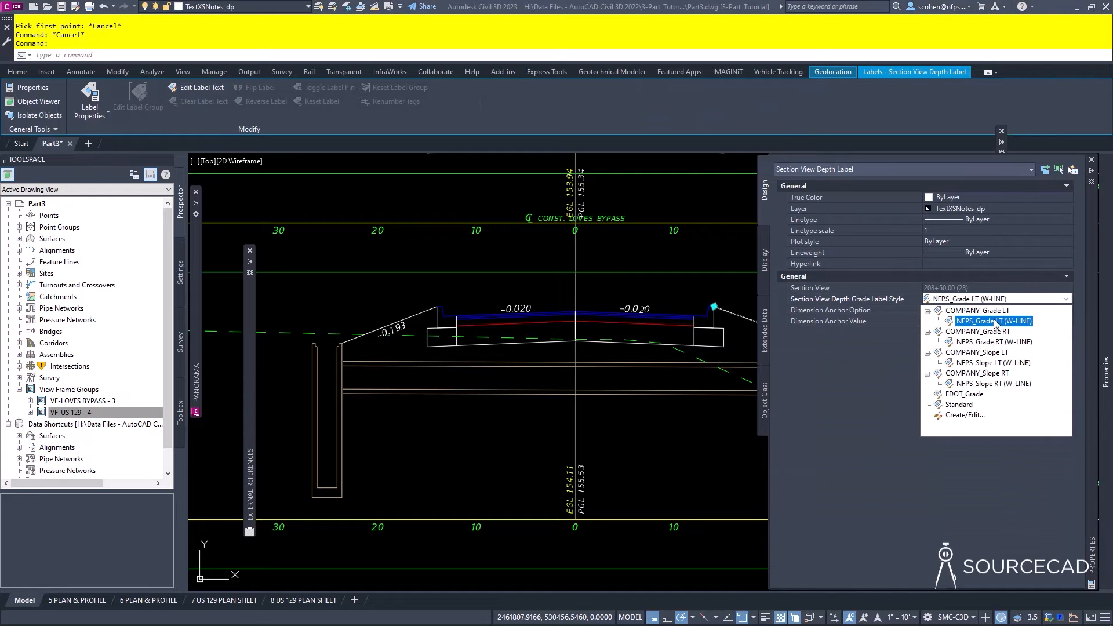
{"action": "left_click", "coordinate": [978, 372]}
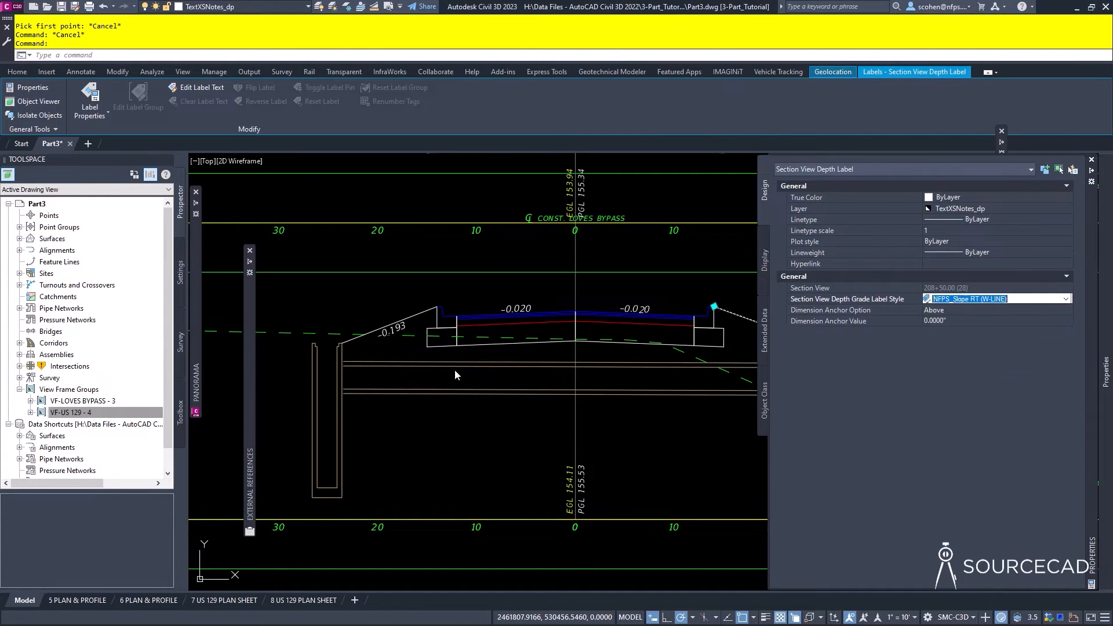
{"action": "key", "text": "ctrl+1"}
{"action": "key", "text": "Escape"}
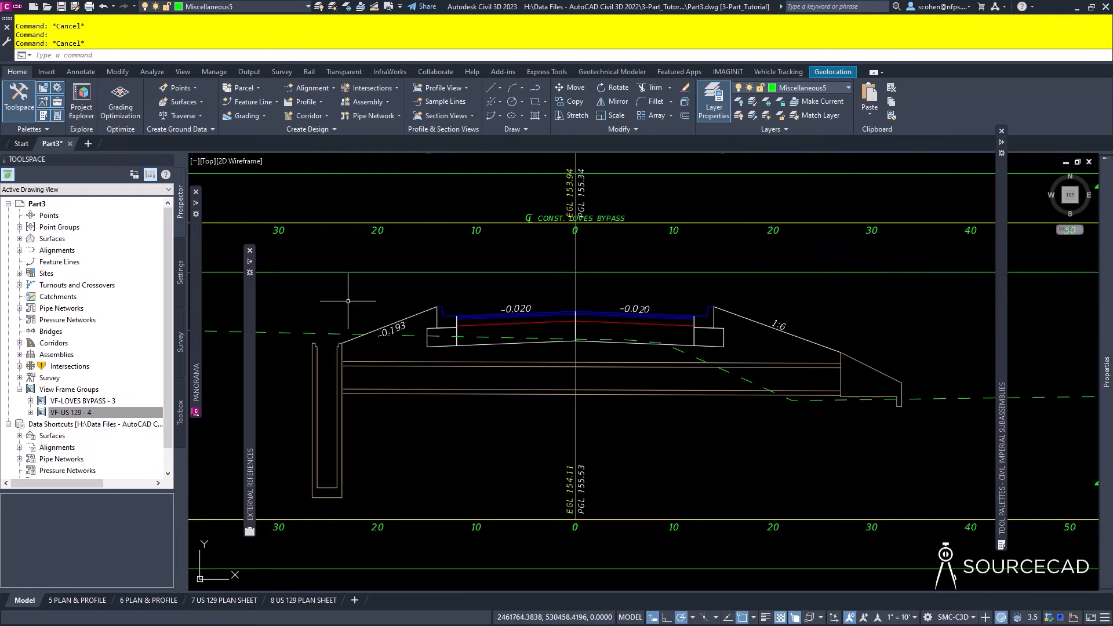
Change the grade label on the inlet's side of the road to the NFPS_Slope LT (W-LINE) style.
{"action": "left_click", "coordinate": [393, 324]}
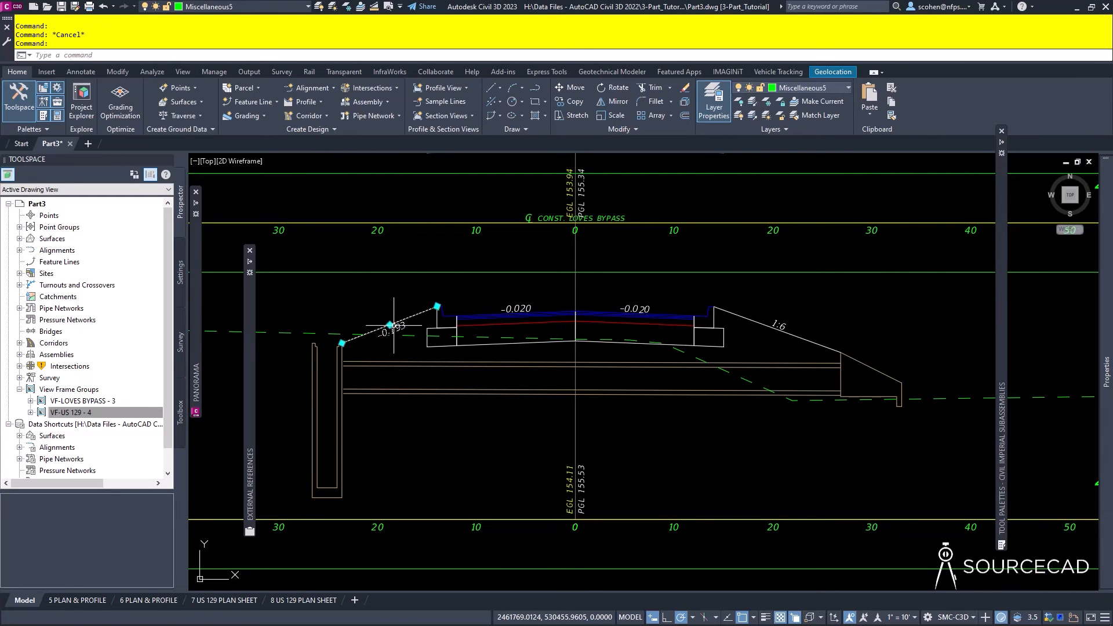
{"action": "key", "text": "ctrl+1"}
{"action": "left_click", "coordinate": [970, 300]}
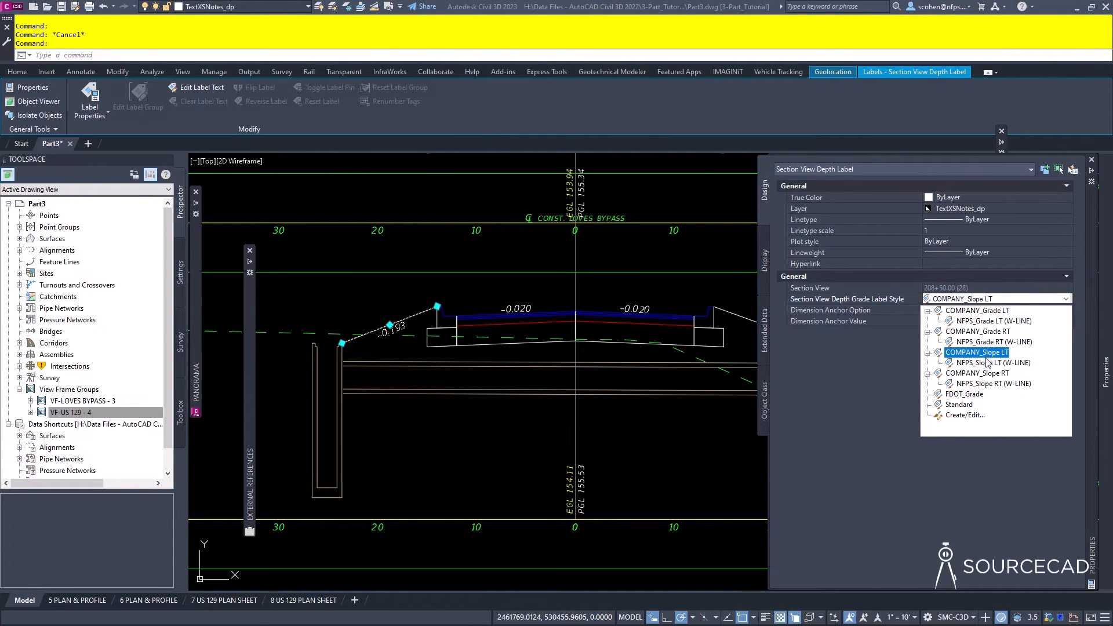
{"action": "left_click", "coordinate": [987, 352]}
{"action": "key", "text": "Escape"}
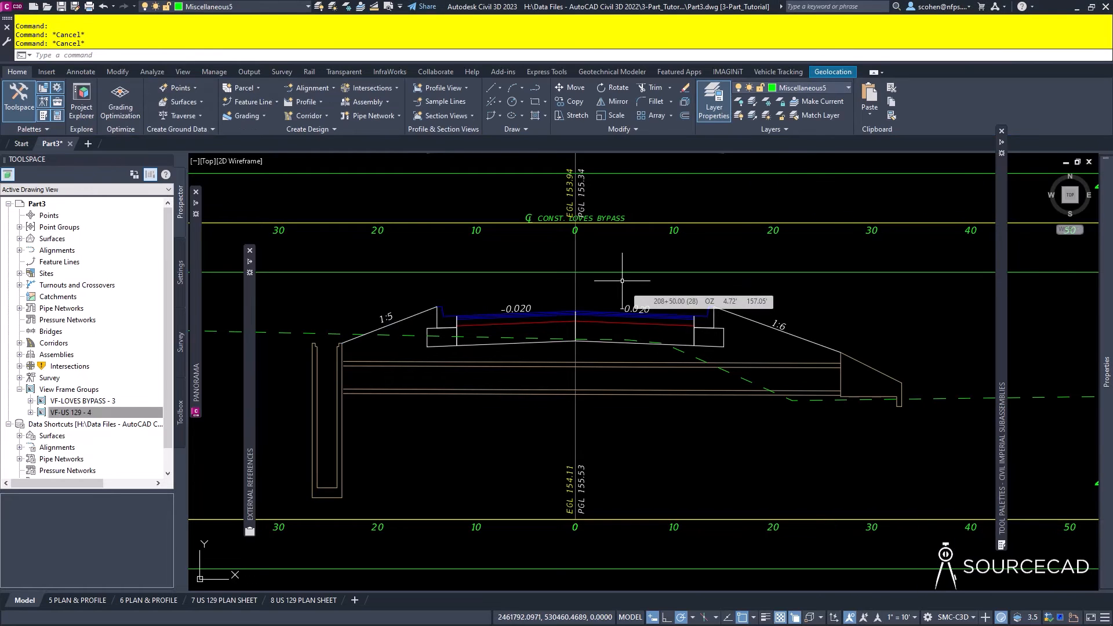
Add network part labels to the inlet, the drainage pipe and the end section in the 208+32.99 section view.
{"action": "scroll", "coordinate": [730, 342], "scroll_direction": "down", "scroll_amount": 2}
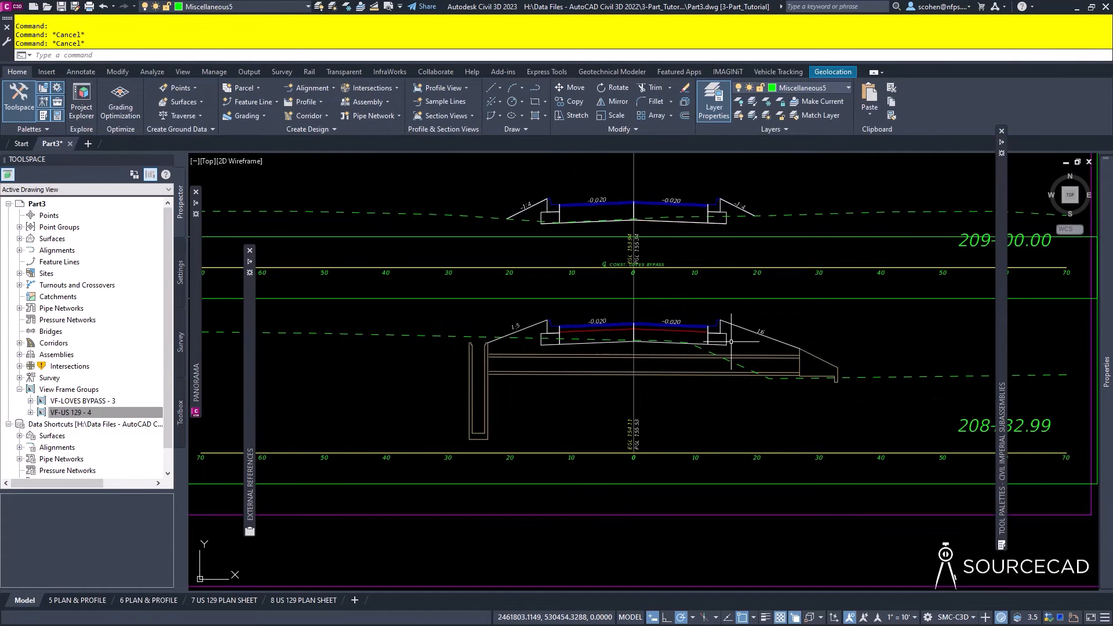
{"action": "scroll", "coordinate": [566, 333], "scroll_direction": "down", "scroll_amount": 2}
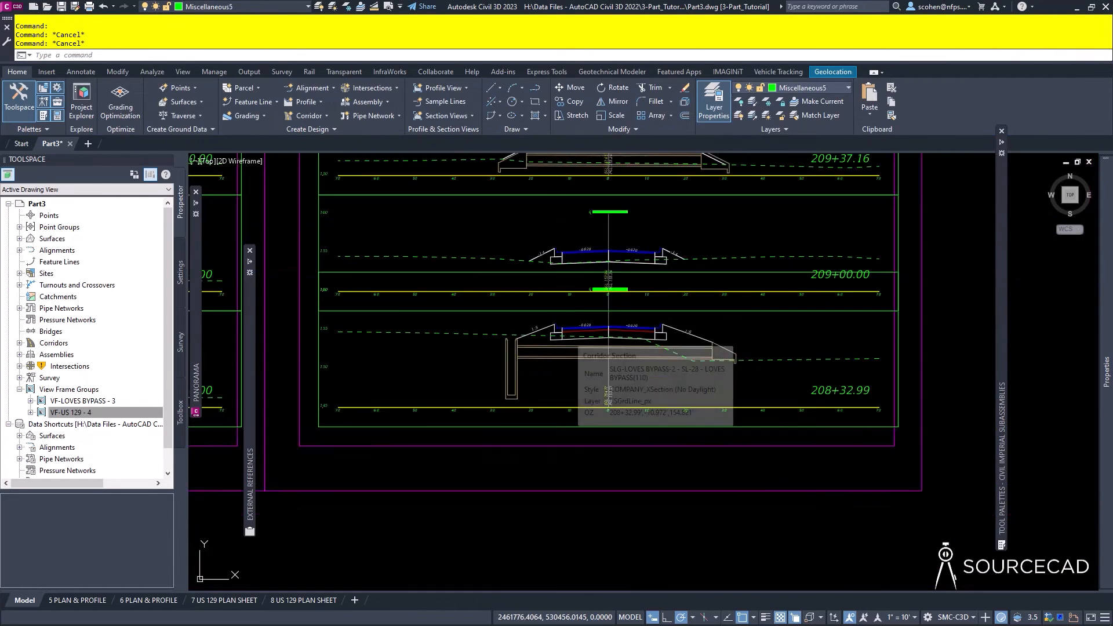
{"action": "scroll", "coordinate": [566, 333], "scroll_direction": "down", "scroll_amount": 2}
{"action": "scroll", "coordinate": [481, 322], "scroll_direction": "up", "scroll_amount": 4}
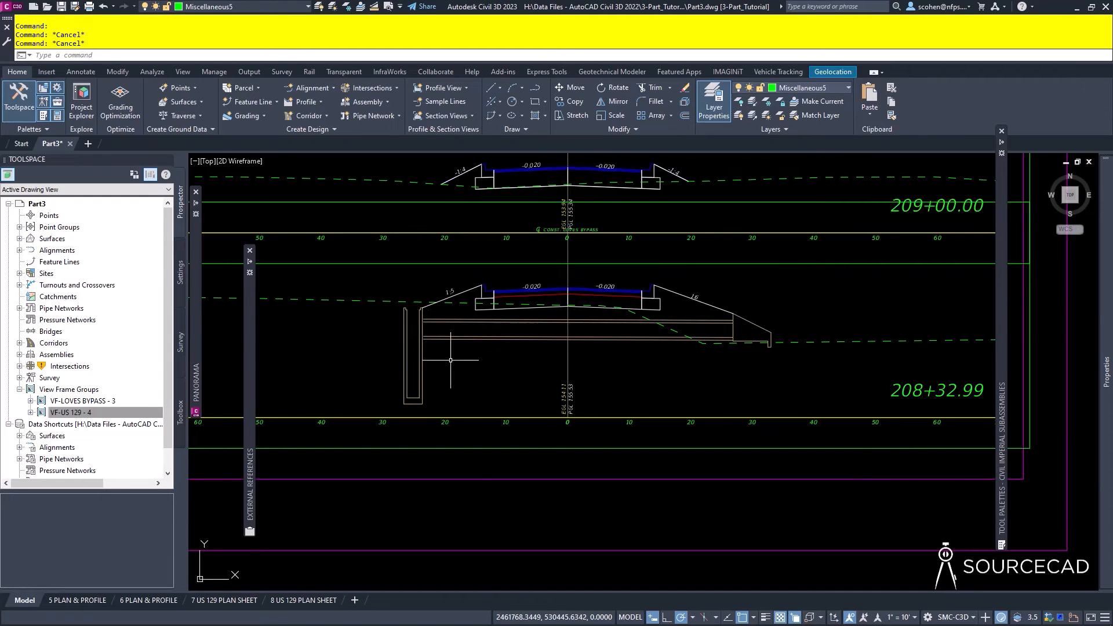
{"action": "left_click", "coordinate": [594, 341]}
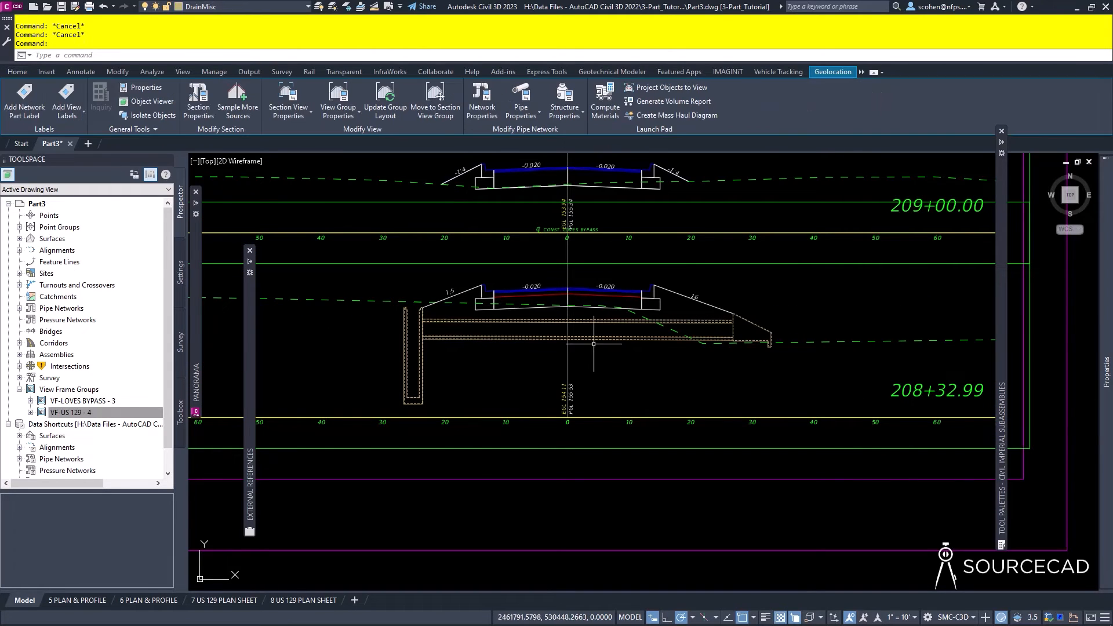
{"action": "left_click", "coordinate": [25, 110]}
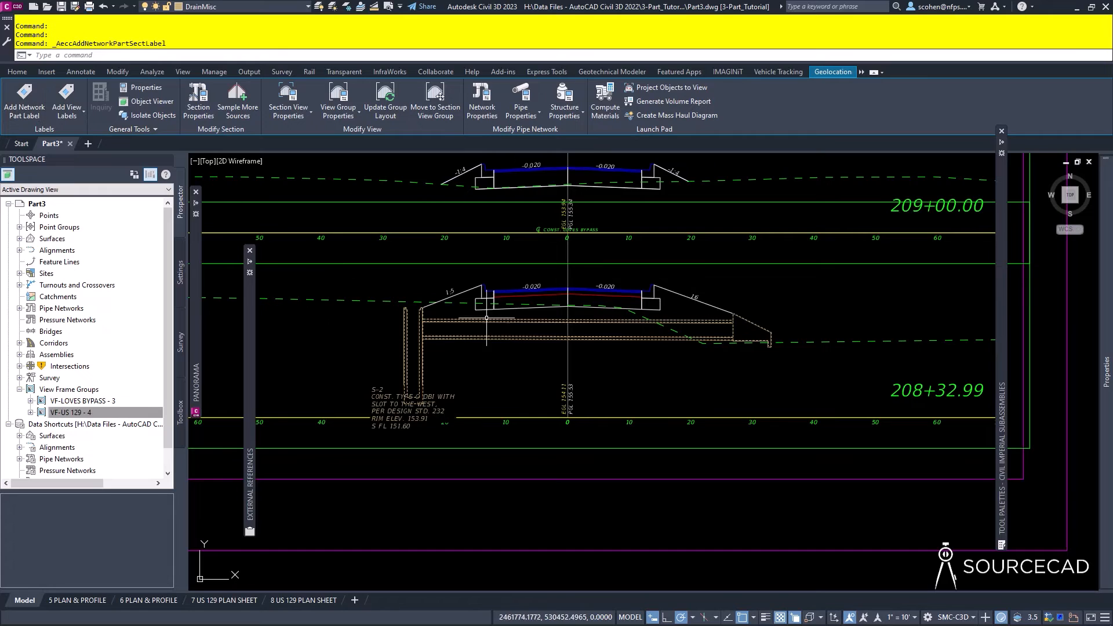
{"action": "key", "text": "Escape"}
{"action": "key", "text": "Return"}
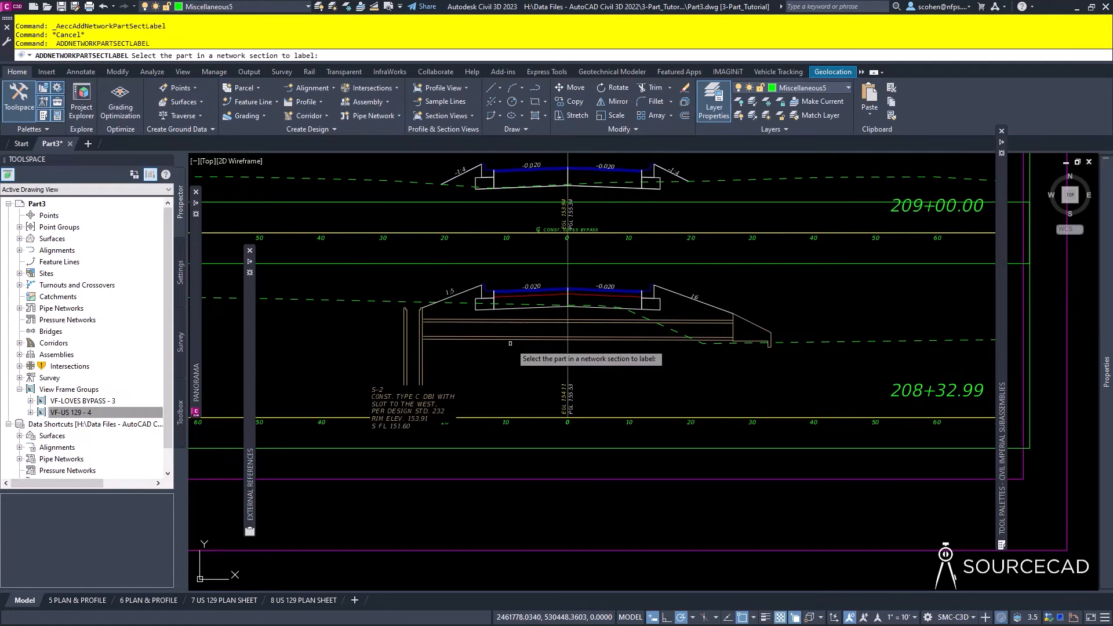
{"action": "left_click", "coordinate": [517, 336]}
{"action": "key", "text": "Return"}
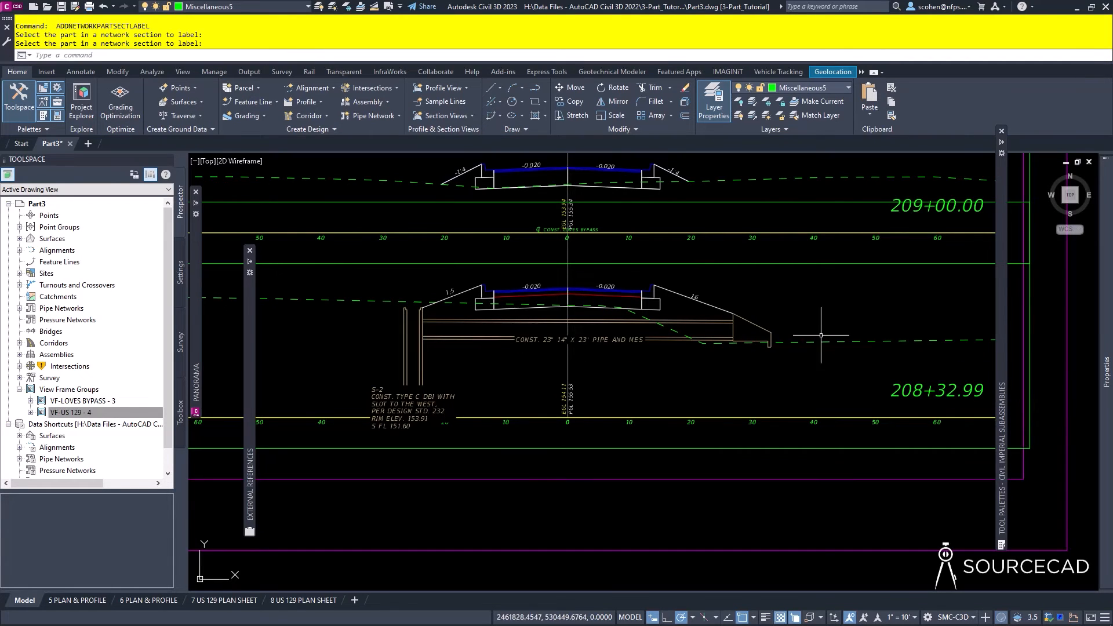
{"action": "left_click", "coordinate": [768, 339]}
{"action": "key", "text": "Escape"}
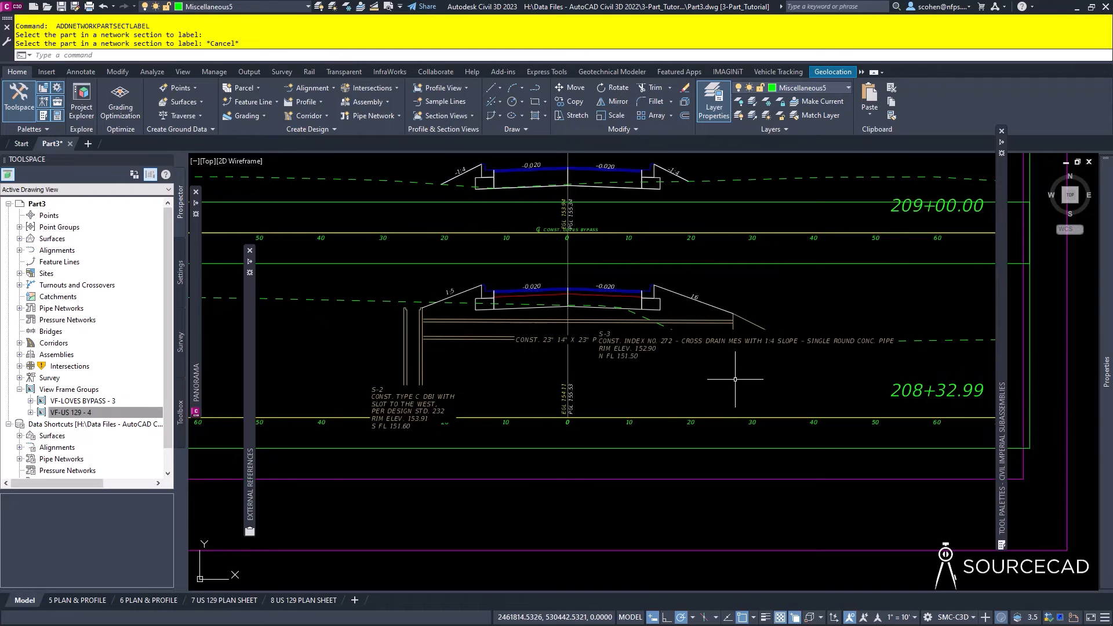
Move the S-3 end section label below its structure and set its style to COMPANY_RDWY MES (Cross section).
{"action": "left_click", "coordinate": [829, 339]}
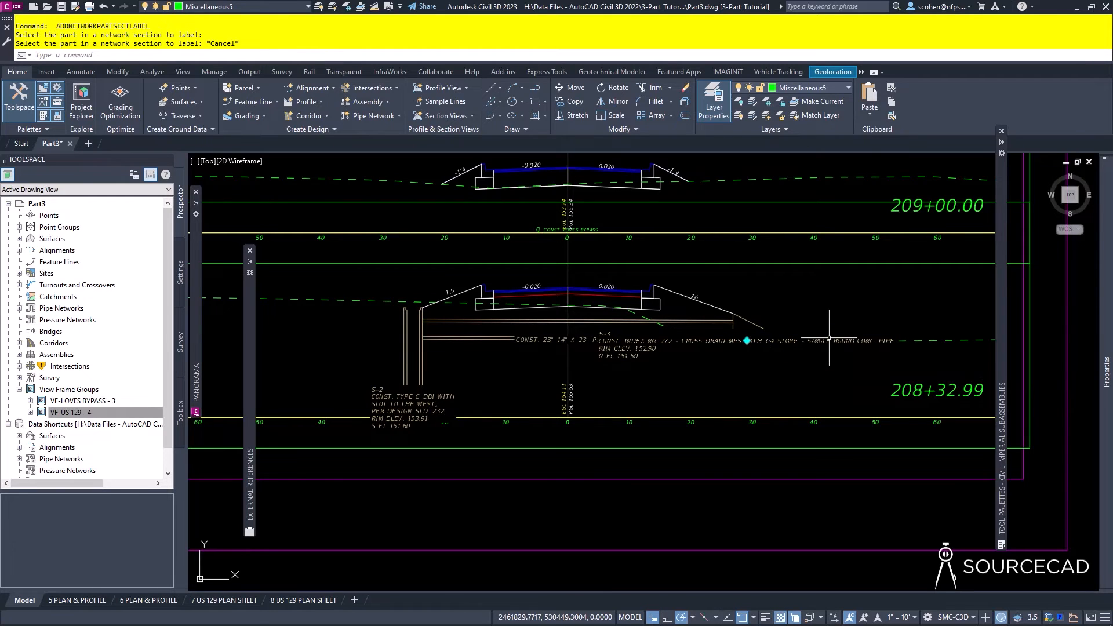
{"action": "left_click", "coordinate": [747, 340]}
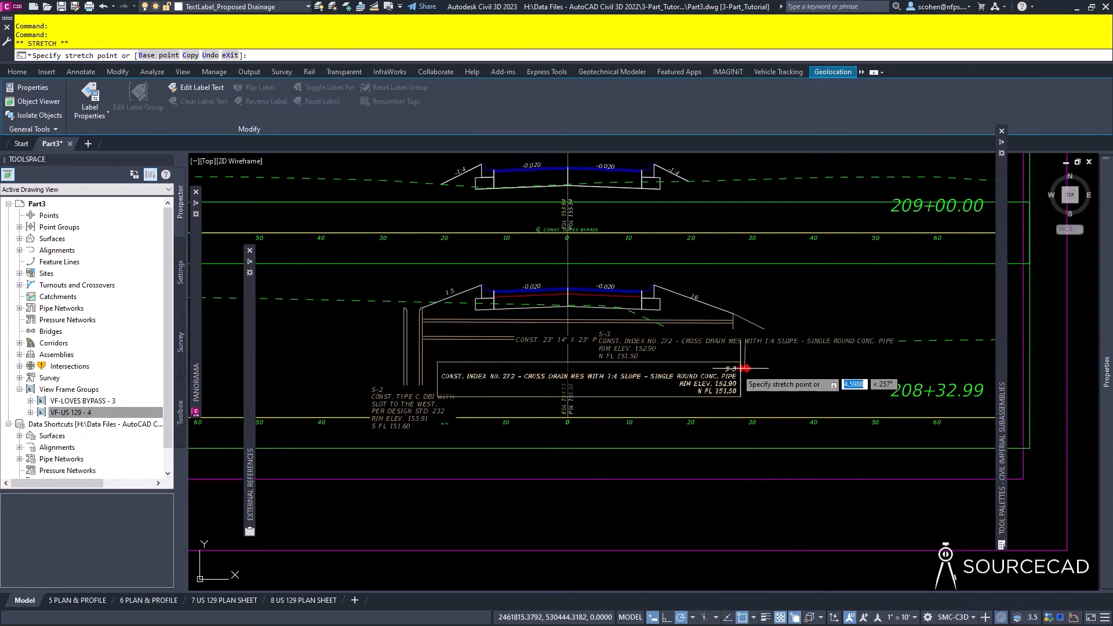
{"action": "left_click", "coordinate": [741, 368]}
{"action": "key", "text": "ctrl+1"}
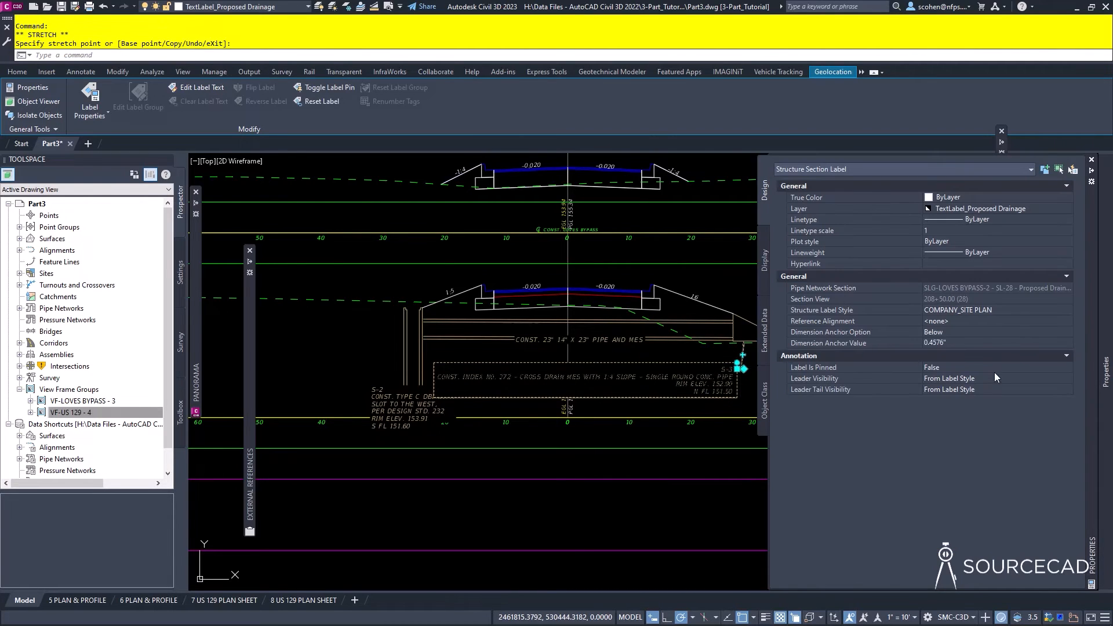
{"action": "left_click", "coordinate": [992, 310]}
{"action": "left_click", "coordinate": [979, 353]}
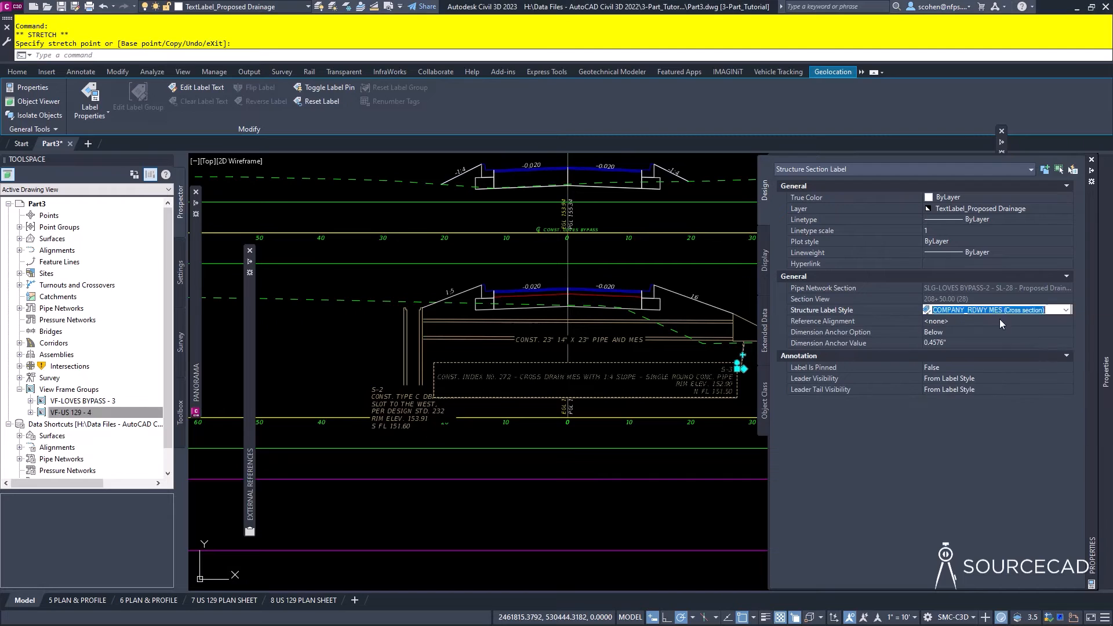
{"action": "key", "text": "ctrl+1"}
Reposition the S-3 label outward beside the end section so its text clears the structure.
{"action": "scroll", "coordinate": [748, 366], "scroll_direction": "up", "scroll_amount": 4}
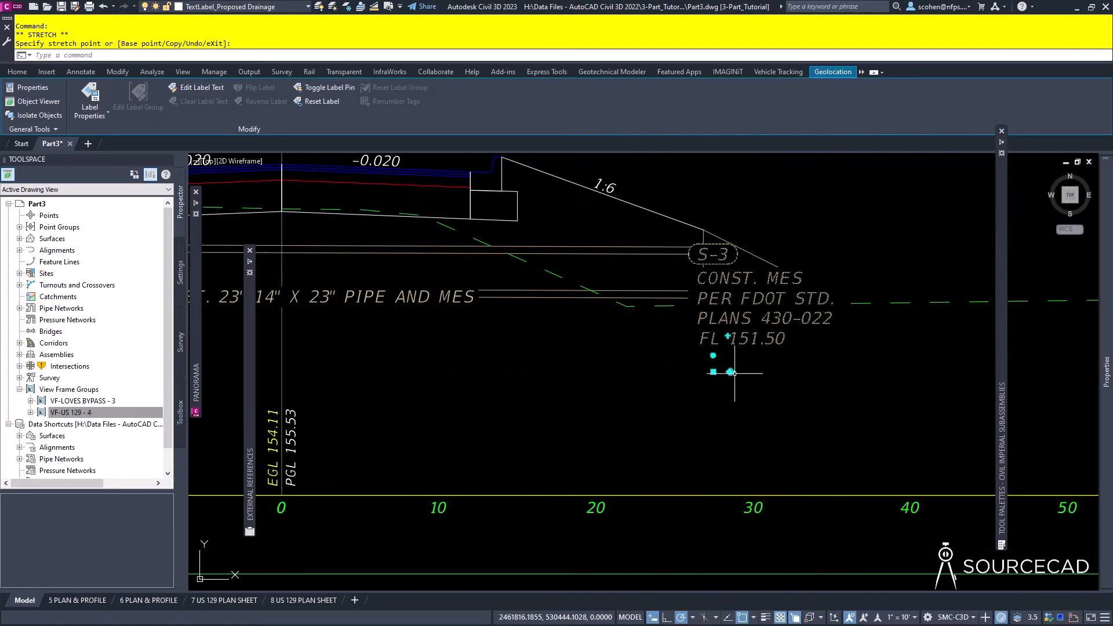
{"action": "left_click", "coordinate": [738, 368]}
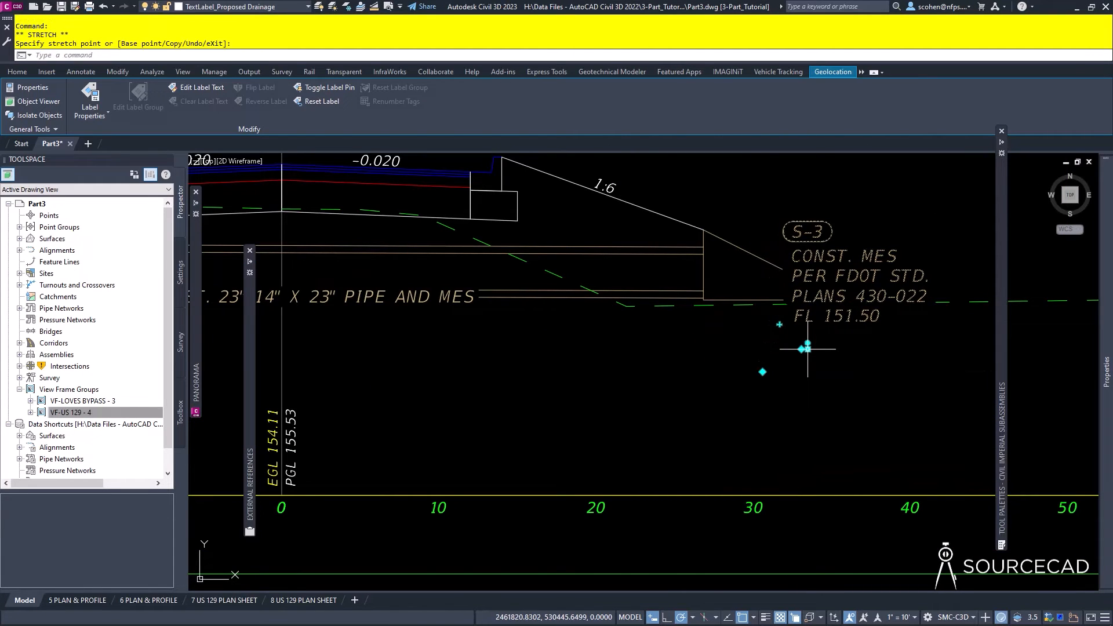
{"action": "left_click", "coordinate": [903, 357]}
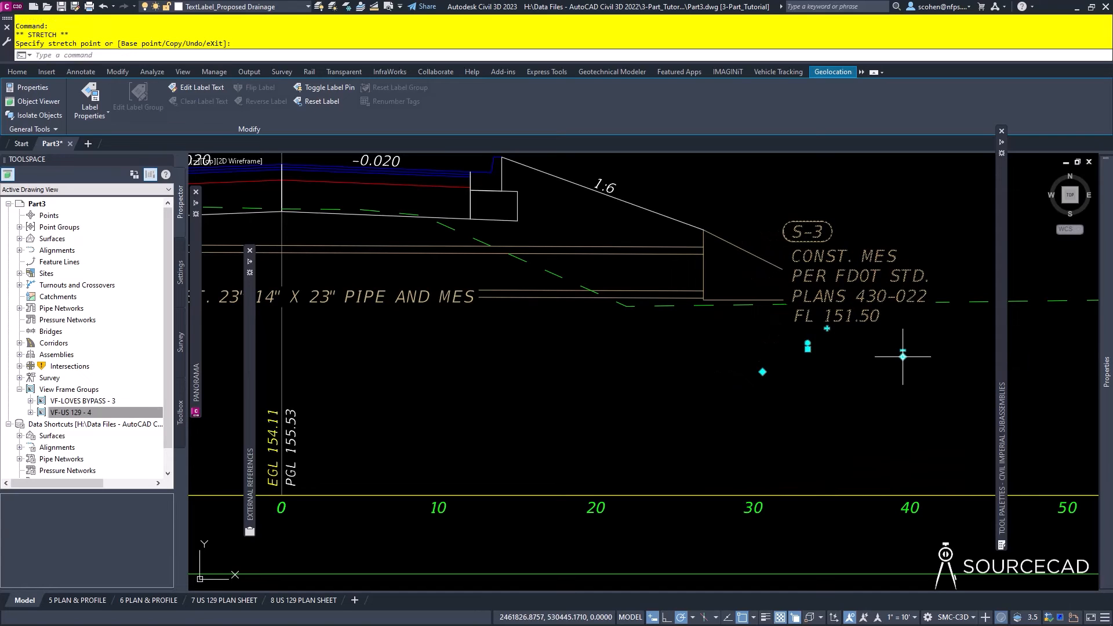
{"action": "left_click", "coordinate": [807, 349]}
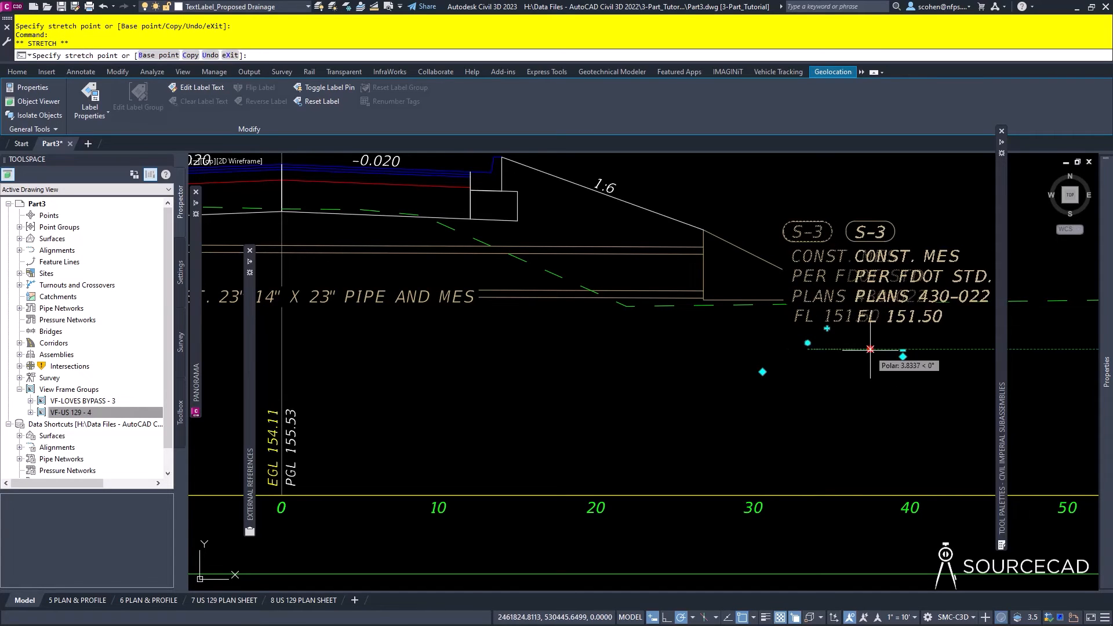
{"action": "key", "text": "Escape"}
{"action": "scroll", "coordinate": [730, 348], "scroll_direction": "down", "scroll_amount": 4}
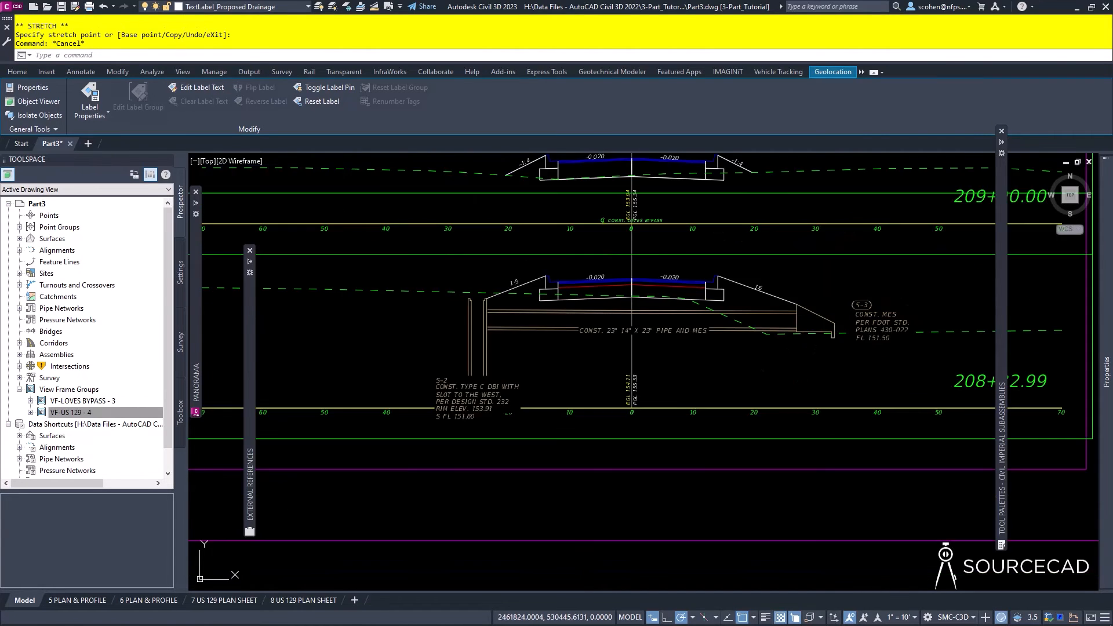
Create section sheets for the LOVES BYPASS Section View Group - 1 in the existing 3-PART.dst sheet set and open the first new sheet.
{"action": "middle_click", "coordinate": [689, 357]}
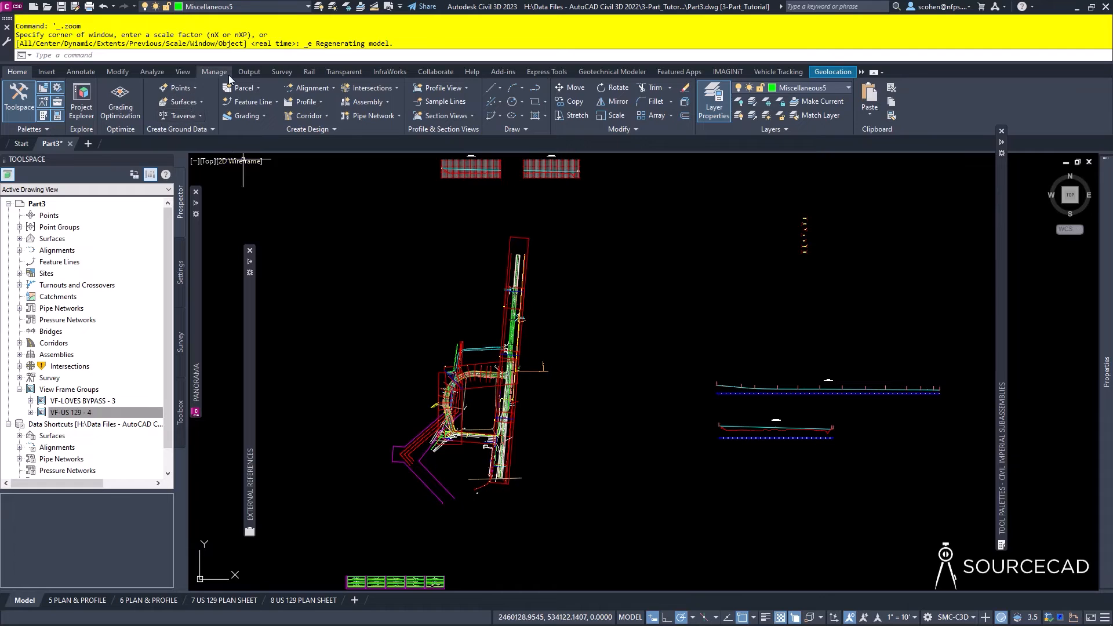
{"action": "left_click", "coordinate": [249, 71]}
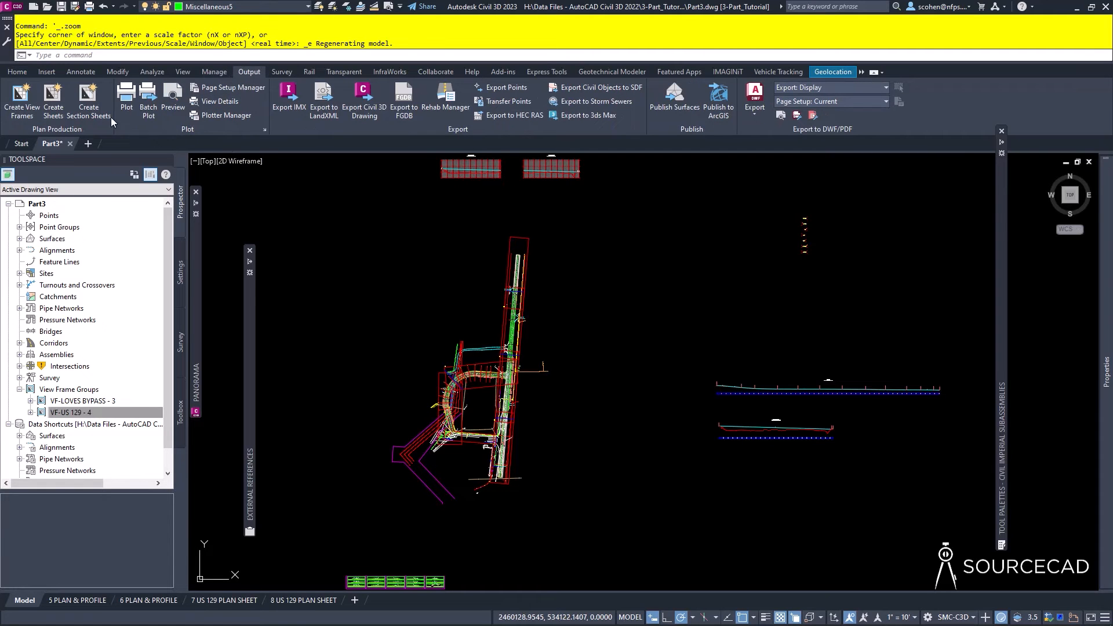
{"action": "left_click", "coordinate": [85, 100]}
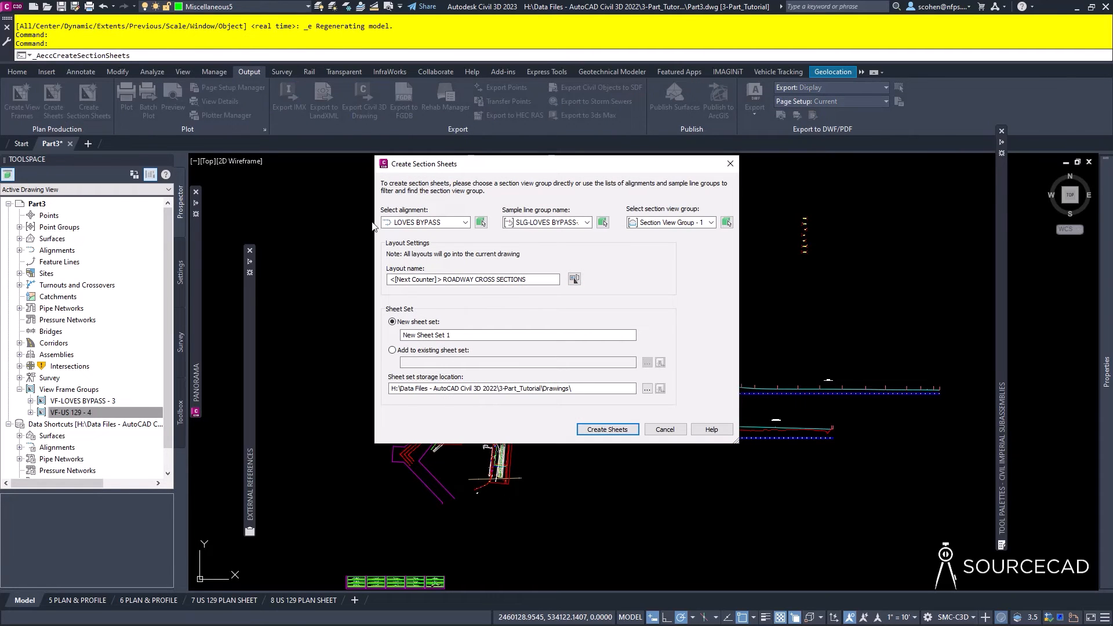
{"action": "left_click", "coordinate": [433, 350]}
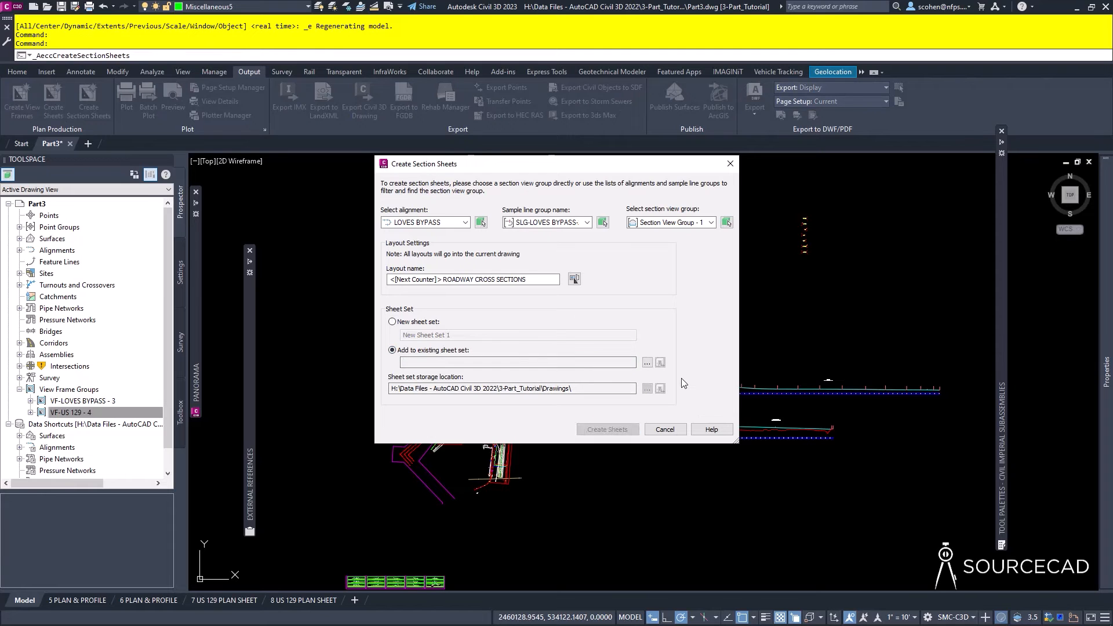
{"action": "left_click", "coordinate": [647, 366]}
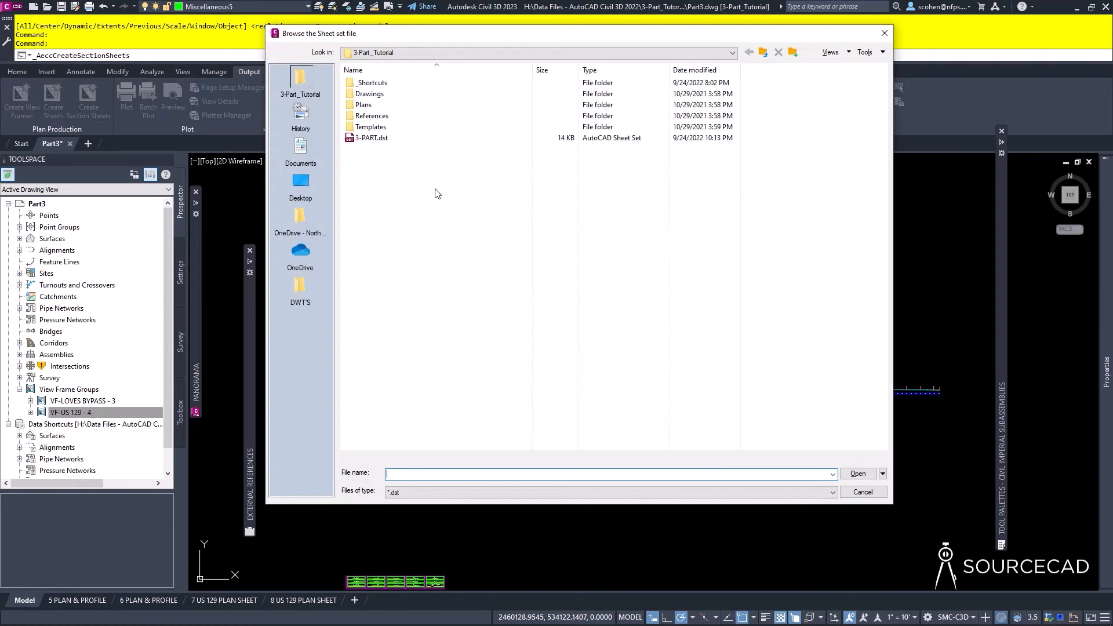
{"action": "double_click", "coordinate": [385, 141]}
{"action": "left_click", "coordinate": [608, 430]}
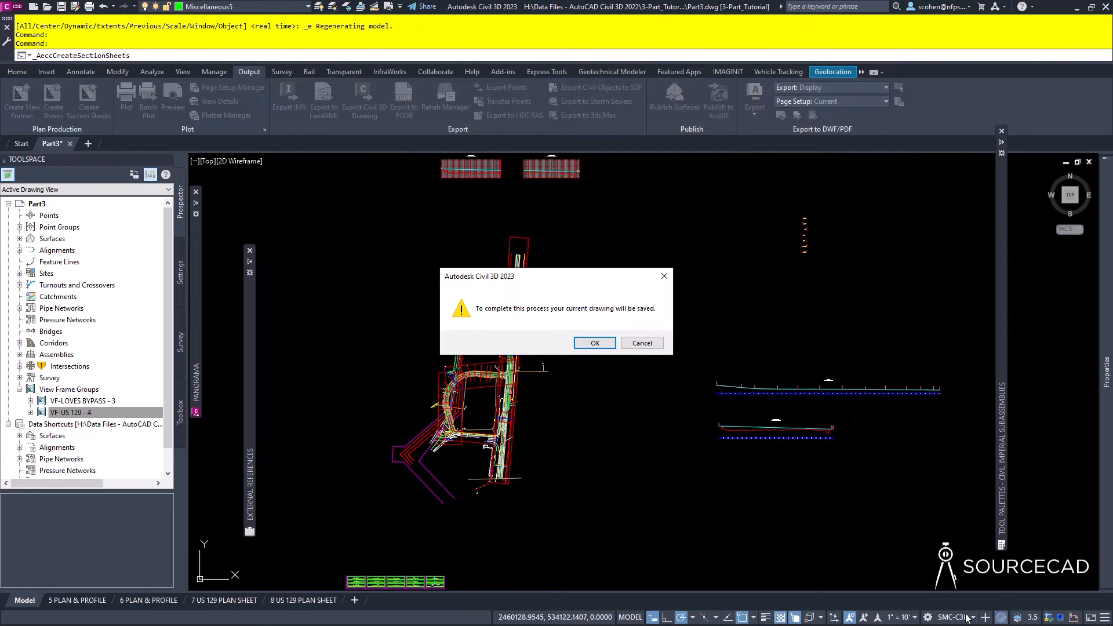
{"action": "left_click", "coordinate": [596, 344]}
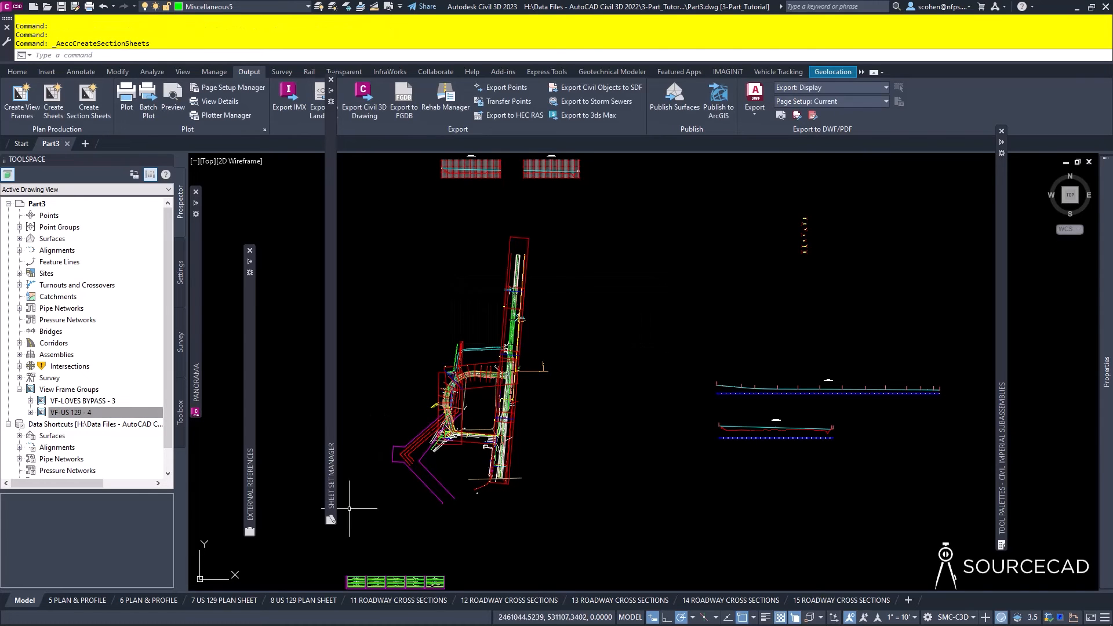
{"action": "mouse_move", "coordinate": [329, 416]}
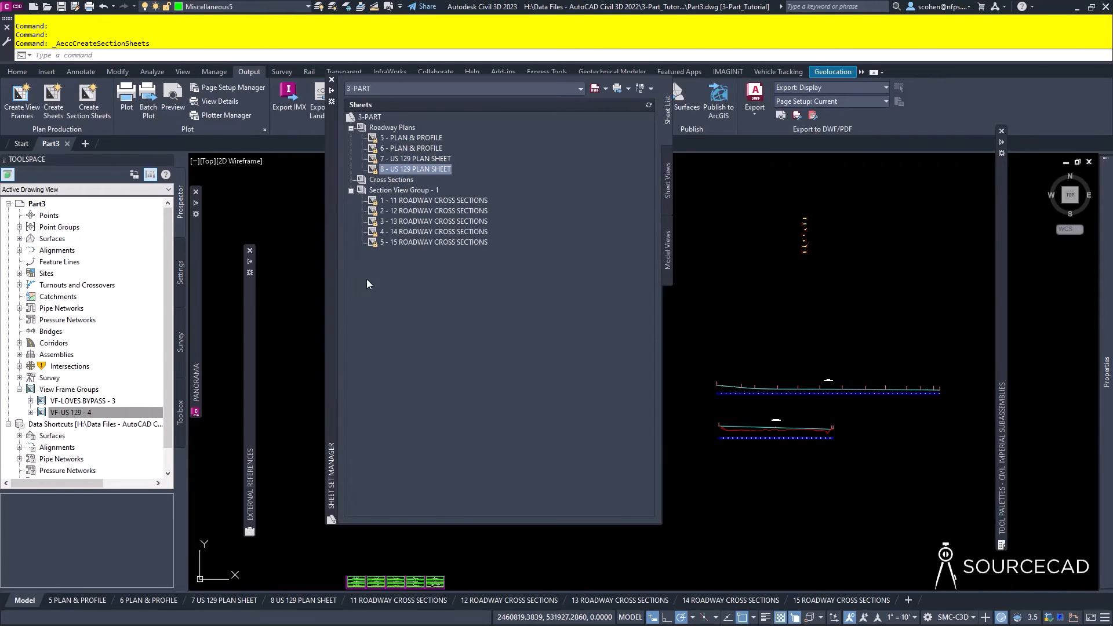
{"action": "double_click", "coordinate": [426, 199]}
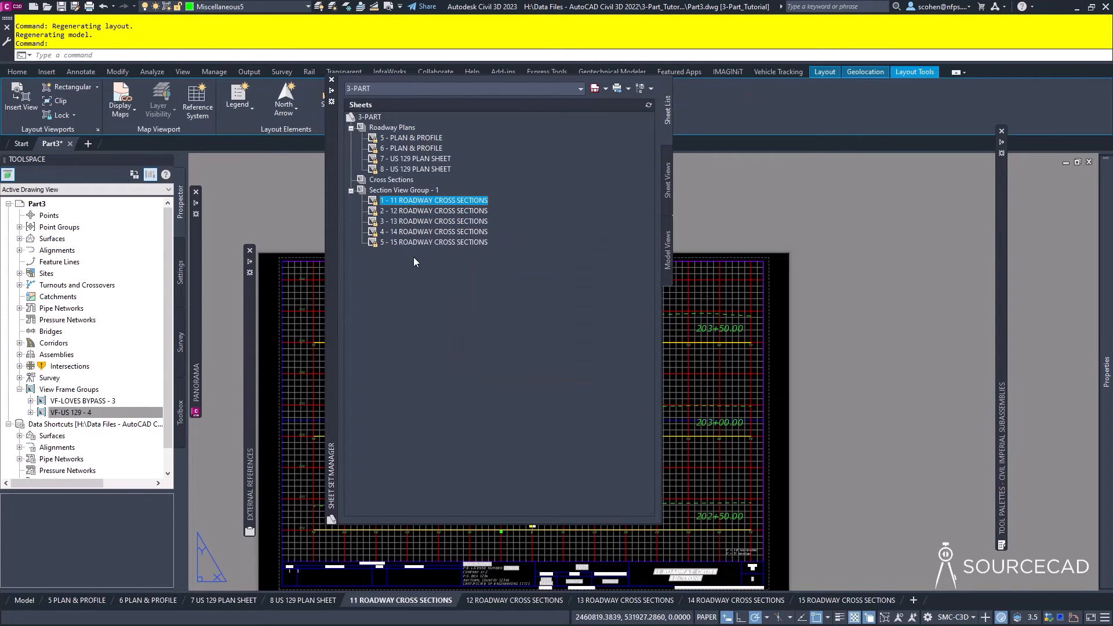
Move the five new roadway cross section sheets into the Cross Sections subset and remove the Section View Group - 1 subset.
{"action": "left_click", "coordinate": [417, 243], "text": "shift"}
{"action": "left_click_drag", "start_coordinate": [416, 237], "coordinate": [368, 178]}
{"action": "right_click", "coordinate": [391, 240]}
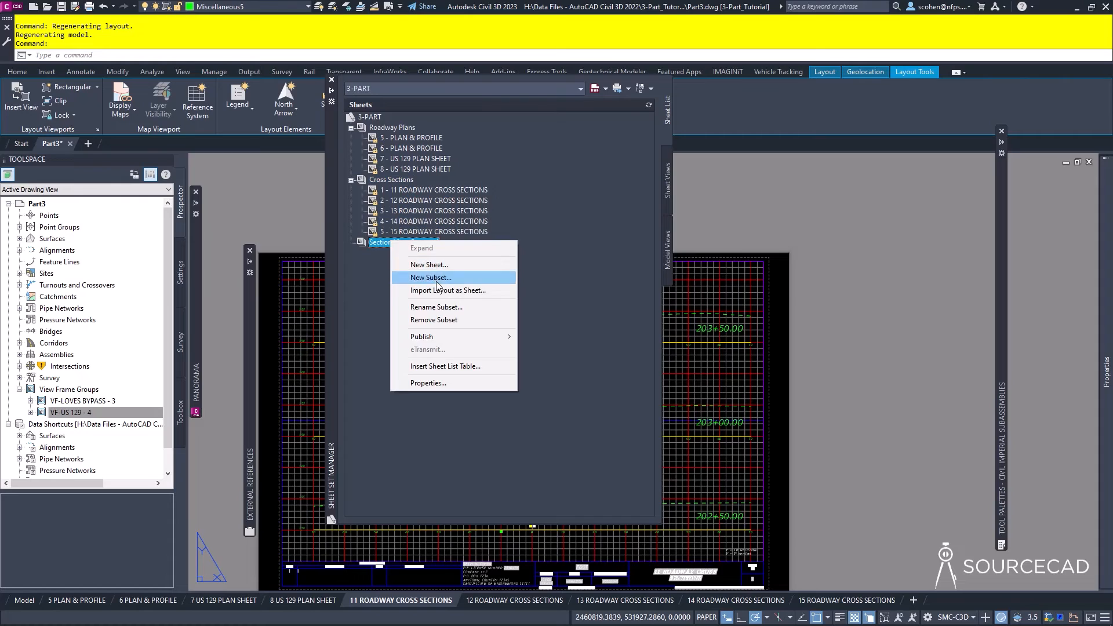
{"action": "left_click", "coordinate": [446, 320]}
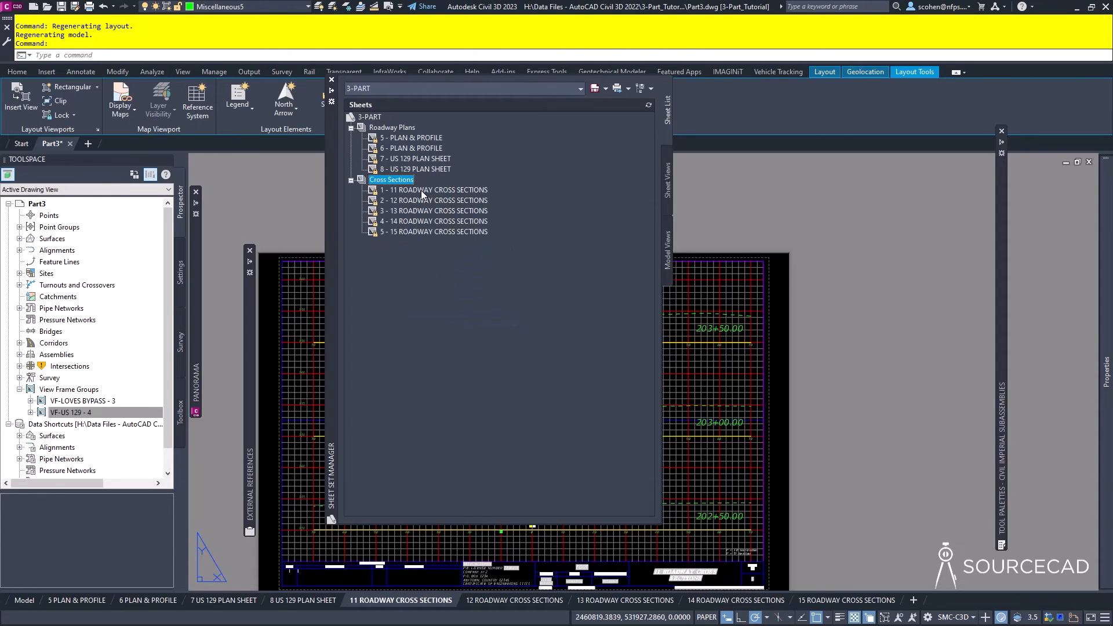
Renumber the first cross section sheet as 20 and shorten its title to ROADWAY CROSS SECTIONS.
{"action": "right_click", "coordinate": [421, 191]}
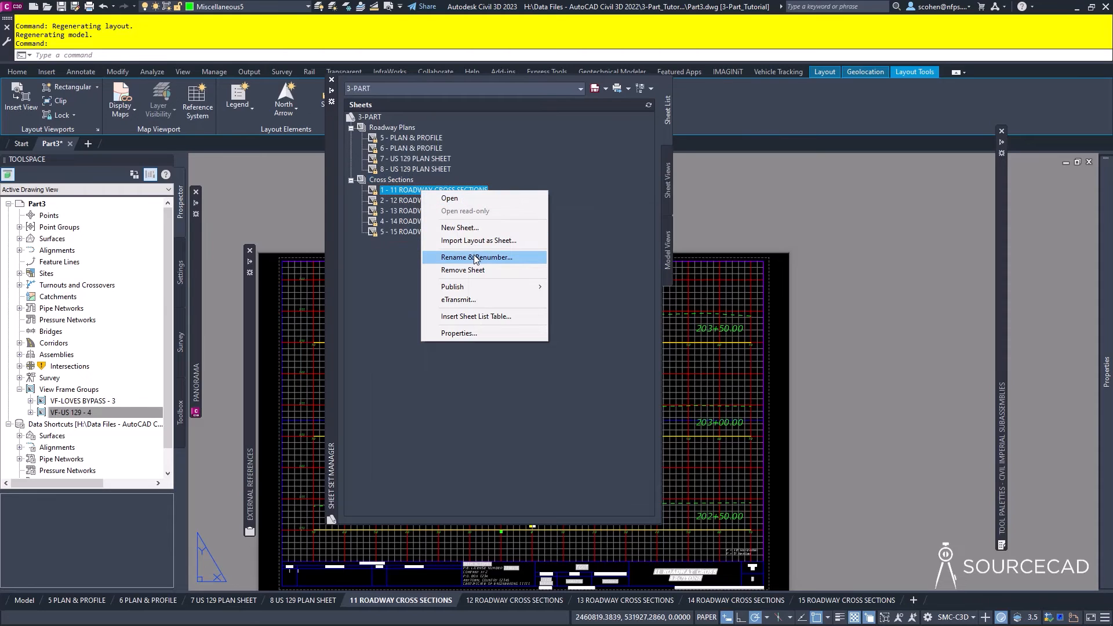
{"action": "left_click", "coordinate": [474, 257]}
{"action": "type", "text": "20"}
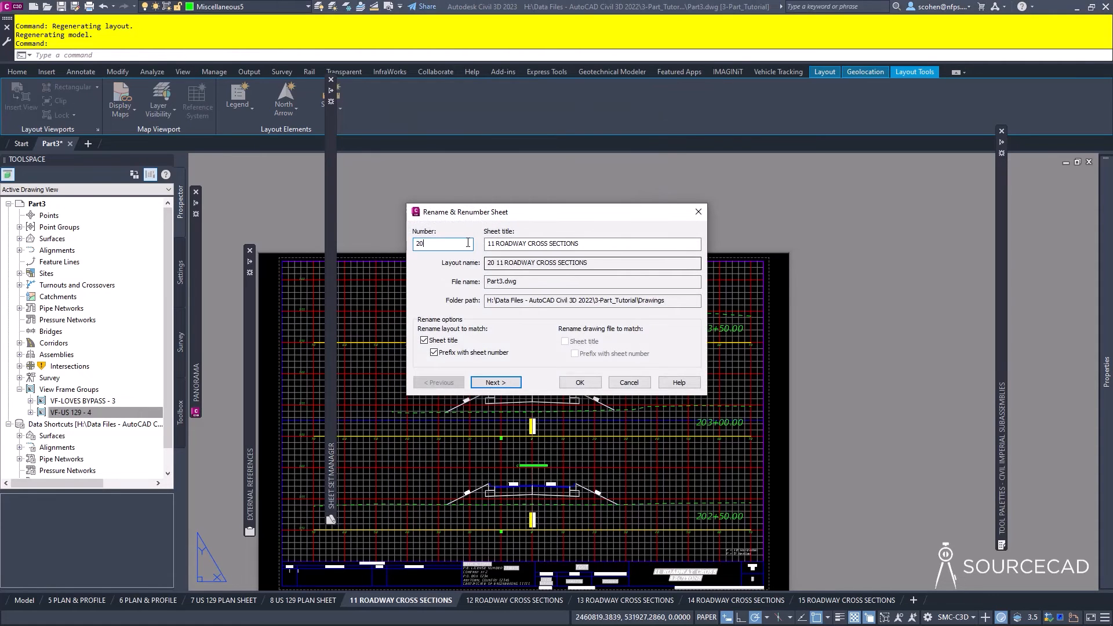
{"action": "key", "text": "Tab"}
{"action": "key", "text": "Home"}
{"action": "key", "text": "Delete"}
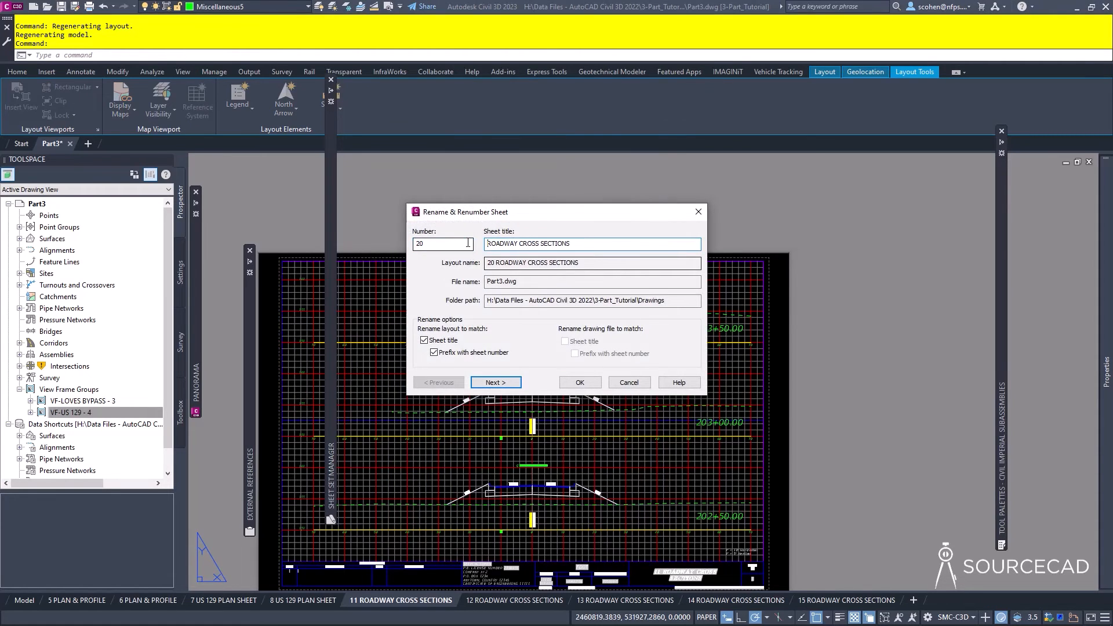
{"action": "key", "text": "shift+End"}
{"action": "key", "text": "Return"}
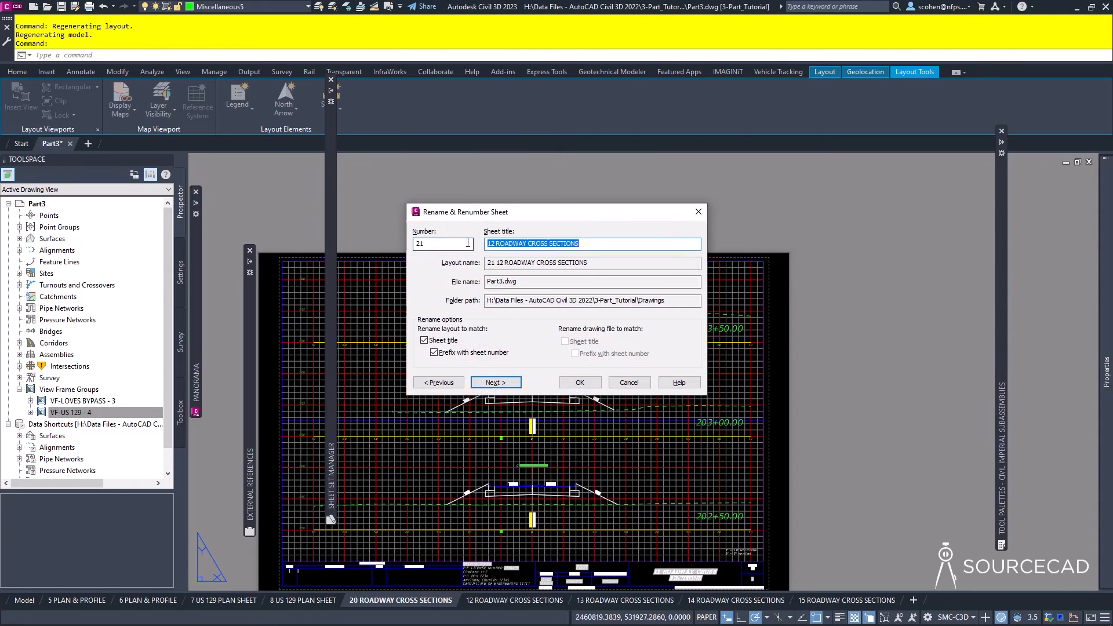
Retitle the second cross section sheet, numbered 21, as ROADWAY CROSS SECTIONS.
{"action": "key", "text": "Home"}
{"action": "key", "text": "Delete"}
{"action": "key", "text": "Delete"}
{"action": "key", "text": "Delete"}
{"action": "key", "text": "Return"}
Renumber the third cross section sheet as 22 and remove the leading 13 from its title.
{"action": "type", "text": "22"}
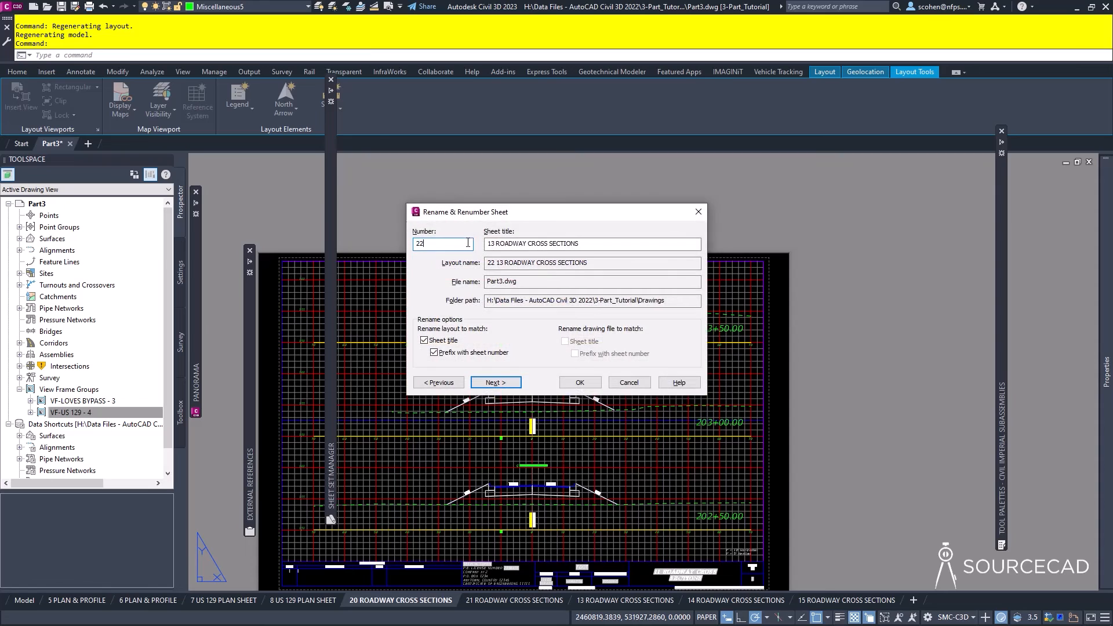
{"action": "key", "text": "Tab"}
{"action": "key", "text": "Home"}
{"action": "key", "text": "Delete"}
{"action": "key", "text": "Delete"}
{"action": "key", "text": "Delete"}
{"action": "key", "text": "Return"}
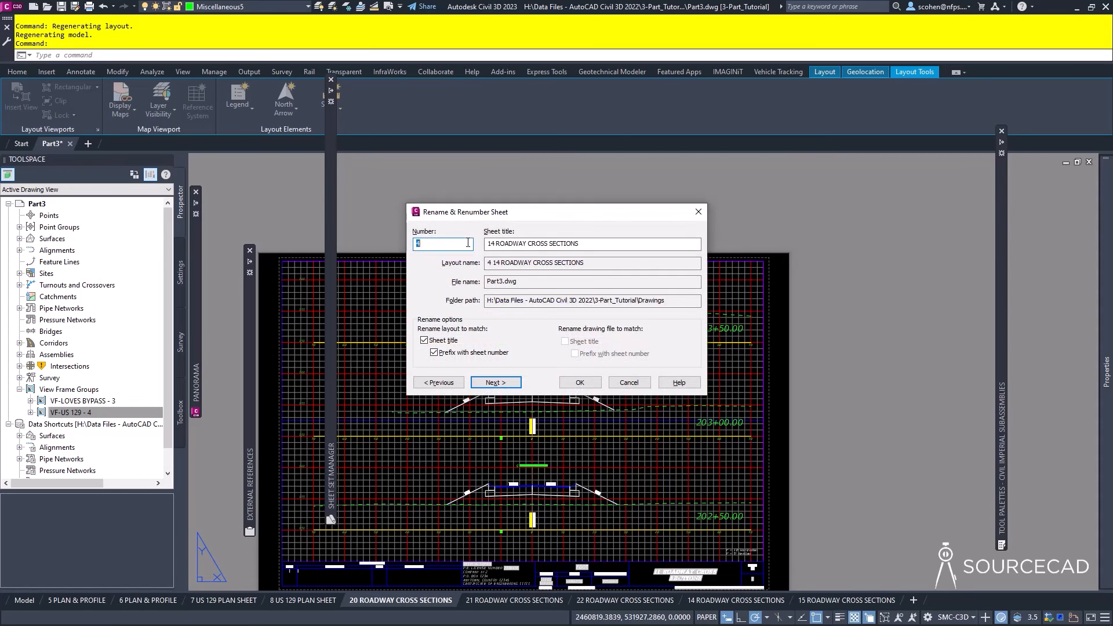
Renumber the fourth cross section sheet as 23 and remove the leading 14 from its title.
{"action": "type", "text": "23"}
{"action": "key", "text": "Tab"}
{"action": "key", "text": "Home"}
{"action": "key", "text": "Delete"}
{"action": "key", "text": "Delete"}
{"action": "key", "text": "Delete"}
{"action": "key", "text": "Return"}
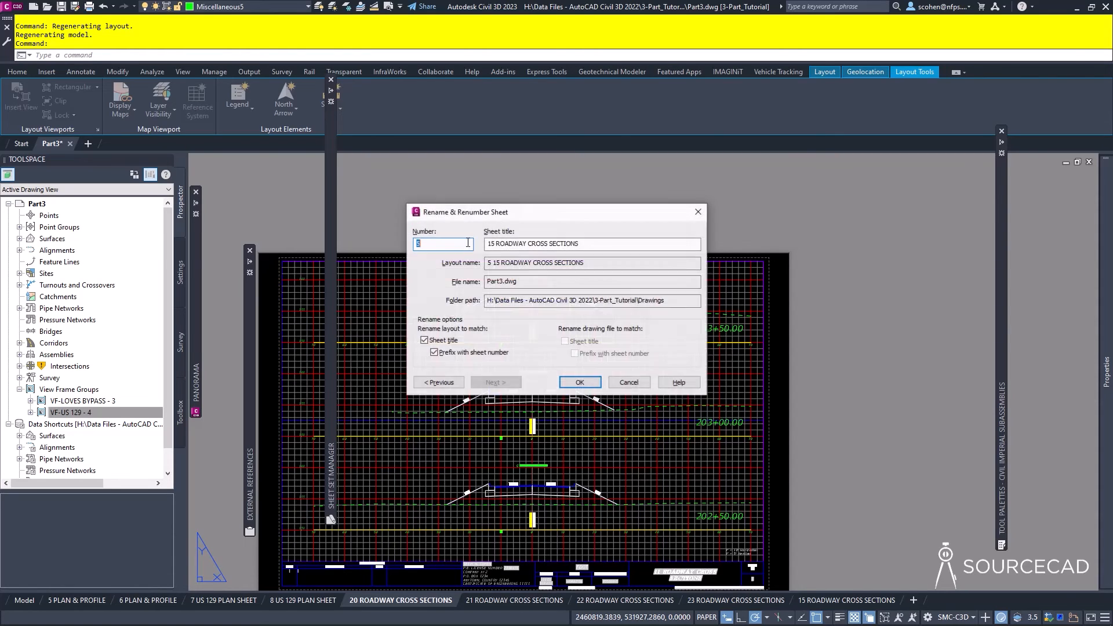
Renumber the last cross section sheet as 24, remove the leading 15 from its title and finish renaming.
{"action": "key", "text": "Tab"}
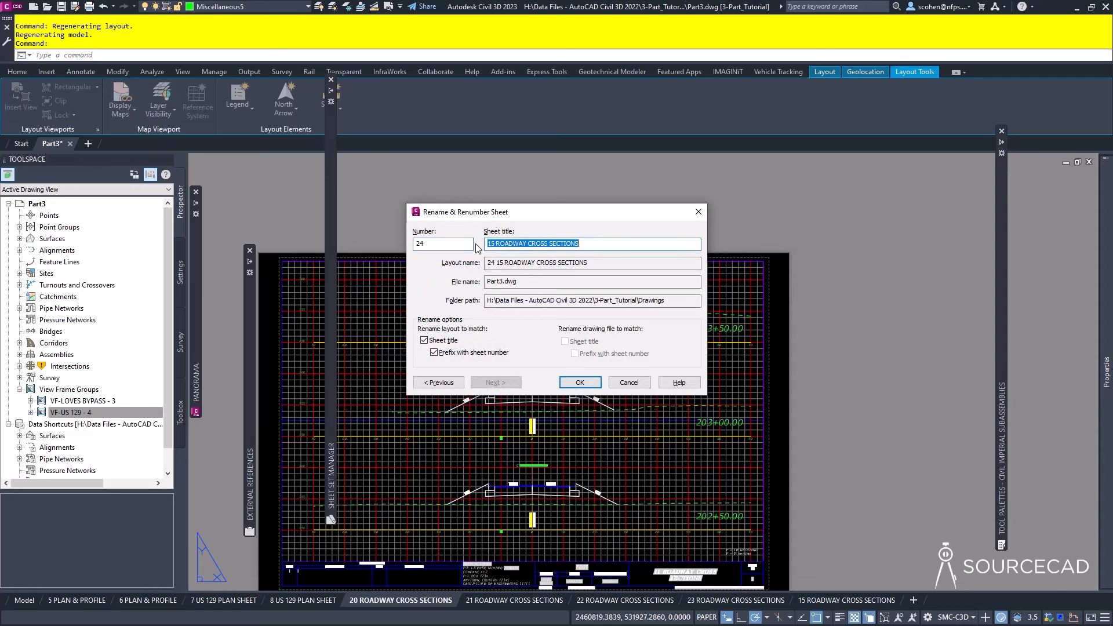
{"action": "key", "text": "Home"}
{"action": "key", "text": "Delete"}
{"action": "key", "text": "Delete"}
{"action": "key", "text": "Delete"}
{"action": "key", "text": "Return"}
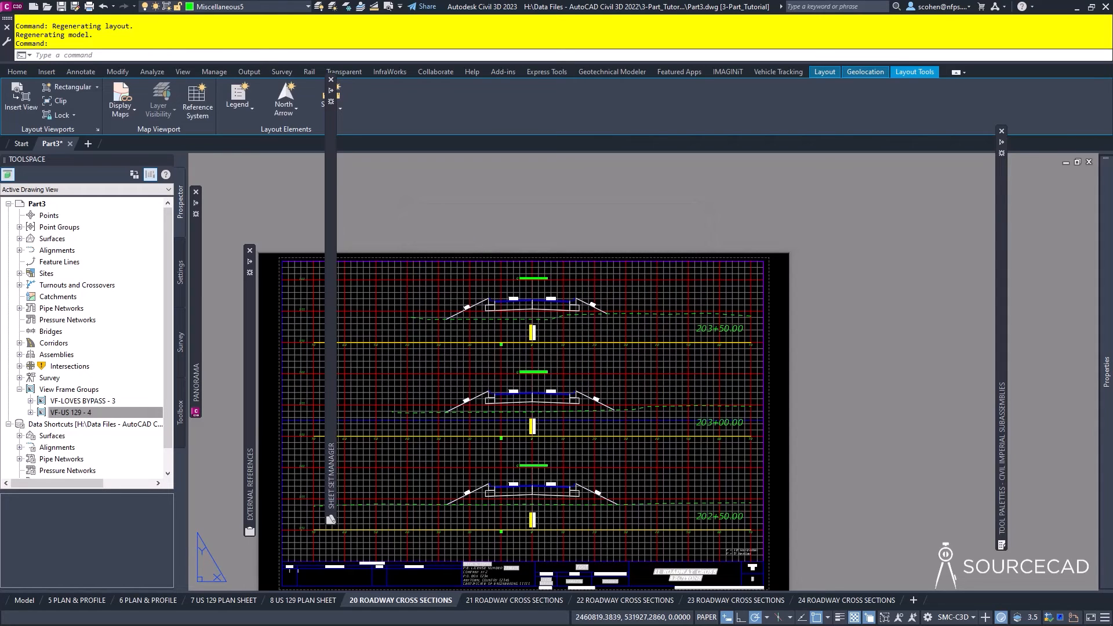
Regenerate the sheet 20 layout to refresh the sheet title in its title block.
{"action": "scroll", "coordinate": [595, 389], "scroll_direction": "up", "scroll_amount": 5}
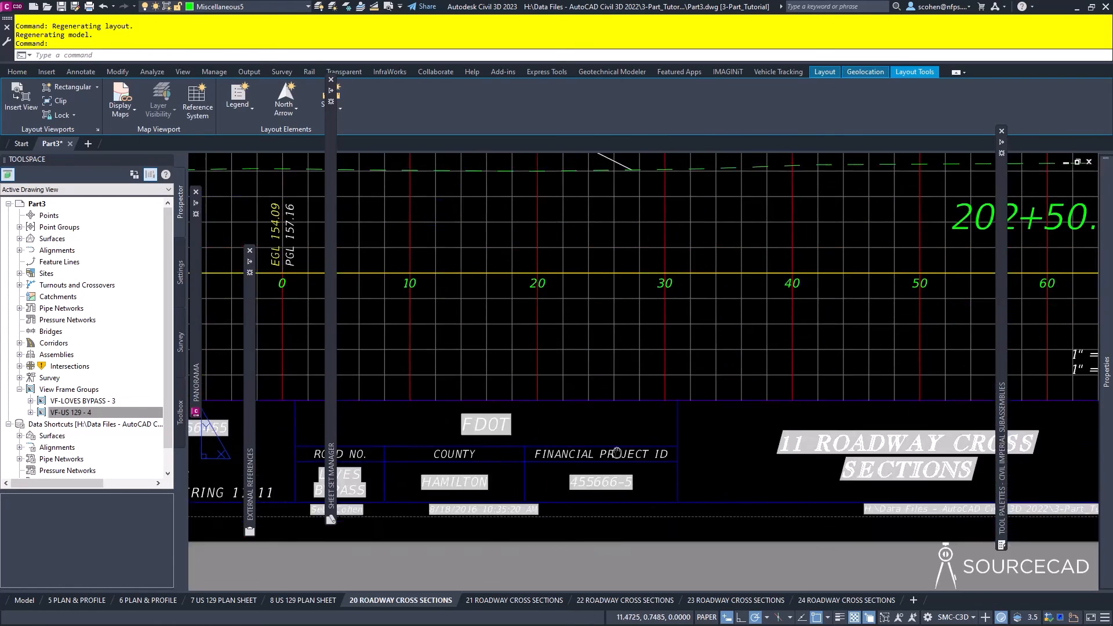
{"action": "type", "text": "RE"}
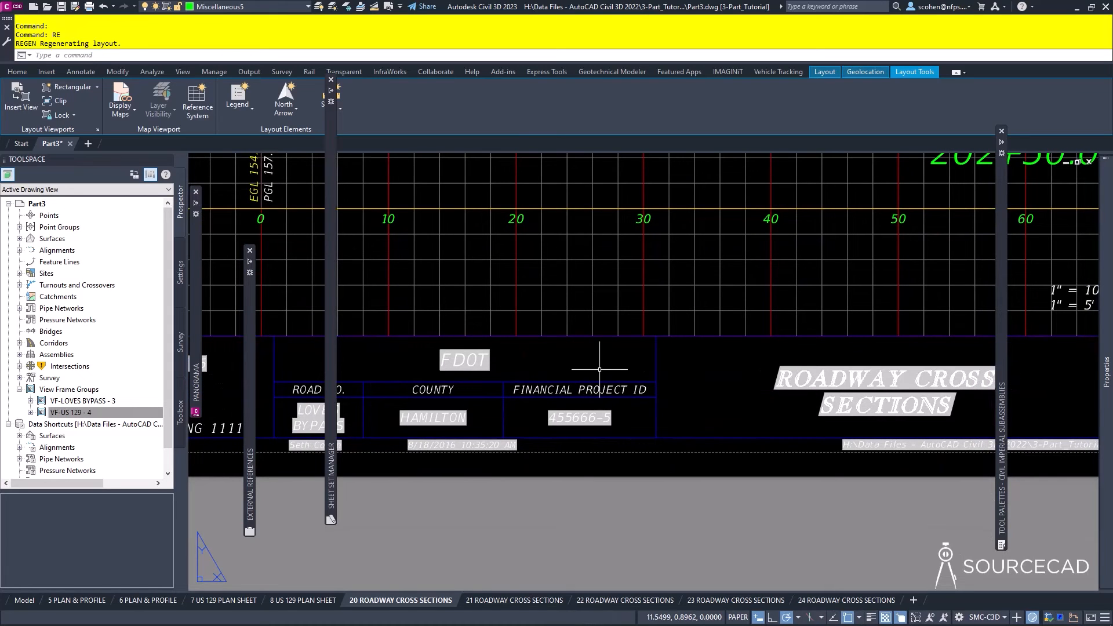
{"action": "key", "text": "Return"}
{"action": "scroll", "coordinate": [609, 318], "scroll_direction": "down", "scroll_amount": 4}
{"action": "middle_click_drag", "start_coordinate": [463, 150], "coordinate": [520, 264]}
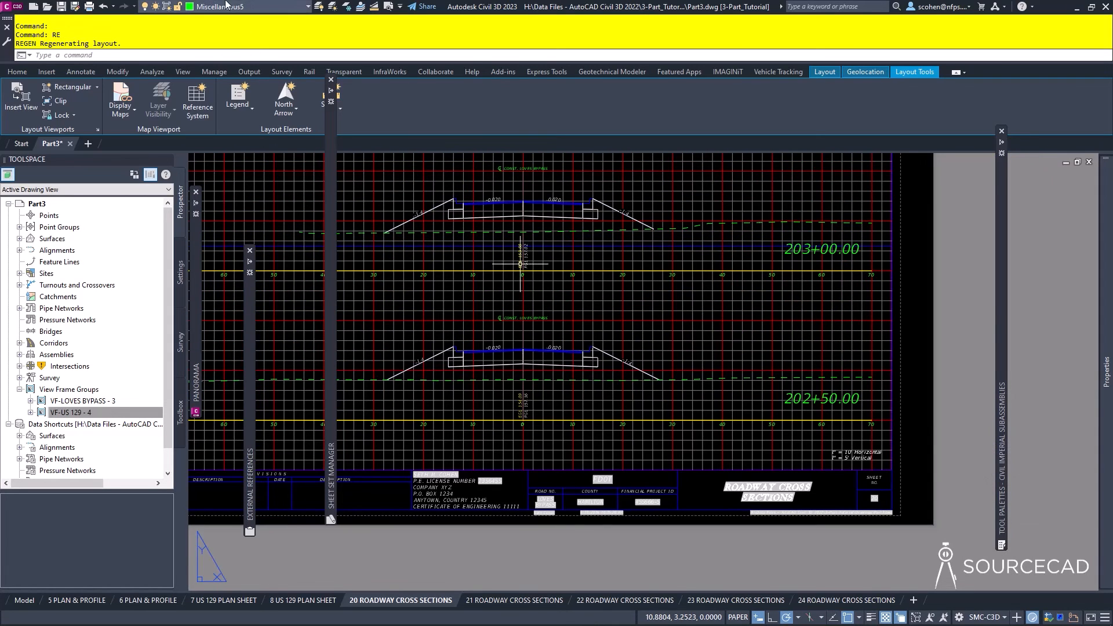
Preview the plot of sheet 20 and examine the section views and their labels up close.
{"action": "left_click", "coordinate": [391, 9]}
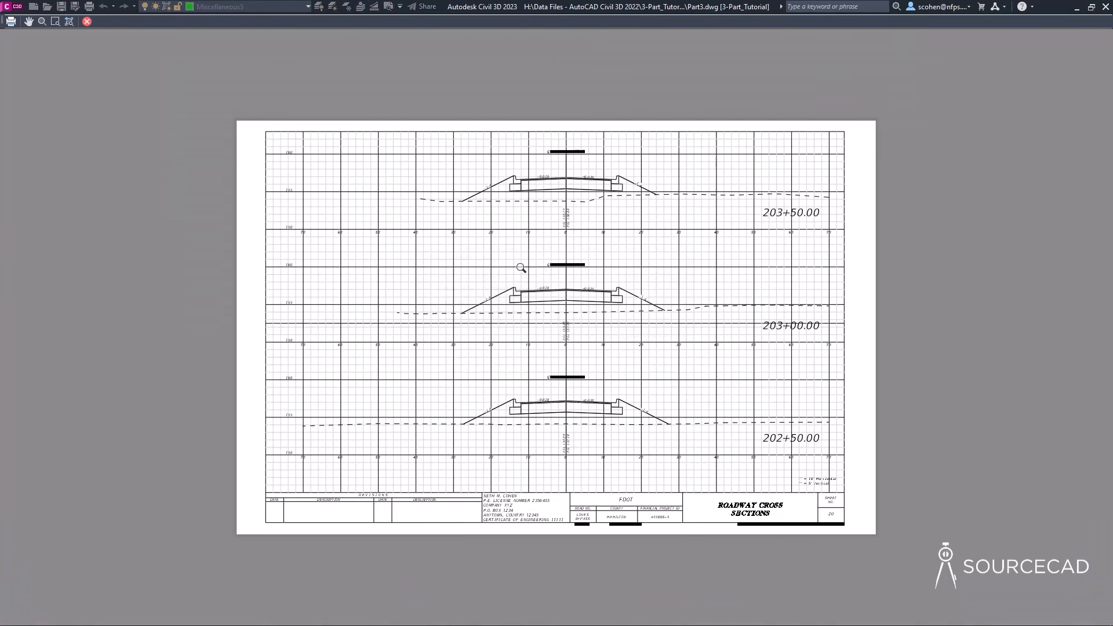
{"action": "scroll", "coordinate": [540, 225], "scroll_direction": "up", "scroll_amount": 3}
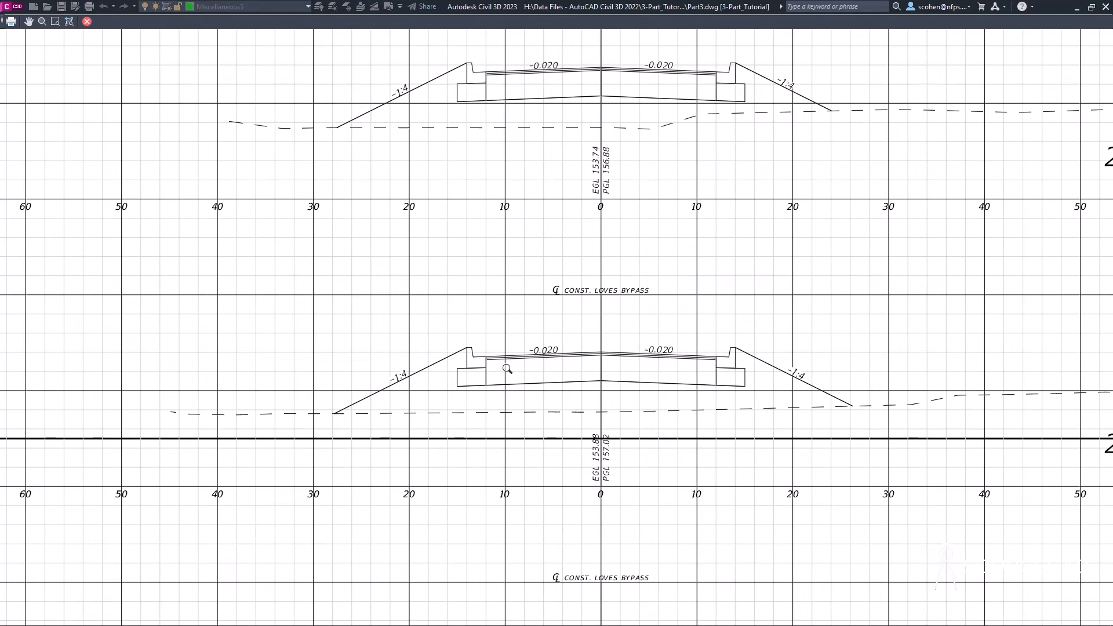
{"action": "scroll", "coordinate": [506, 369], "scroll_direction": "down", "scroll_amount": 3}
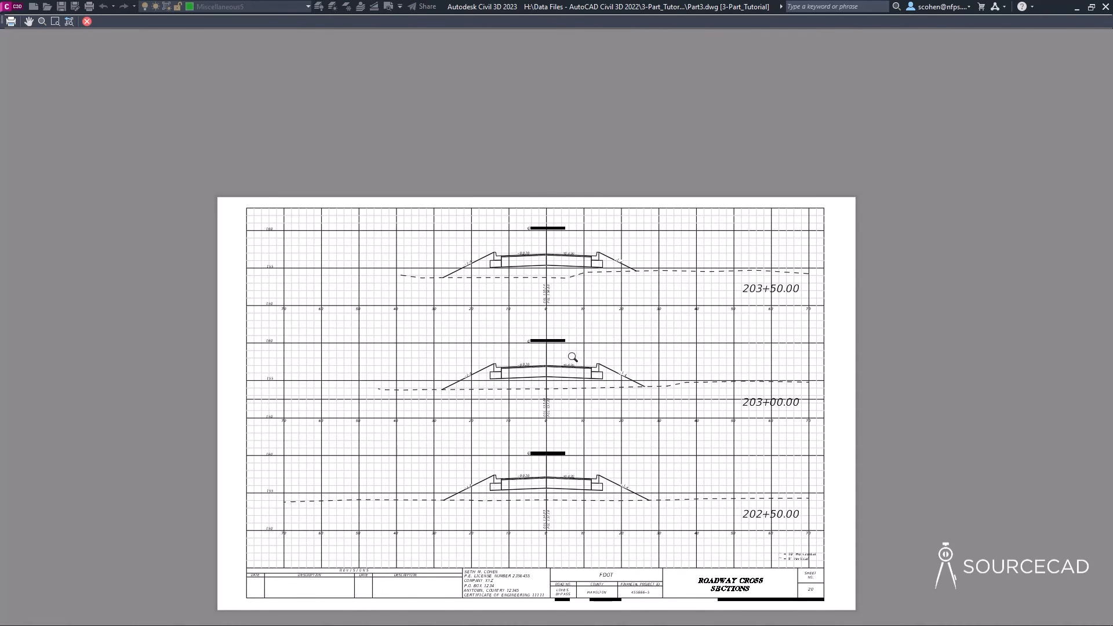
{"action": "scroll", "coordinate": [543, 276], "scroll_direction": "up", "scroll_amount": 3}
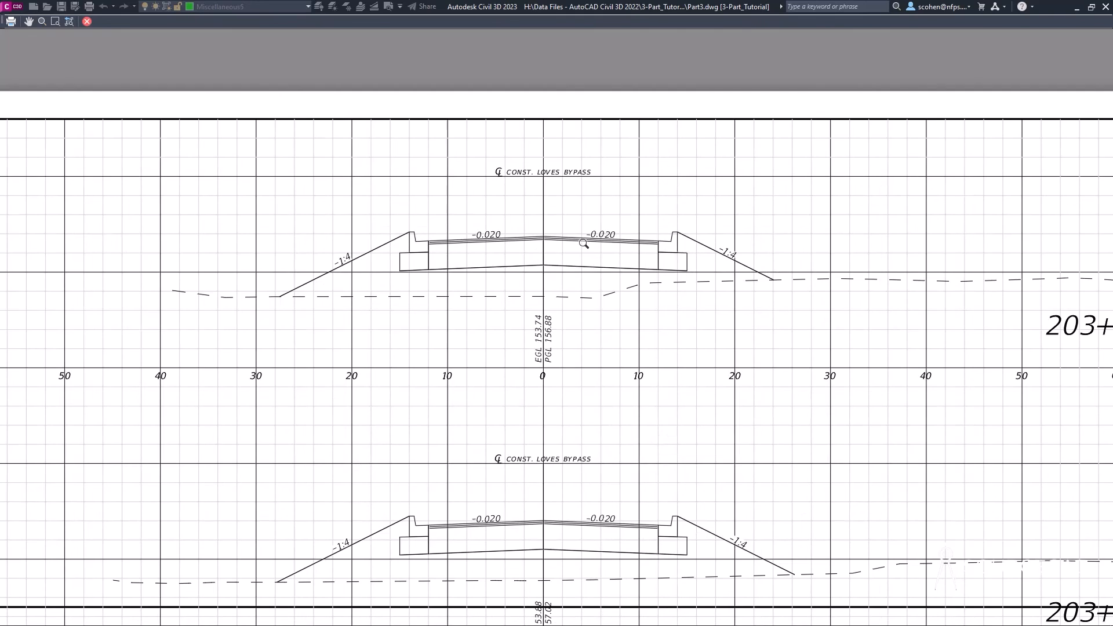
{"action": "key", "text": "Escape"}
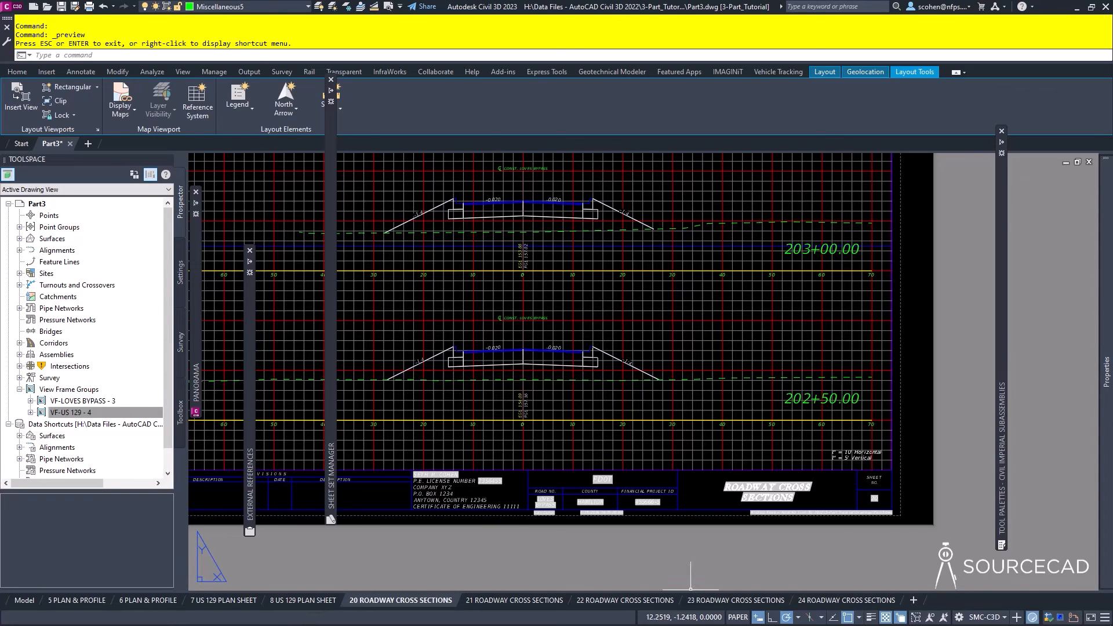
Open the 24 ROADWAY CROSS SECTIONS layout and preview its plot, examining the inlet and pipe at station 208+32.99.
{"action": "left_click", "coordinate": [810, 601]}
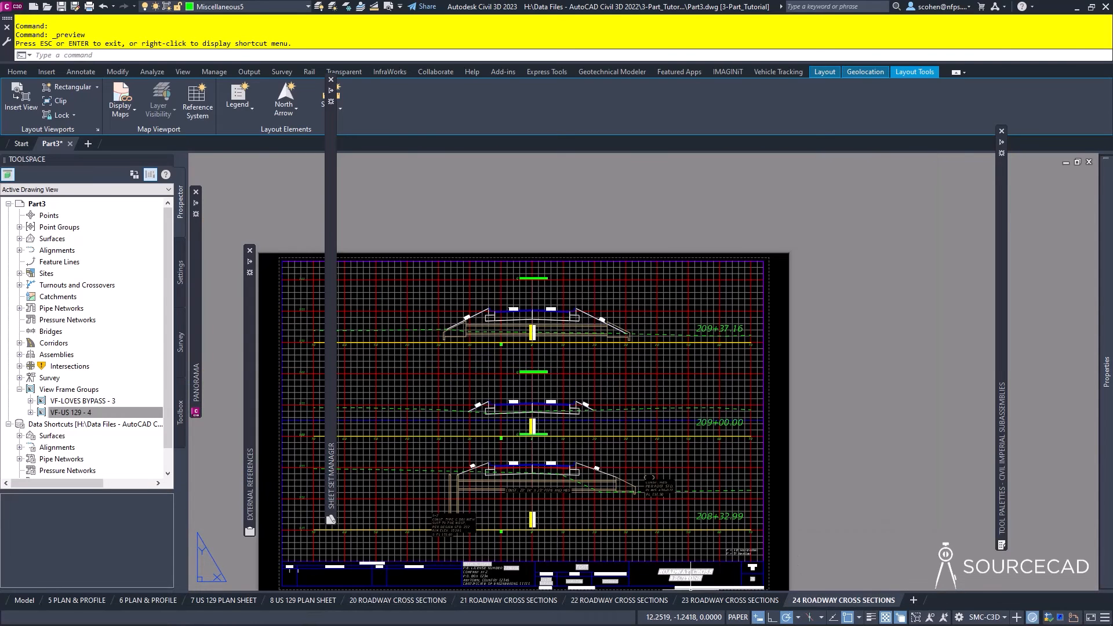
{"action": "left_click", "coordinate": [386, 8]}
{"action": "scroll", "coordinate": [558, 415], "scroll_direction": "up", "scroll_amount": 5}
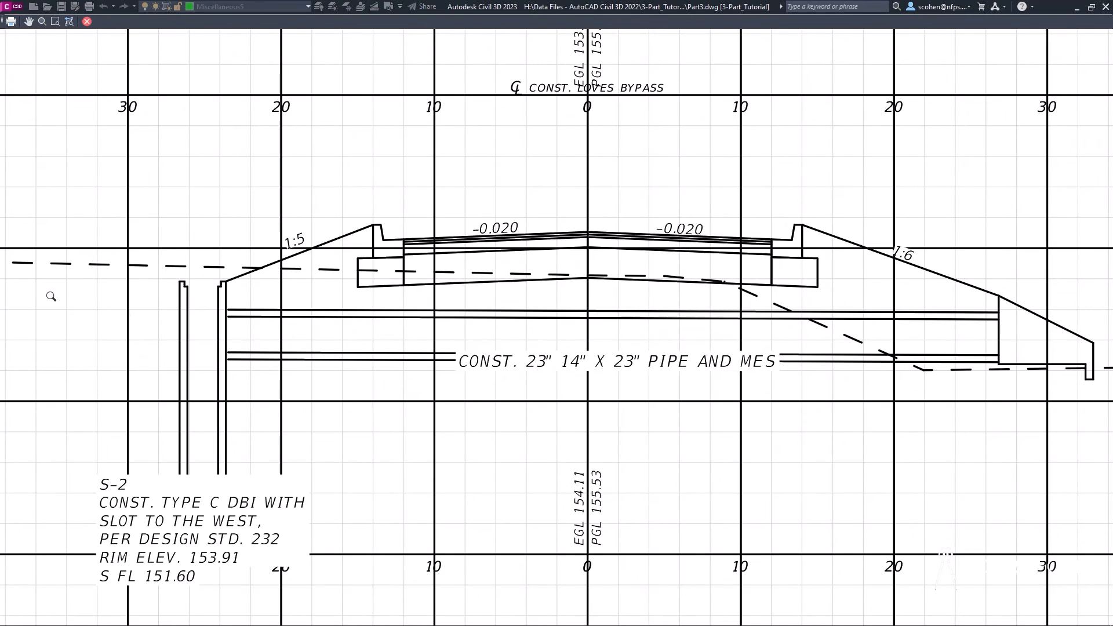
{"action": "scroll", "coordinate": [51, 296], "scroll_direction": "up", "scroll_amount": 4}
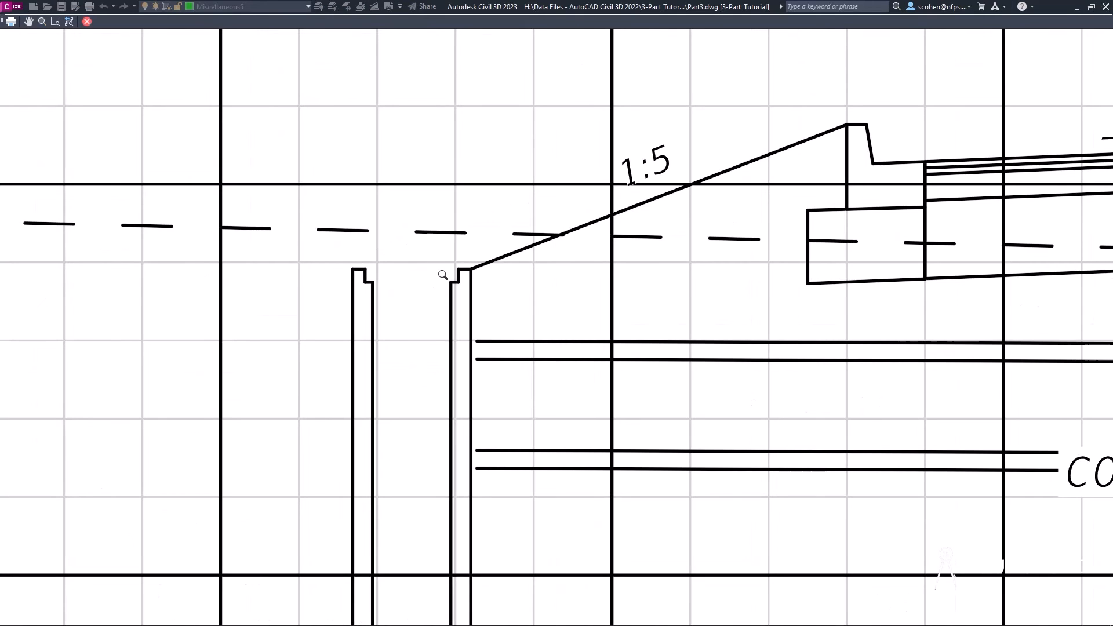
{"action": "key", "text": "Escape"}
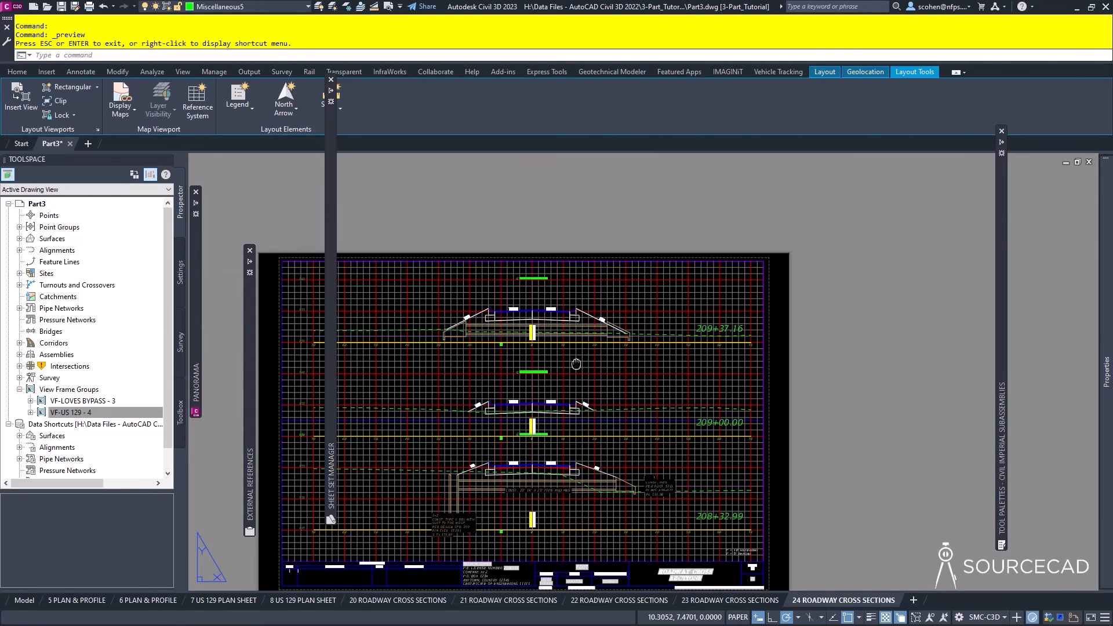
Fit sheet 24 in view, save the drawing and display the 3-PART sheet list.
{"action": "middle_click", "coordinate": [576, 364]}
{"action": "middle_click", "coordinate": [576, 364]}
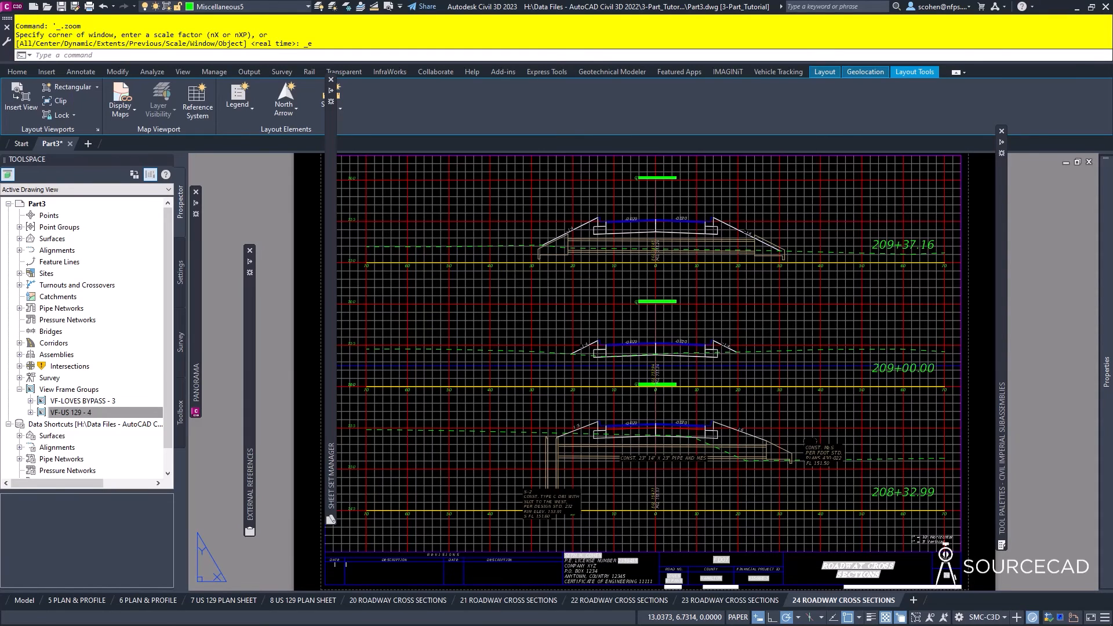
{"action": "key", "text": "ctrl+s"}
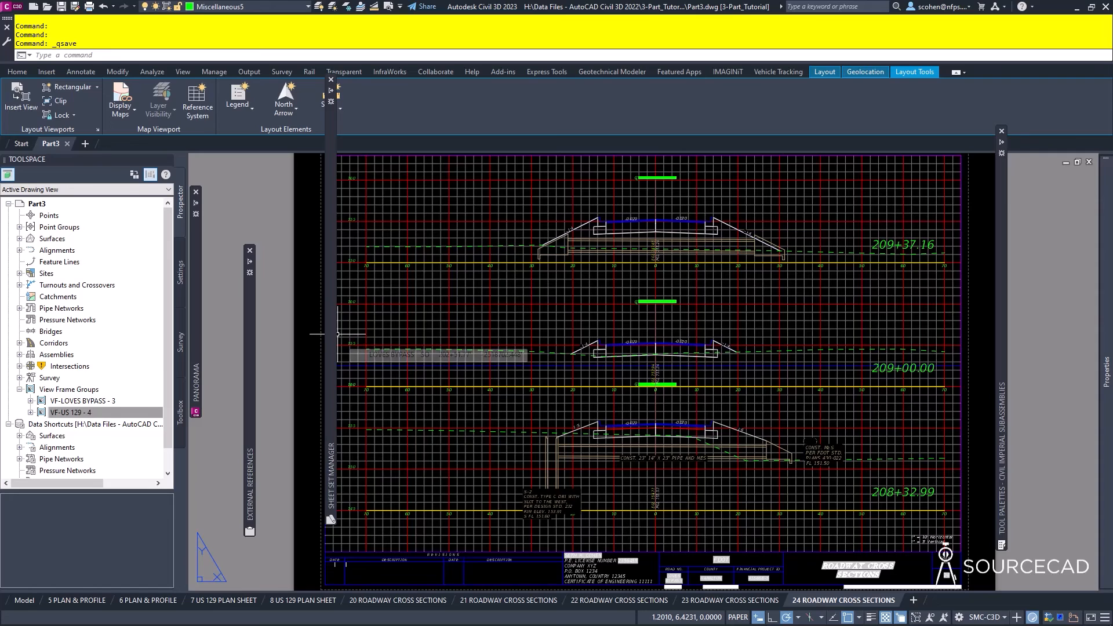
{"action": "mouse_move", "coordinate": [334, 338]}
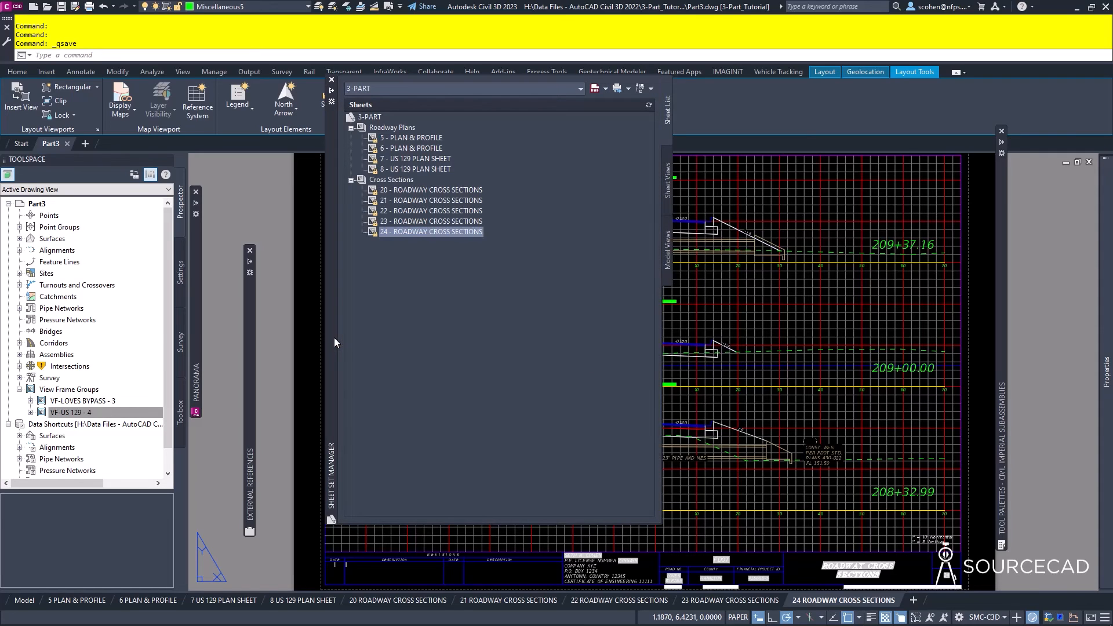
Publish the whole 3-PART sheet set to PDF as 3-PART.pdf in the 3-Part_Tutorial project's Plans folder.
{"action": "right_click", "coordinate": [365, 119]}
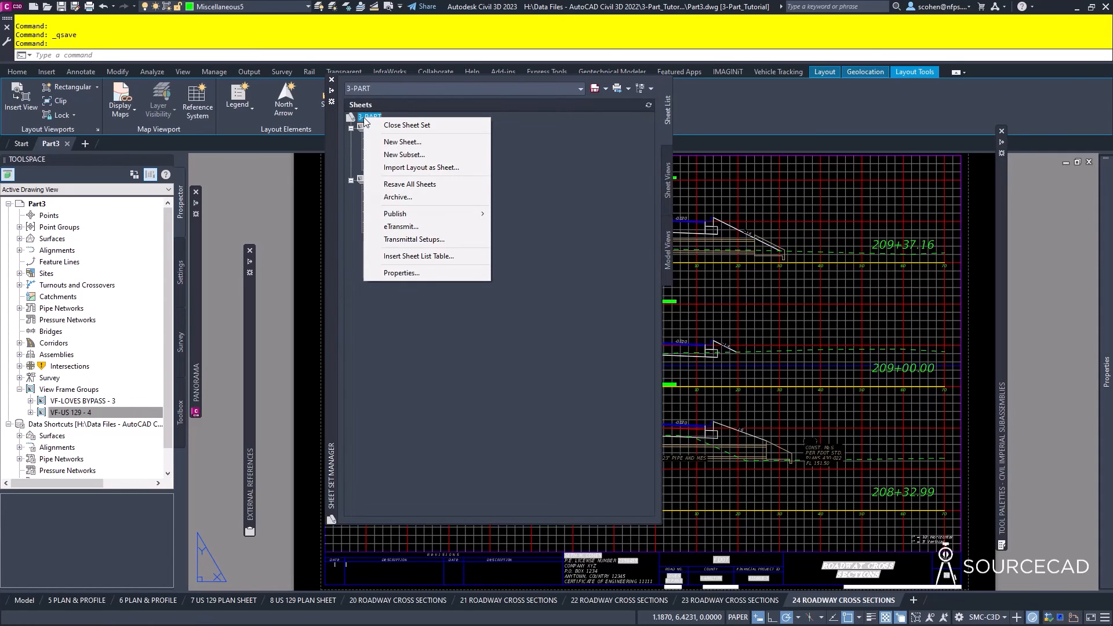
{"action": "mouse_move", "coordinate": [427, 214]}
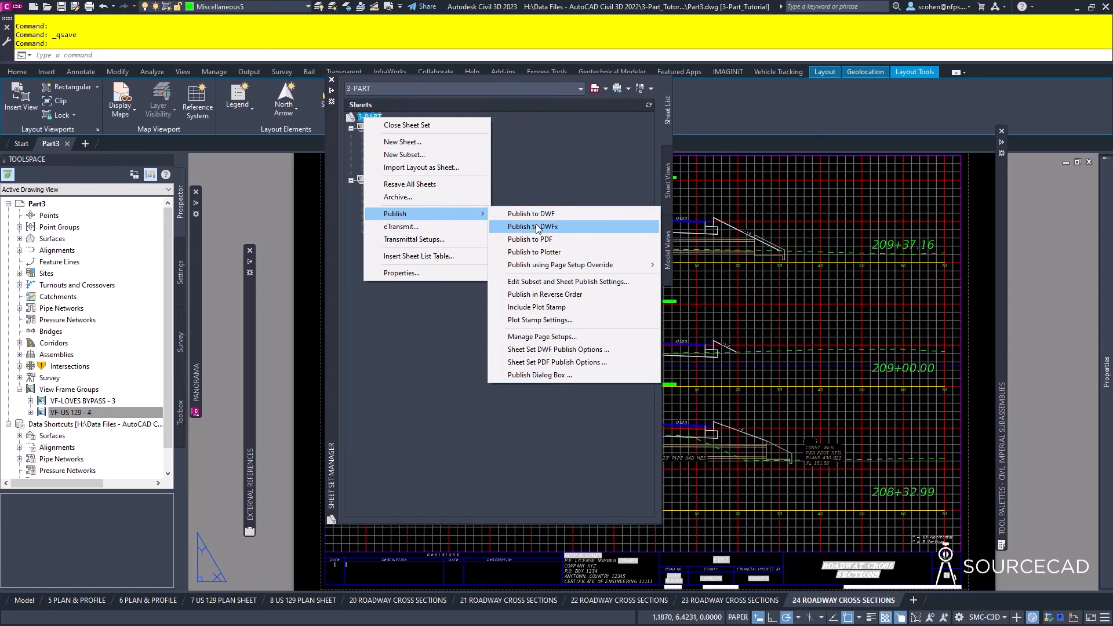
{"action": "left_click", "coordinate": [549, 241]}
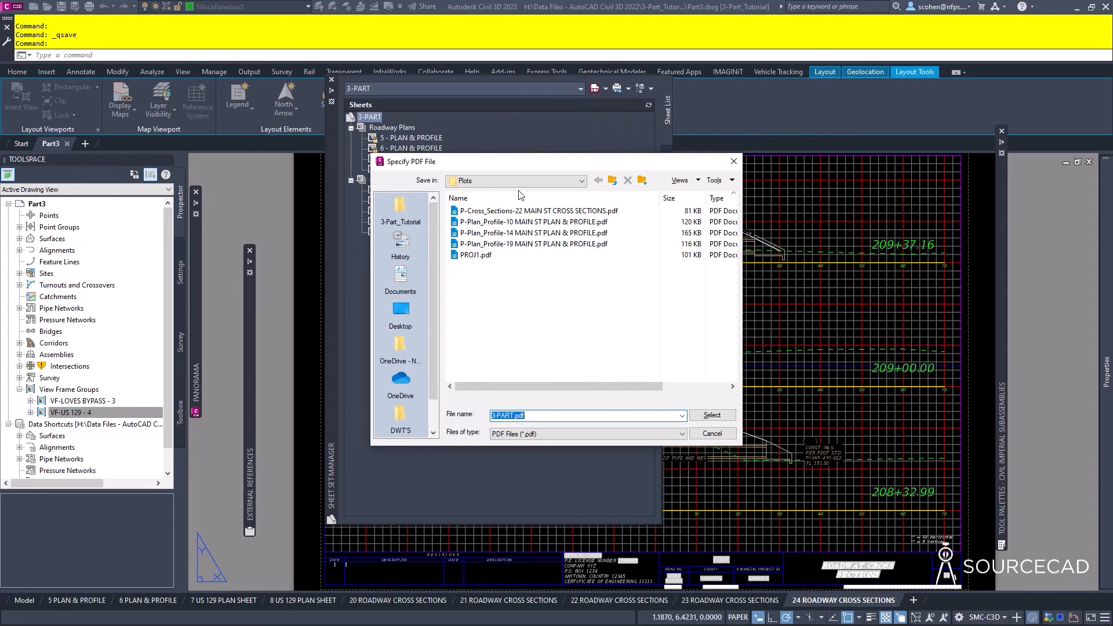
{"action": "left_click", "coordinate": [384, 226]}
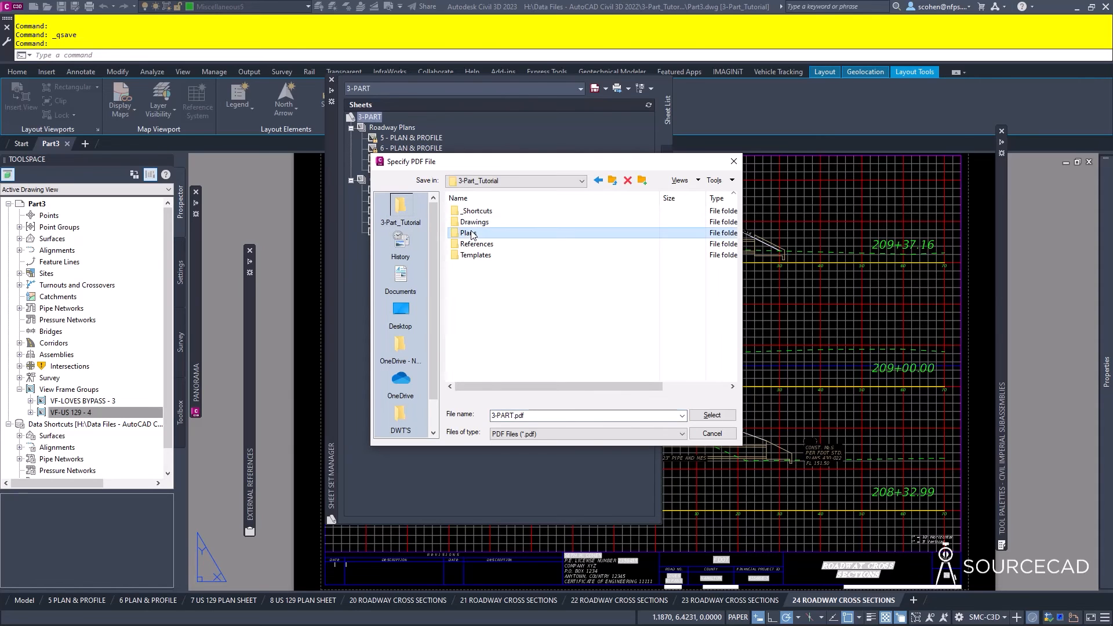
{"action": "double_click", "coordinate": [467, 232]}
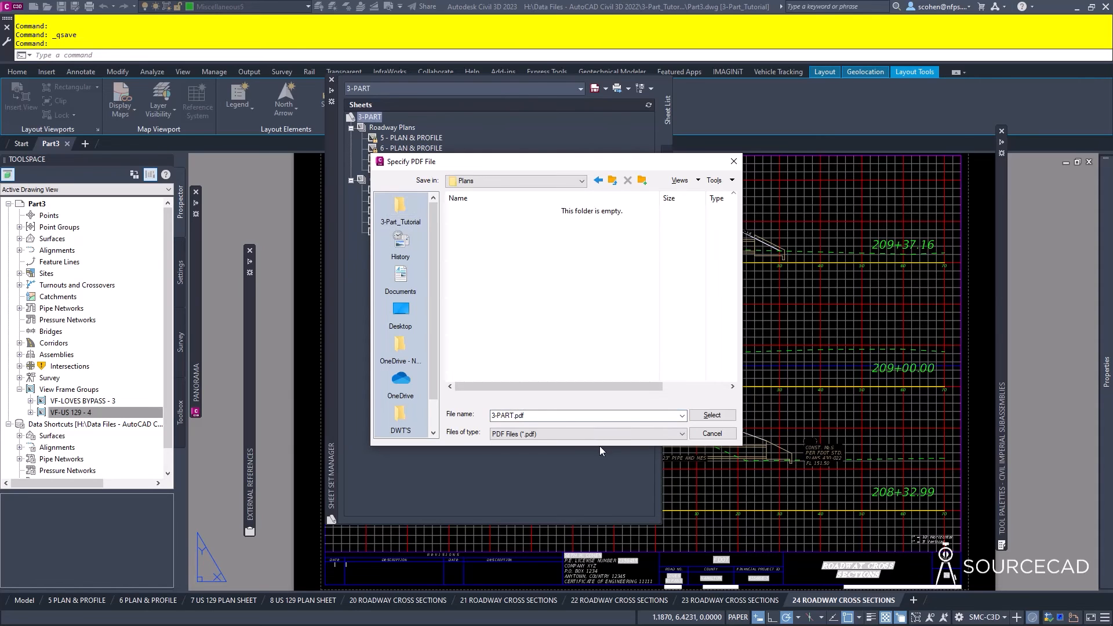
{"action": "left_click", "coordinate": [712, 416]}
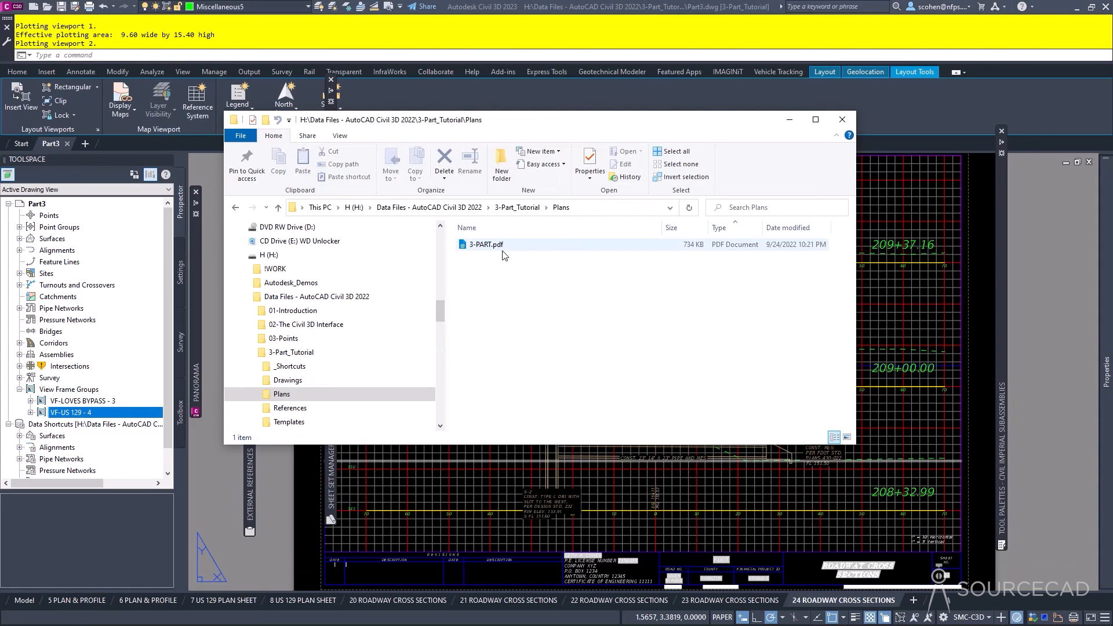
Open 3-PART.pdf from the Plans folder in the PDF viewer and review the plan, profile and cross section sheets.
{"action": "left_click", "coordinate": [502, 248]}
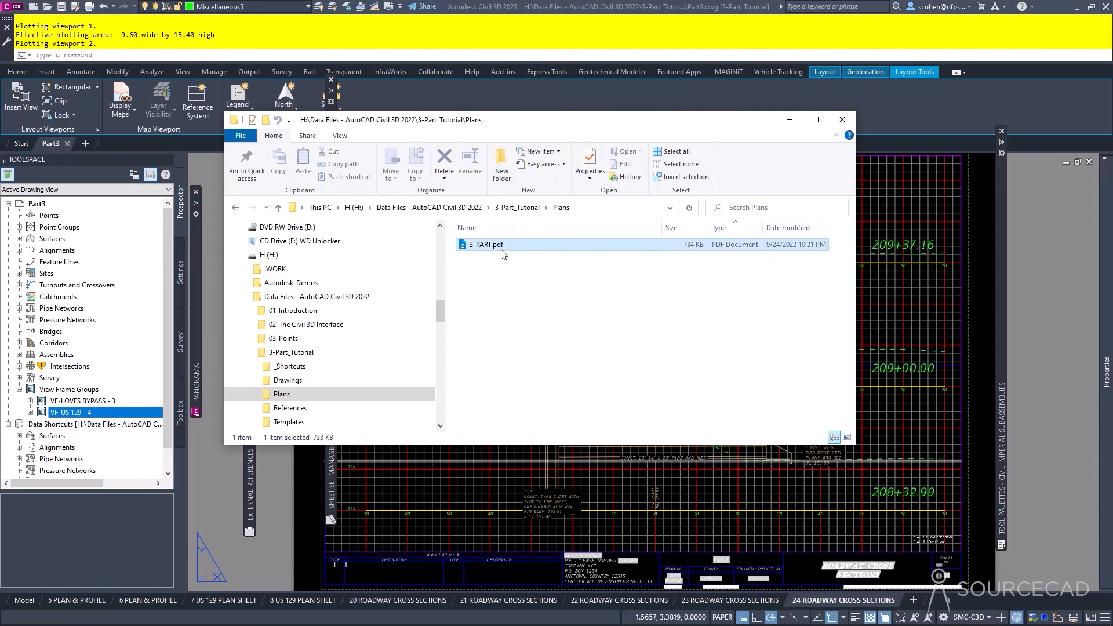
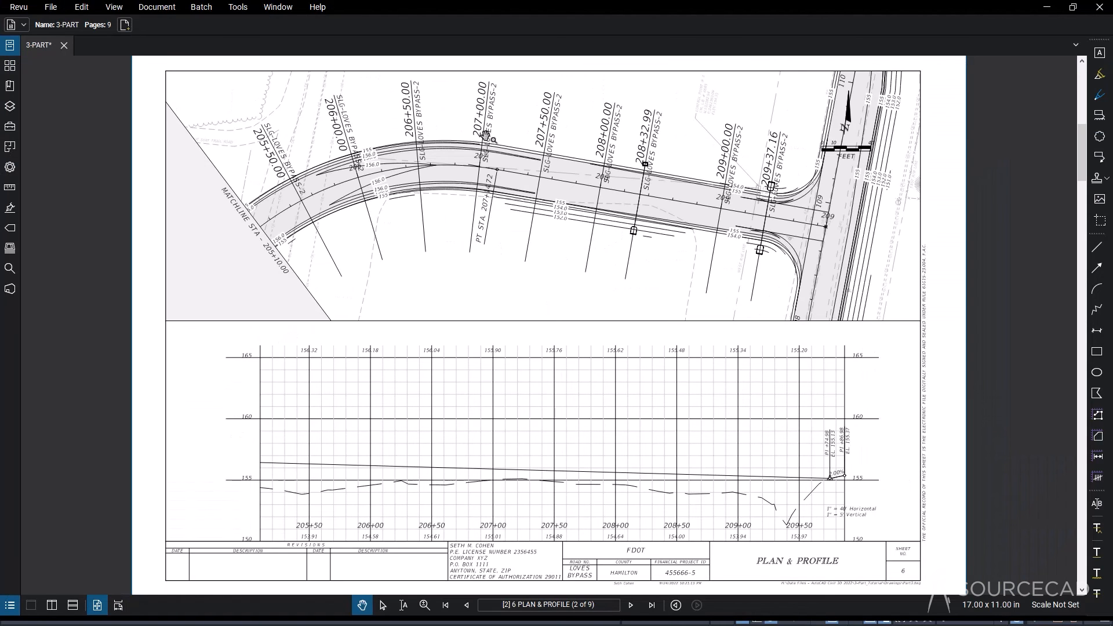
{"action": "scroll", "coordinate": [572, 194], "scroll_direction": "down", "scroll_amount": 3}
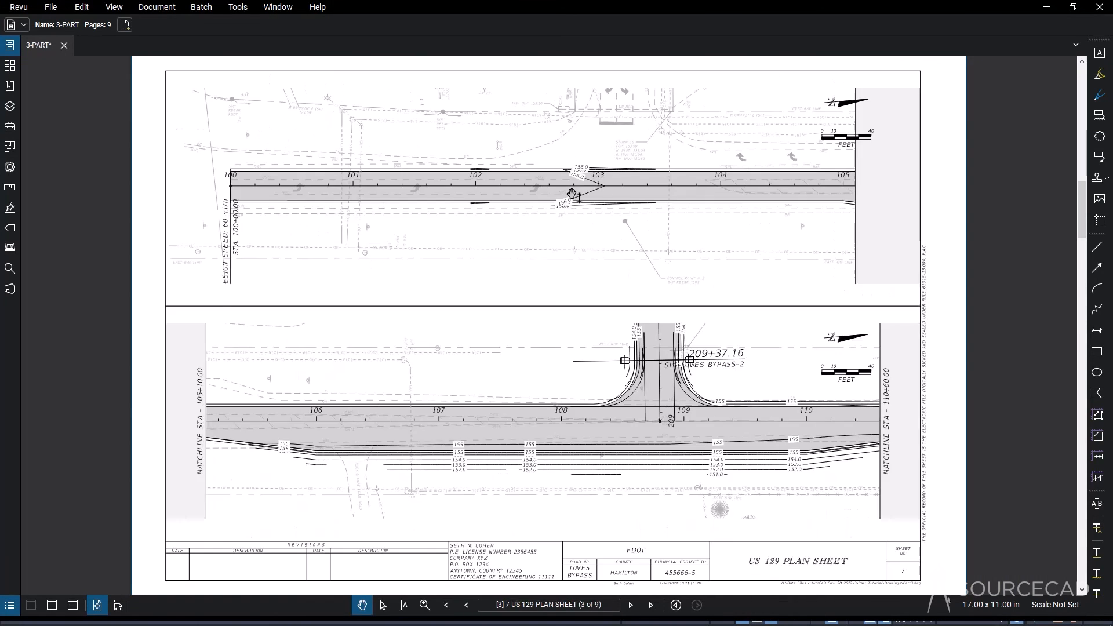
{"action": "scroll", "coordinate": [514, 208], "scroll_direction": "down", "scroll_amount": 3}
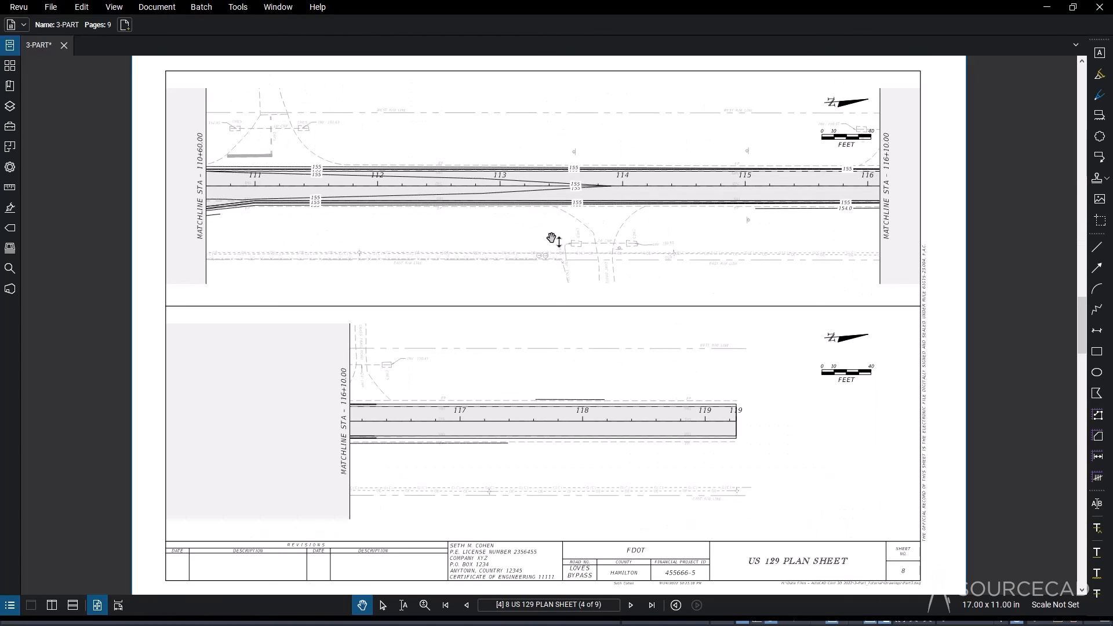
{"action": "scroll", "coordinate": [551, 239], "scroll_direction": "down", "scroll_amount": 3}
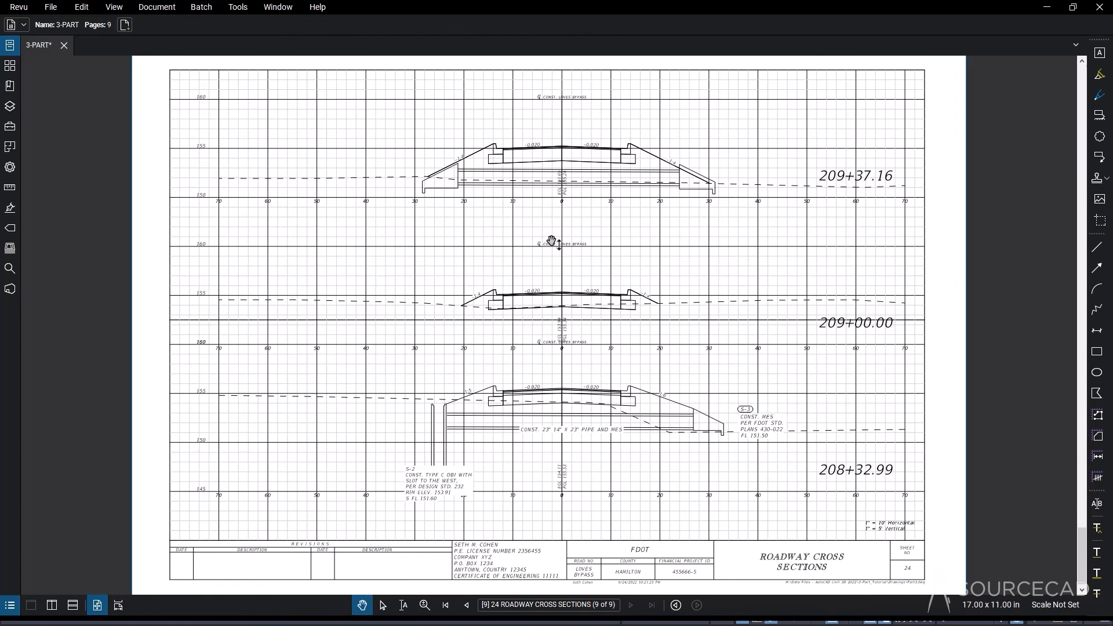
{"action": "scroll", "coordinate": [552, 241], "scroll_direction": "up", "scroll_amount": 10}
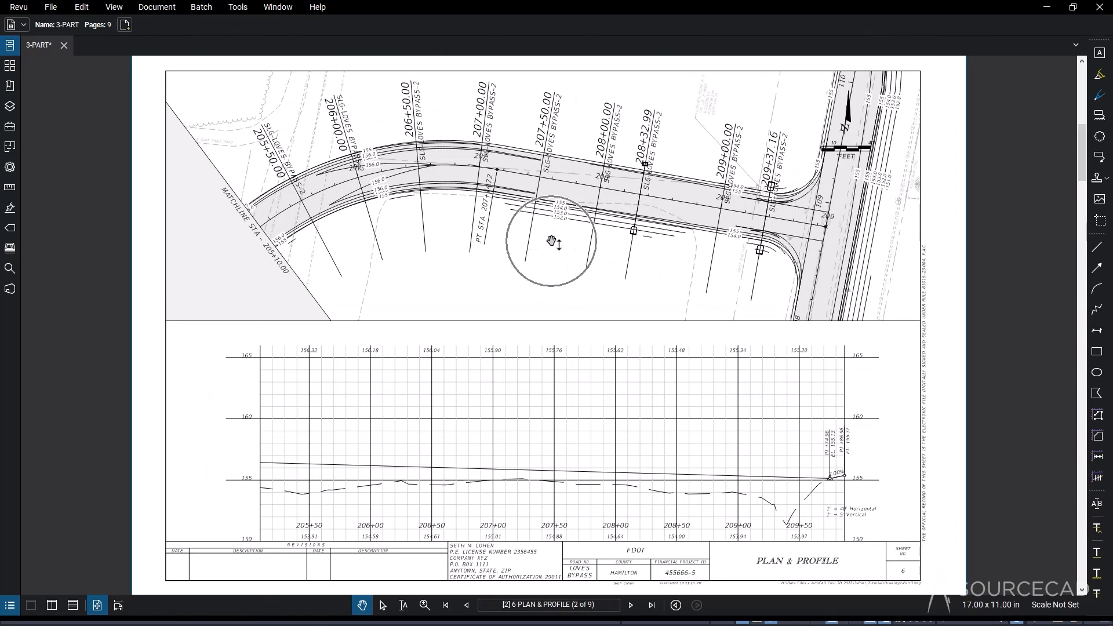